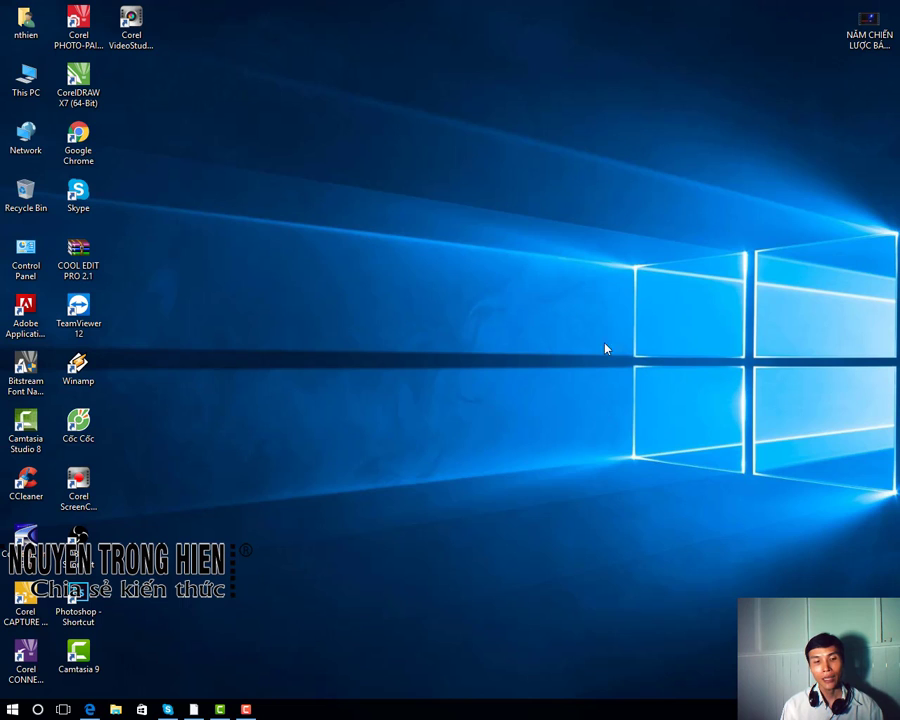
left_click(140, 40)
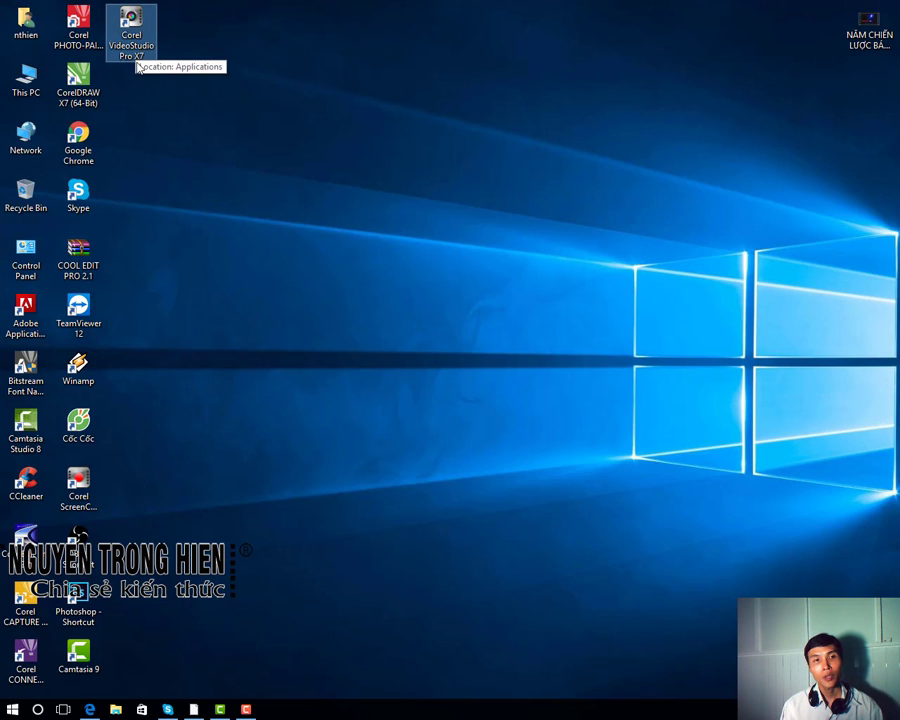
left_click(12, 709)
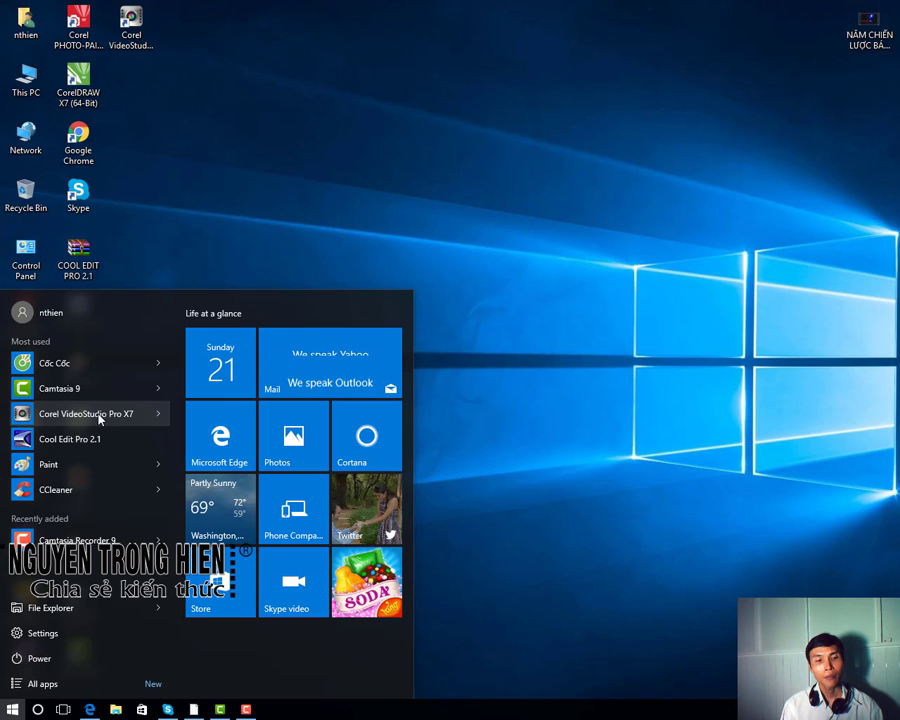
key("Escape")
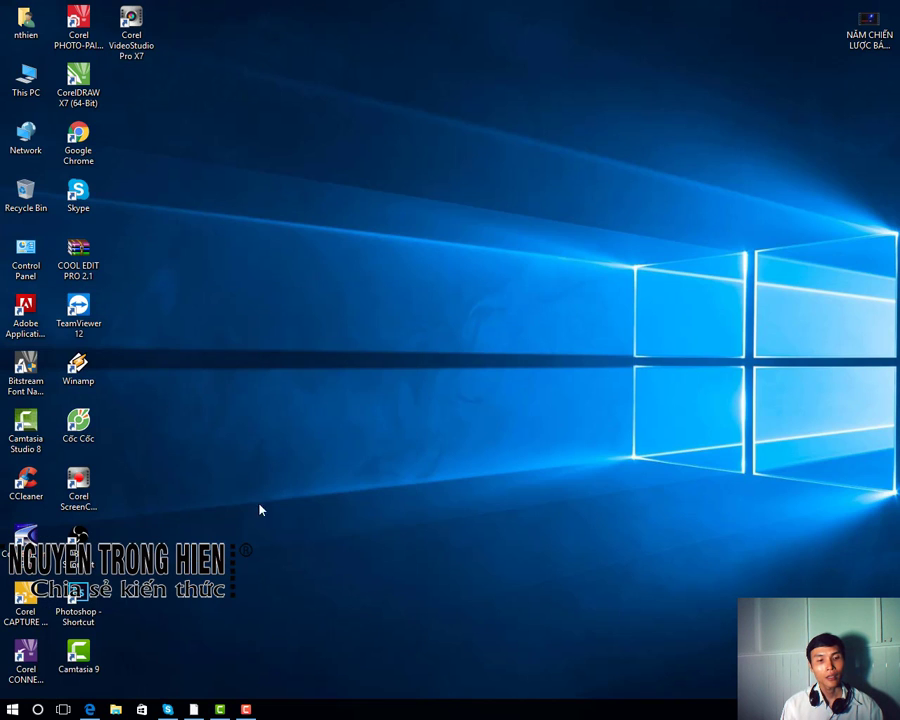
left_click(80, 488)
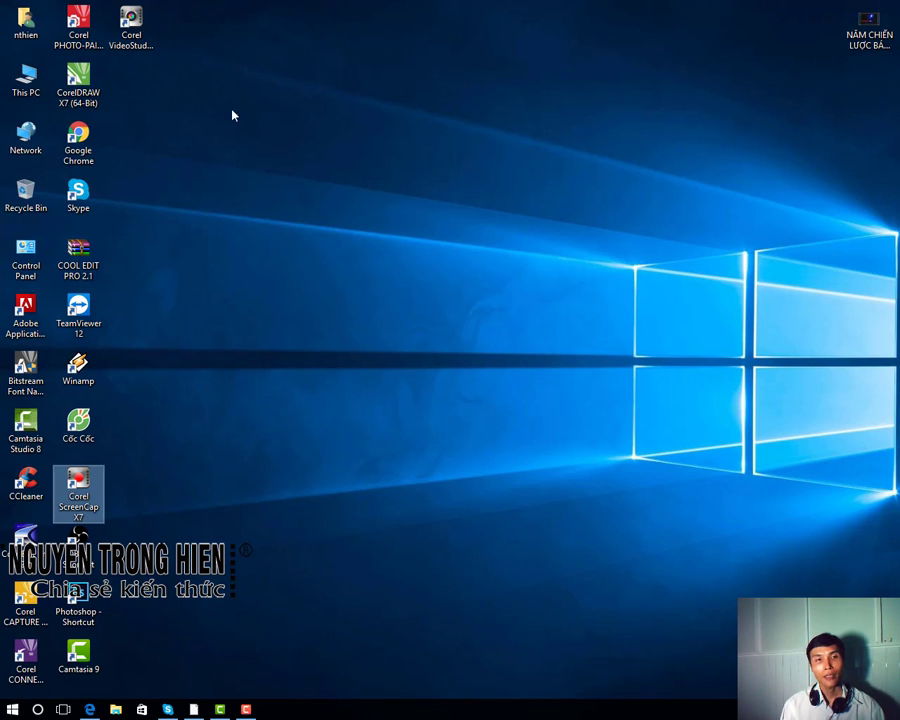
Step: Launch Corel VideoStudio Pro X7 from its desktop shortcut
left_click(136, 42)
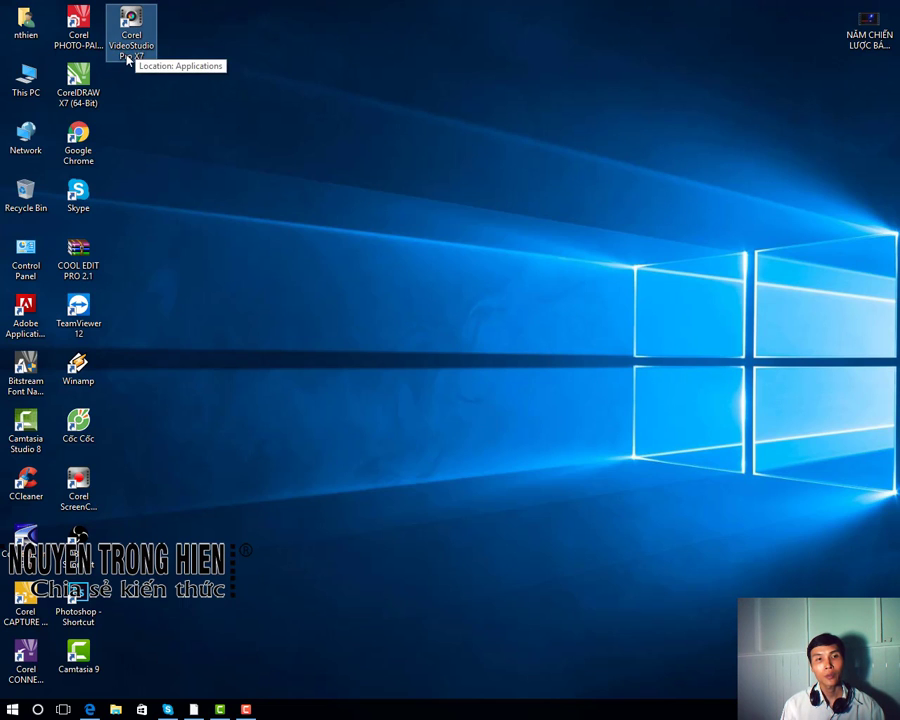
right_click(131, 47)
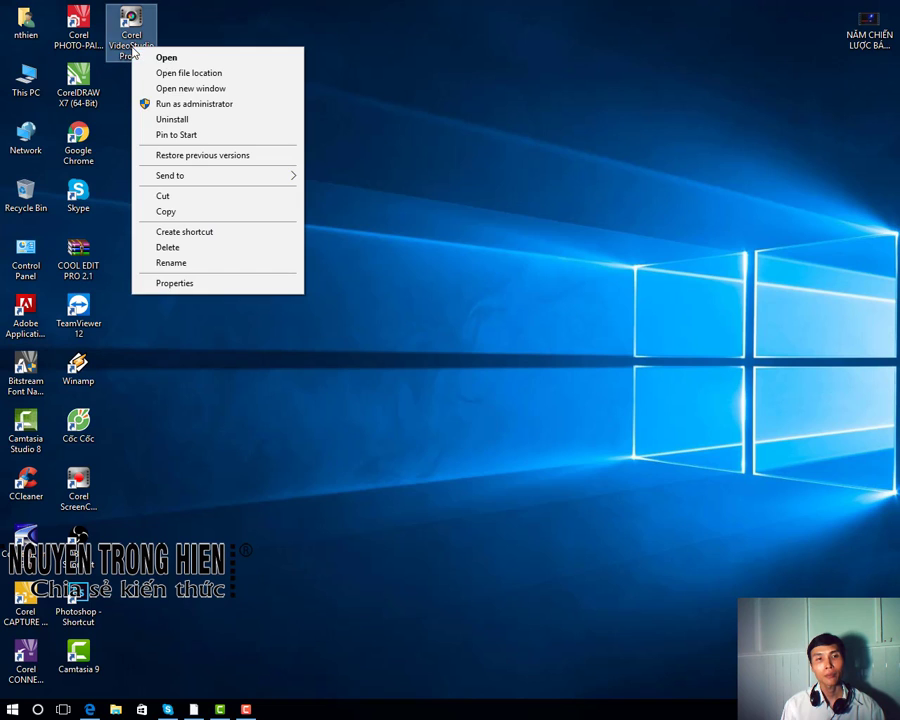
left_click(175, 62)
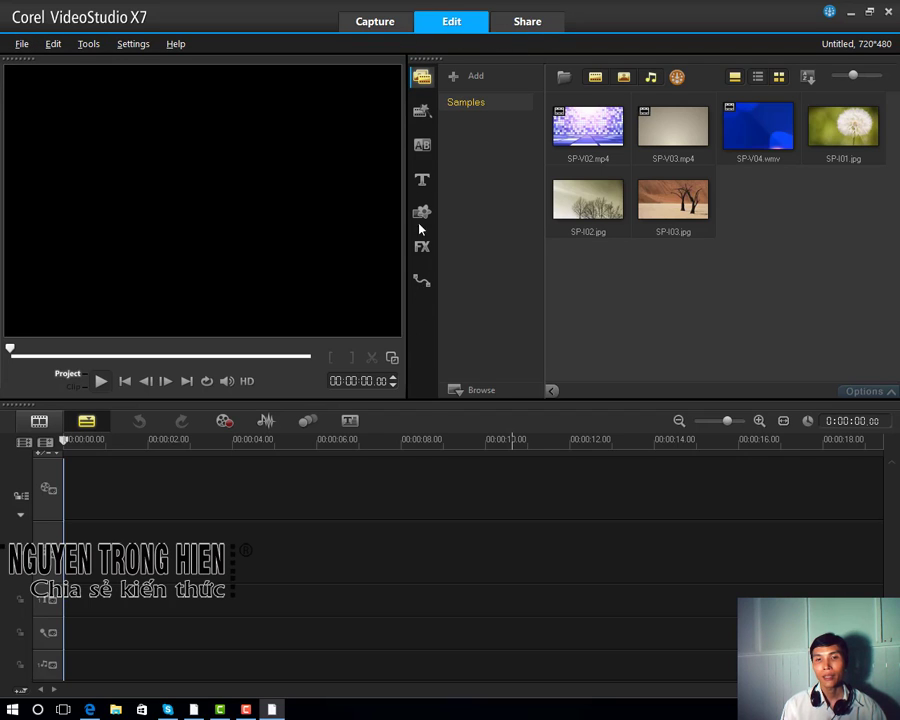
Step: Look through the project template, Transition, Title, Graphic and FX libraries, and return to the media library
left_click(424, 114)
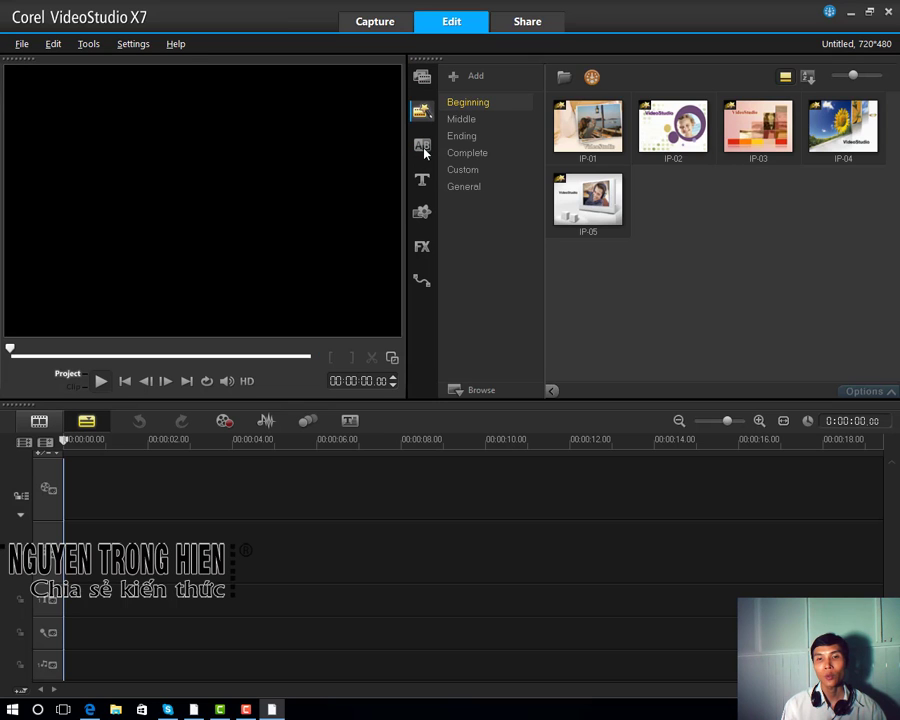
left_click(428, 150)
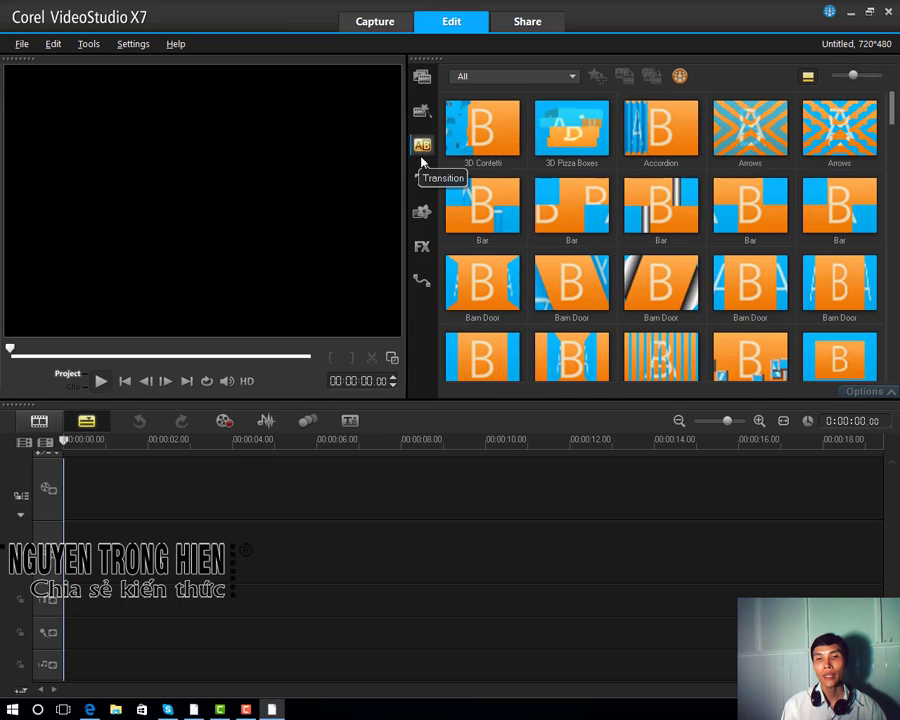
left_click(419, 188)
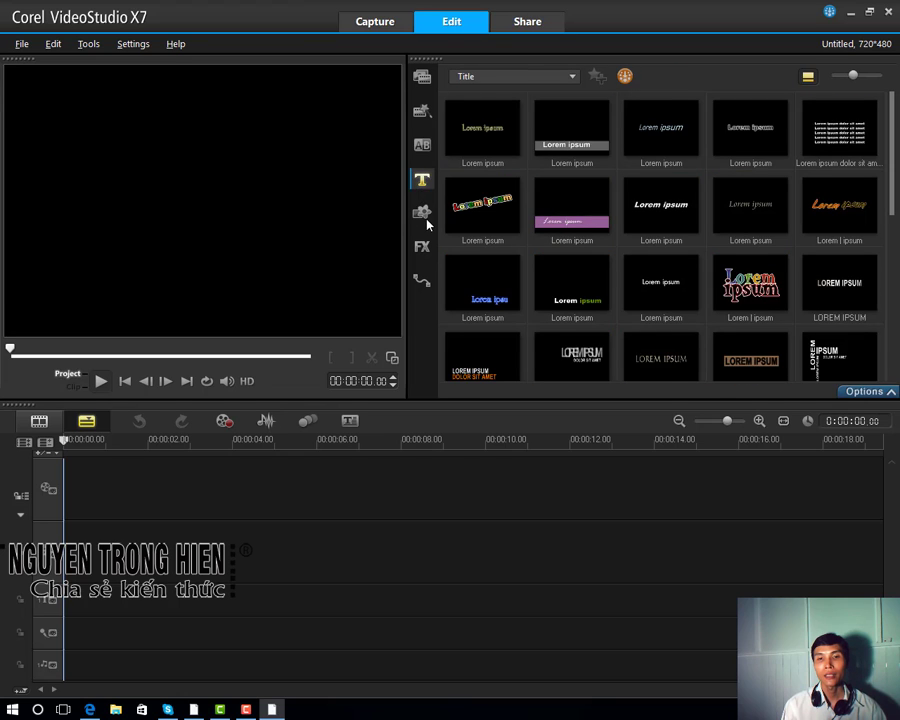
left_click(425, 221)
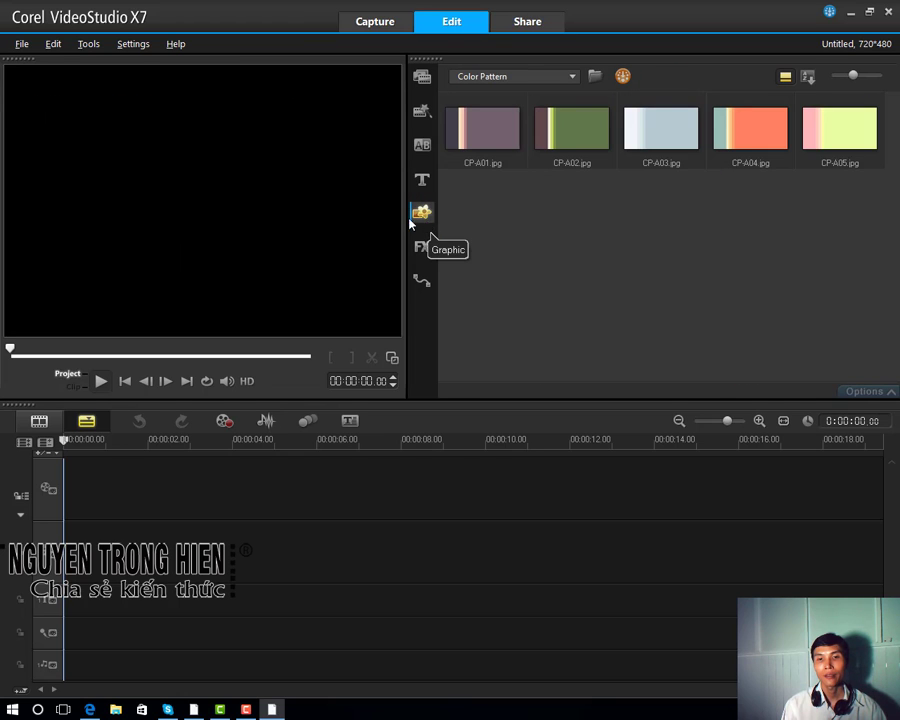
left_click(422, 250)
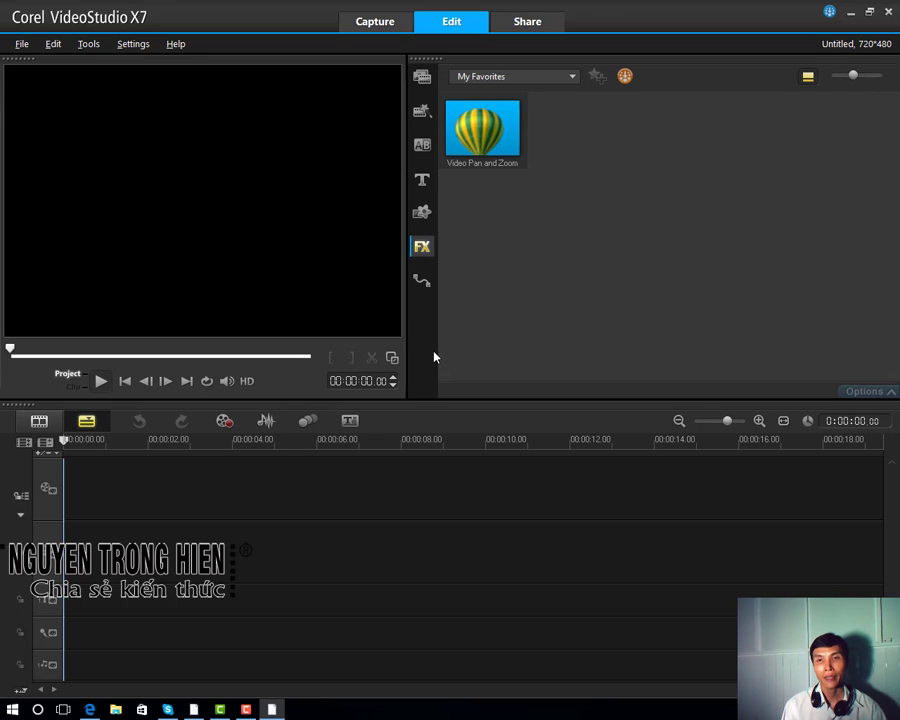
left_click(422, 77)
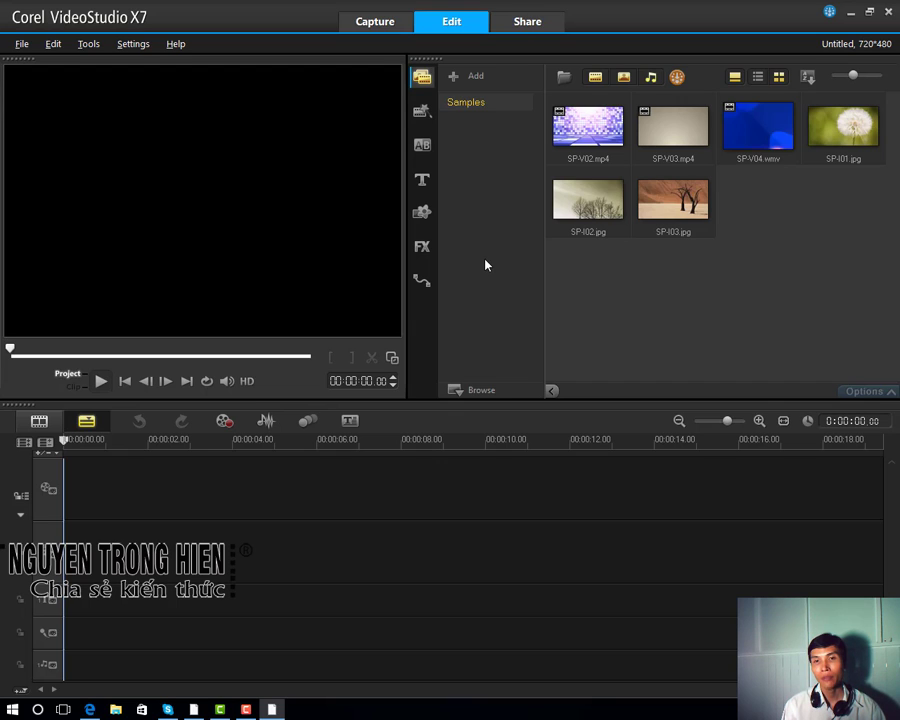
Step: Add two folders named PHIM and HINH ANH to the media library
left_click(462, 76)
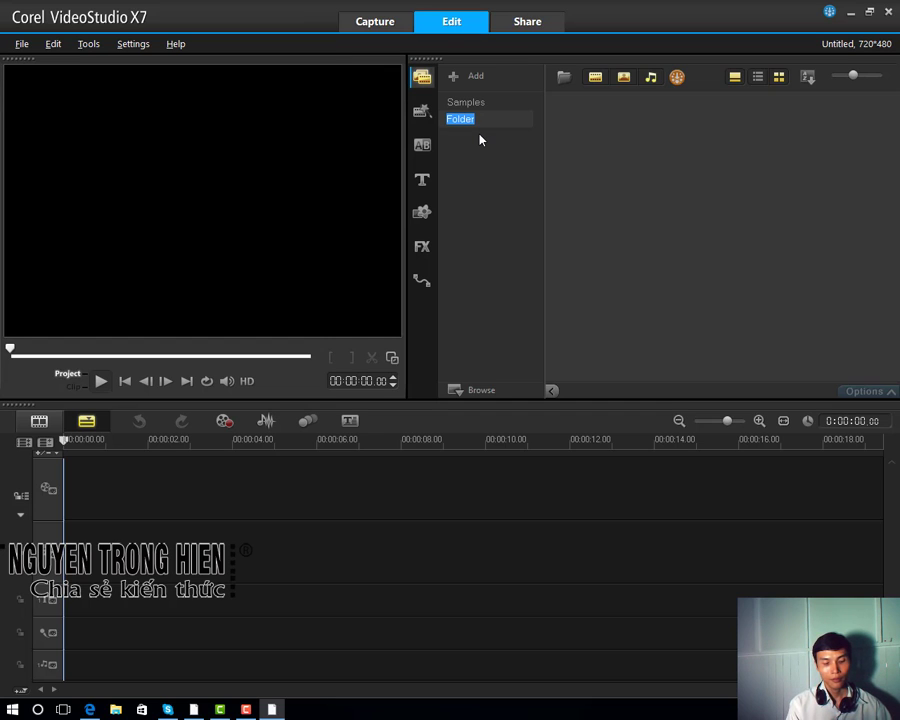
type("PHIM")
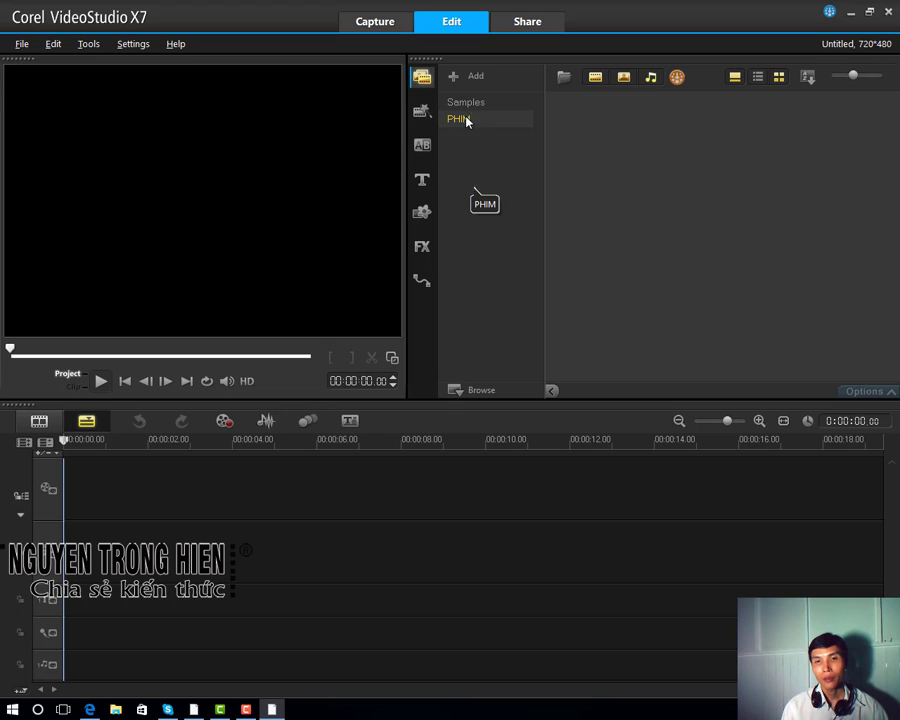
left_click(460, 77)
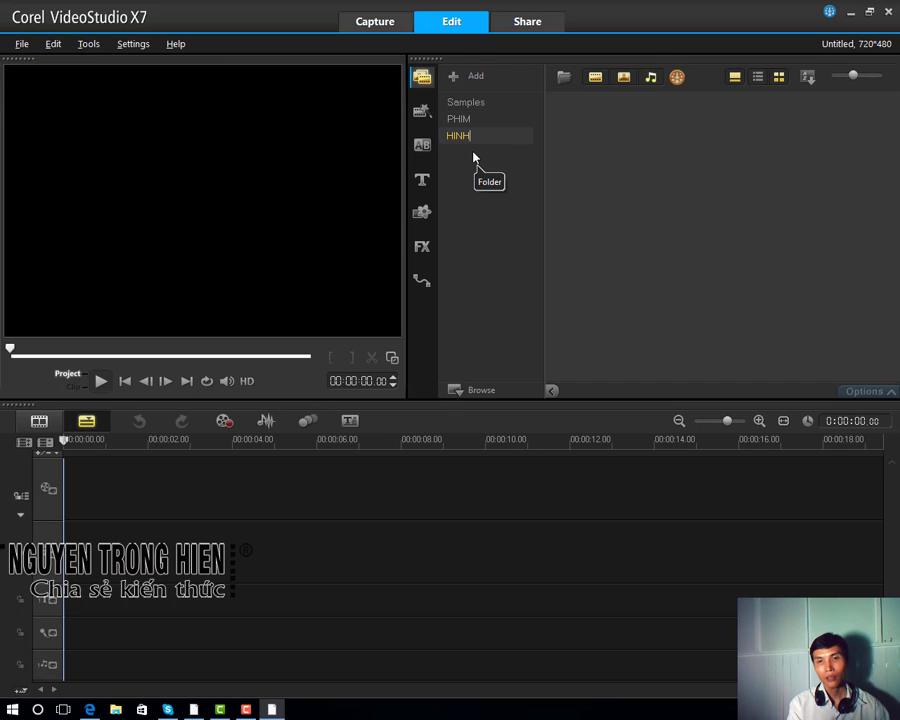
type("HINH ANH")
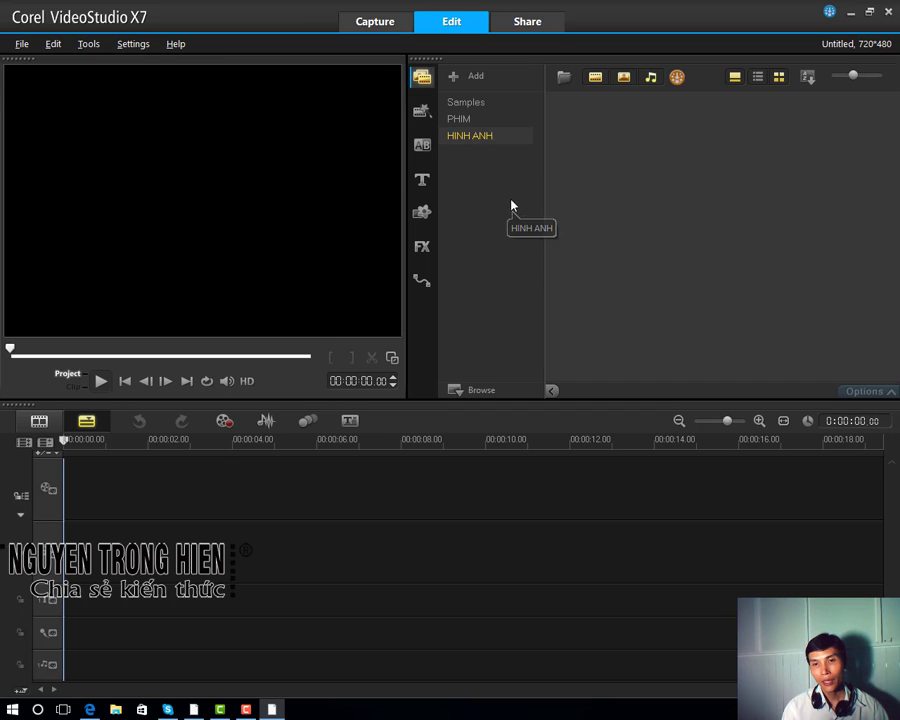
Step: Add a third media library folder named DU LIEU
left_click(474, 78)
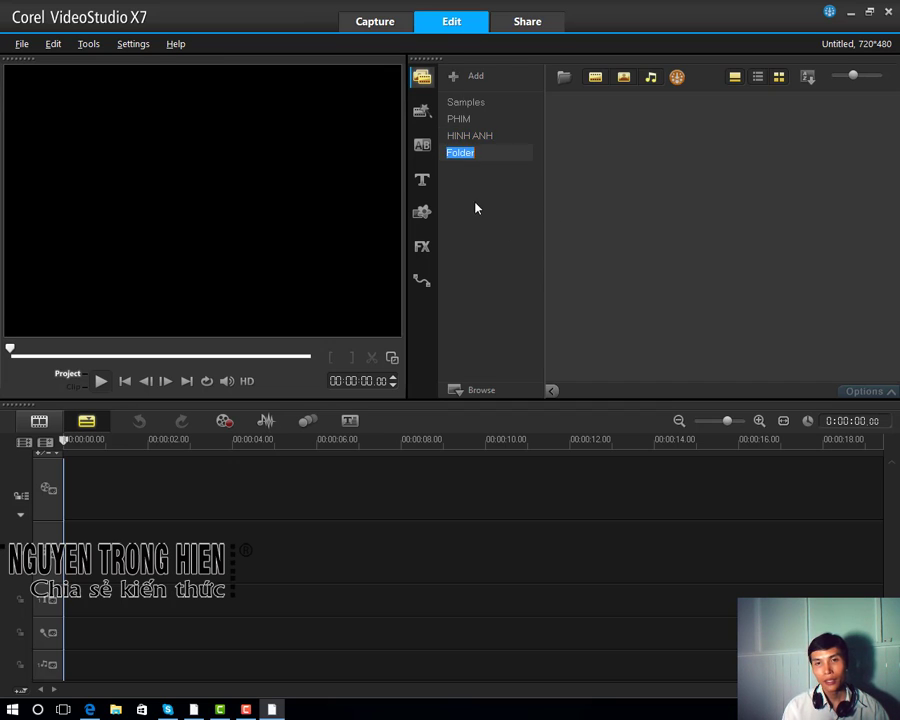
type("DA")
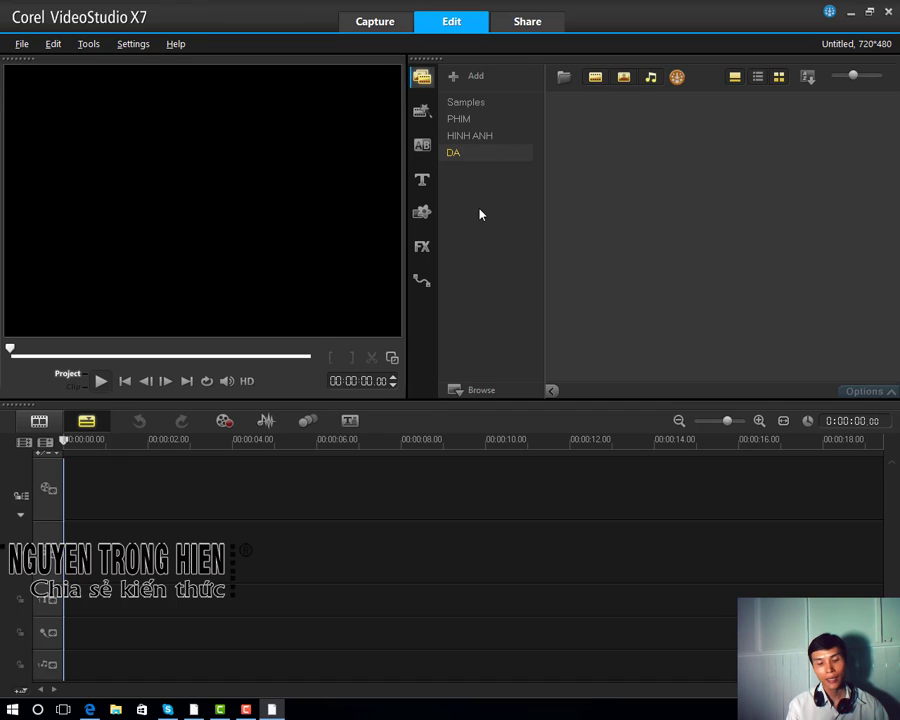
type("T")
key("BackSpace")
key("BackSpace")
key("BackSpace")
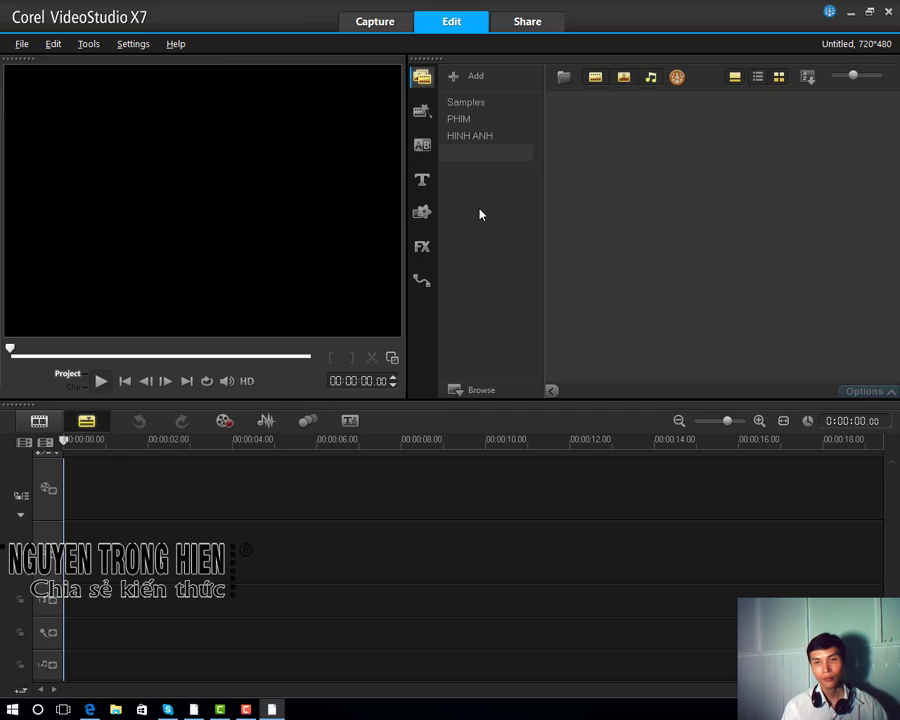
type("T")
key("BackSpace")
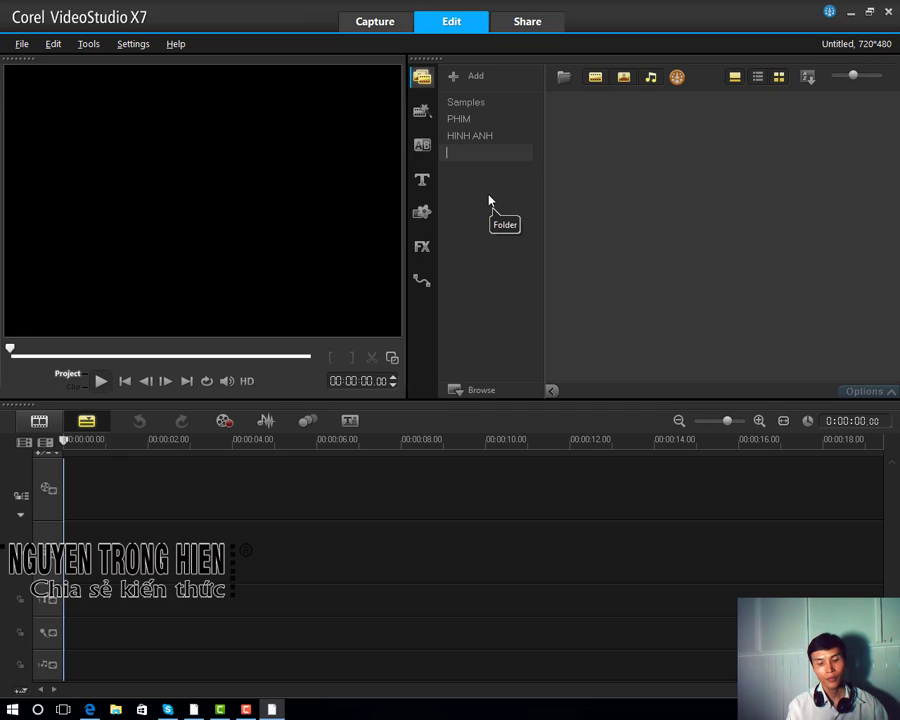
type("DU L")
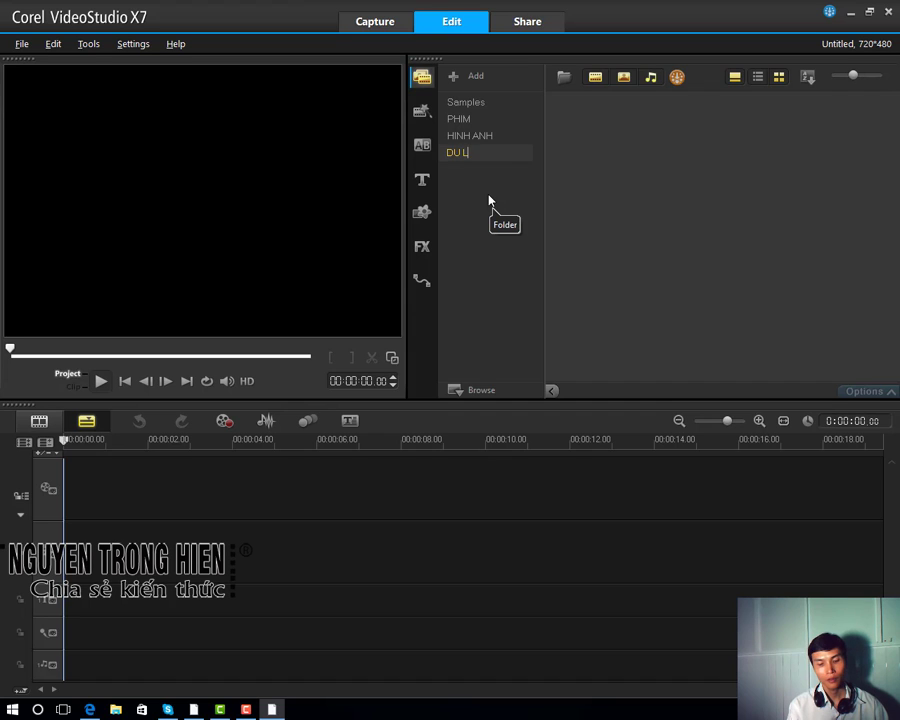
type("IE")
type("U")
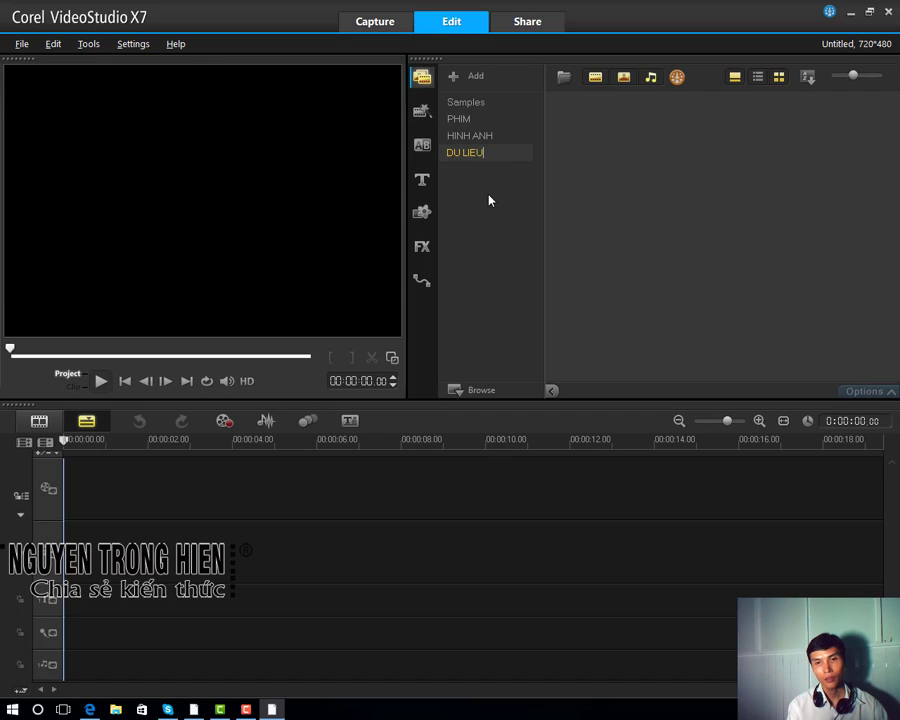
Step: Add a fourth media library folder named AM THANH
left_click(476, 76)
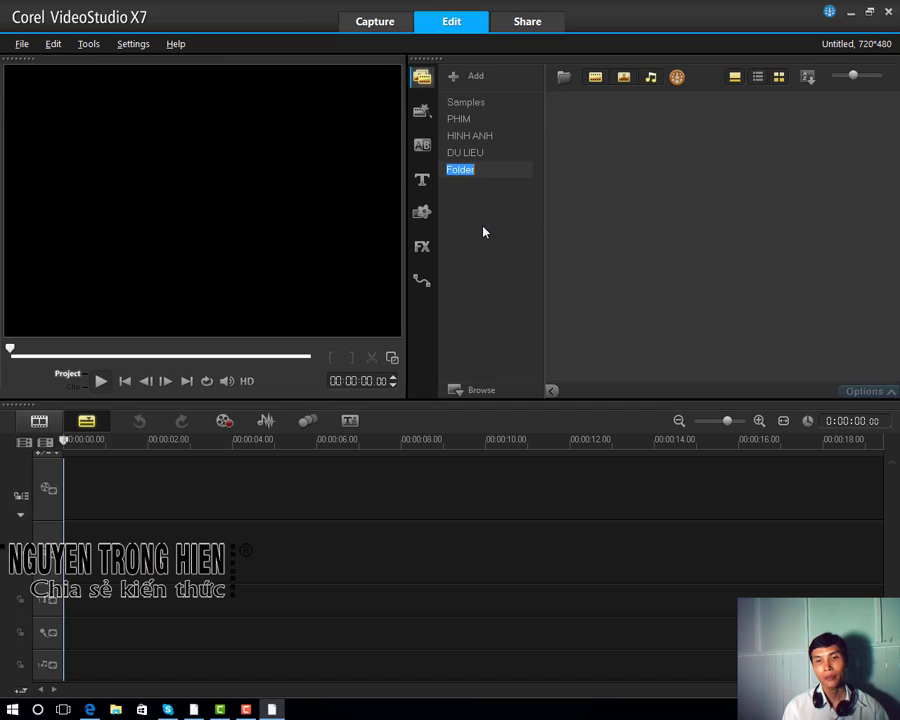
type("AM")
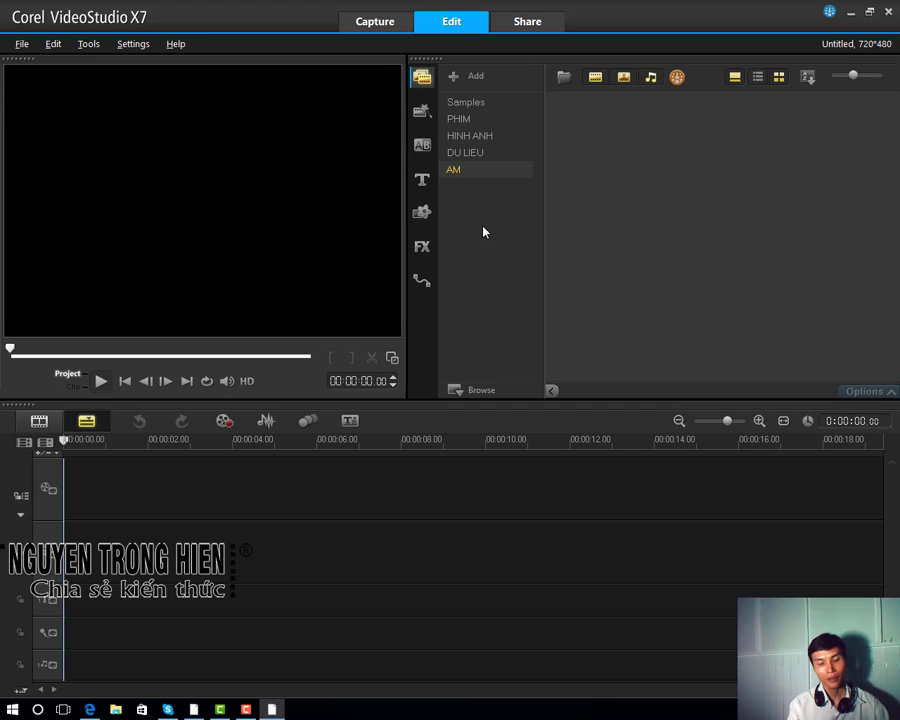
type(" THANH")
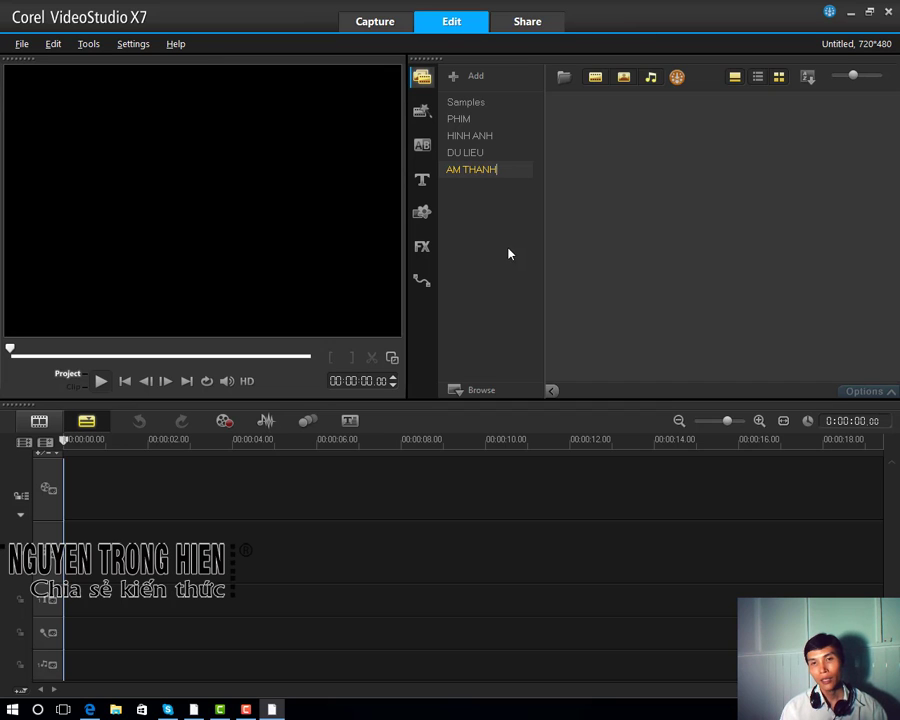
key("Return")
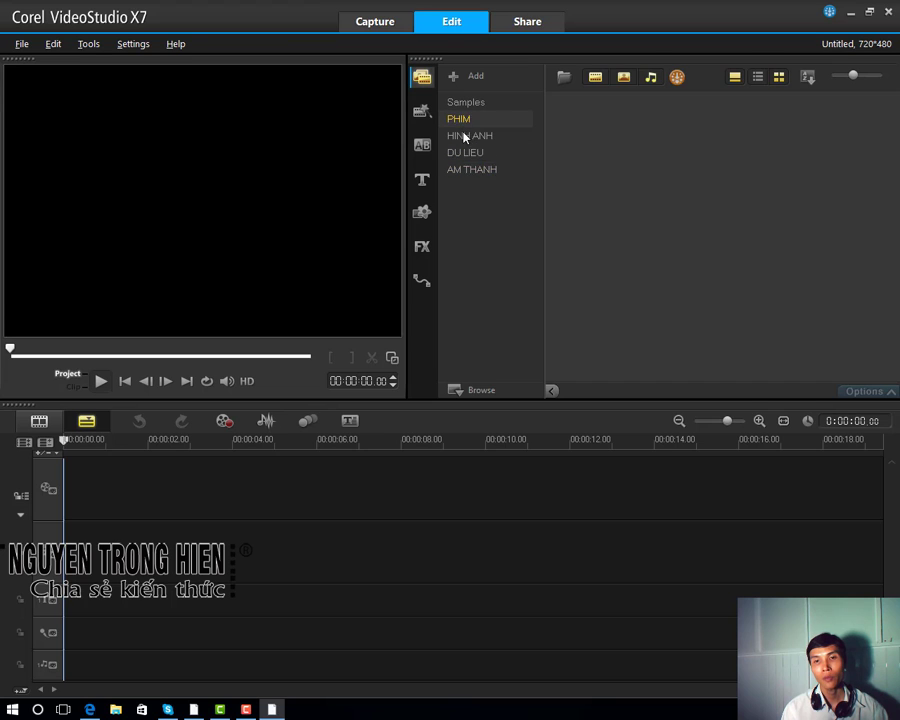
Step: View the PHIM, HINH ANH, DU LIEU and AM THANH library folders in turn, and return to PHIM
left_click(462, 120)
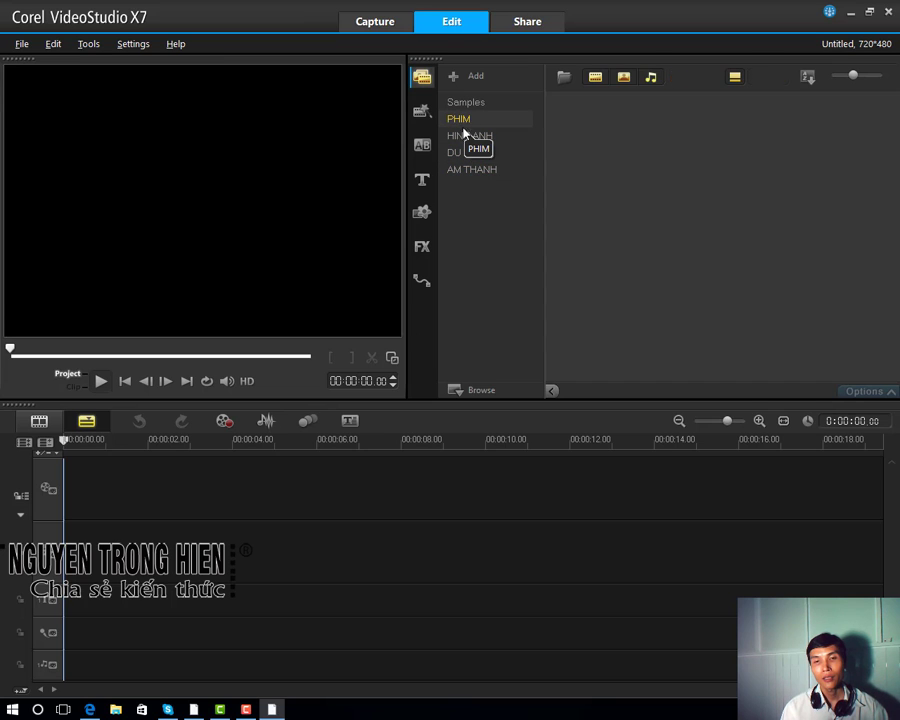
left_click(464, 137)
left_click(466, 154)
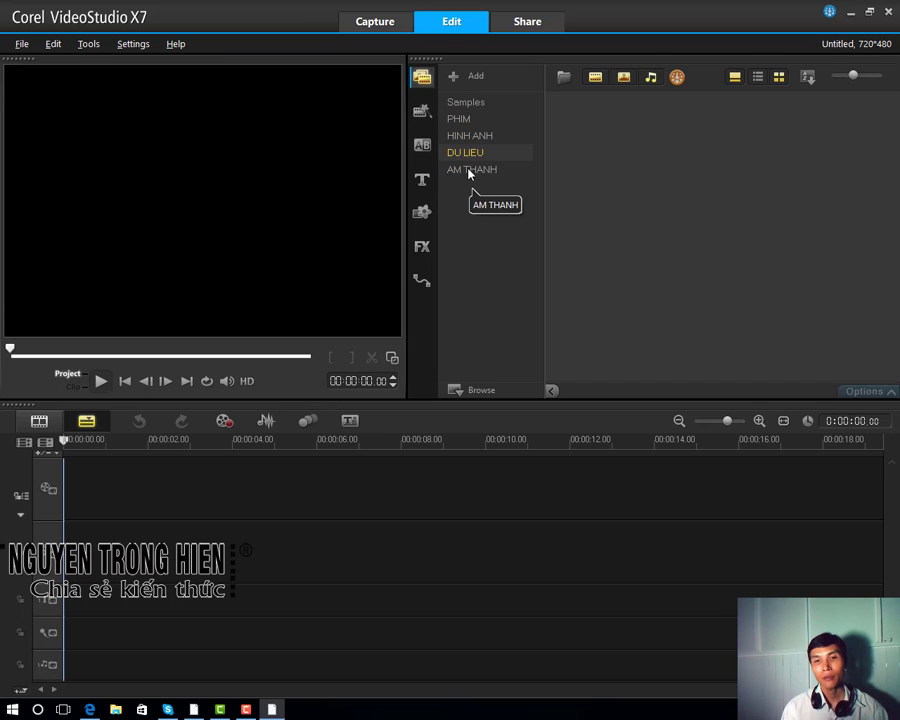
left_click(470, 170)
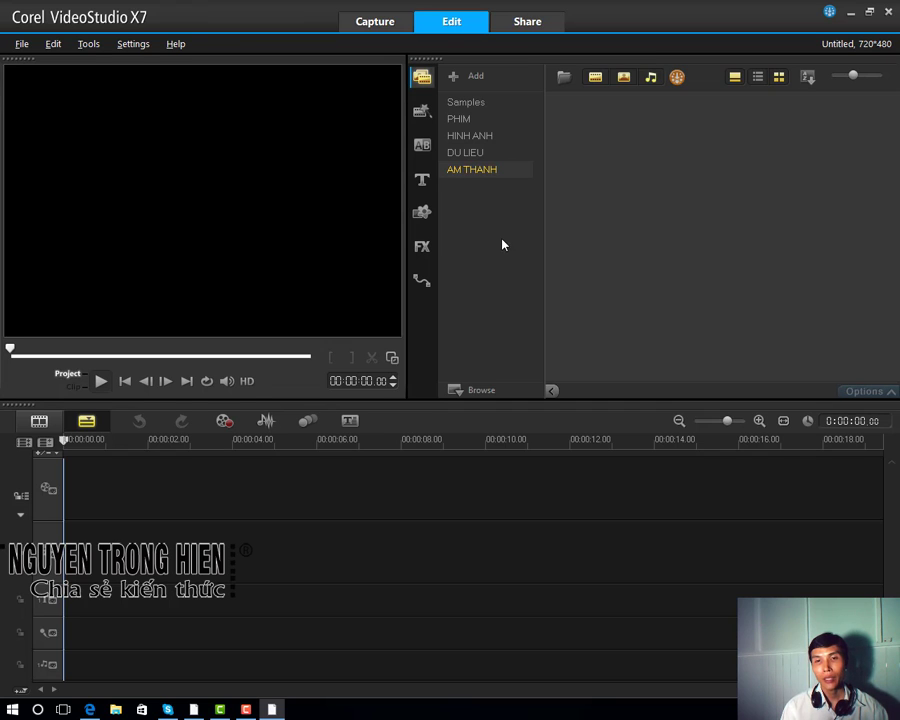
left_click(459, 121)
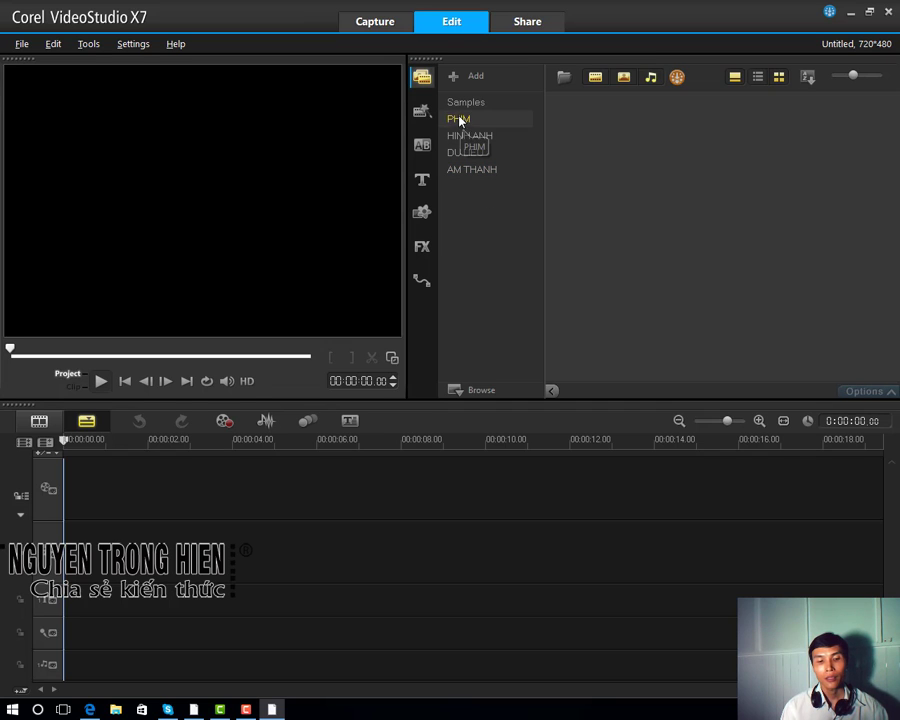
Step: Switch to File Explorer and open the XU LY PHIM YOUTUBE folder on the DATA (F:) drive
left_click(116, 710)
key("alt+Tab")
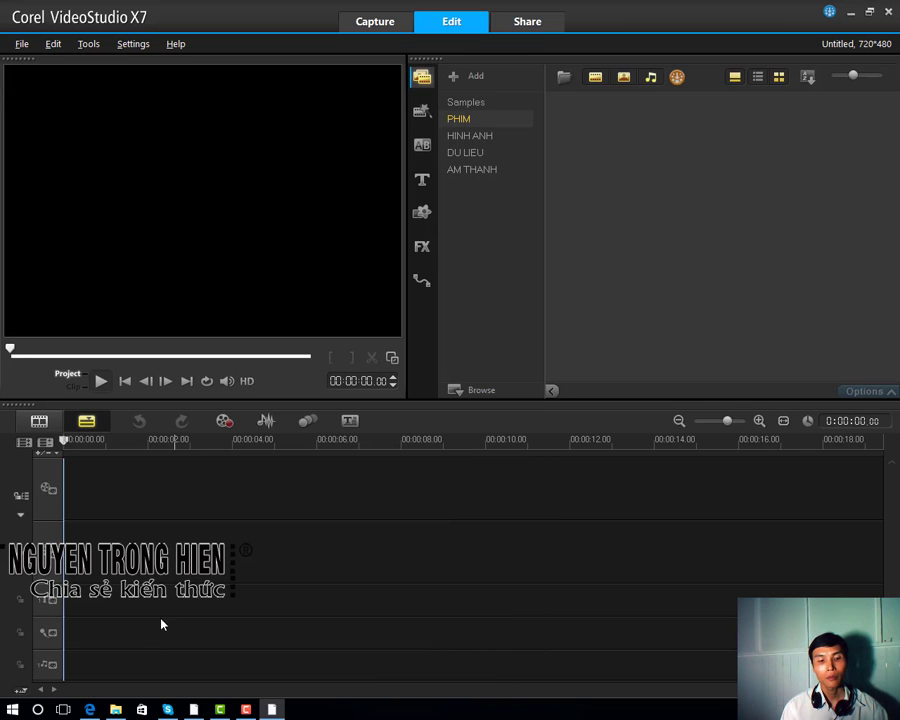
left_click(116, 710)
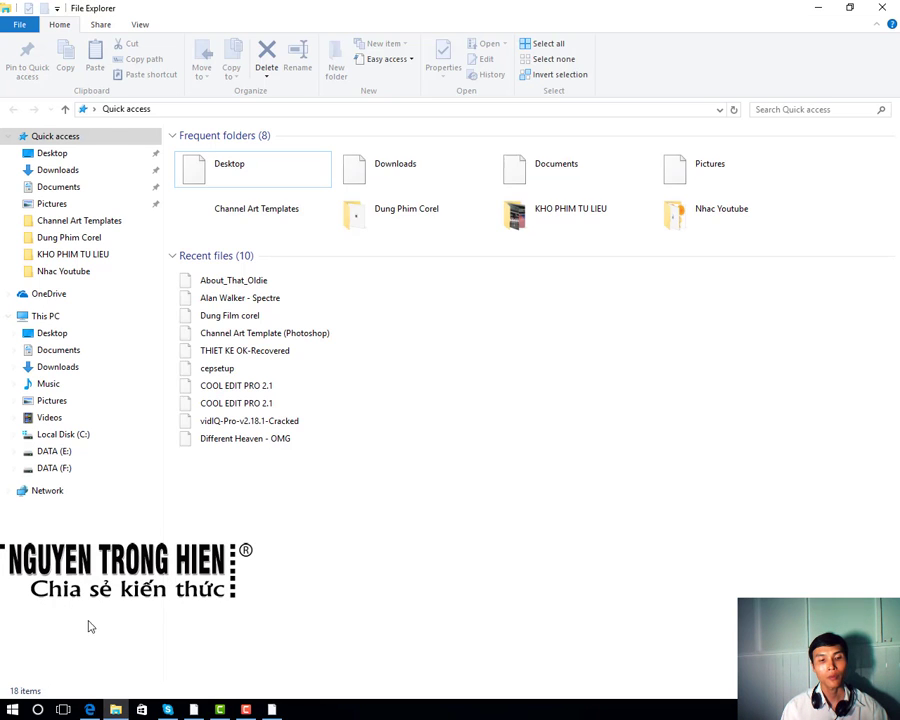
left_click(60, 467)
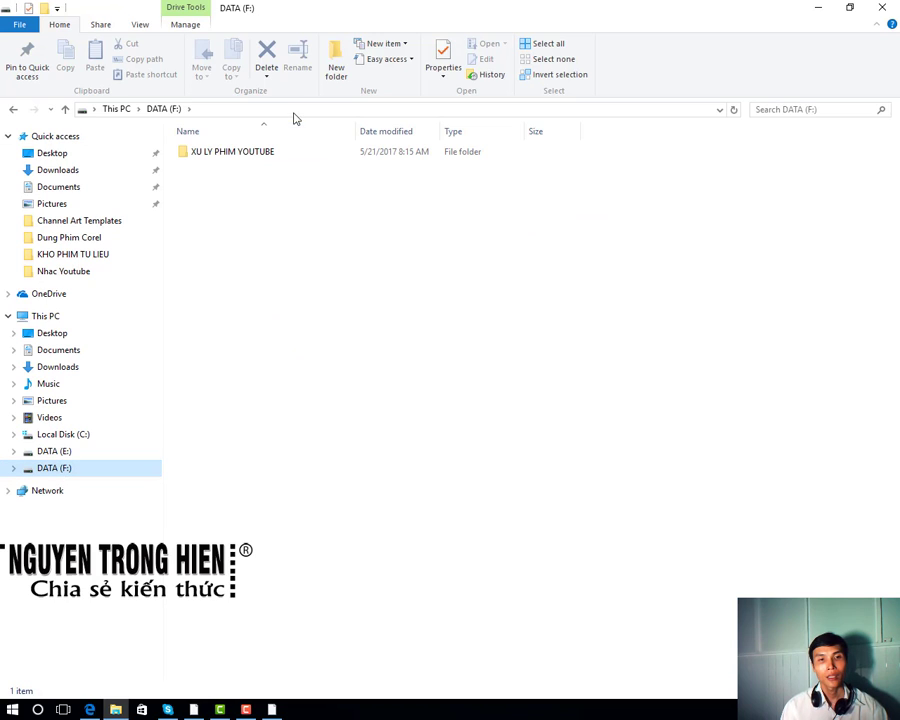
left_click(211, 157)
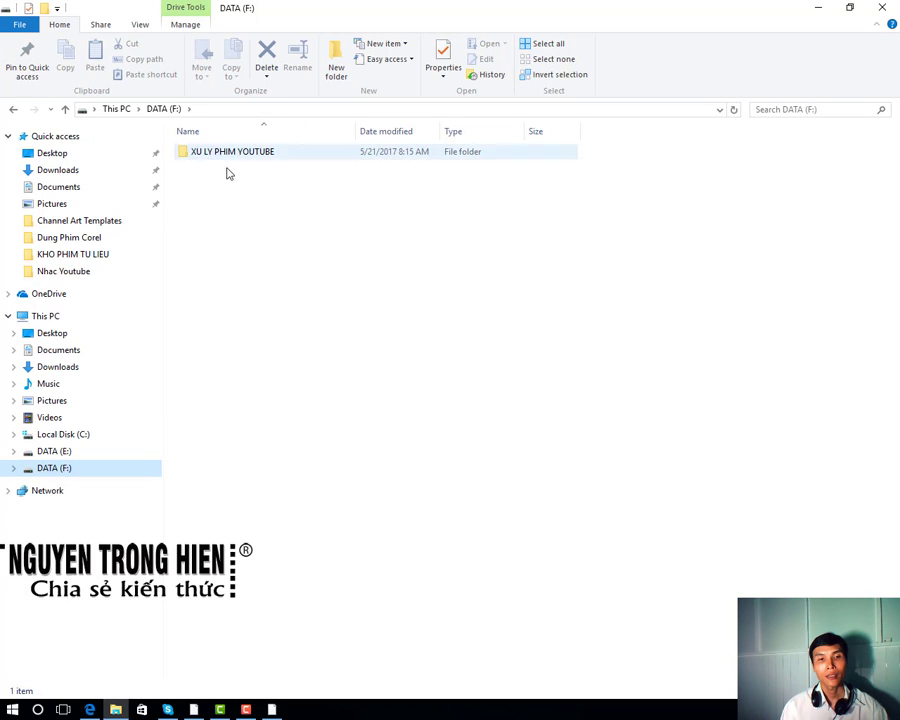
mouse_move(216, 158)
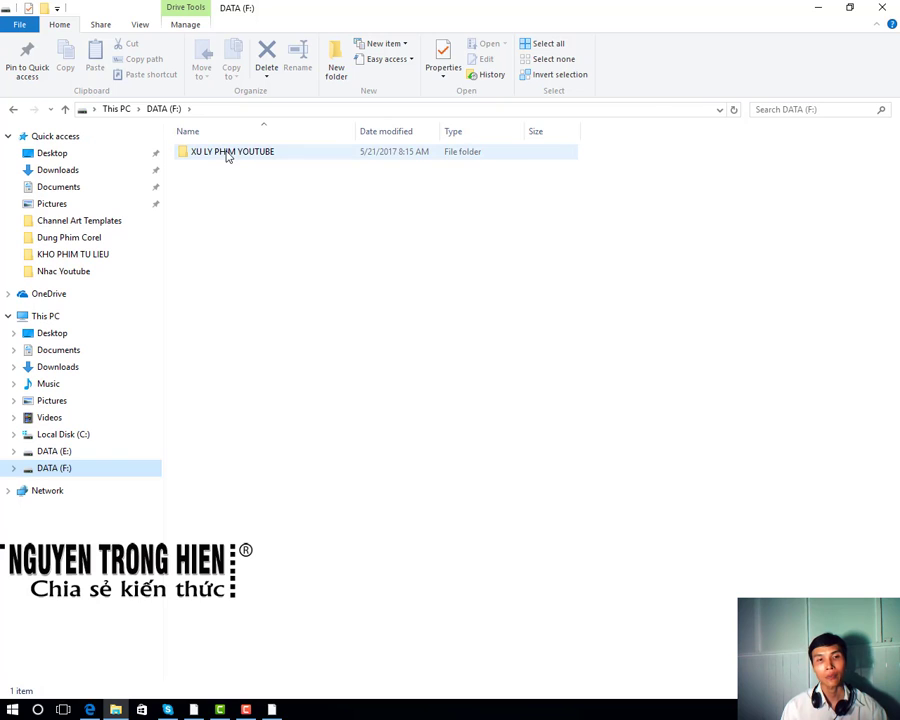
left_click(227, 156)
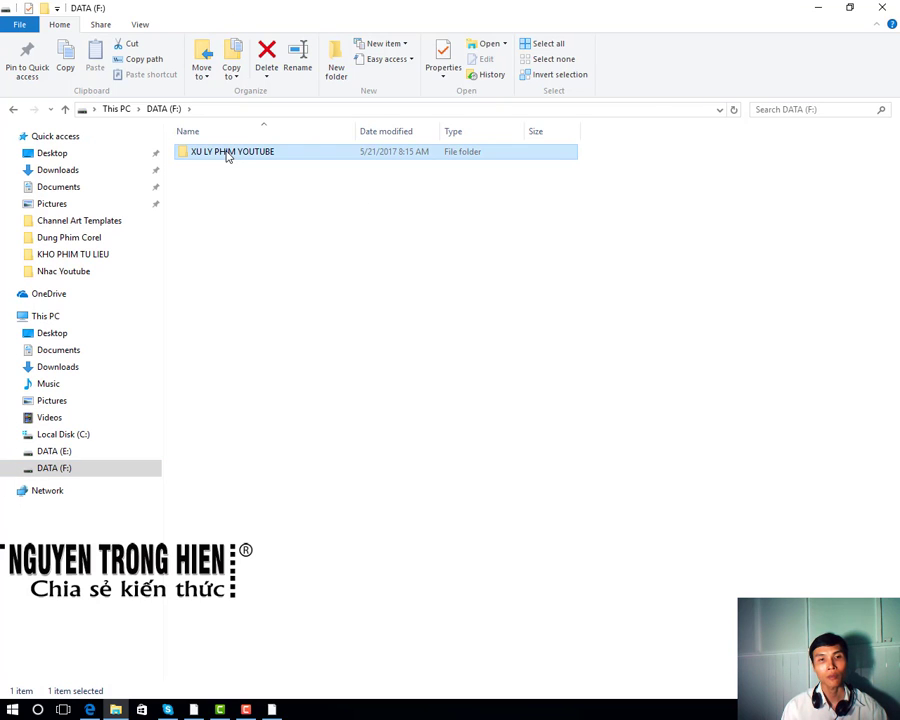
double_click(227, 156)
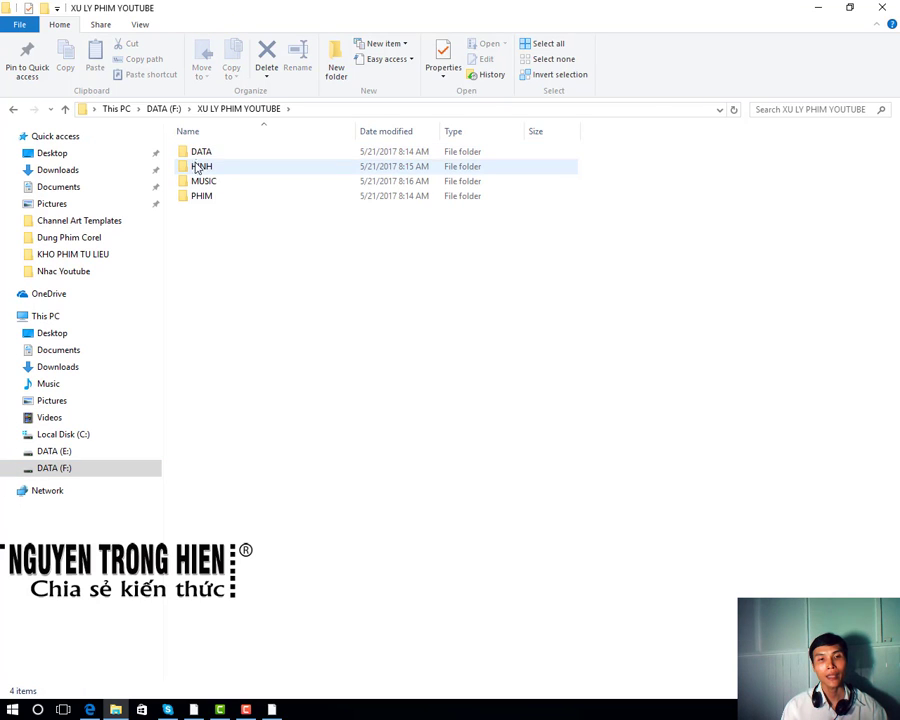
Step: Point out the DATA, HINH, MUSIC and PHIM subfolders in turn by selecting each one
left_click(199, 153)
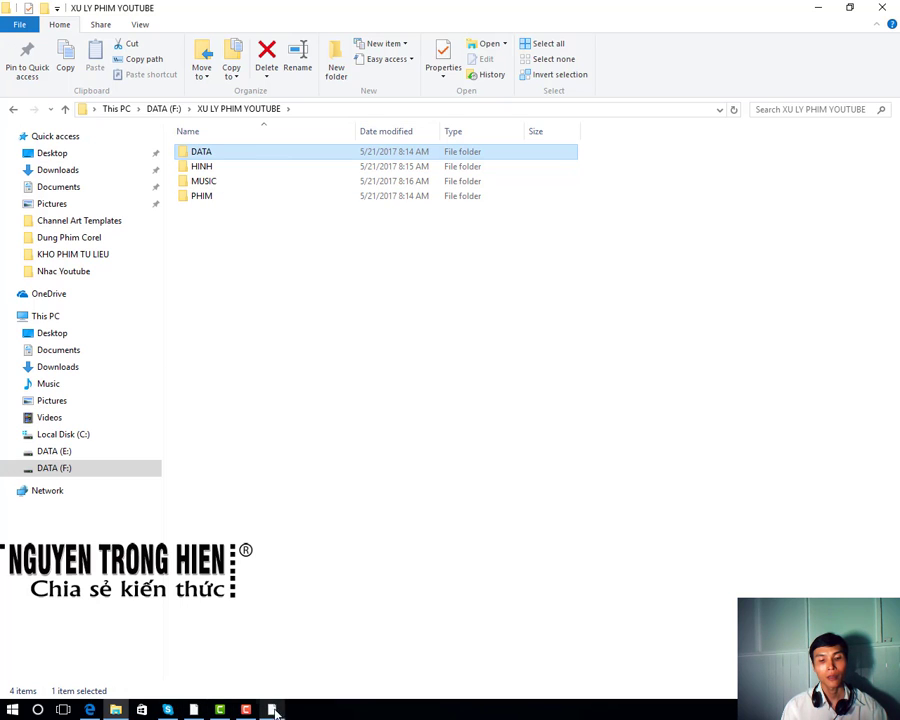
left_click(208, 169)
left_click(210, 184)
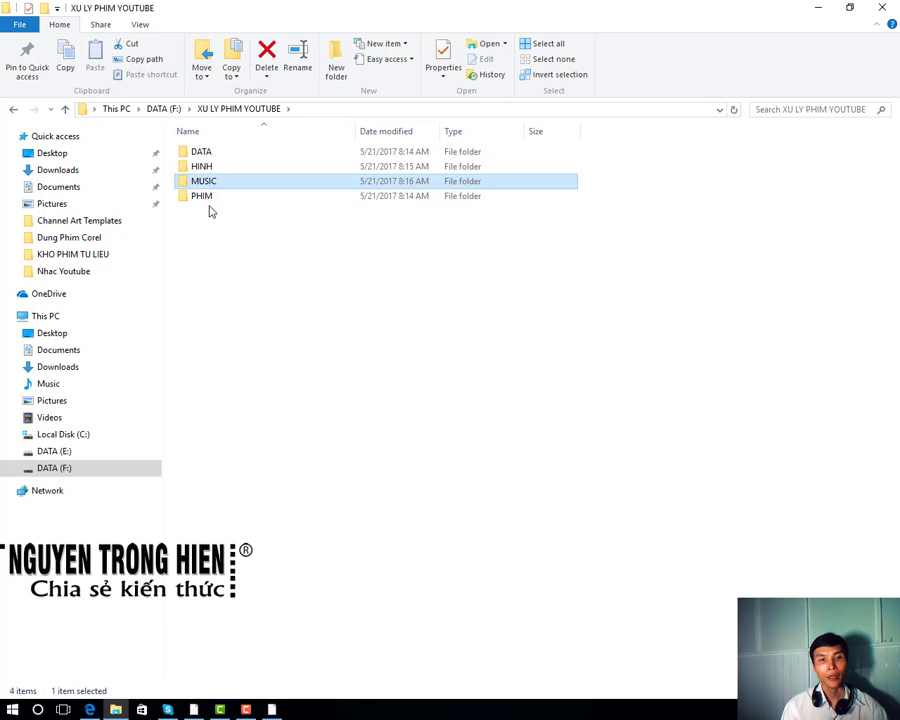
left_click(208, 200)
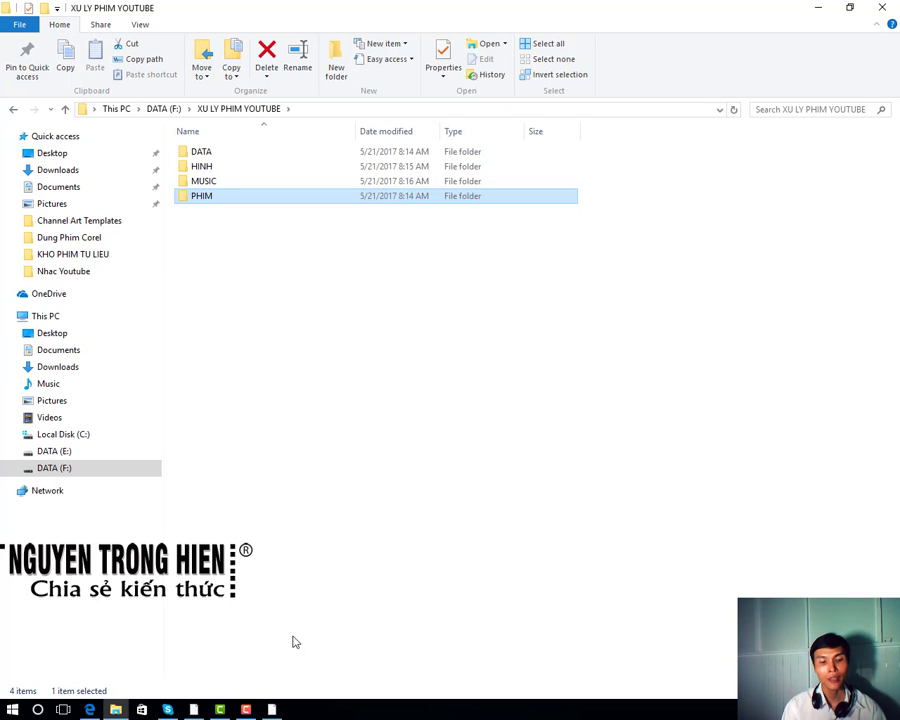
Step: Review the HINH ANH, DU LIEU and PHIM library folders in Corel VideoStudio, and open the HINH folder in File Explorer
left_click(247, 710)
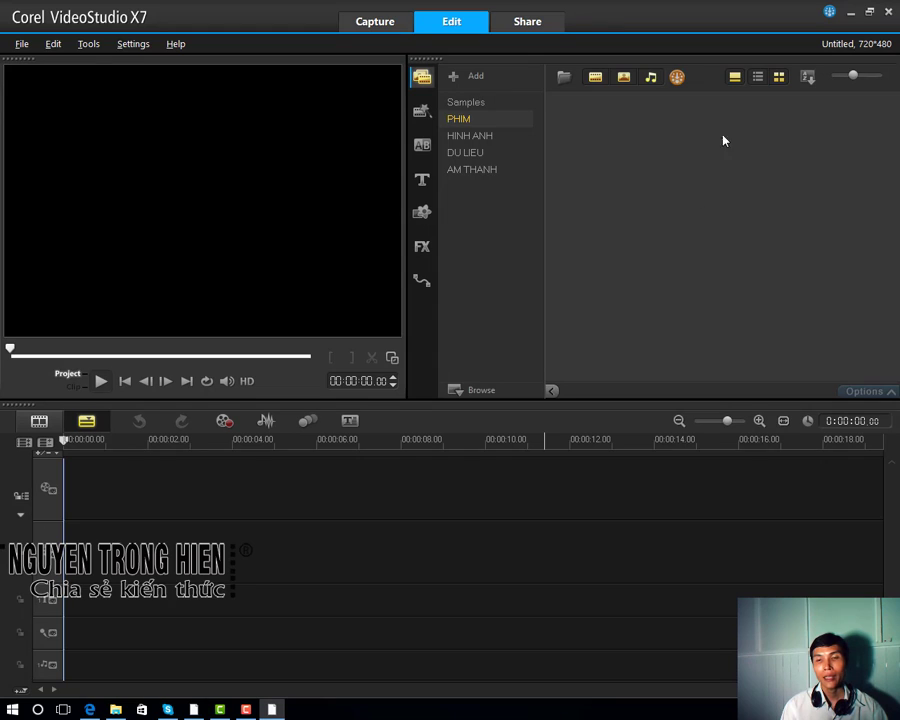
left_click(488, 138)
left_click(472, 153)
left_click(464, 120)
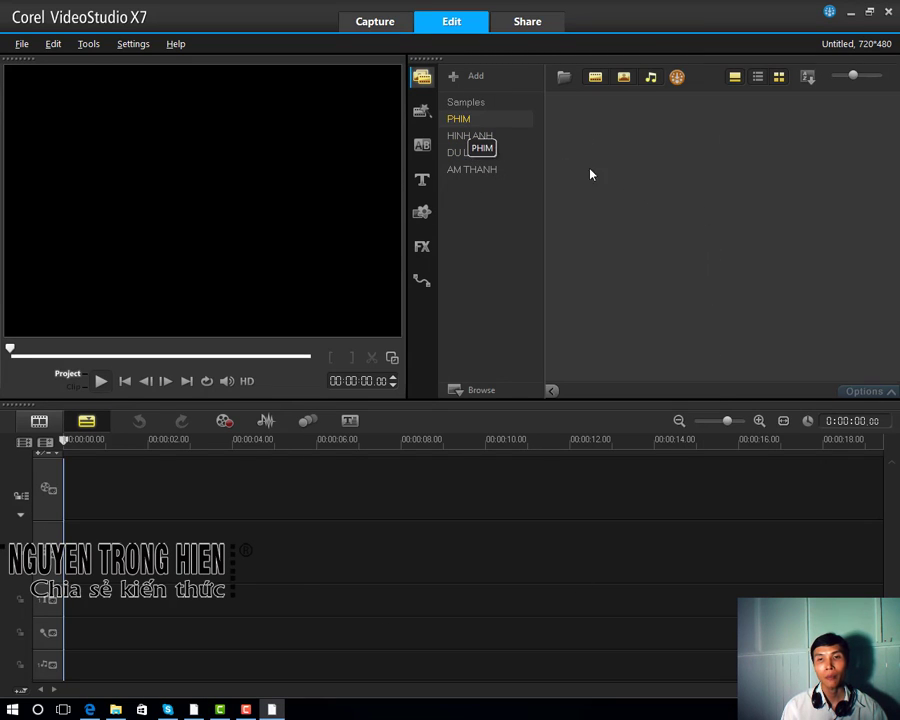
left_click(115, 709)
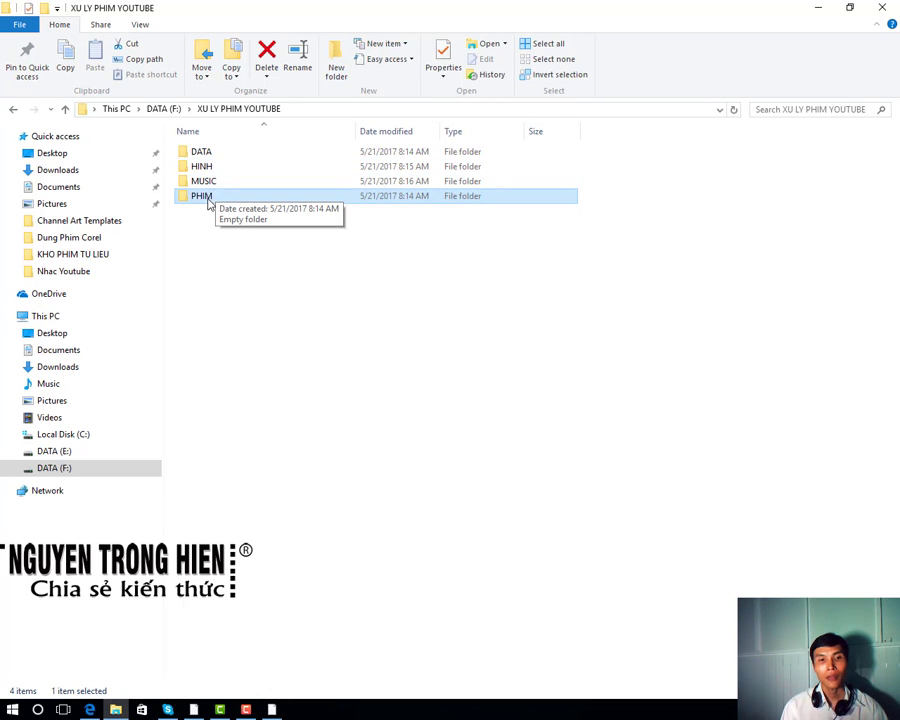
double_click(202, 167)
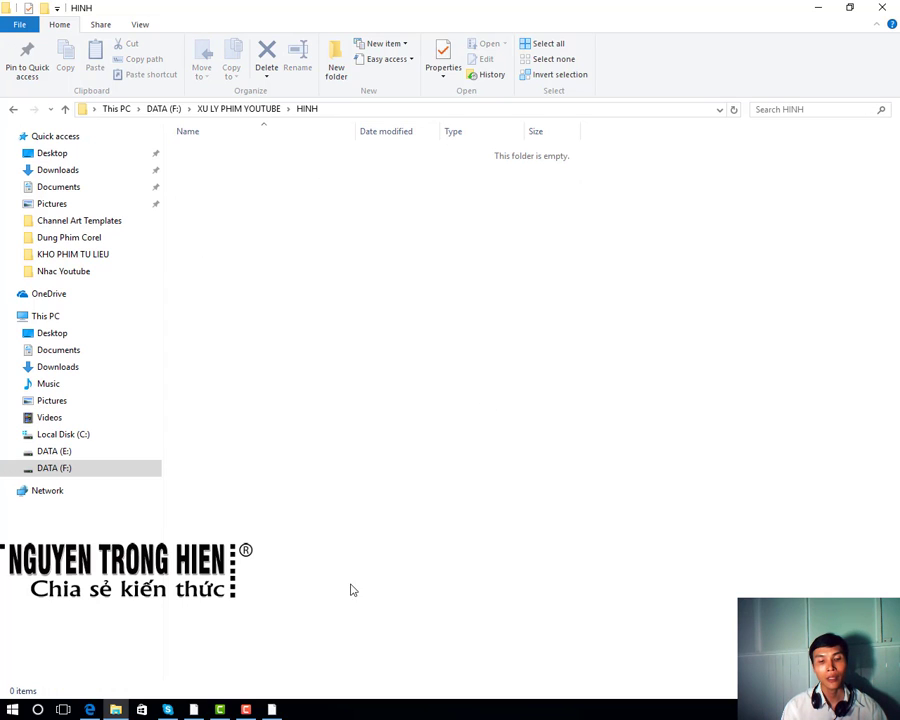
Step: Launch the Cốc Cốc browser from the desktop and open Google.com.vn
right_click(366, 709)
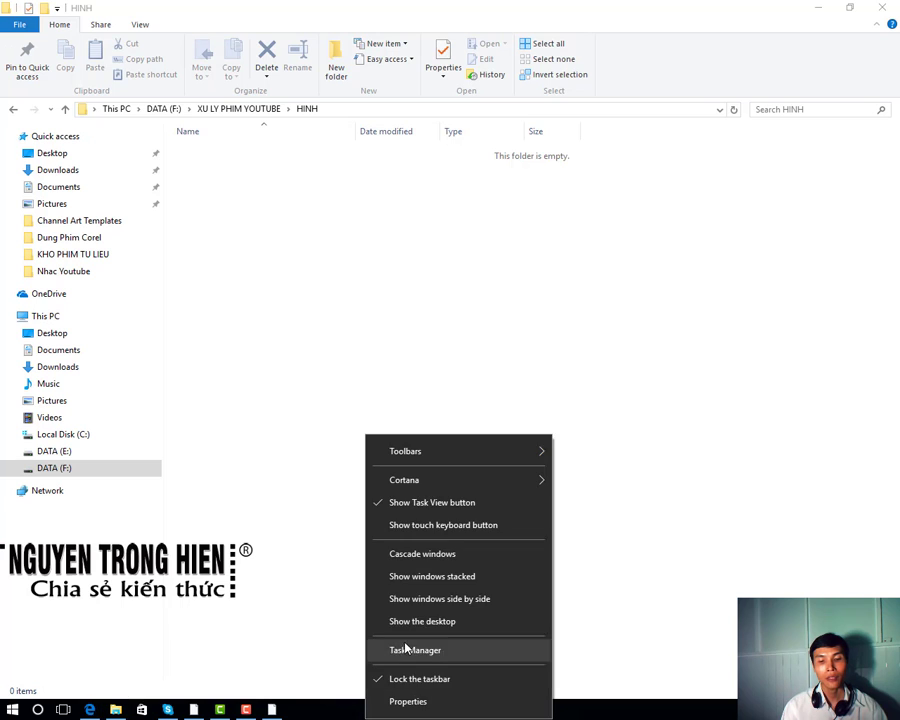
left_click(412, 623)
double_click(90, 432)
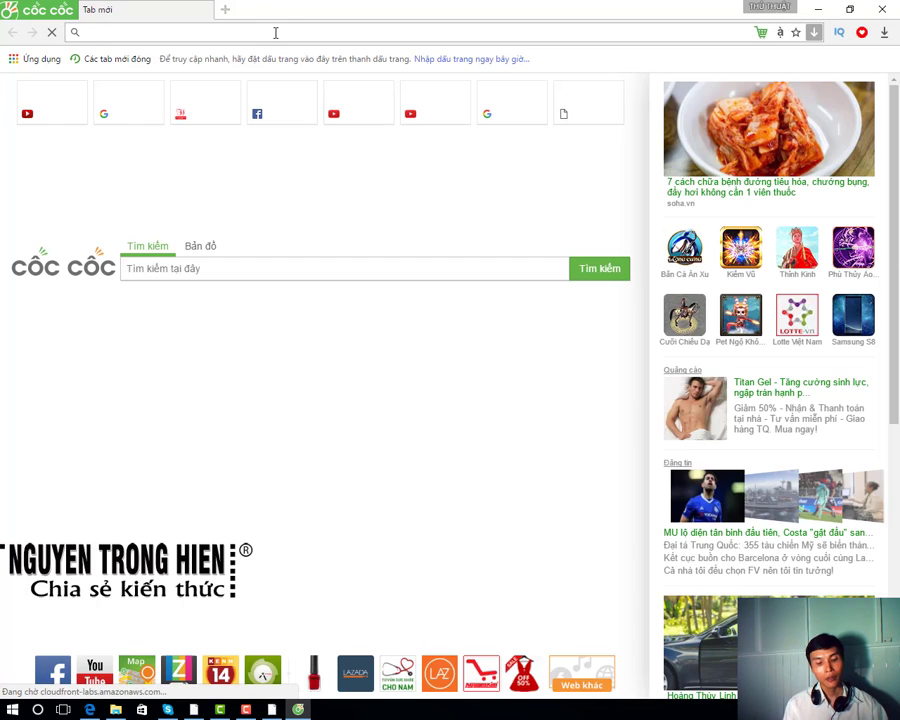
type("Google.com.vn")
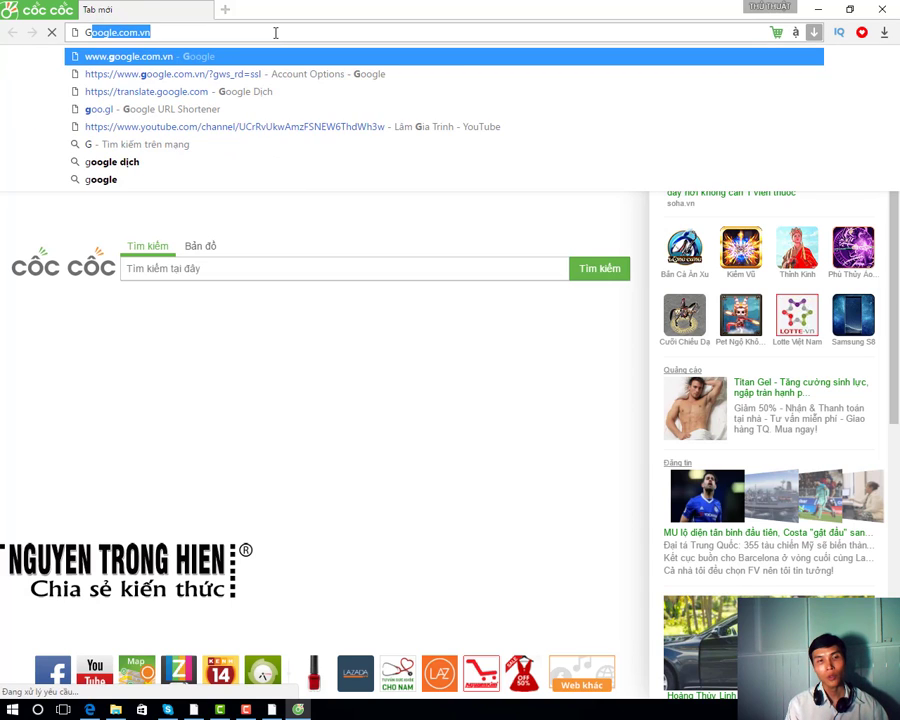
key("Return")
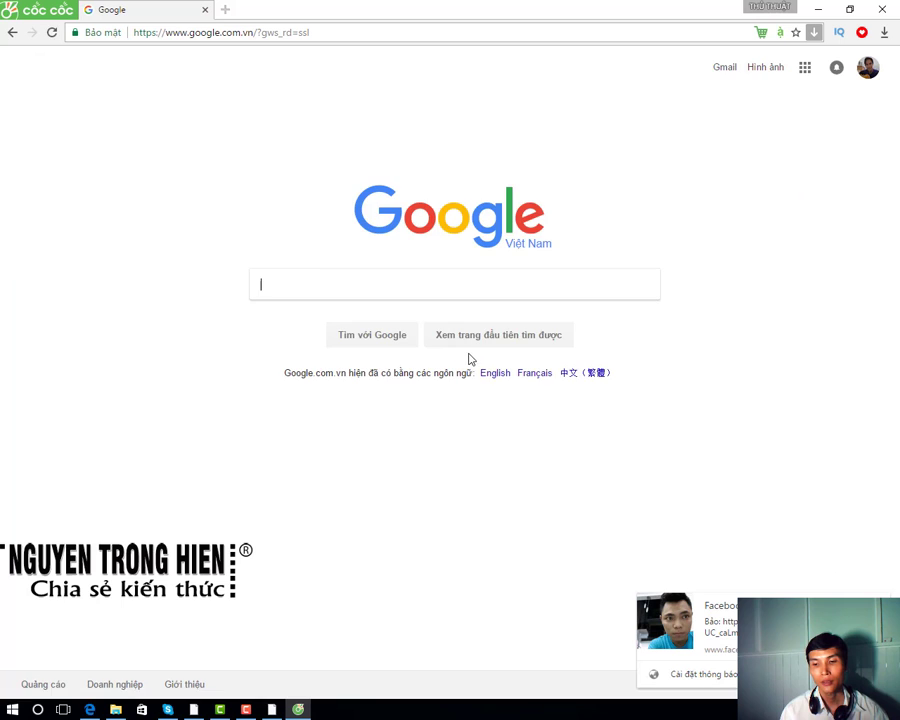
Step: Search Google for "thủ đô mỹ" using the suggested query
left_click(394, 285)
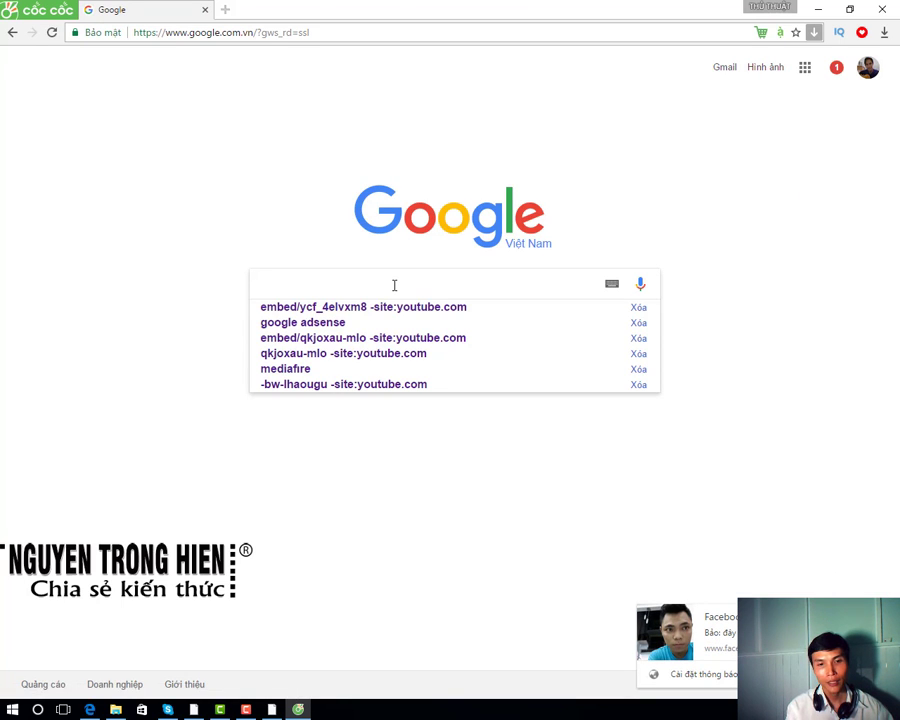
type("cu")
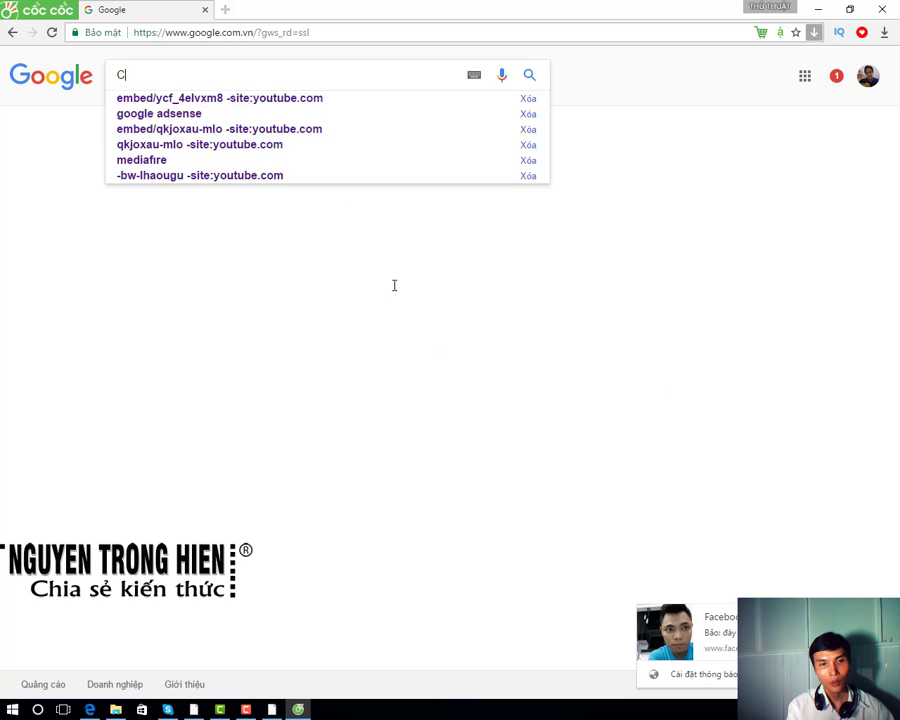
key("BackSpace")
key("BackSpace")
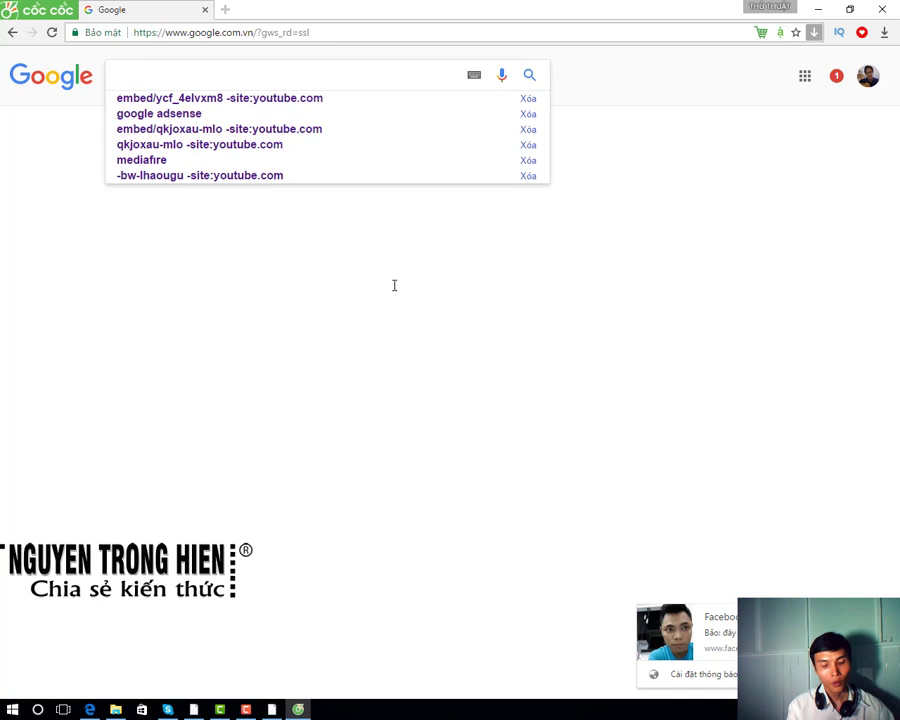
type("THU D")
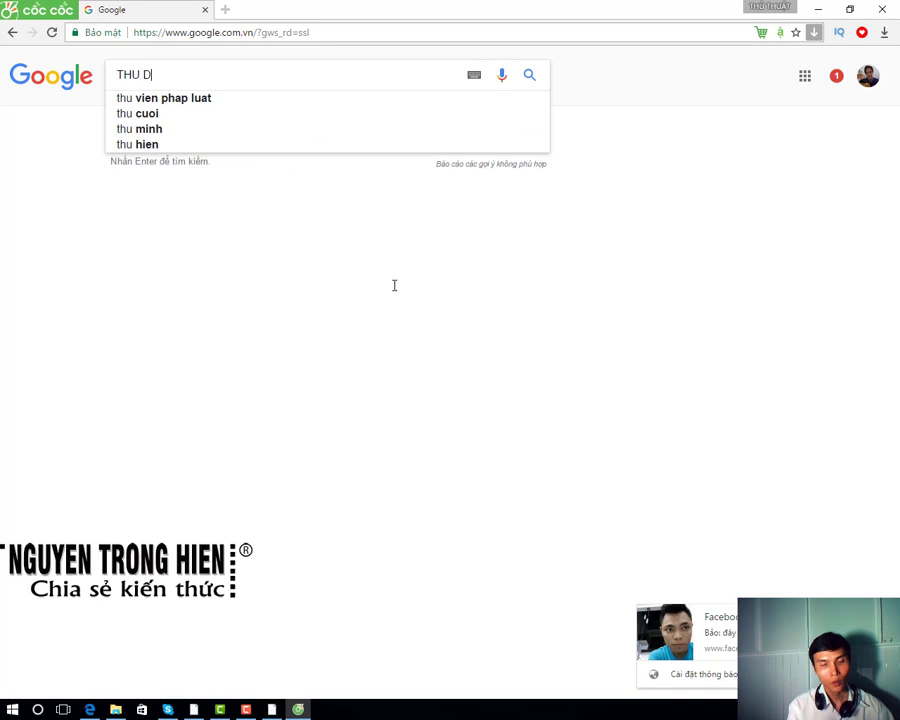
type("O M")
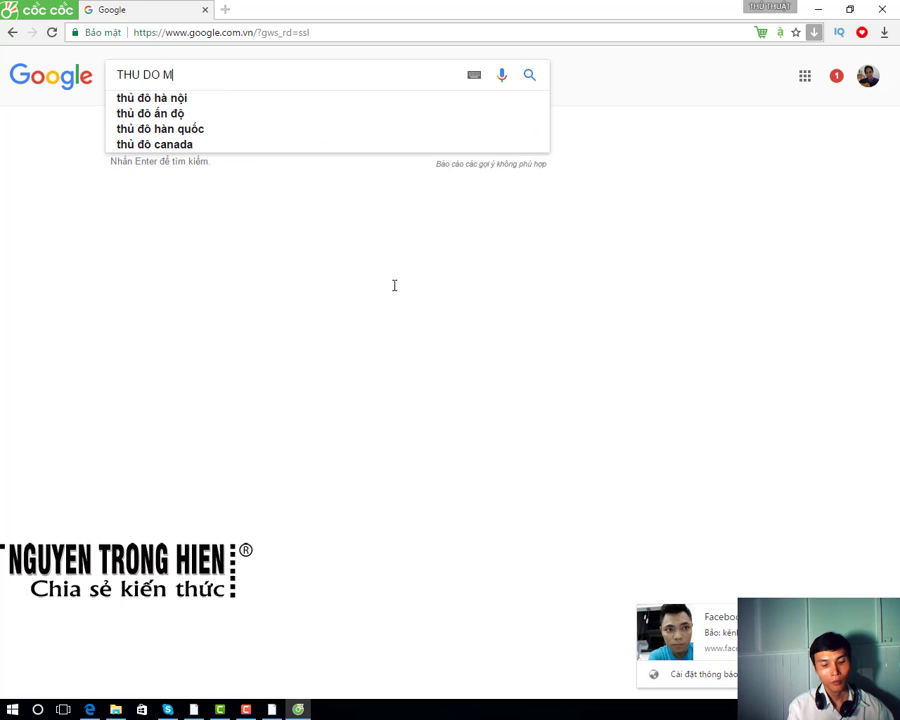
type("Y")
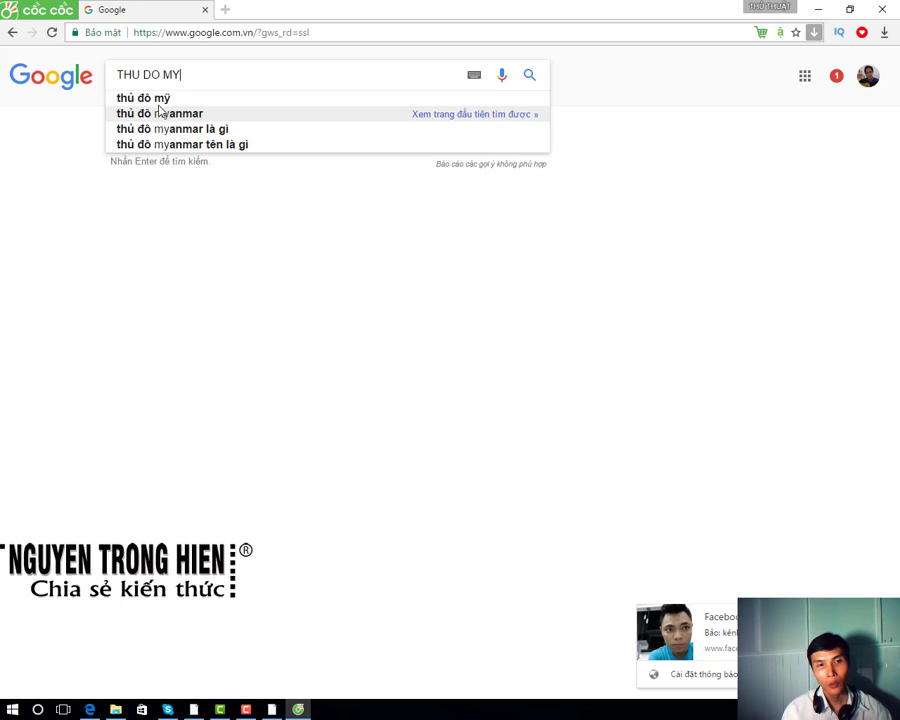
left_click(161, 100)
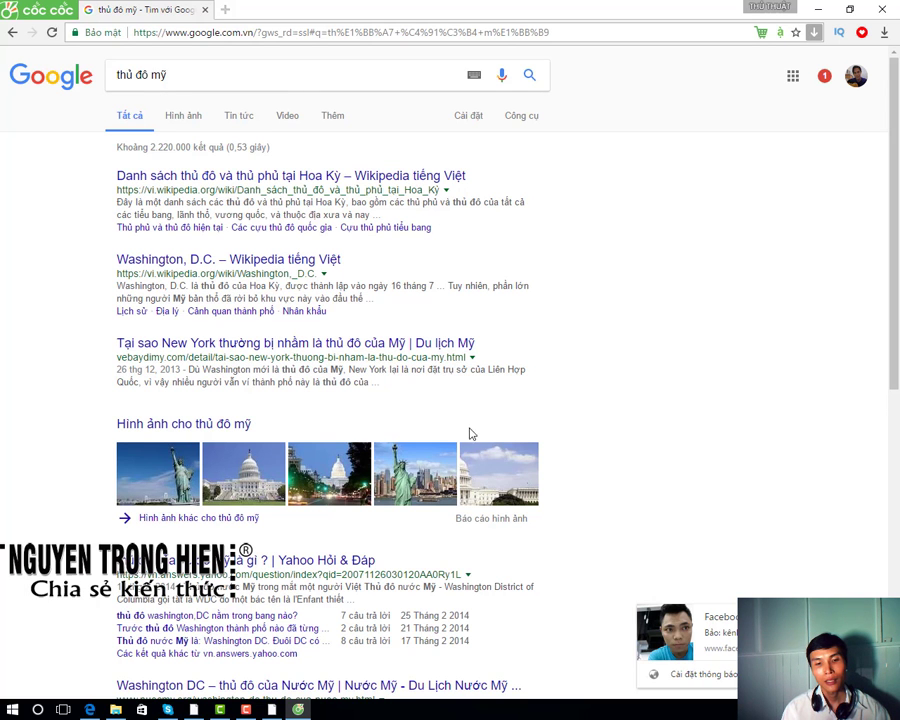
Step: Show the image results with their dimensions displayed (Hiển thị kích thước) and filter them to the large size (Lớn)
left_click(184, 116)
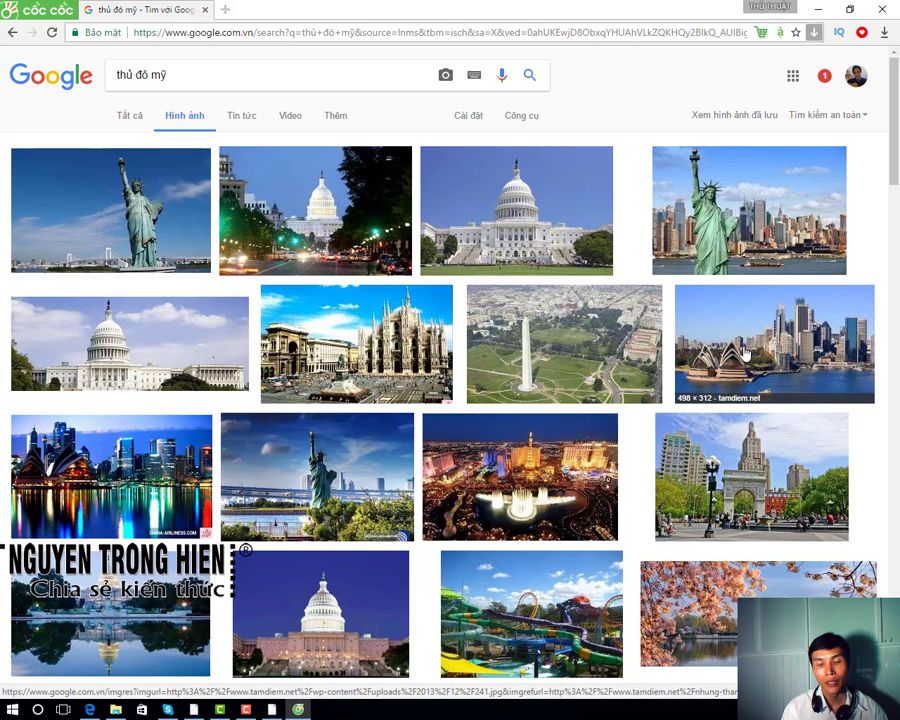
left_click(515, 117)
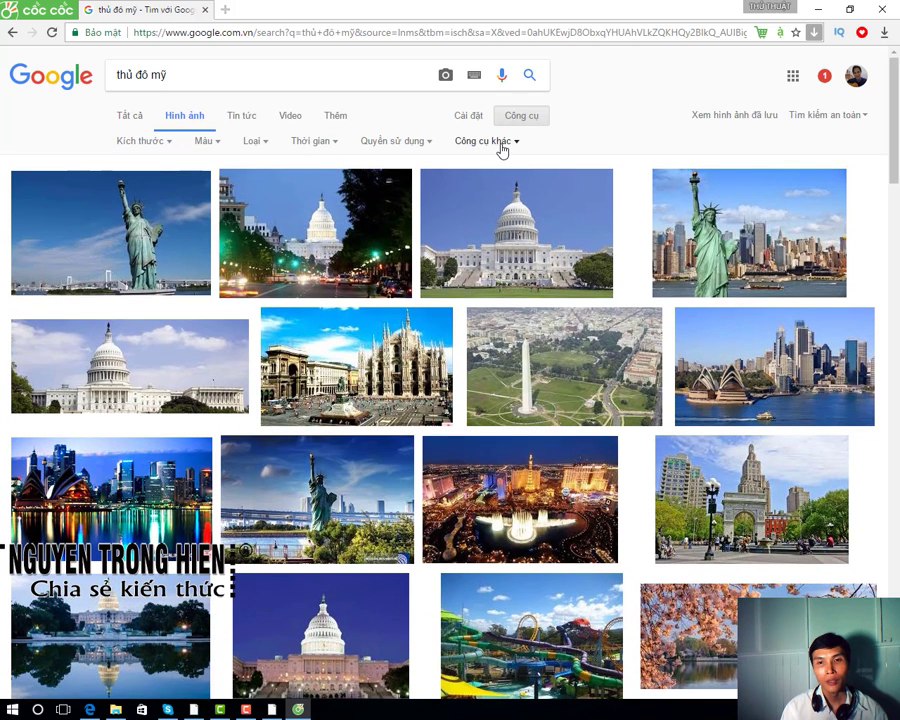
left_click(502, 146)
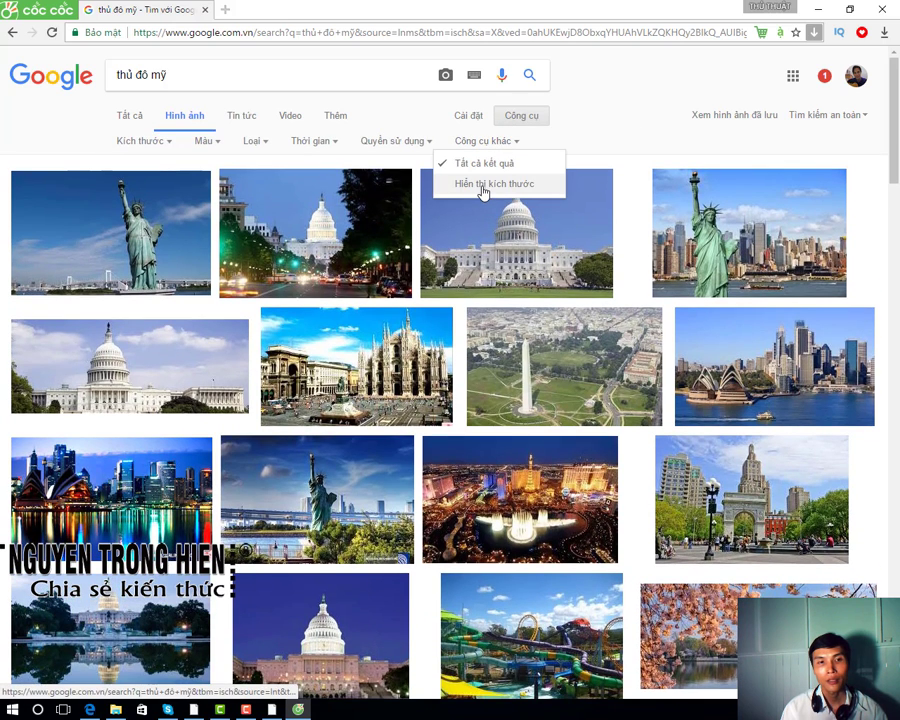
left_click(483, 185)
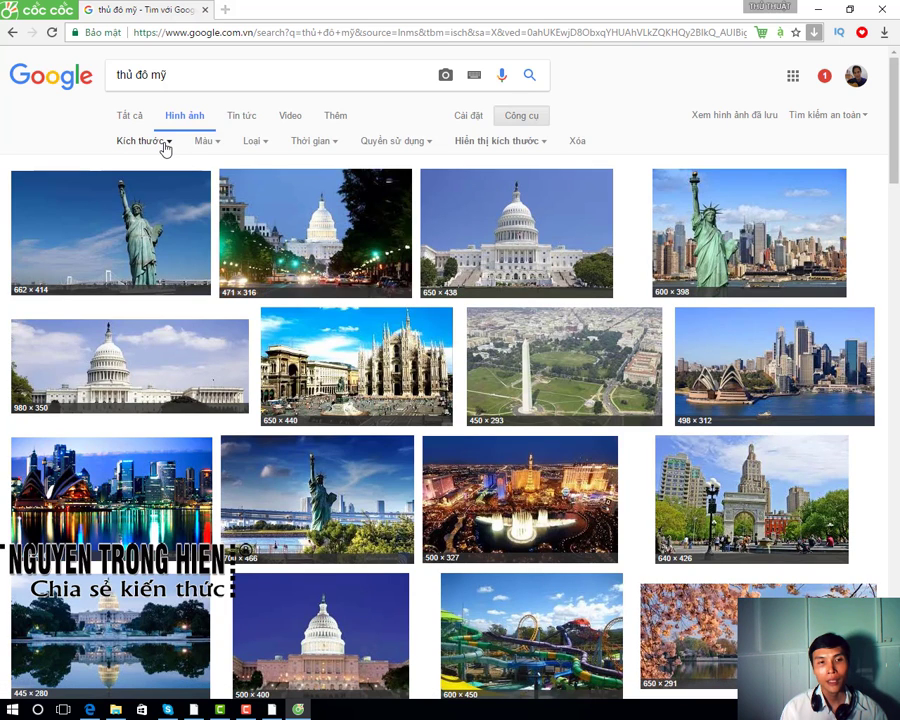
left_click(165, 147)
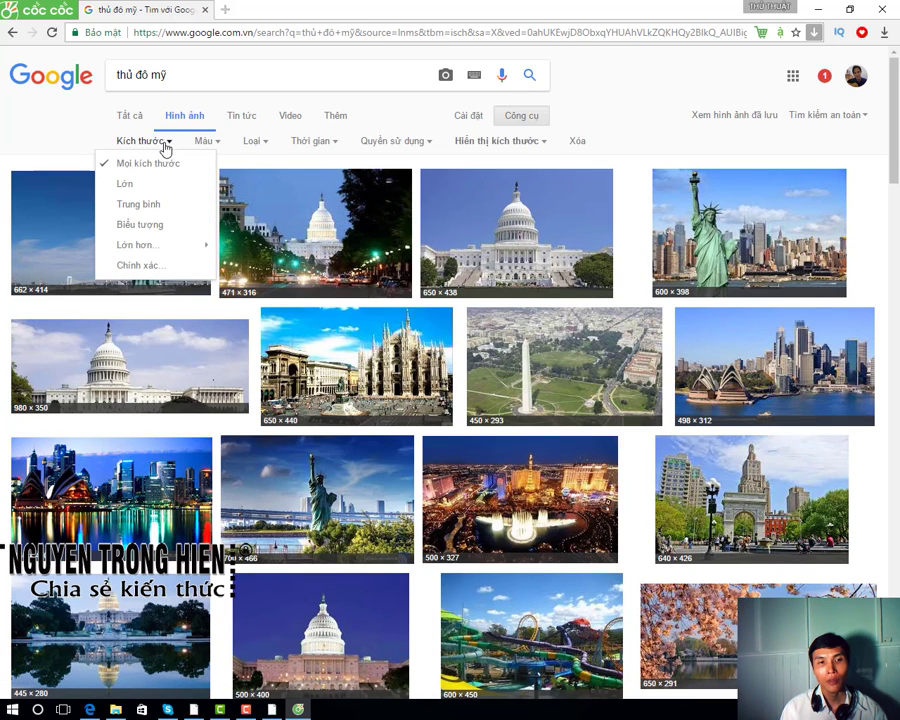
left_click(125, 186)
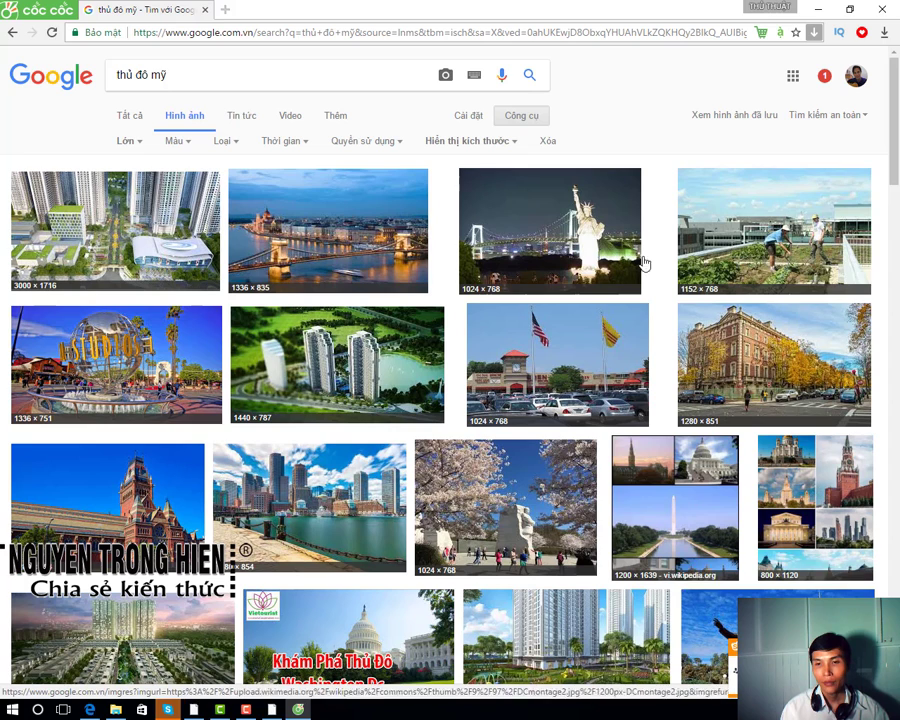
Step: Save the 1024 × 768 night image of the Statue of Liberty as Img in F:\XU LY PHIM YOUTUBE\HINH
left_click(551, 255)
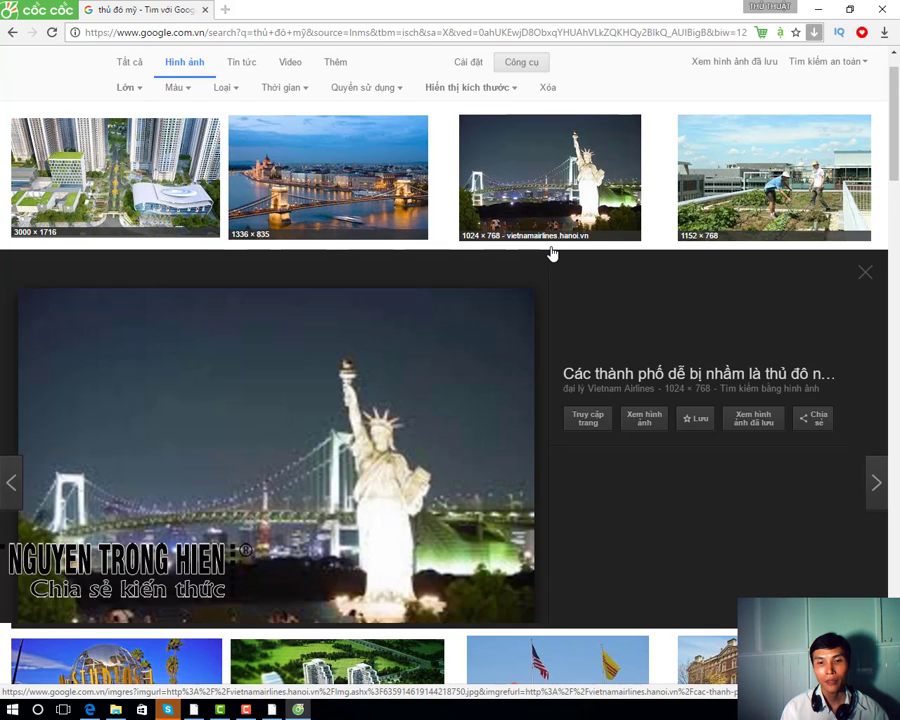
right_click(348, 432)
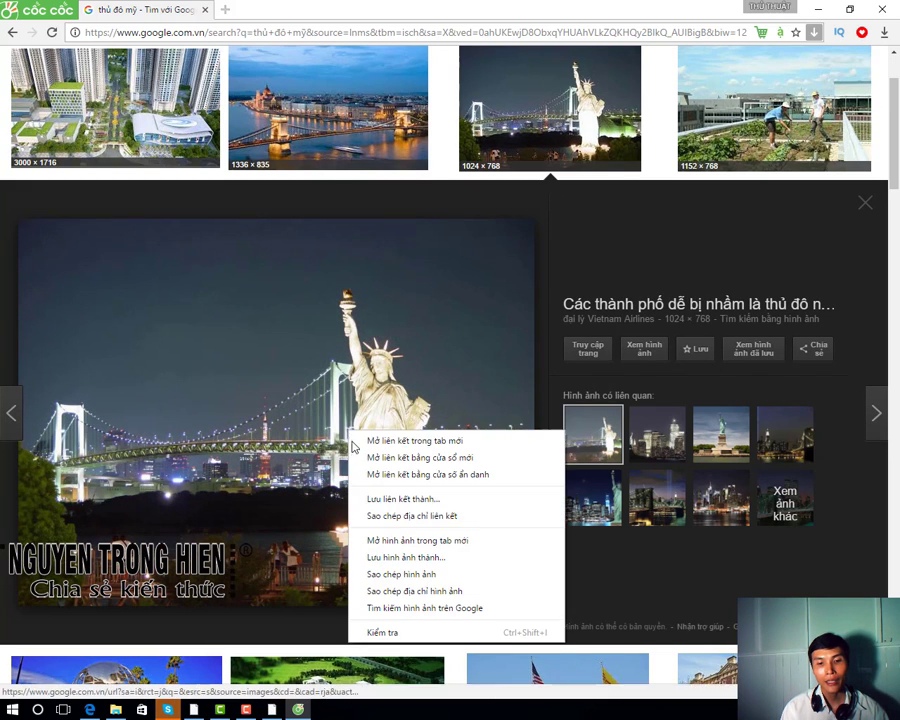
left_click(396, 560)
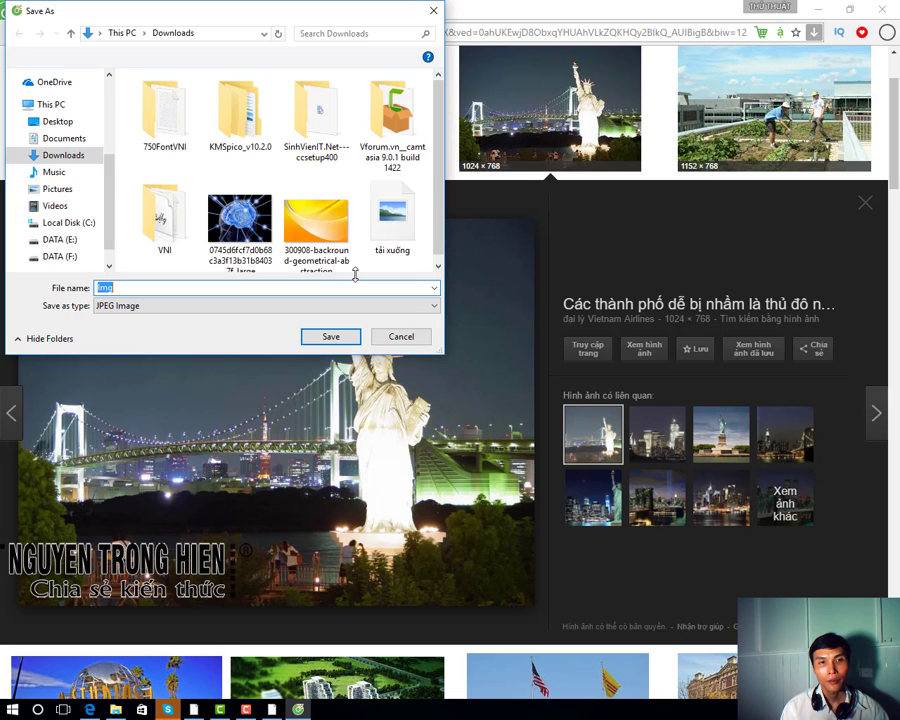
left_click(61, 260)
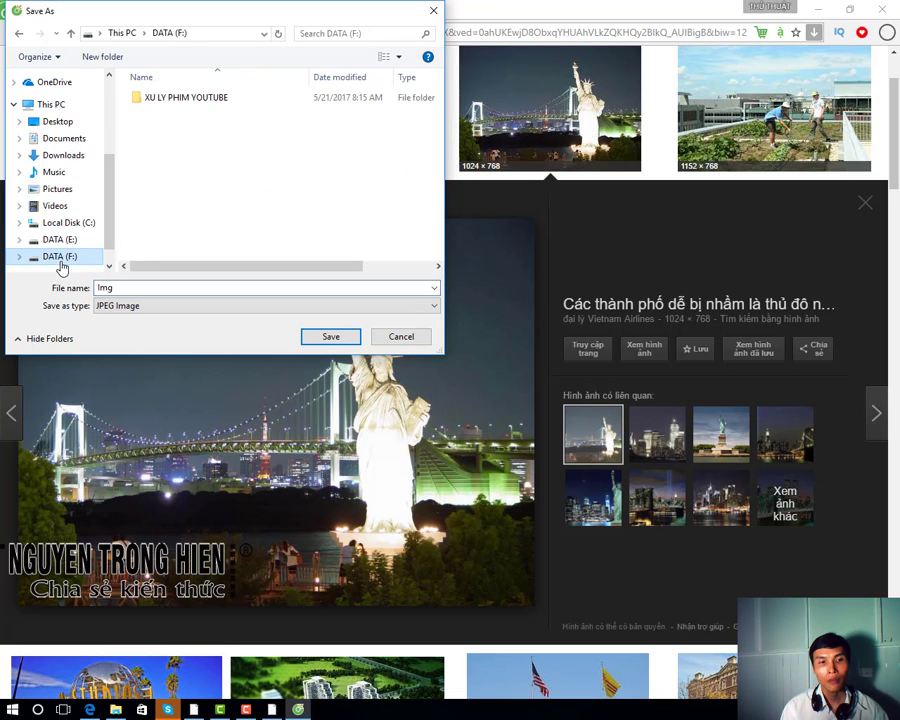
double_click(193, 104)
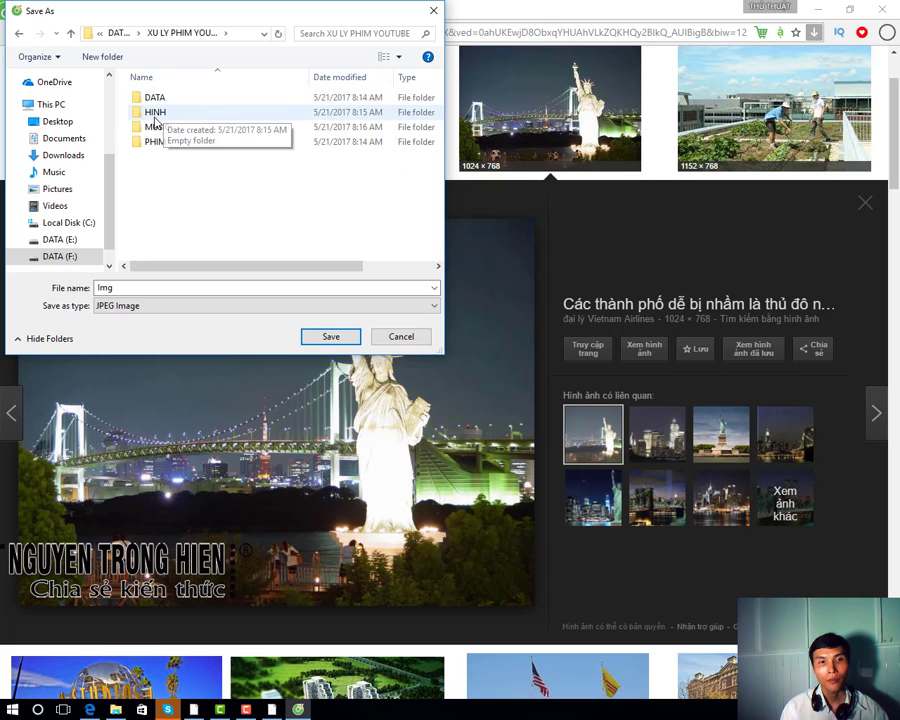
double_click(155, 112)
left_click(331, 337)
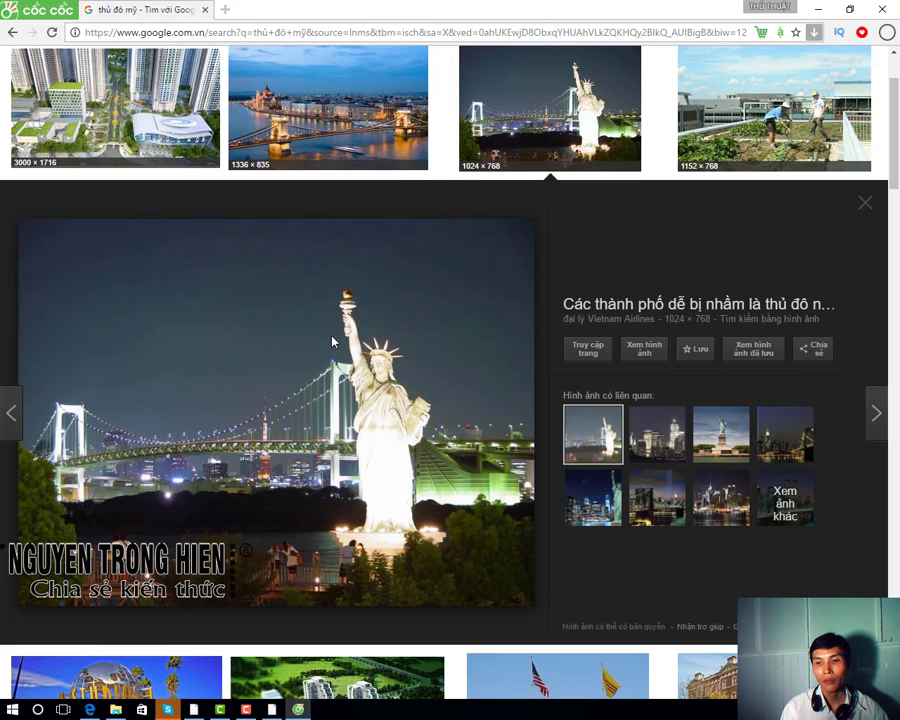
Step: Save the 1336 × 835 Budapest bridge image as 5-thu-do-Dong-Au.3_2 in the HINH folder
scroll(367, 175, "up", 2)
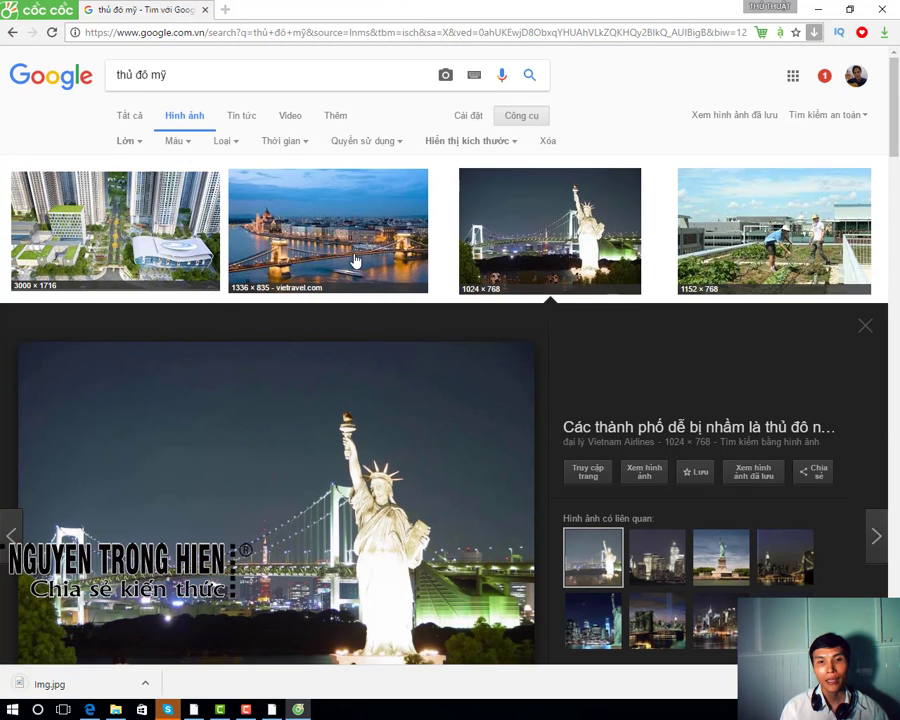
left_click(355, 260)
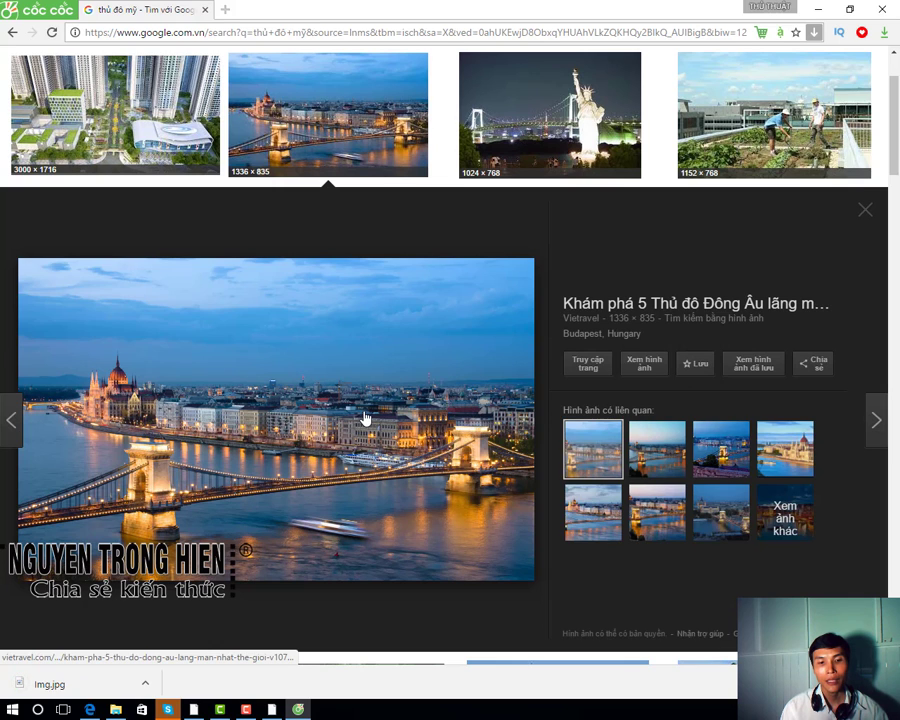
right_click(364, 414)
left_click(429, 540)
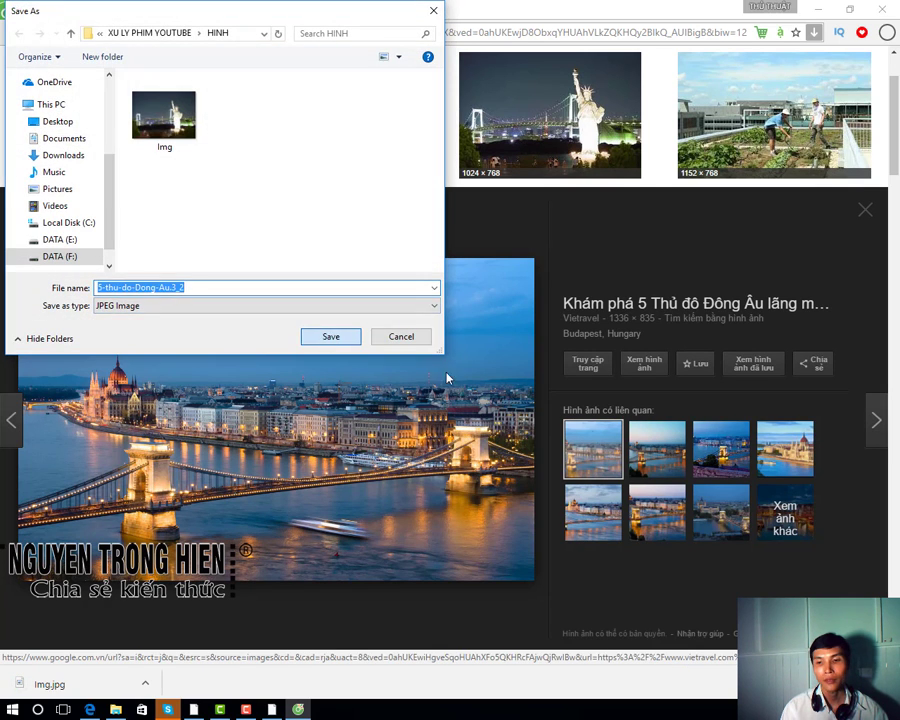
left_click(330, 336)
Step: Save the 1024 × 768 Washington cherry blossom image as 7_461738 in the HINH folder
scroll(671, 516, "down", 7)
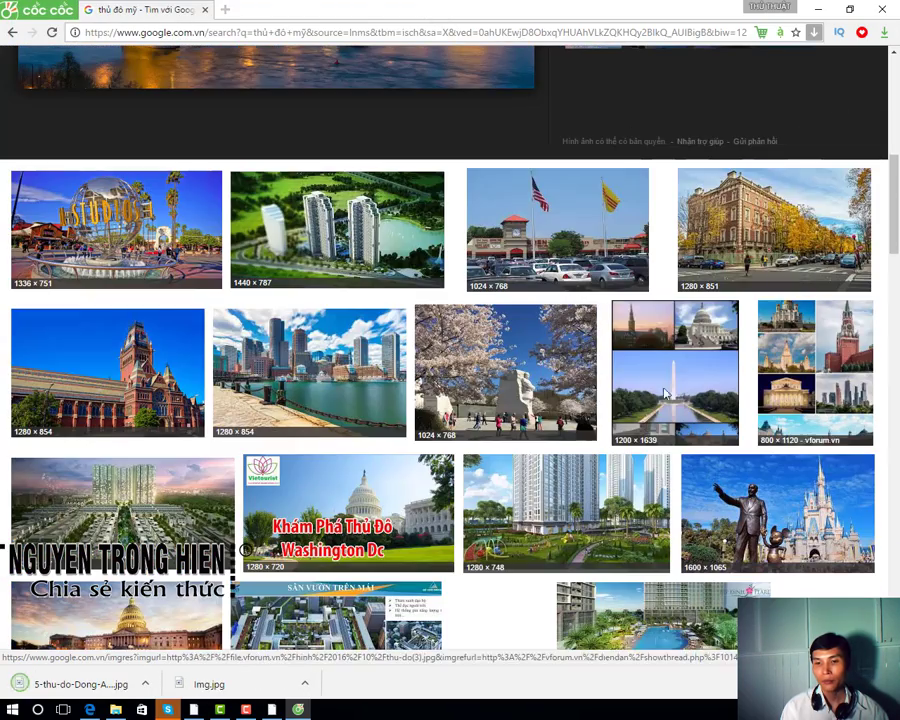
left_click(568, 420)
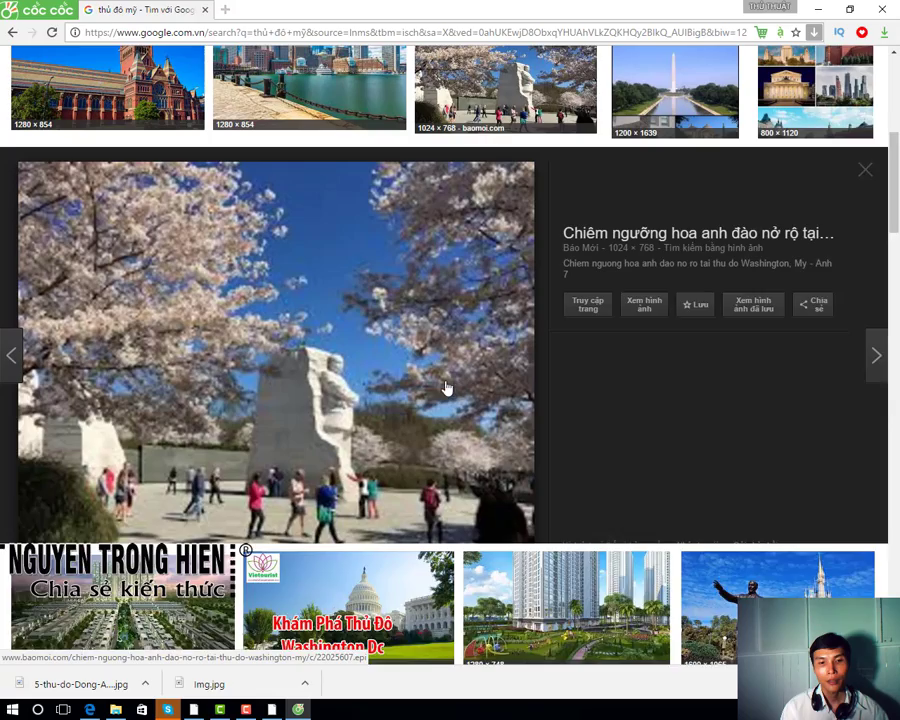
right_click(325, 402)
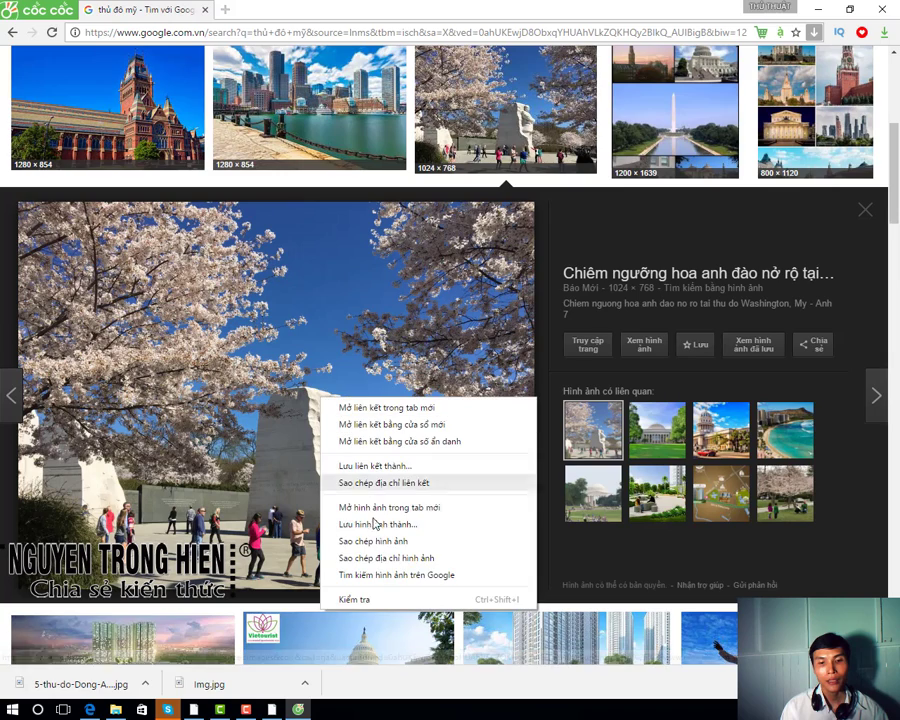
left_click(372, 522)
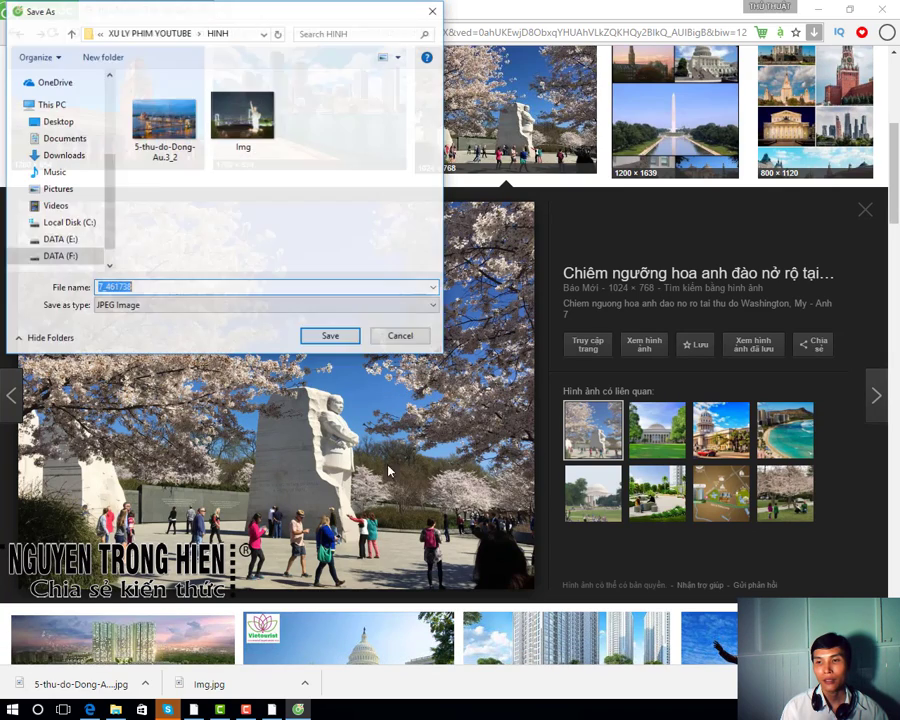
type("a")
left_click(330, 334)
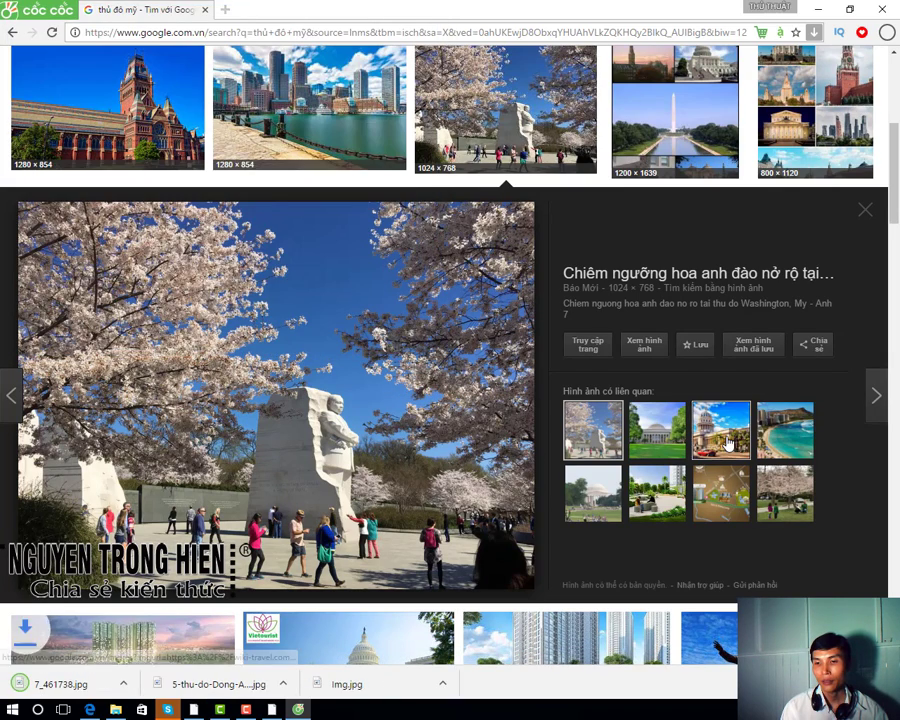
left_click(720, 452)
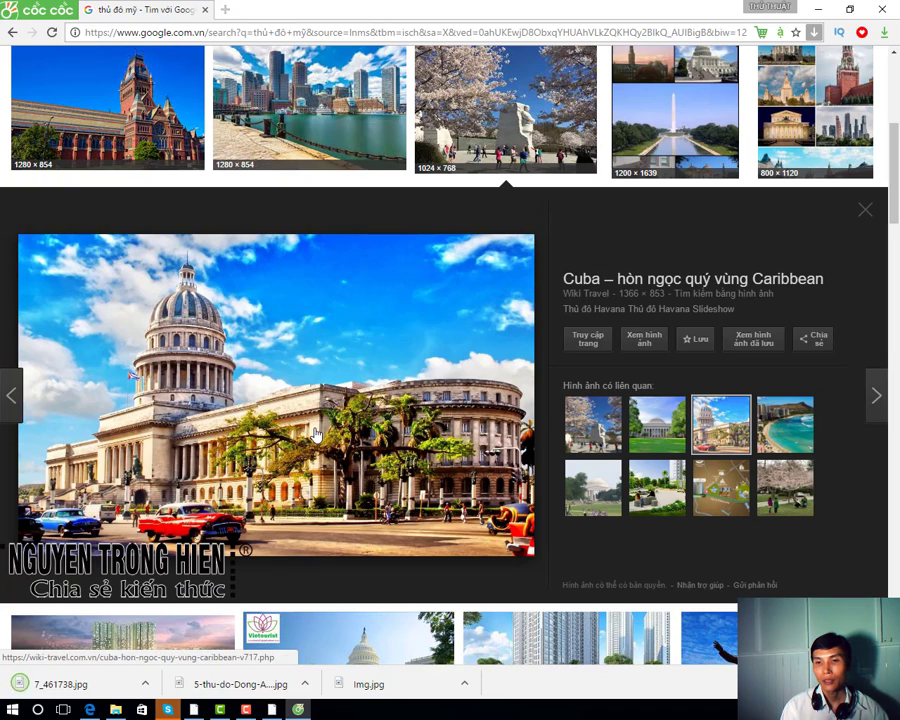
right_click(321, 430)
left_click(625, 262)
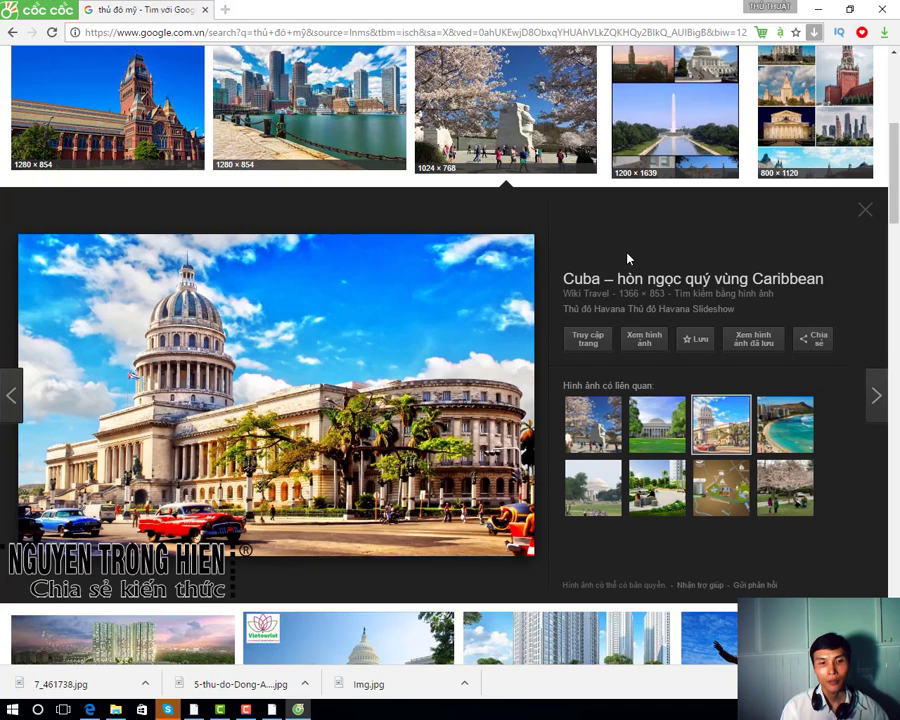
Step: Save the 1366 × 768 image of the Washington Capitol at dusk in the HINH folder under its suggested name
scroll(622, 283, "down", 5)
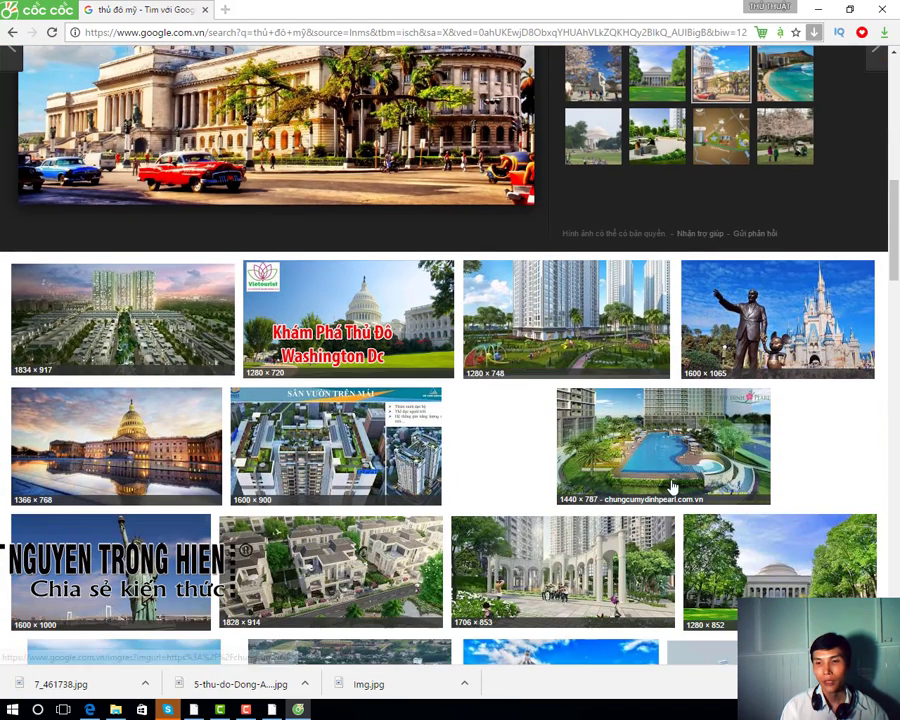
left_click(201, 474)
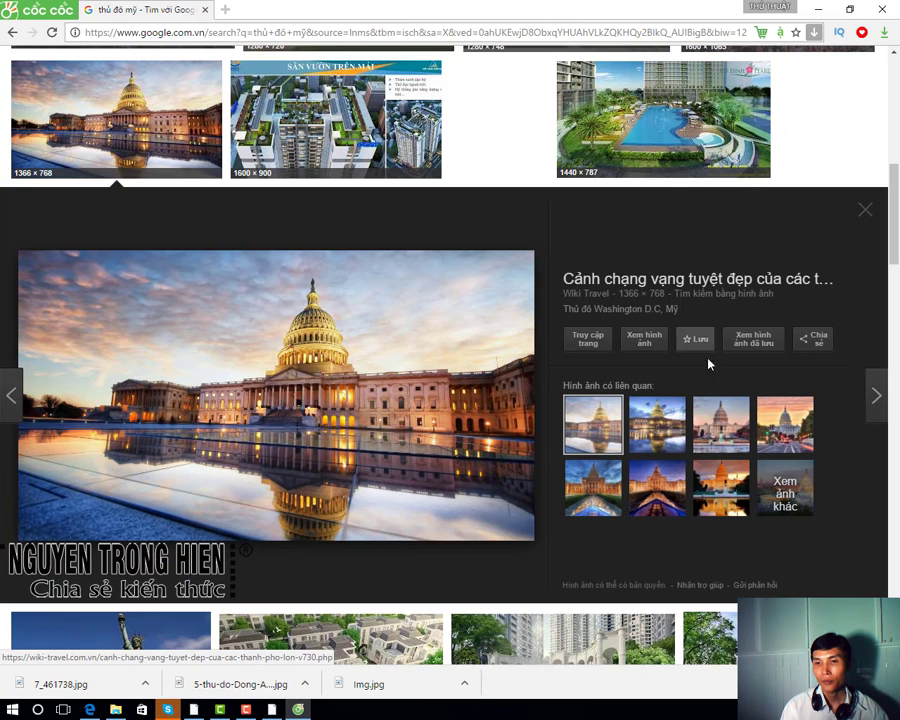
right_click(416, 402)
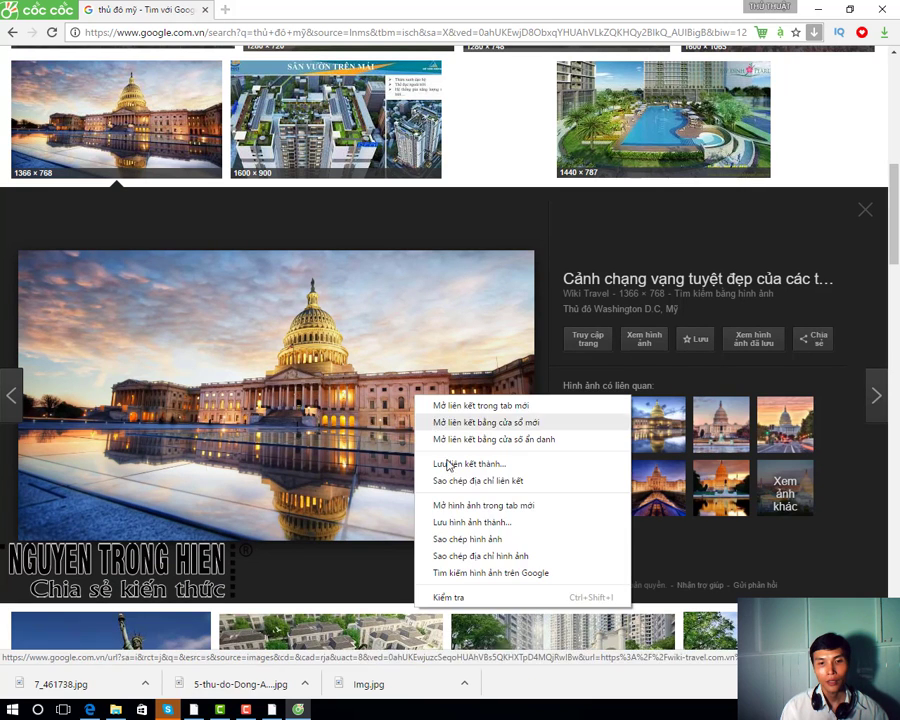
left_click(470, 526)
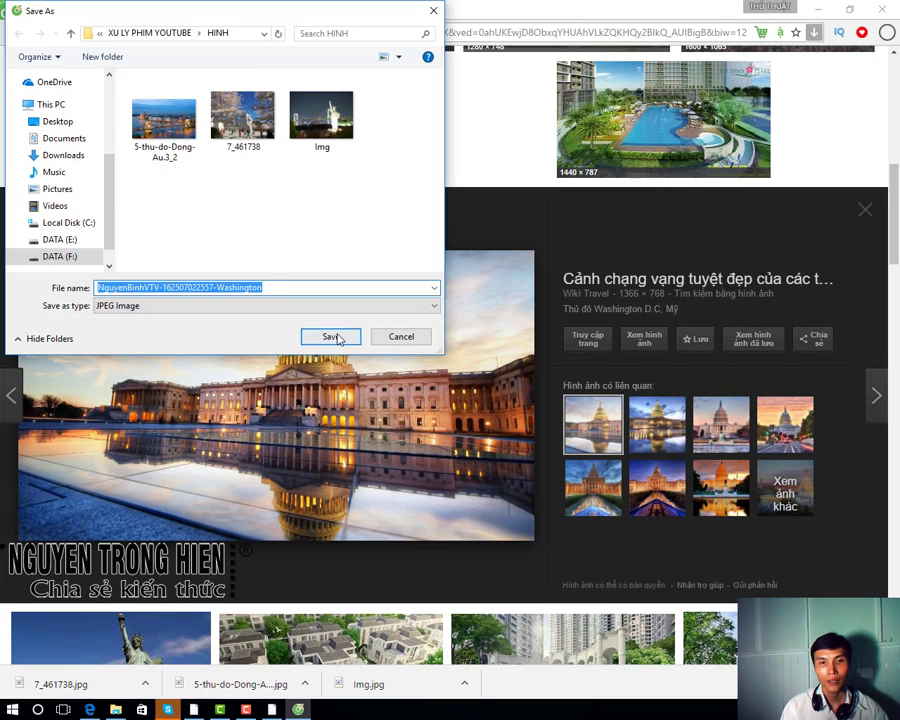
left_click(347, 340)
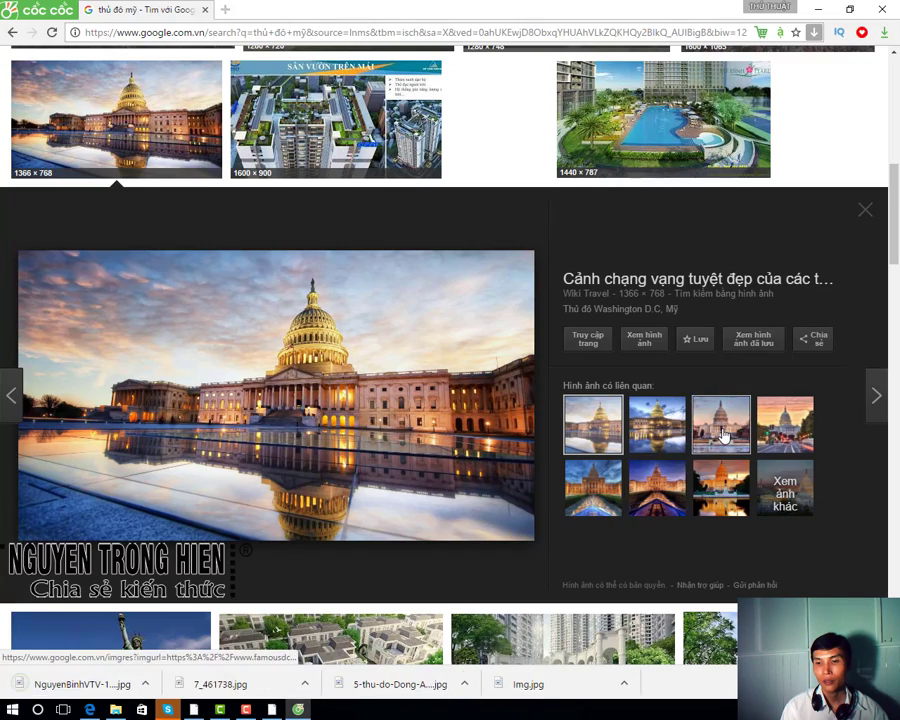
Step: Save the 1600 × 1000 beach image as Honolulu in the HINH folder
scroll(675, 479, "down", 4)
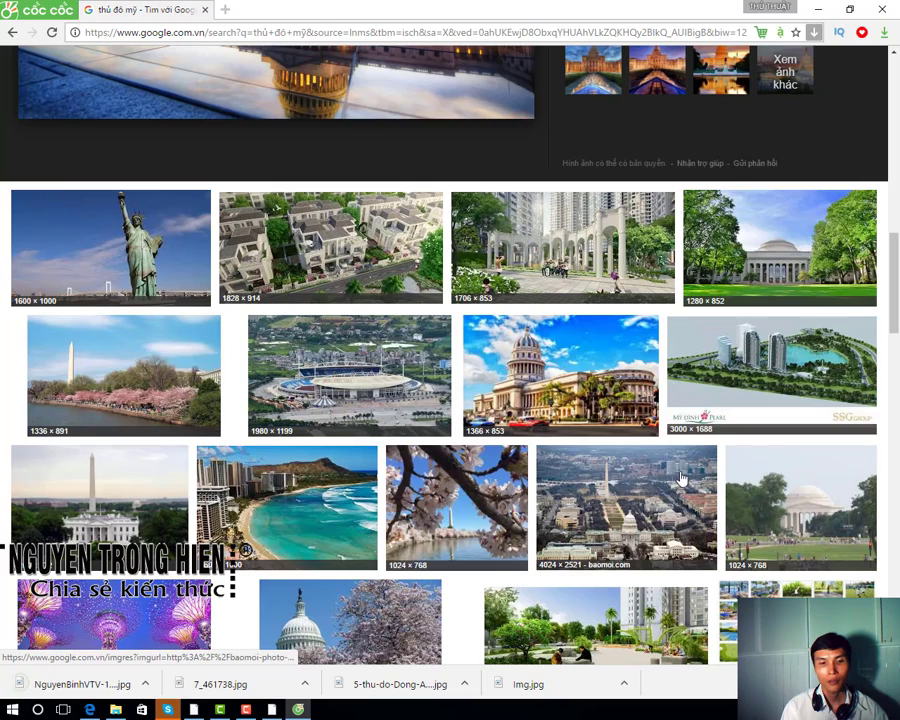
left_click(333, 500)
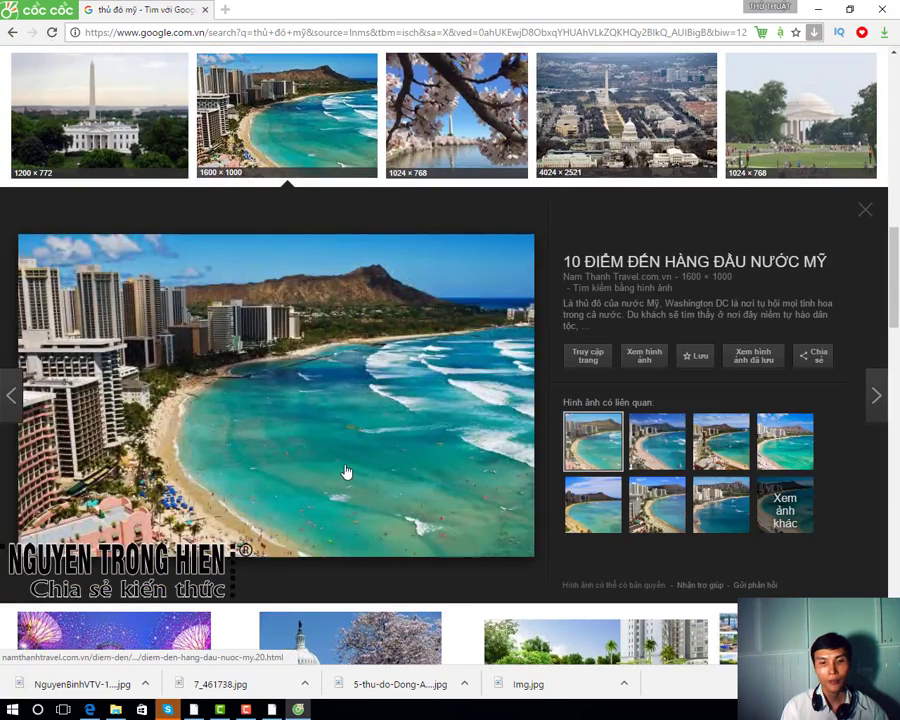
right_click(345, 471)
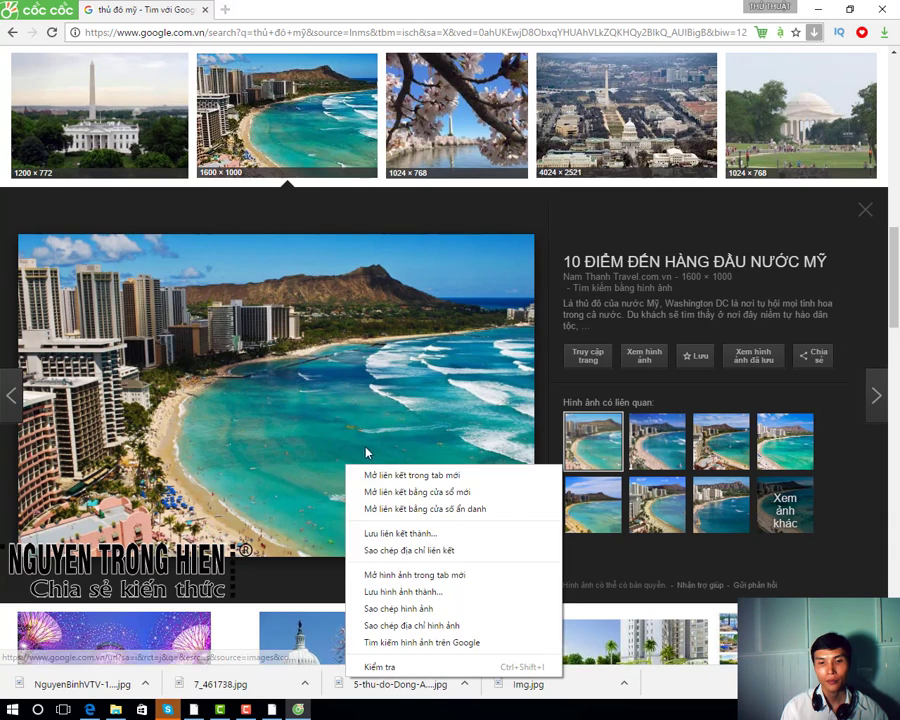
left_click(386, 596)
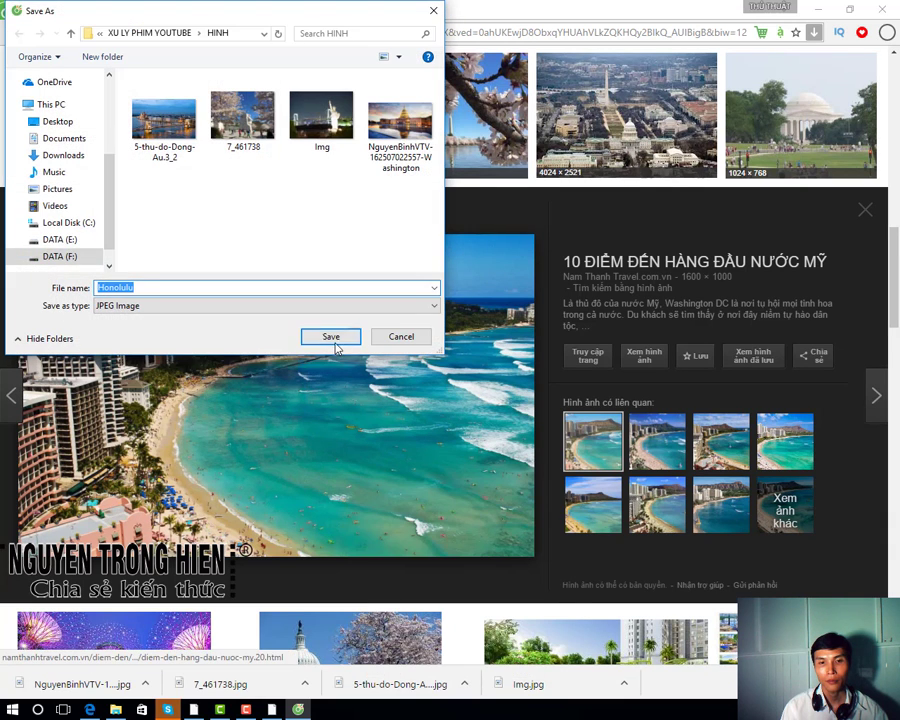
key("Return")
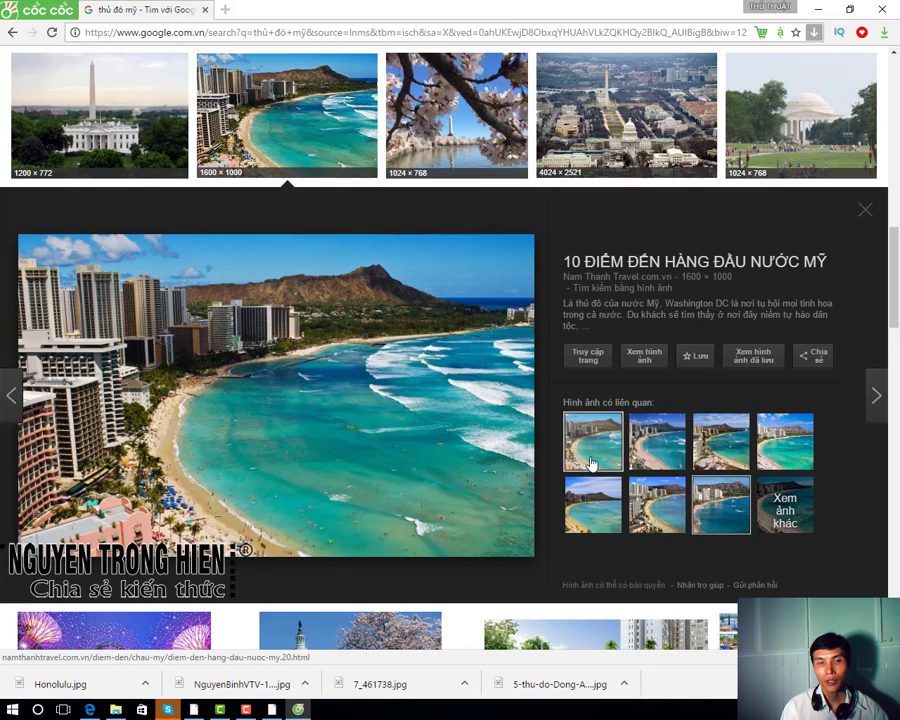
Step: Look through the remaining image results and close the Cốc Cốc browser
scroll(587, 464, "down", 3)
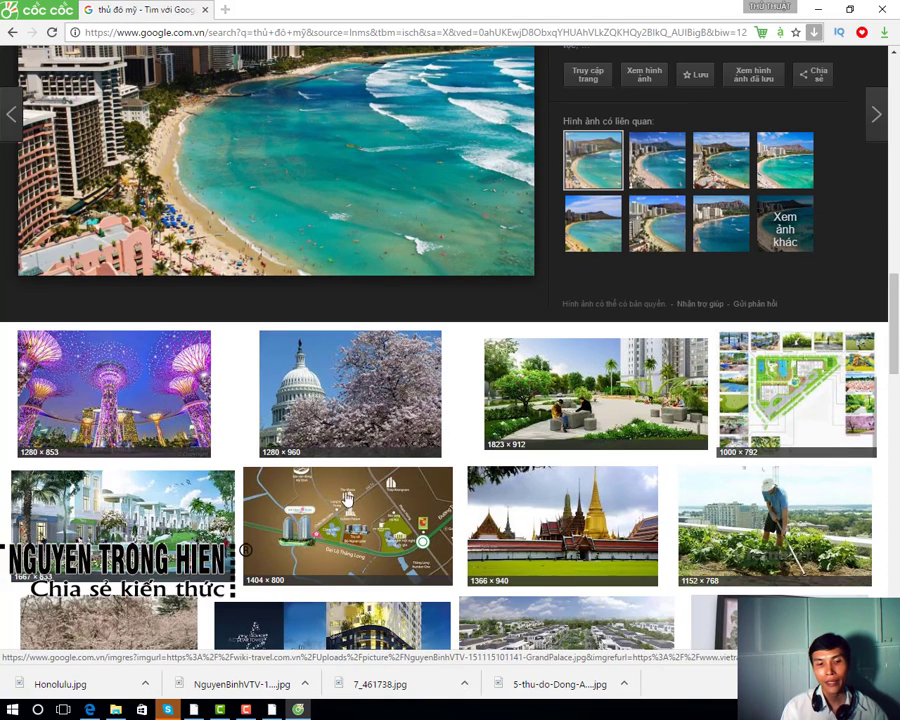
scroll(340, 510, "down", 3)
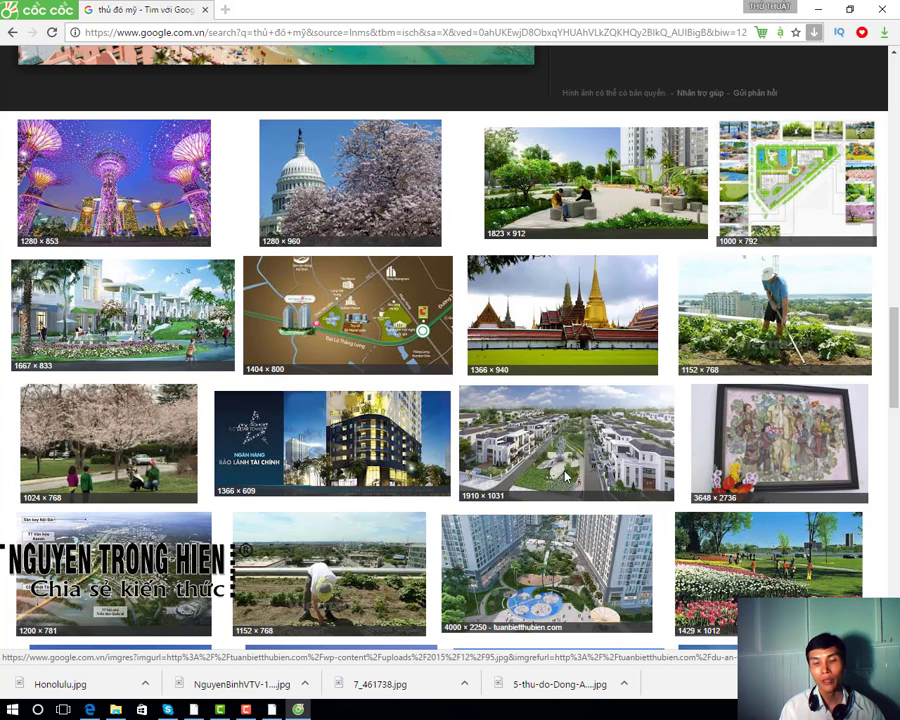
left_click(880, 12)
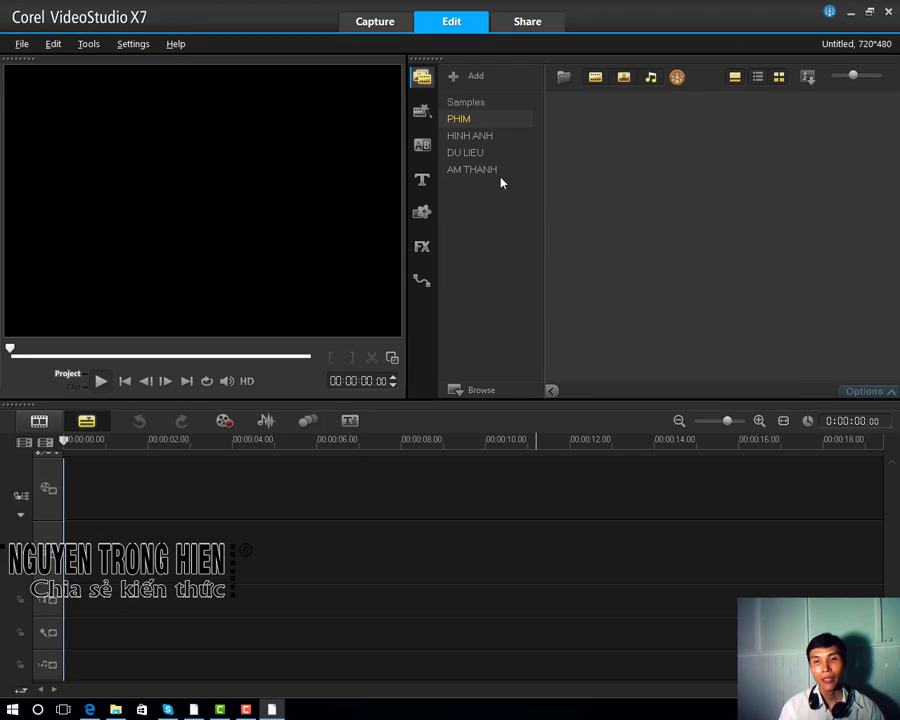
Step: Switch to File Explorer and display the saved images in the HINH folder as thumbnail icons
left_click(115, 709)
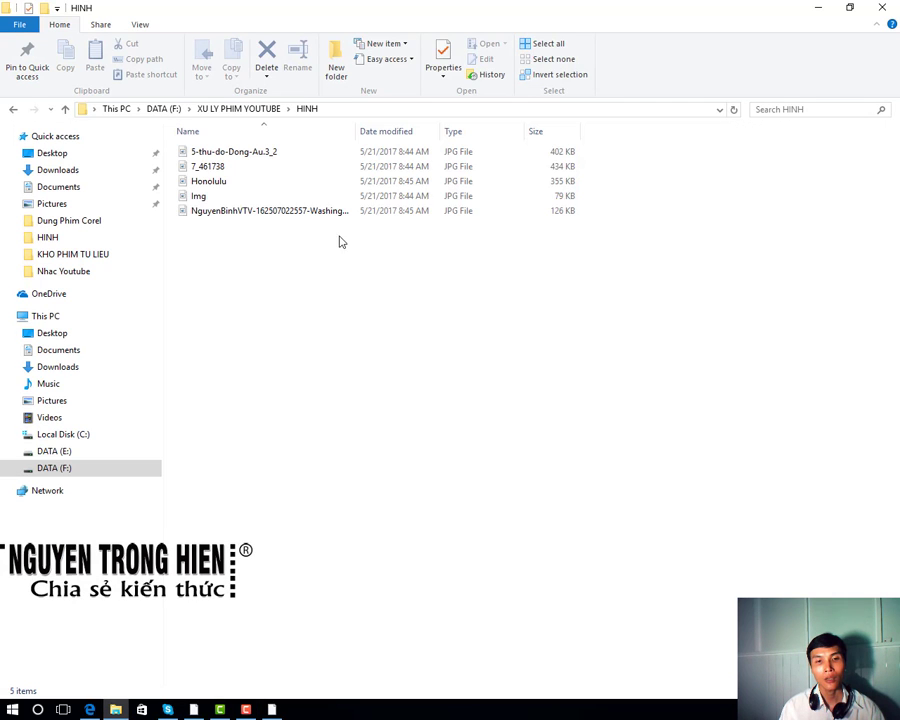
right_click(275, 343)
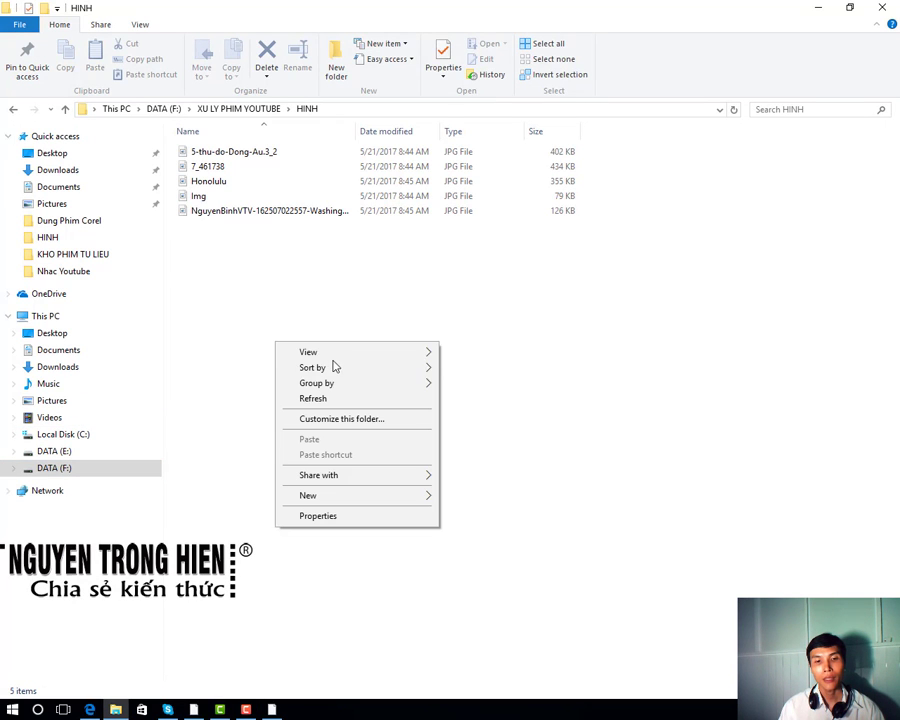
mouse_move(338, 355)
left_click(474, 367)
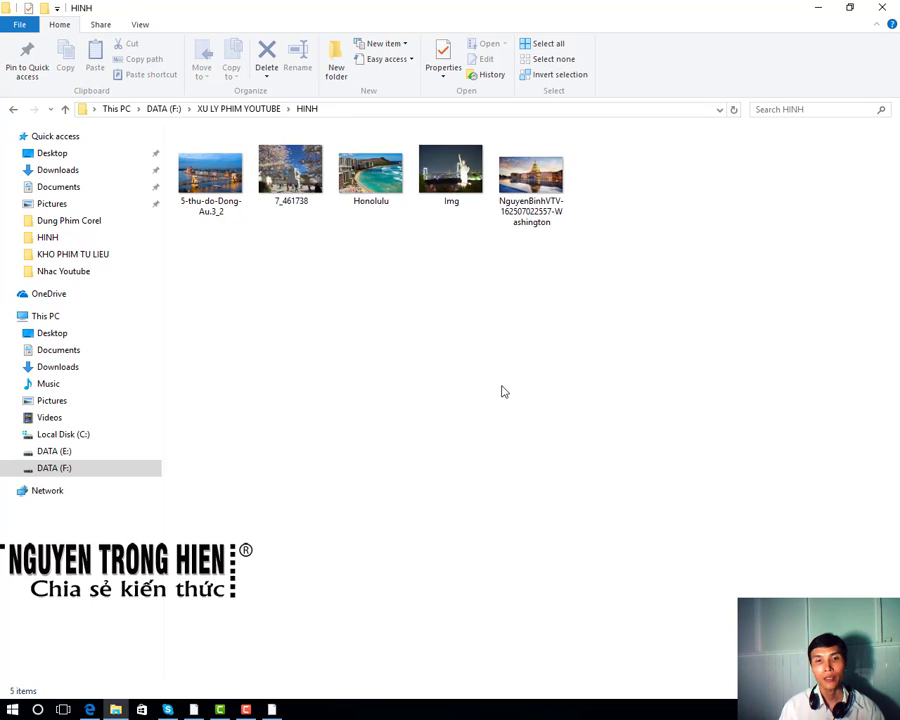
Step: Switch to Corel VideoStudio X7 and start inserting media files into the HINH ANH library folder
left_click(270, 709)
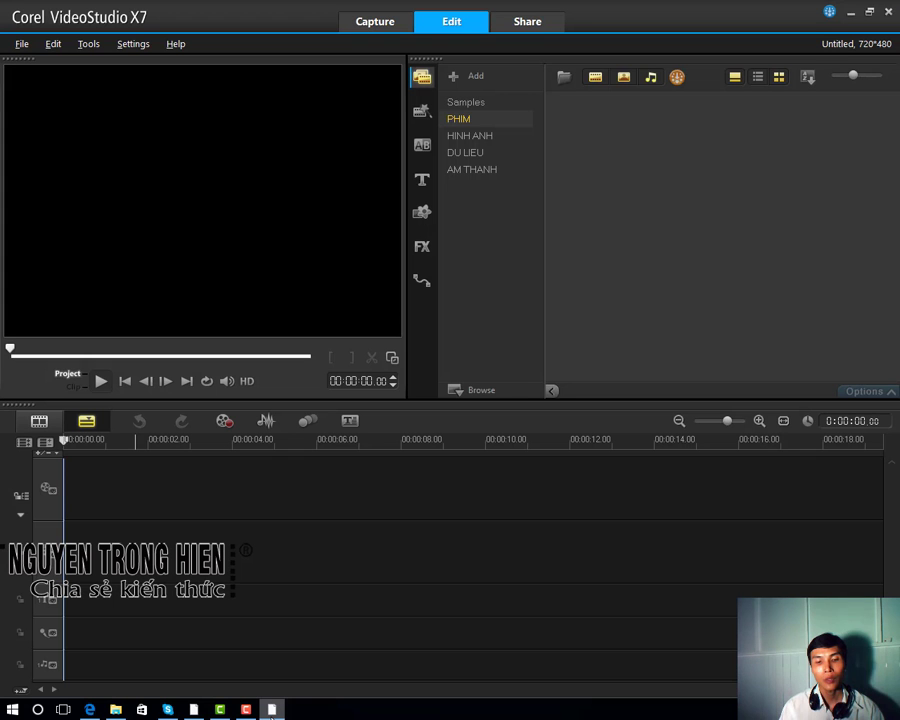
left_click(478, 140)
right_click(613, 147)
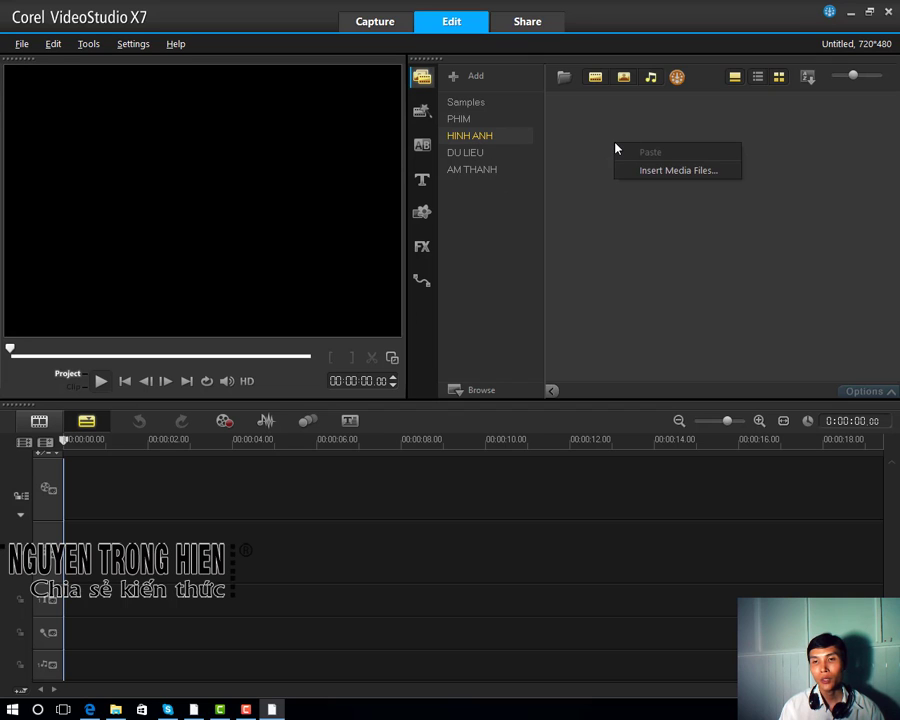
left_click(677, 171)
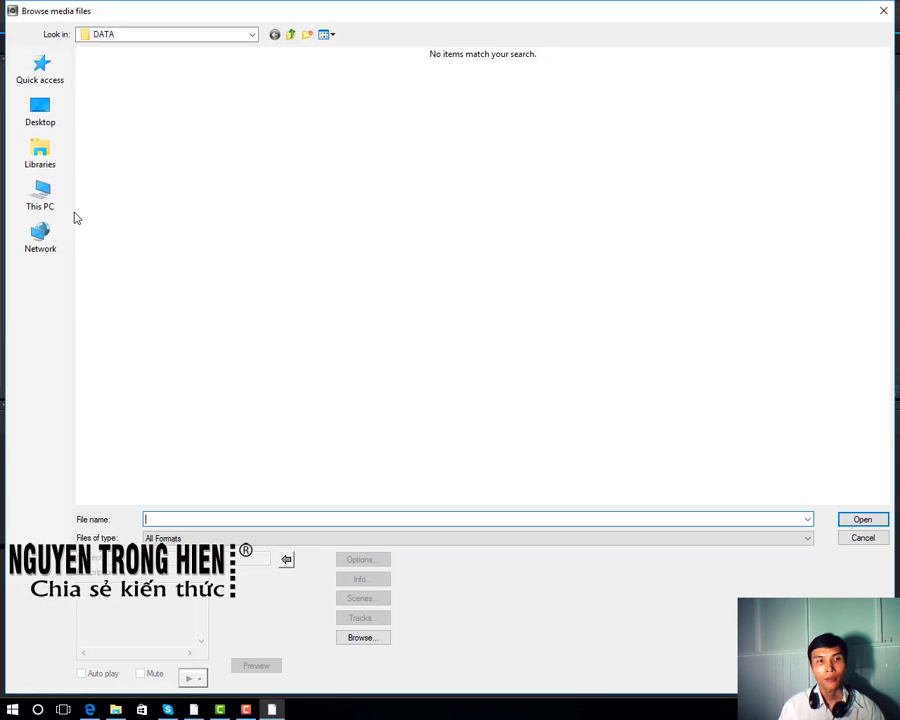
Step: Browse to the HINH folder inside XU LY PHIM YOUTUBE on the DATA (F:) drive
left_click(293, 35)
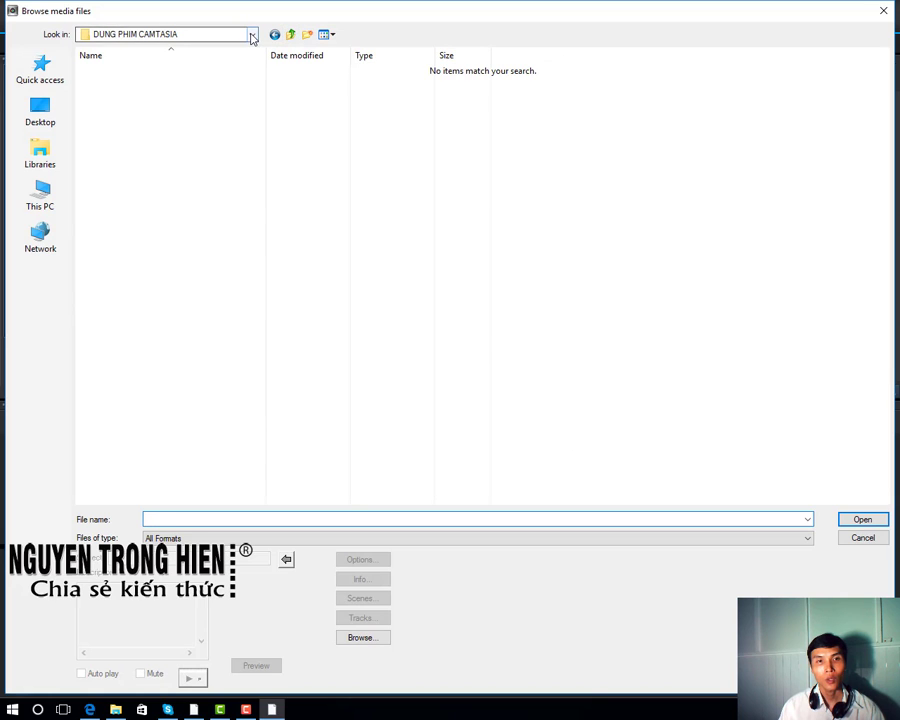
left_click(252, 35)
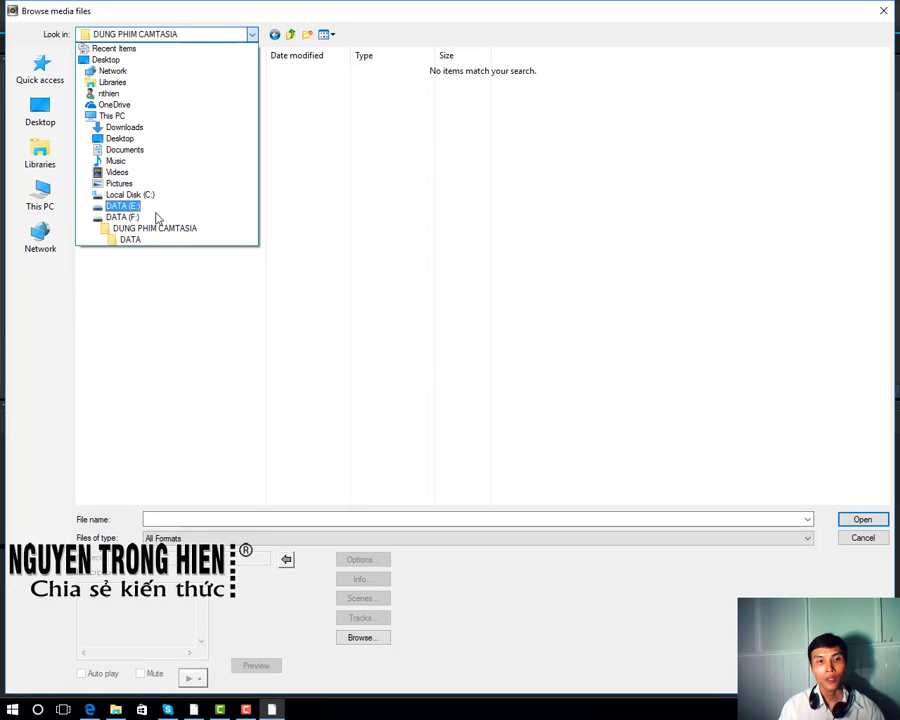
left_click(228, 217)
double_click(144, 72)
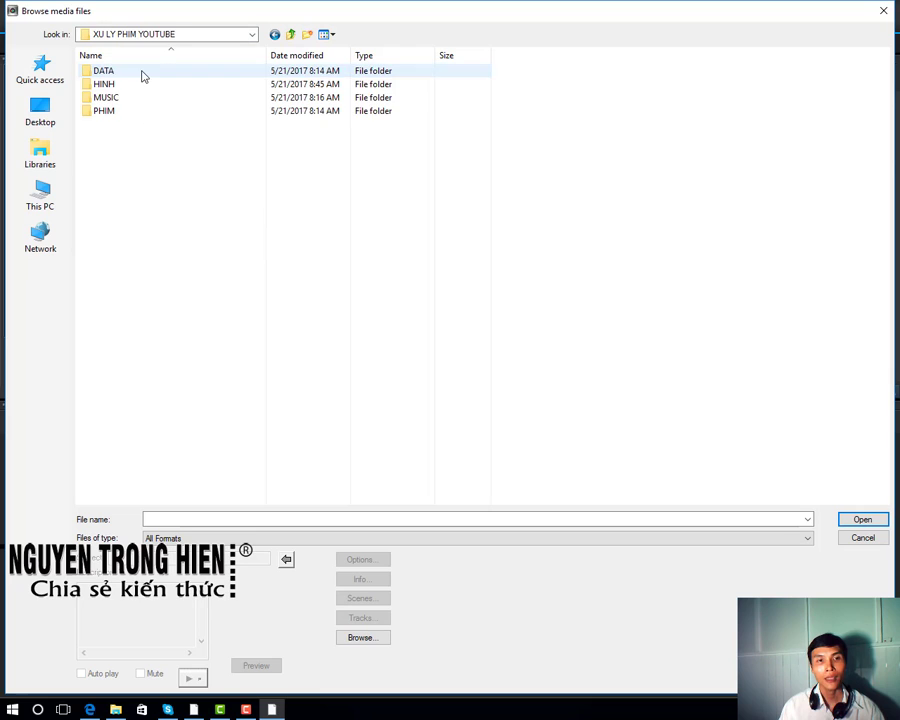
left_click(109, 89)
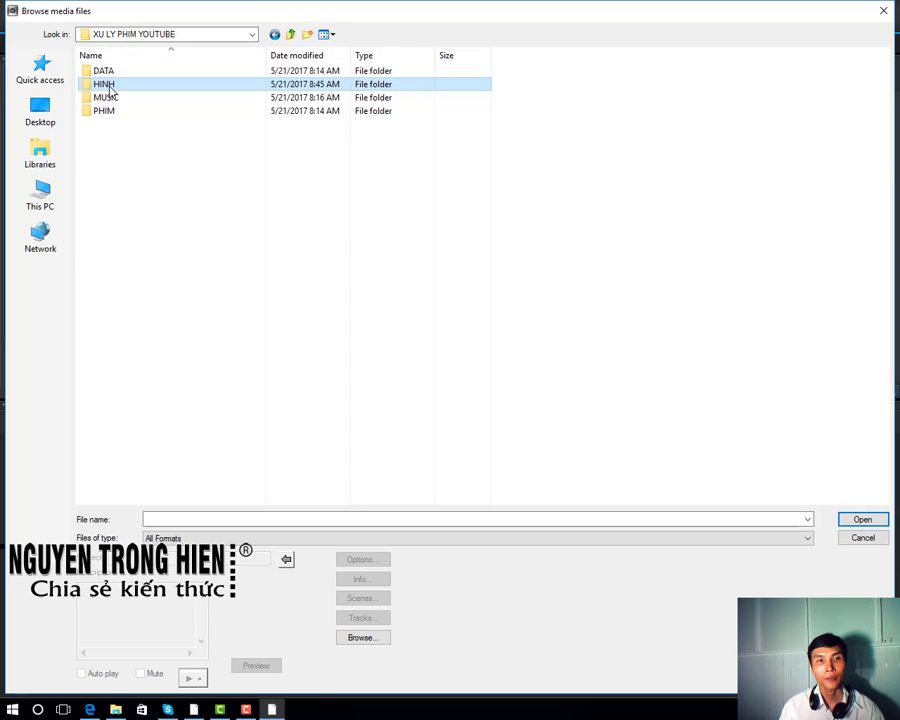
double_click(106, 86)
Step: Import all five images from the HINH folder into the HINH ANH library folder
left_click(402, 140)
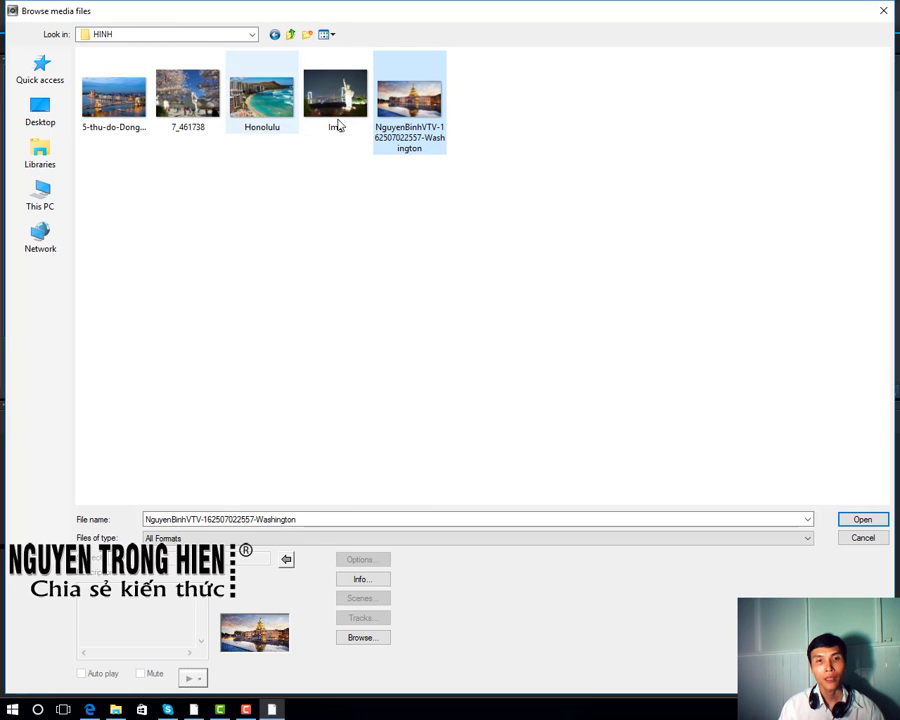
left_click_drag(537, 214, 104, 62)
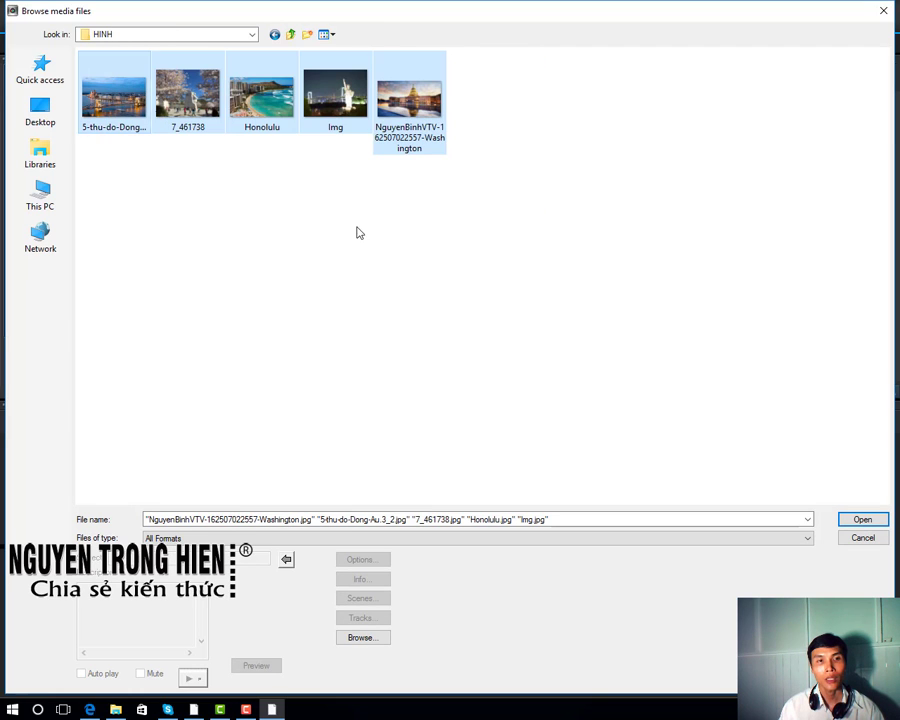
left_click(862, 519)
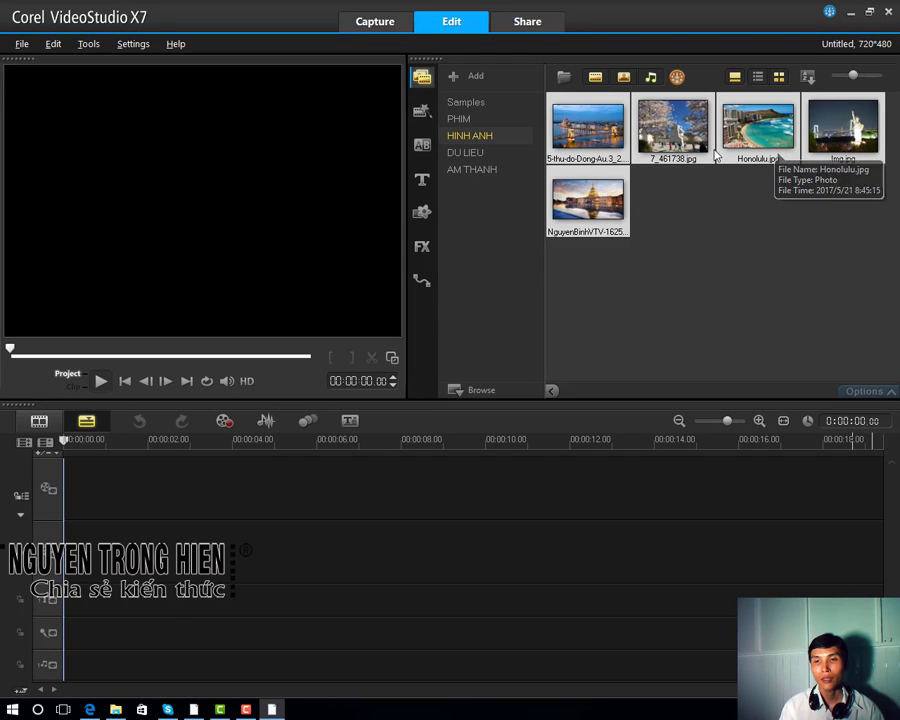
Step: Place all five library images on the video track and preview the sequence and its first clip
left_click_drag(690, 125, 273, 492)
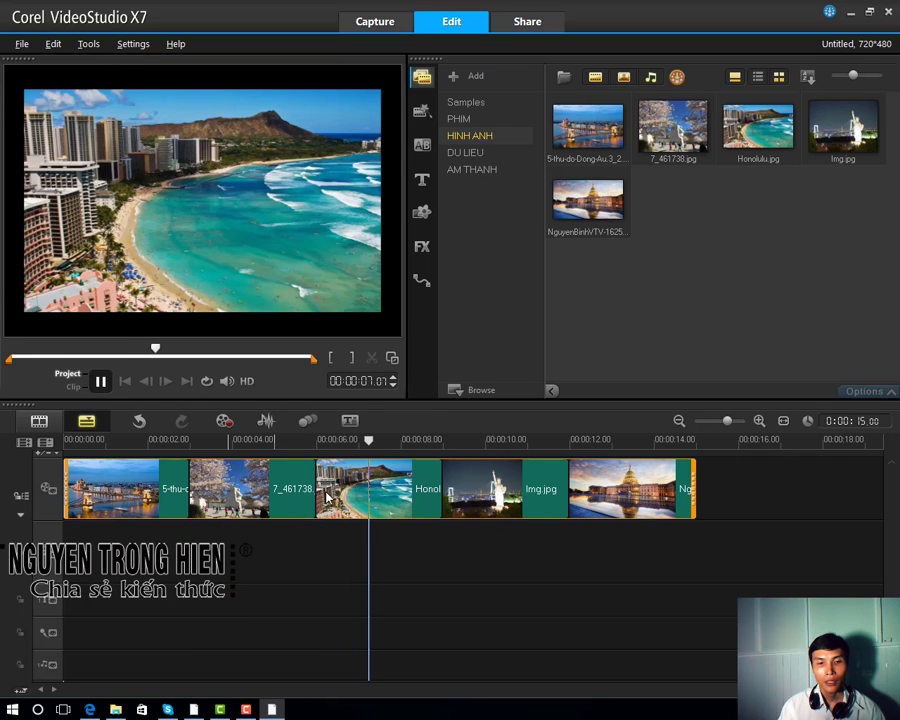
left_click(101, 381)
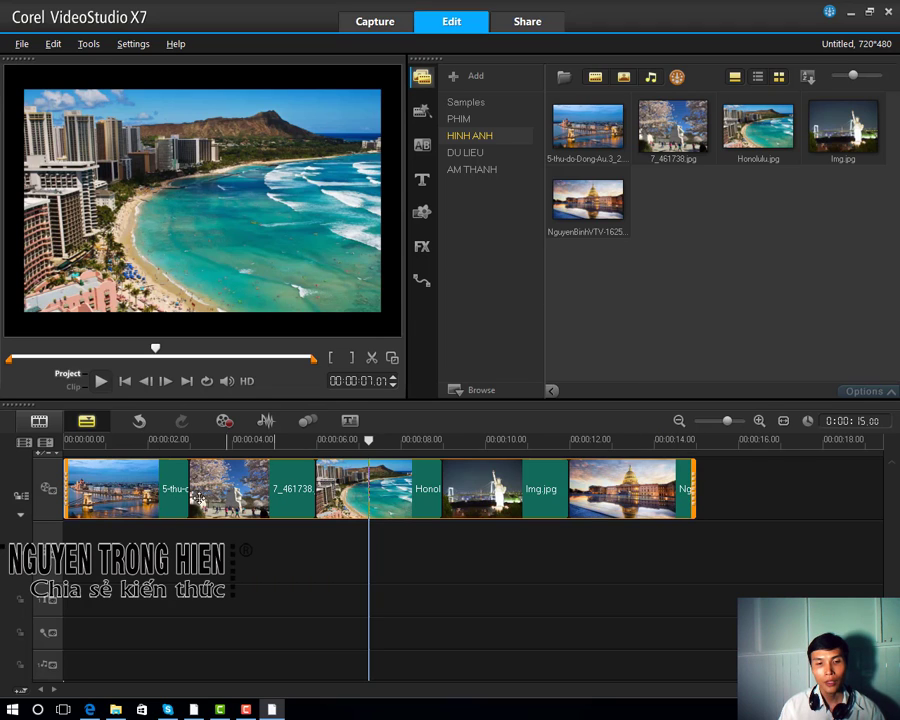
left_click(139, 489)
left_click(141, 492)
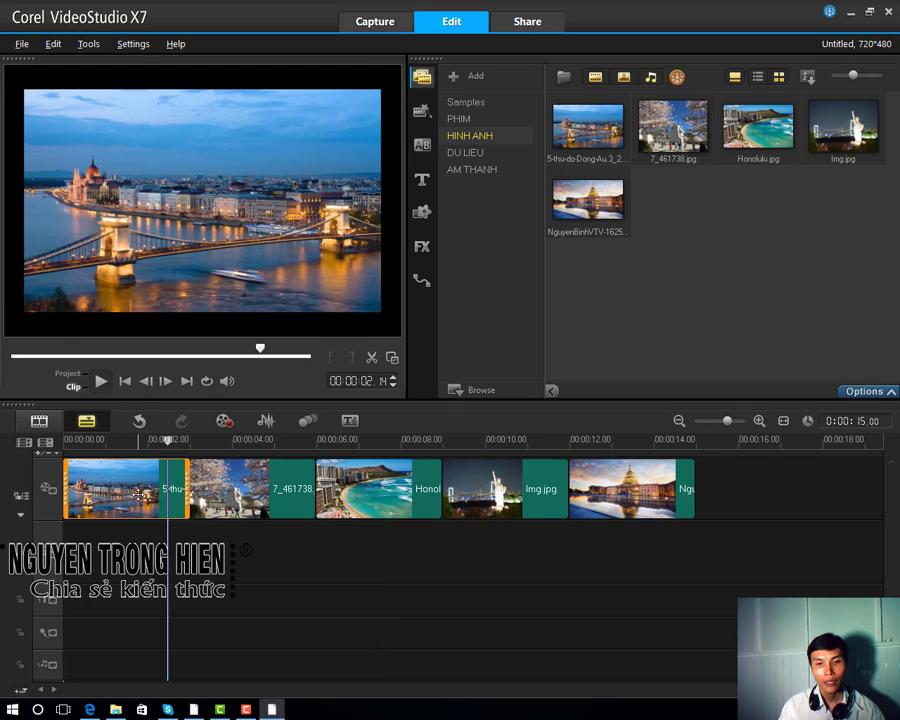
mouse_move(167, 440)
left_mouse_down()
mouse_move(116, 445)
mouse_move(157, 455)
left_mouse_up()
Step: Set the photo duration of all five clips on the video track to 5 seconds and play the project
left_click(138, 492)
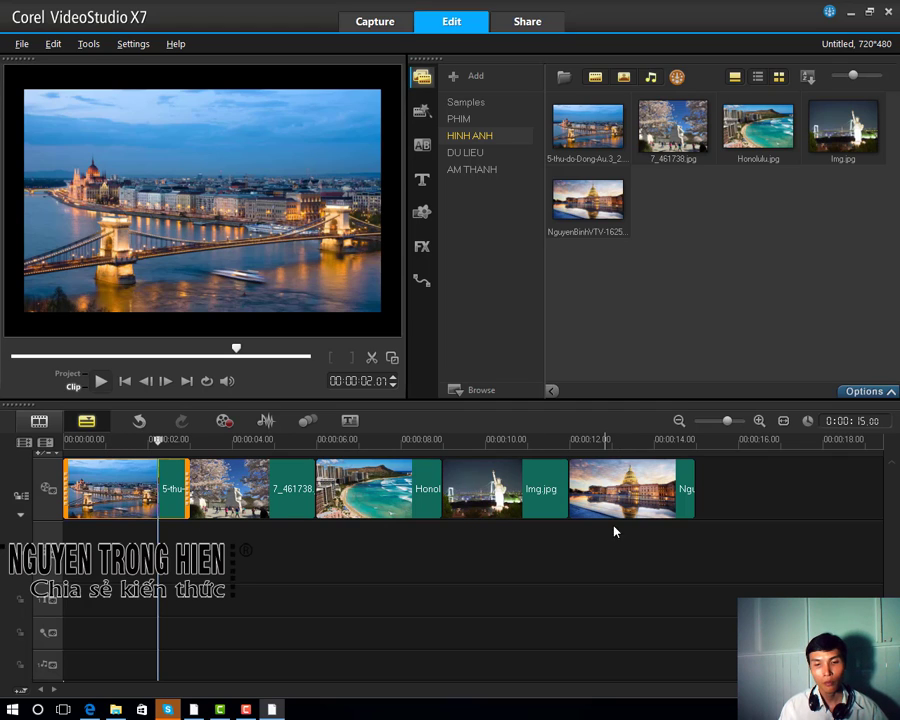
left_click(648, 499, "shift")
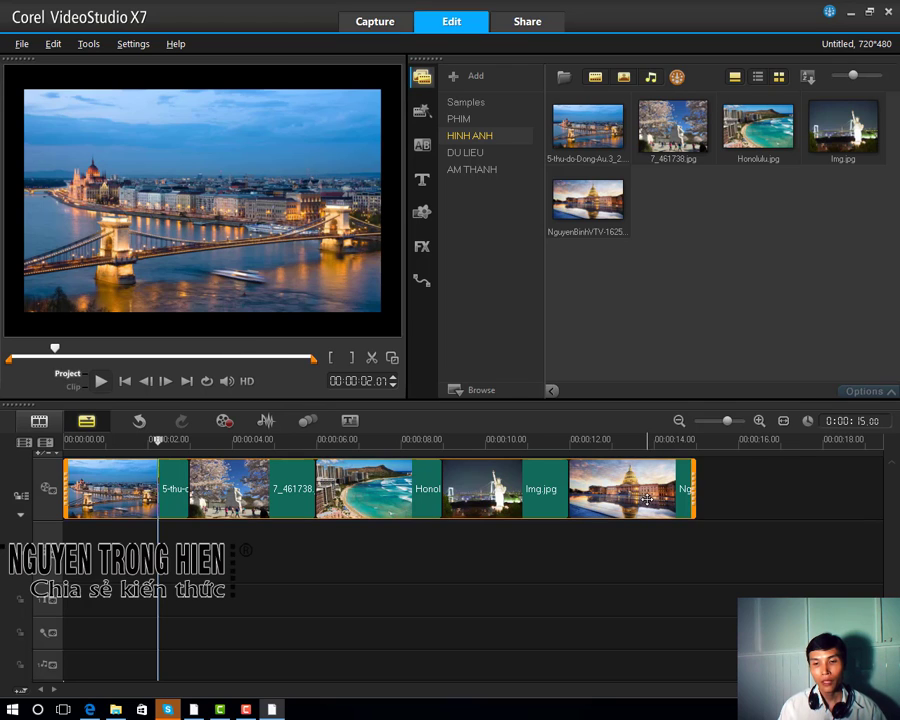
right_click(648, 499)
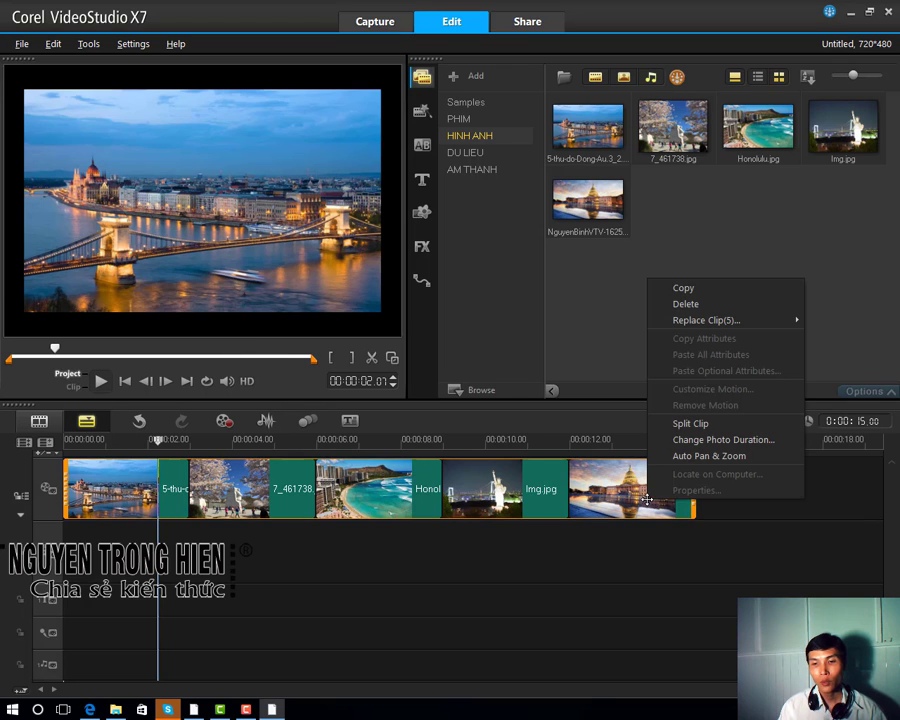
left_click(710, 442)
left_click(487, 341)
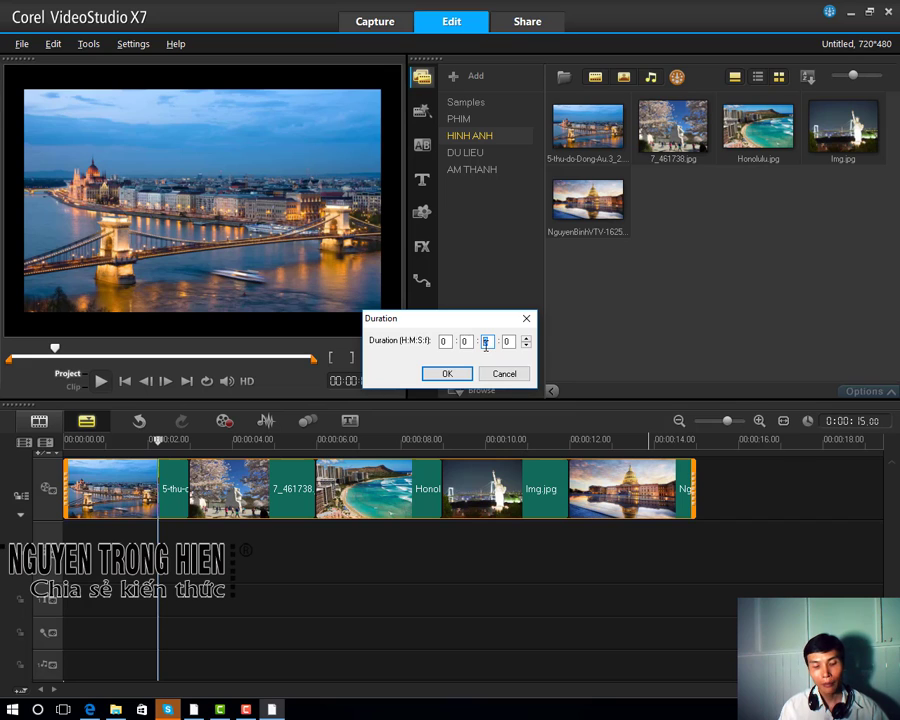
type("5")
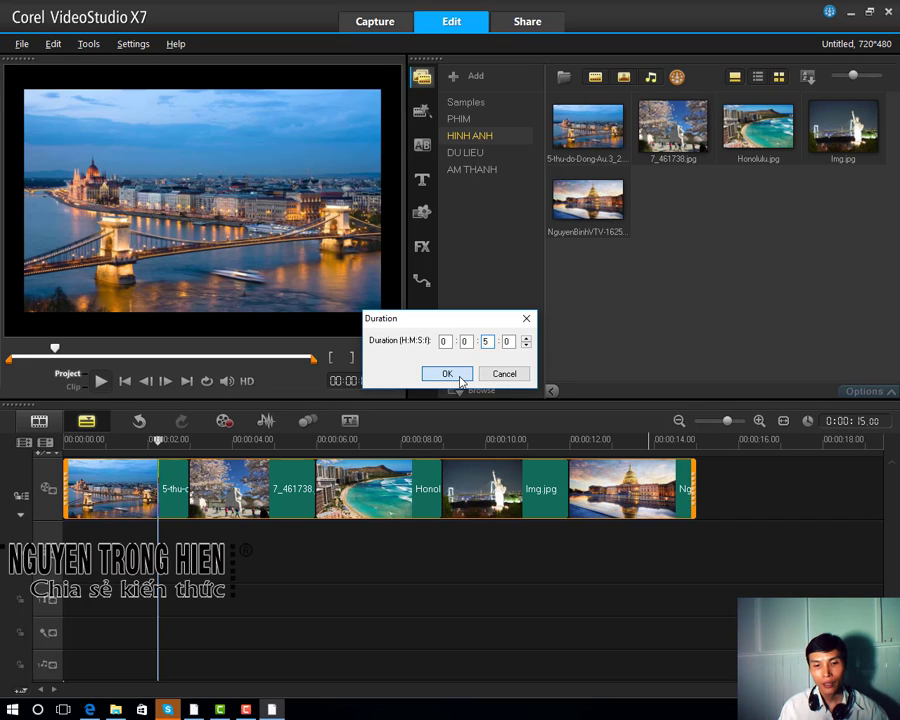
left_click(459, 379)
scroll(430, 468, "down", 1)
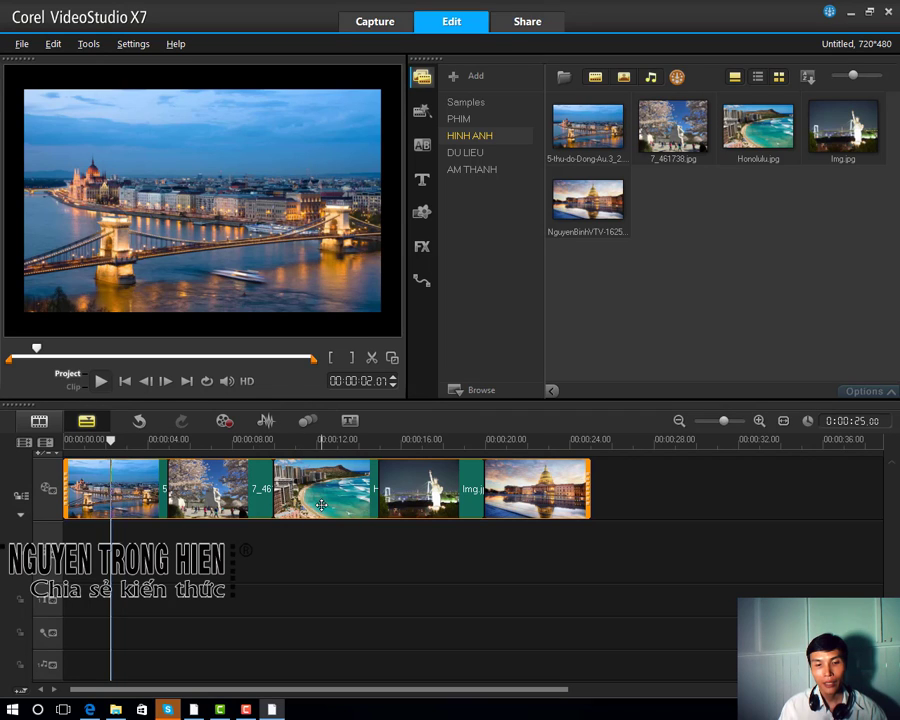
left_click(101, 381)
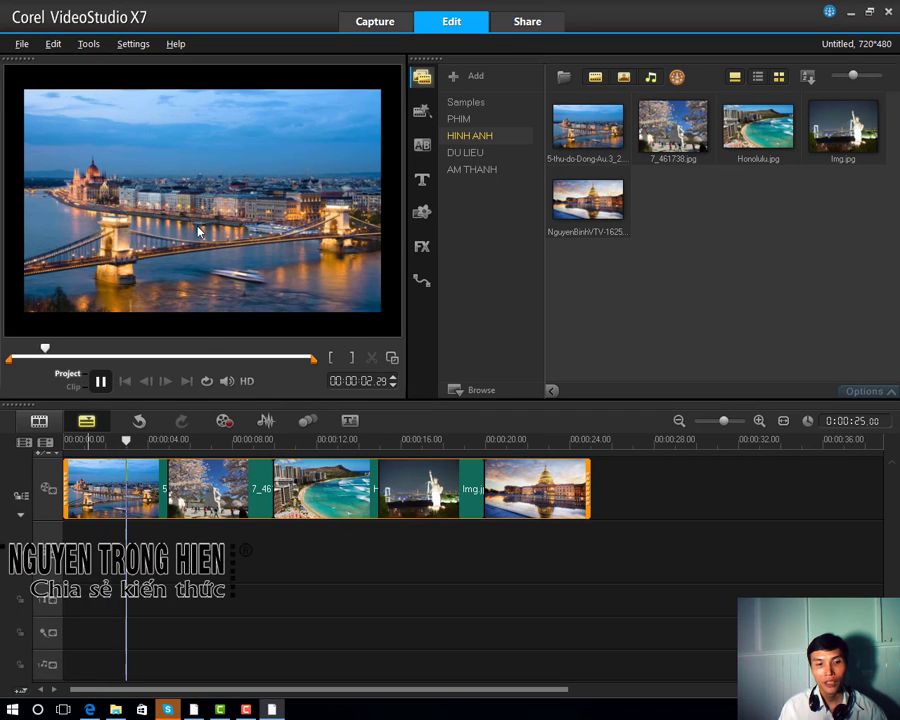
Step: Apply Auto Pan & Zoom to all five photos and scrub through the first clip to check the movement
right_click(291, 490)
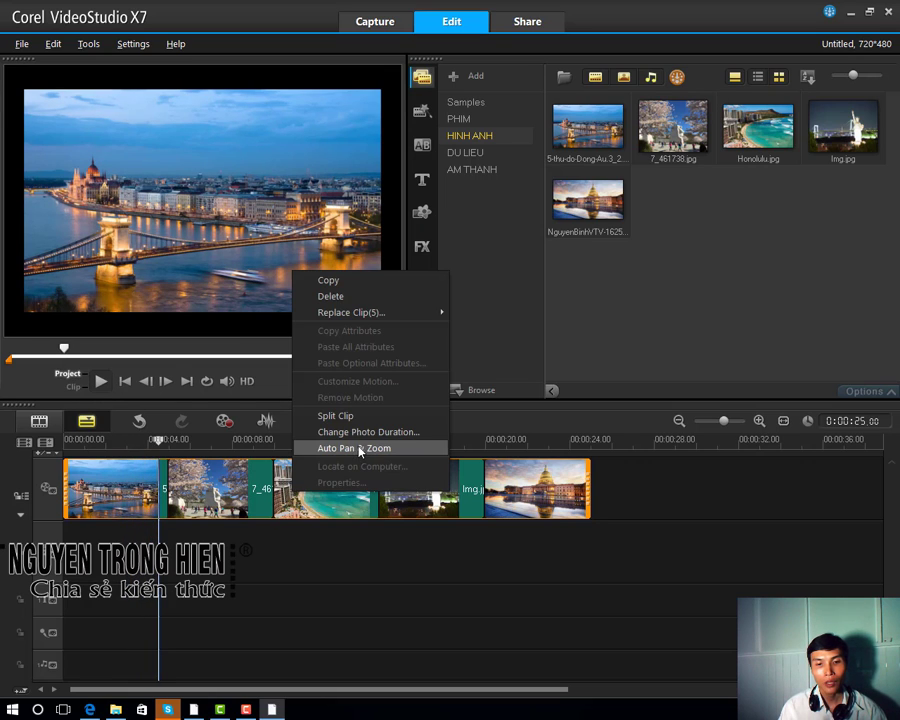
left_click(390, 455)
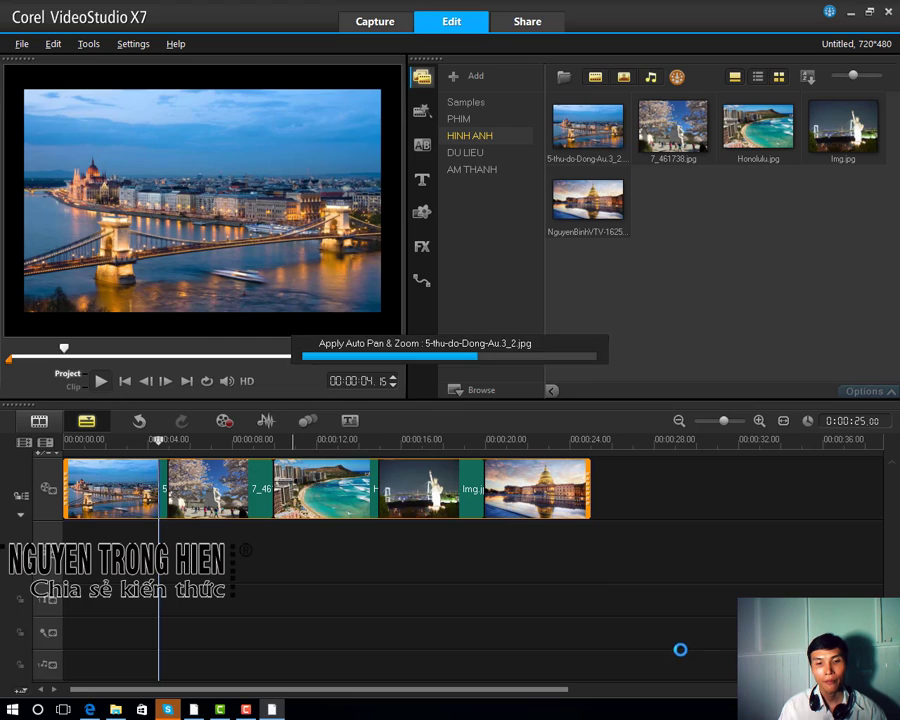
left_click(160, 440)
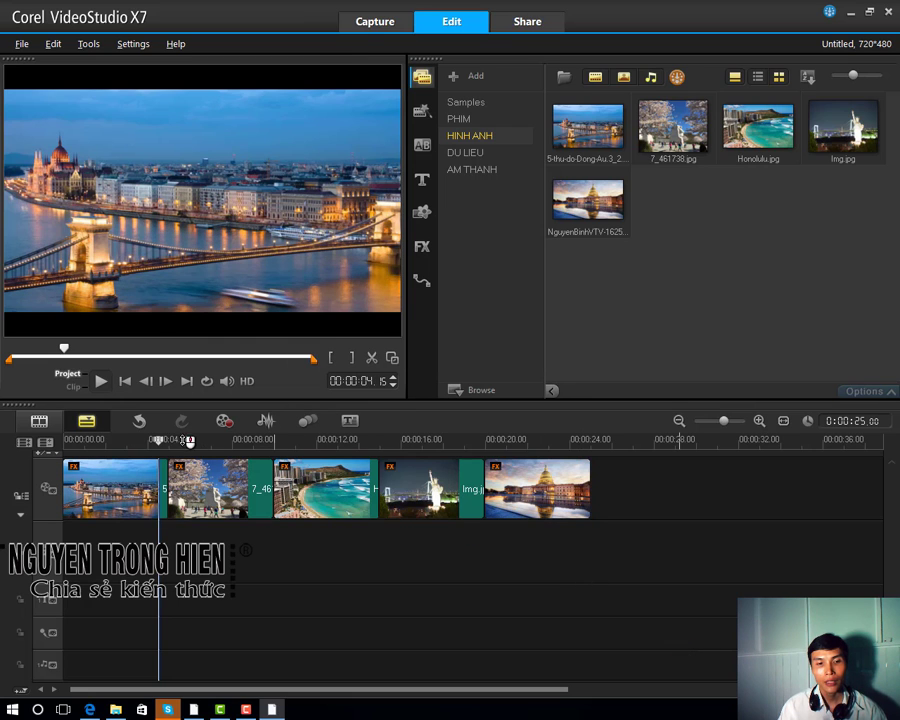
left_click_drag(160, 440, 146, 440)
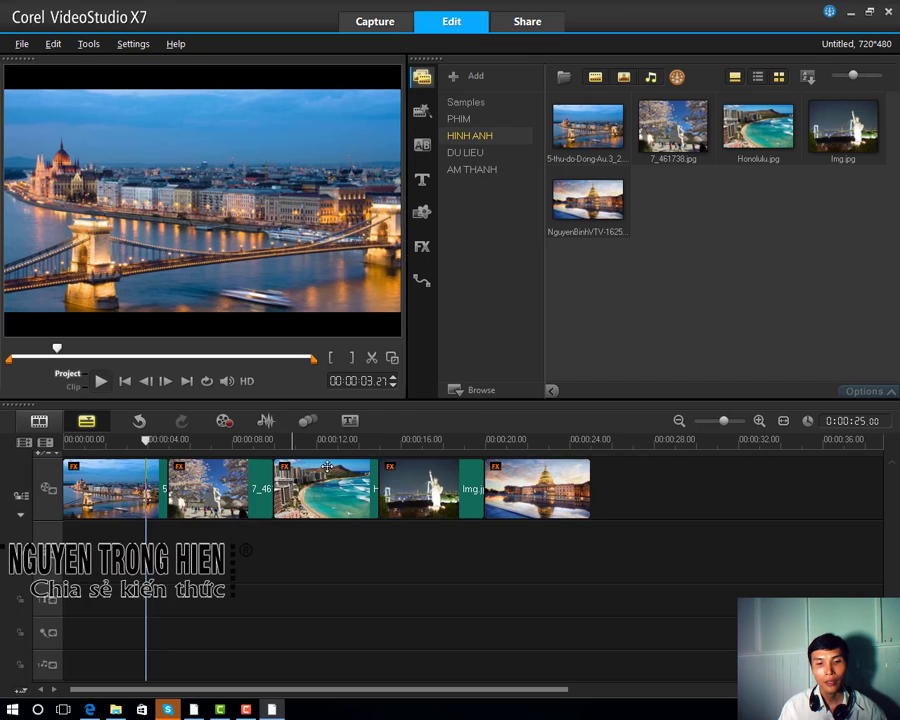
mouse_move(150, 441)
left_mouse_down()
mouse_move(84, 445)
mouse_move(466, 454)
mouse_move(520, 442)
mouse_move(166, 440)
left_mouse_up()
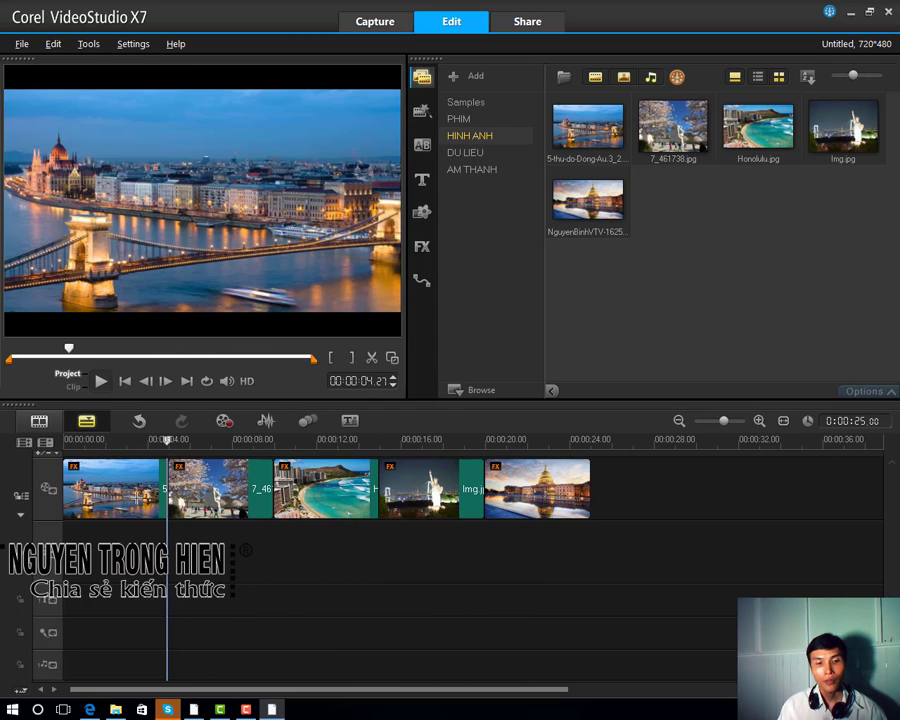
Step: Browse the full transition library and preview the Flying Fold transition
left_click(135, 496)
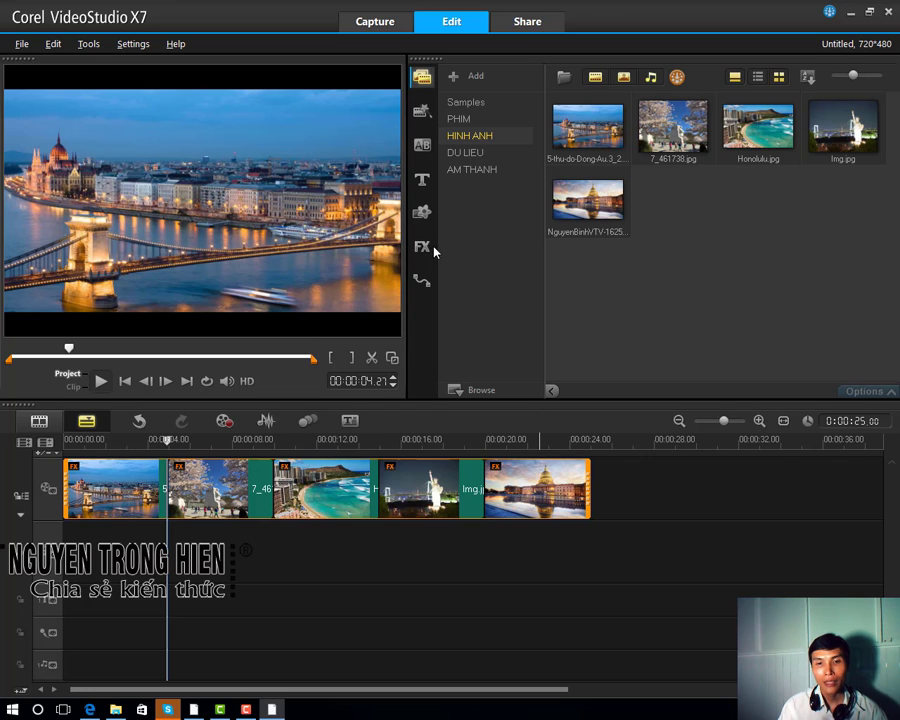
left_click(422, 148)
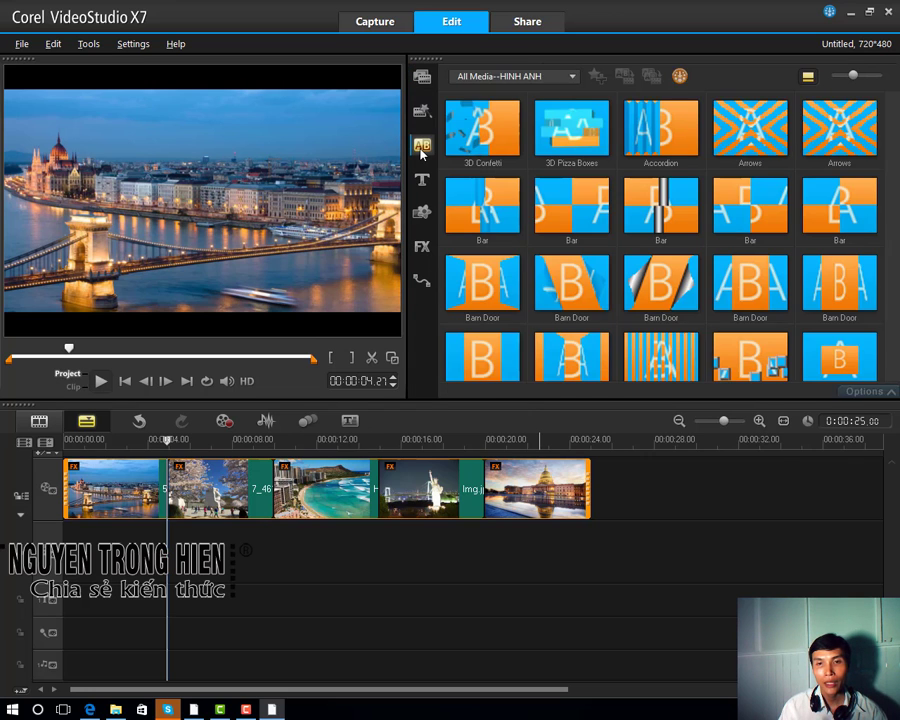
scroll(634, 240, "down", 3)
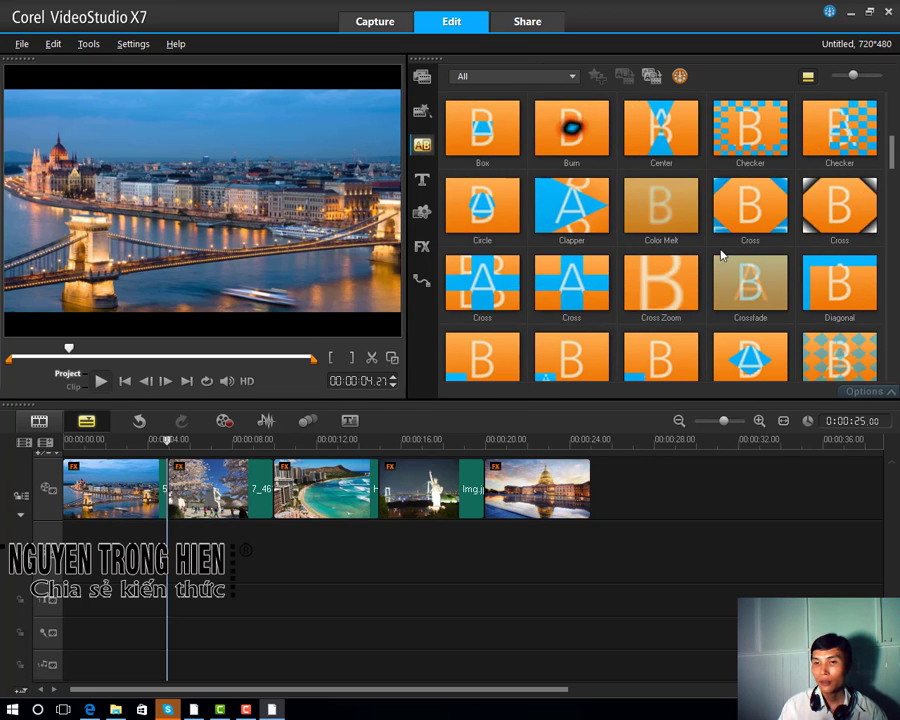
scroll(700, 270, "down", 5)
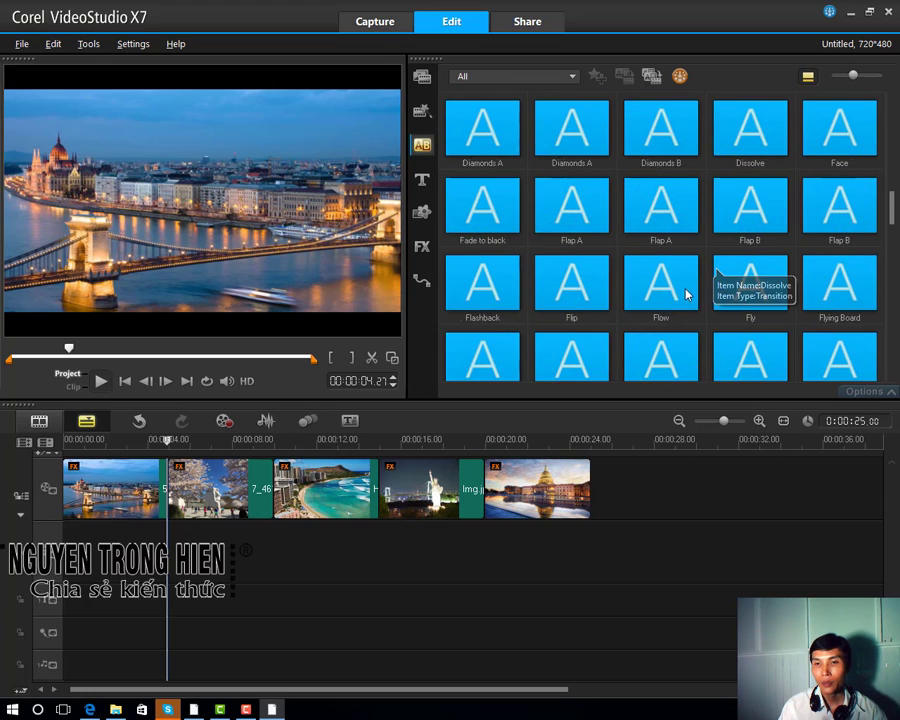
scroll(682, 294, "down", 1)
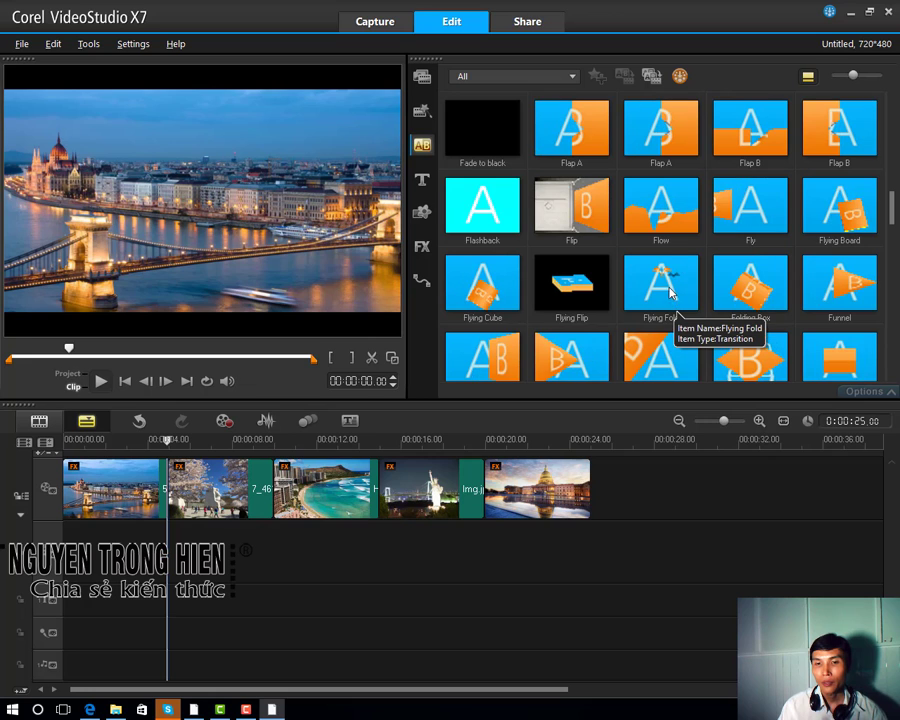
left_click(672, 298)
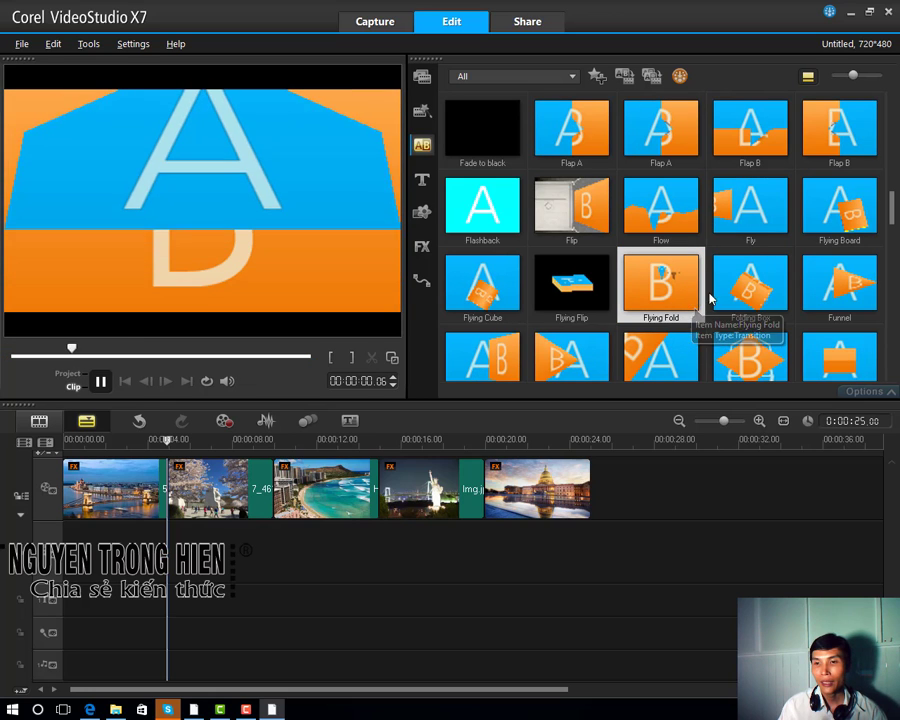
Step: Preview the Folding Box transition and apply it between all the photos on the video track
left_click(762, 290)
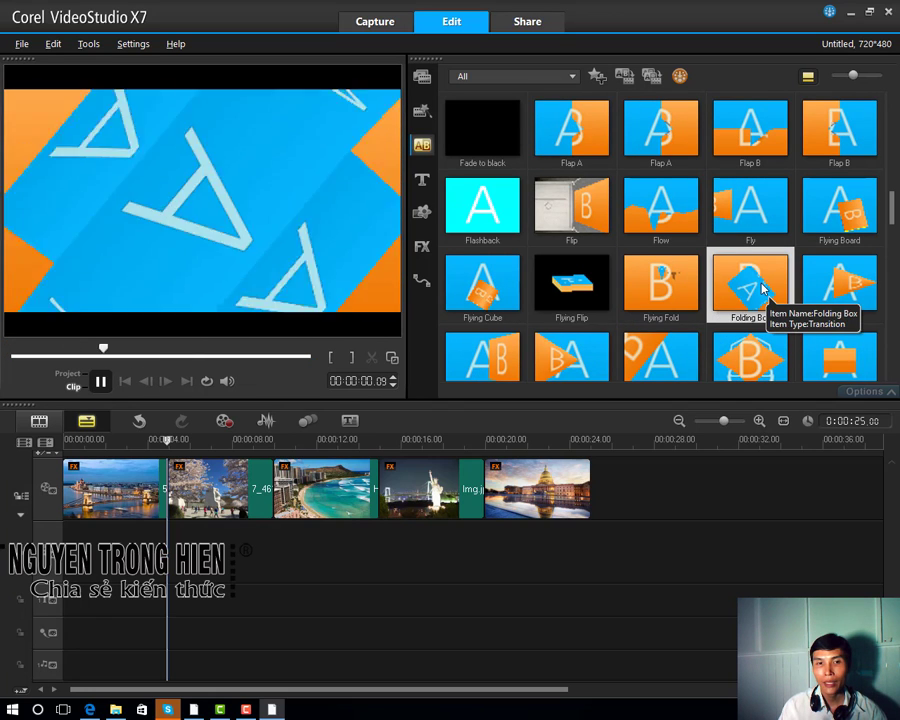
right_click(762, 288)
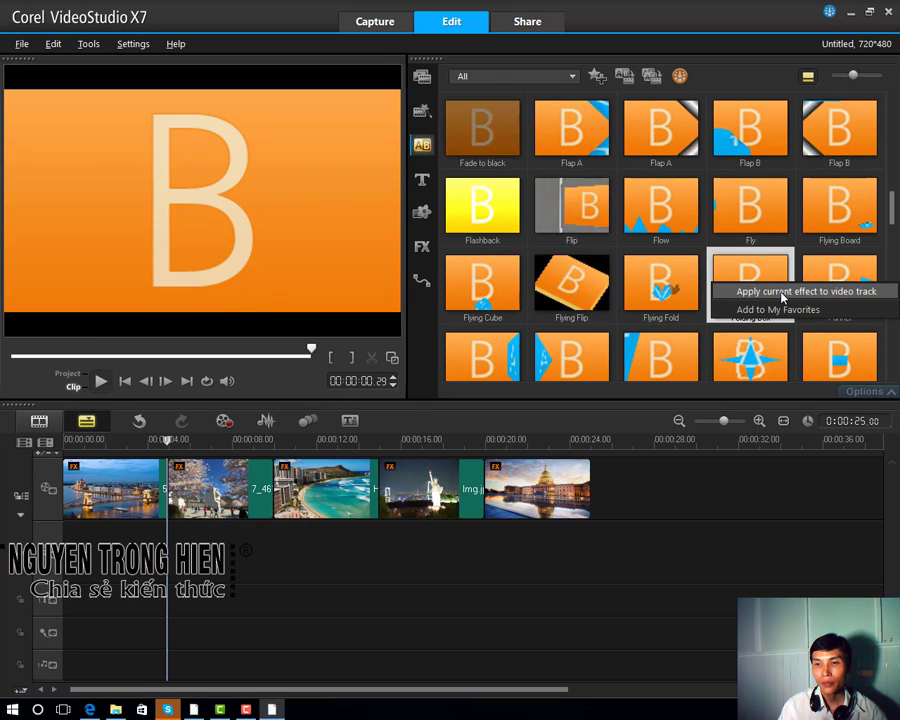
left_click(782, 292)
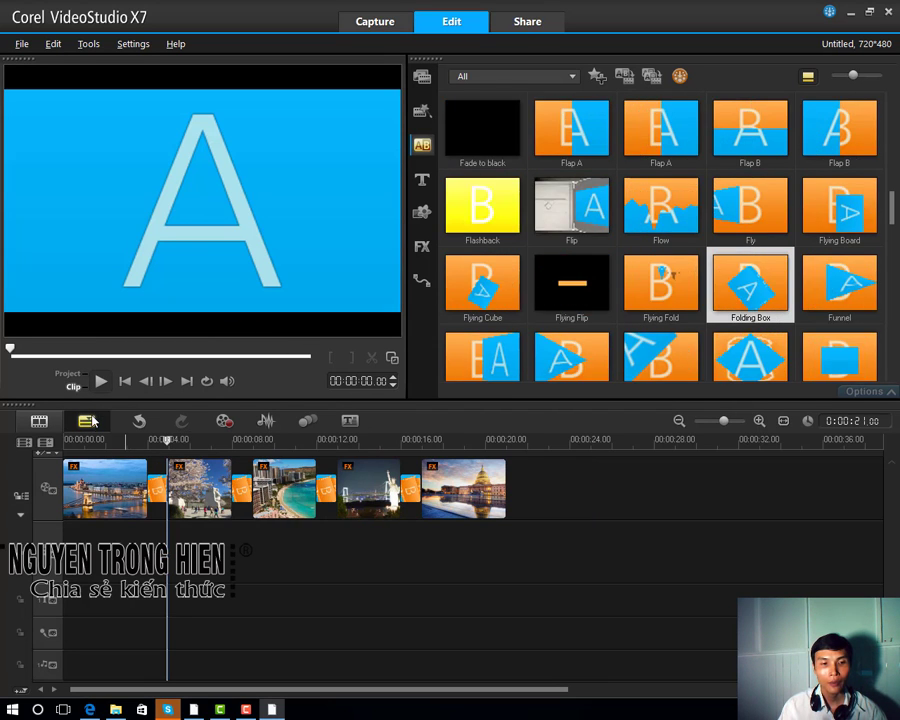
left_click(100, 381)
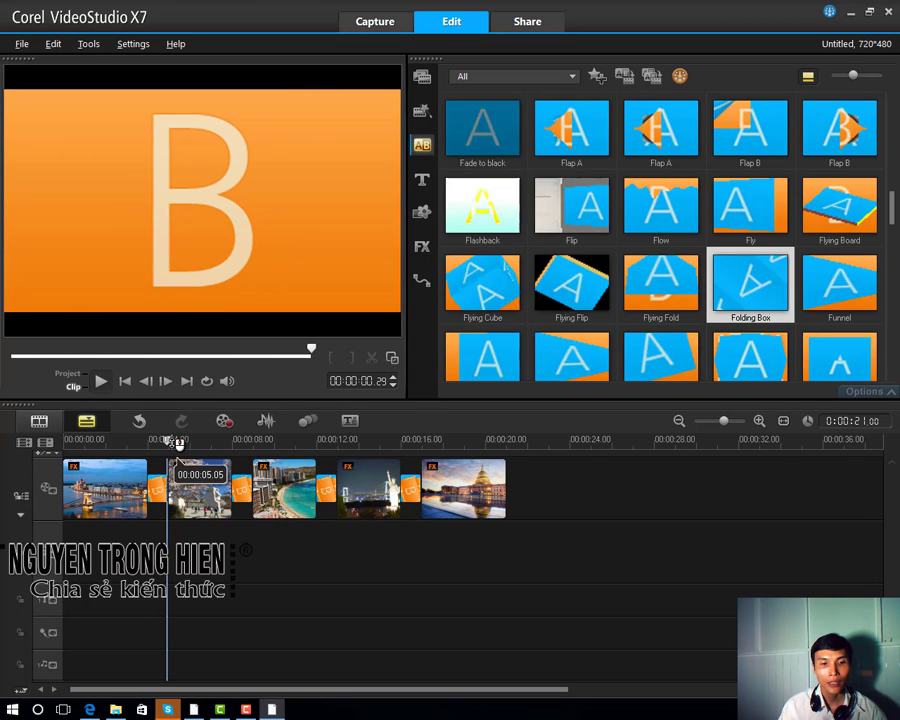
Step: Scrub and play the project timeline to check the Folding Box transitions between the photos
left_click(105, 440)
left_click(176, 462)
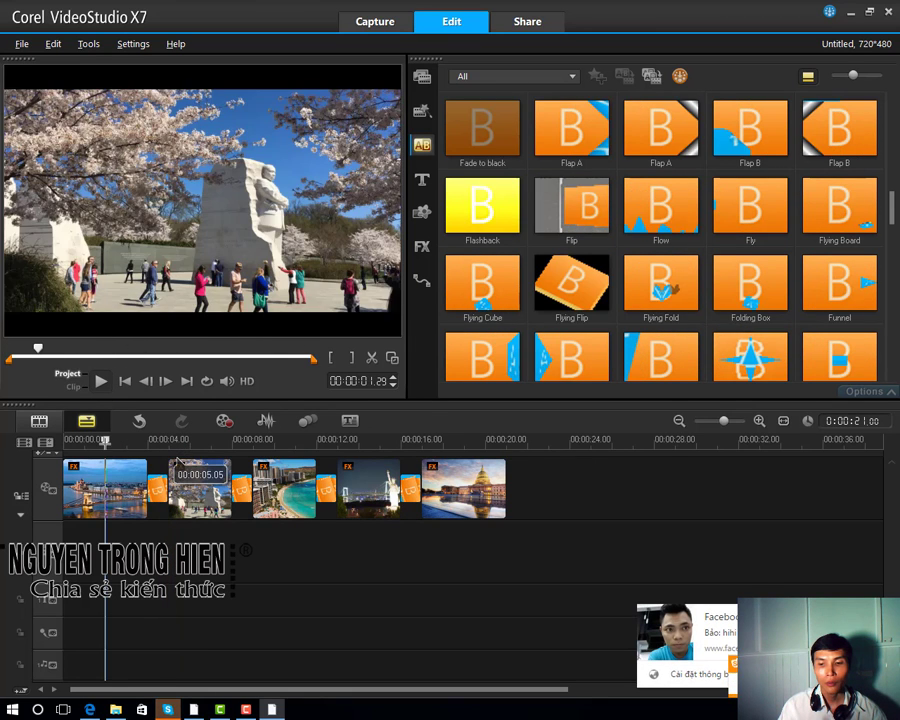
left_click(112, 494)
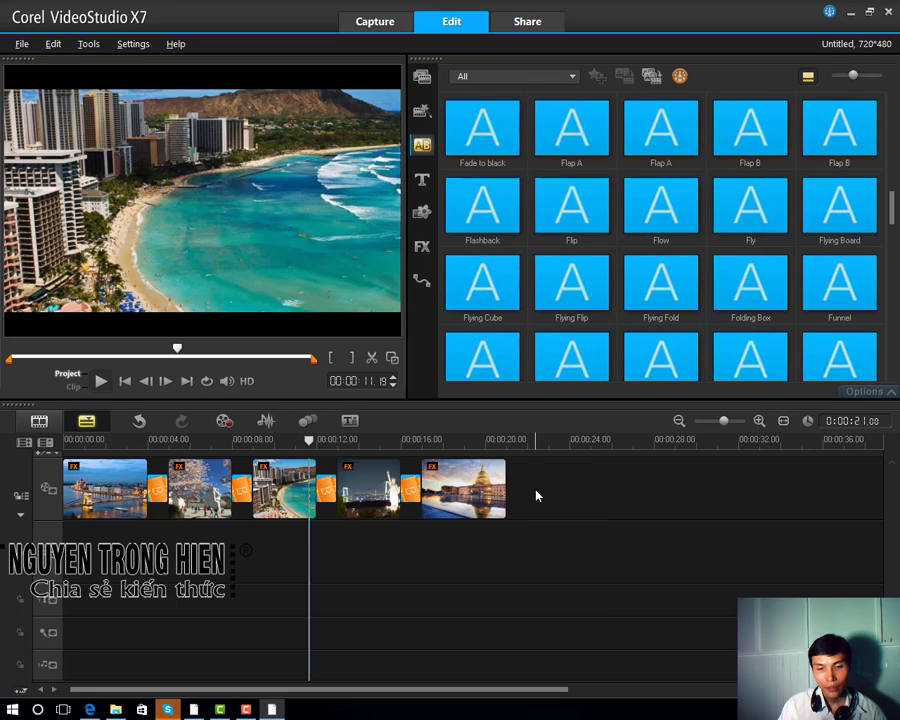
left_click(479, 485)
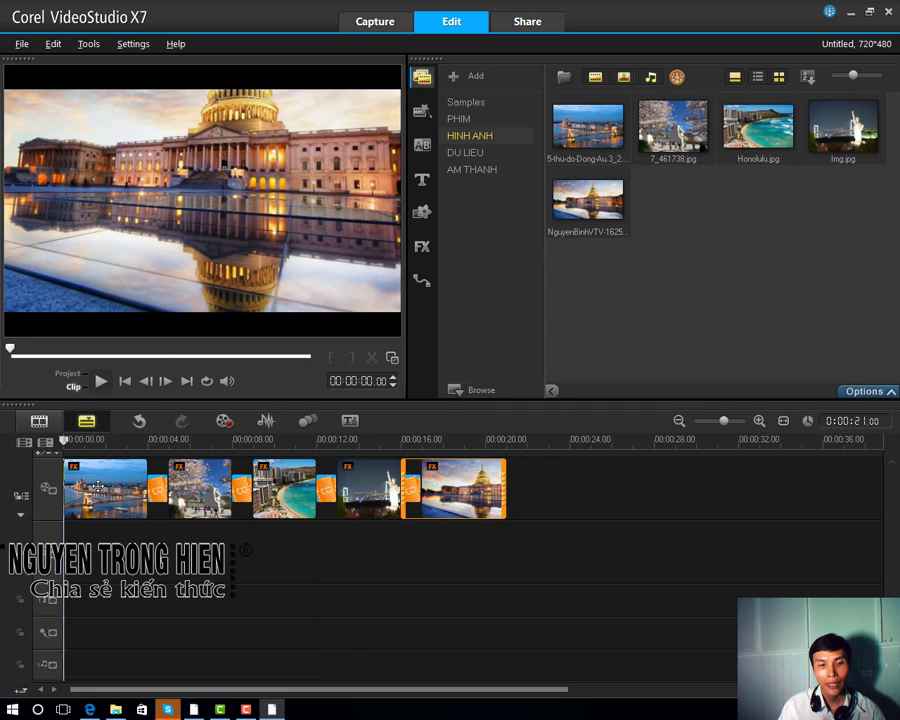
Step: Show all video filters in the library, browse them and preview the Bubble filter
left_click(121, 497)
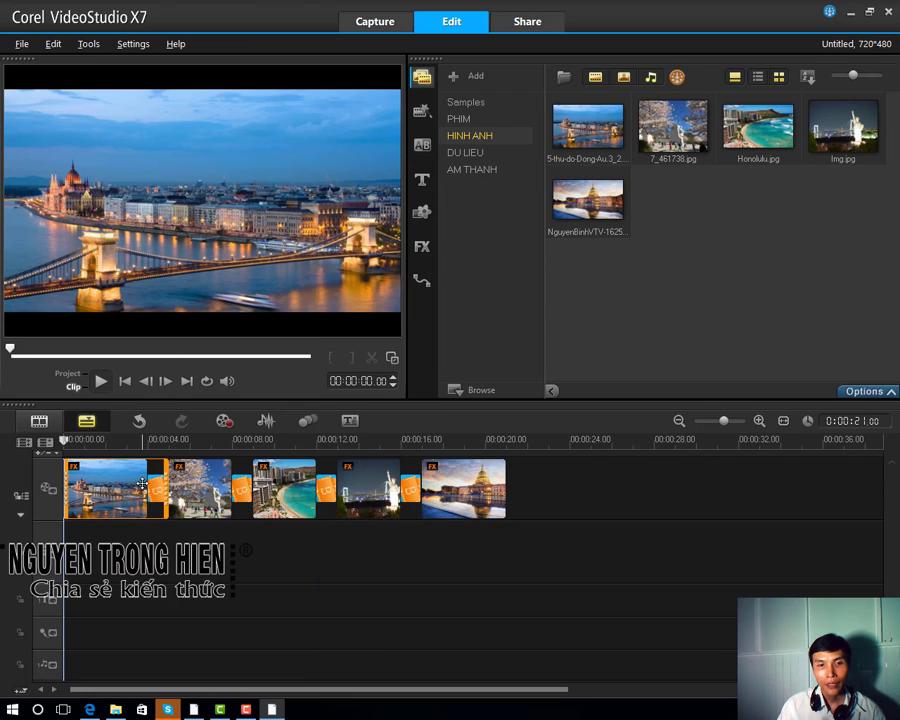
left_click(422, 248)
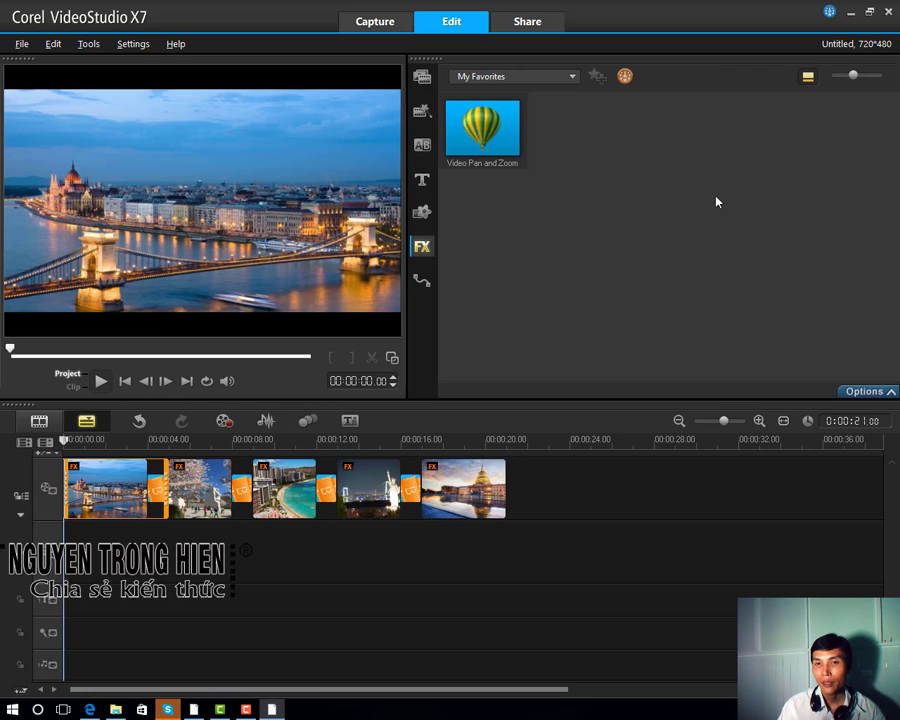
left_click(545, 77)
left_click(482, 110)
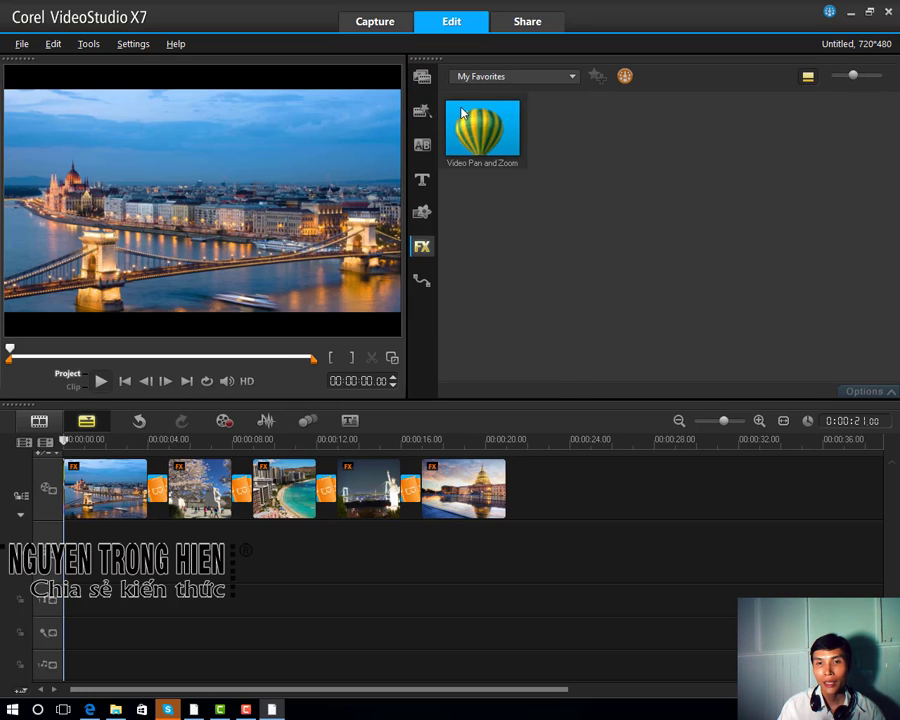
mouse_move(887, 130)
left_mouse_down()
mouse_move(892, 365)
mouse_move(895, 215)
left_mouse_up()
scroll(791, 162, "up", 5)
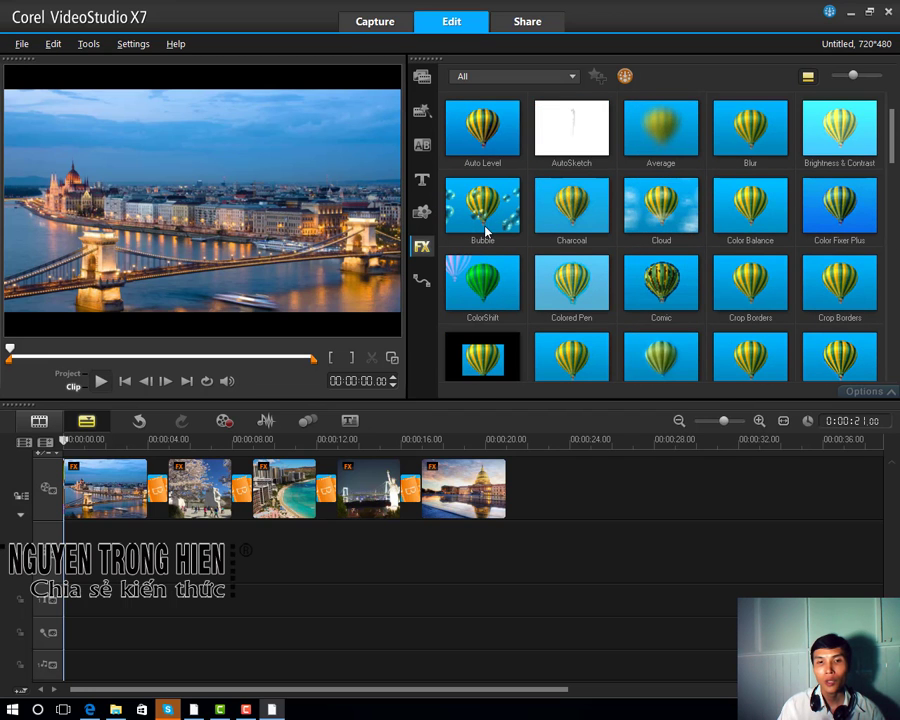
left_click(491, 238)
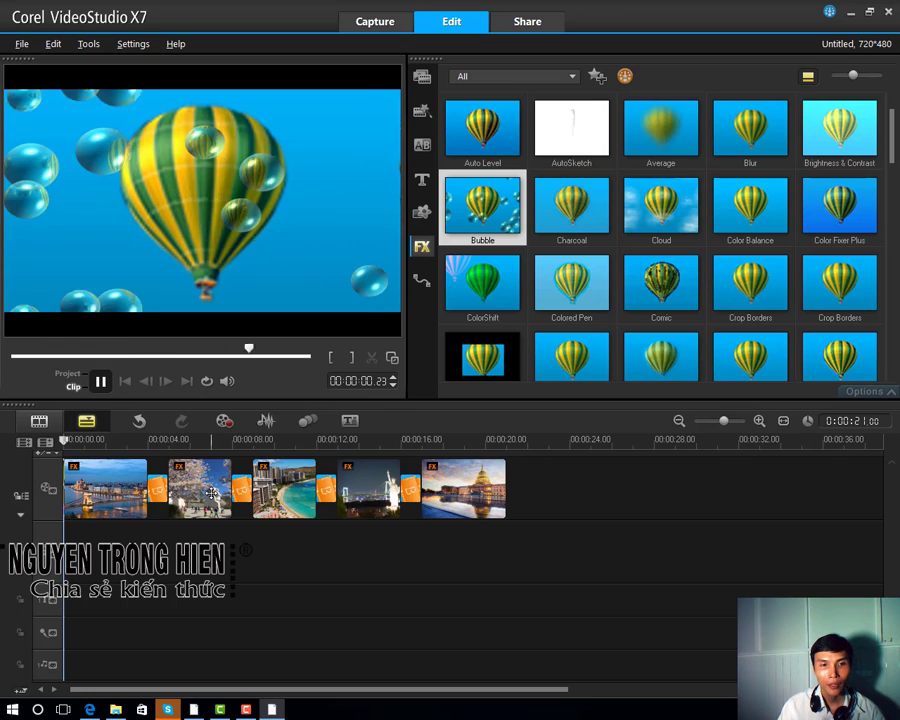
Step: Apply the Bubble filter to the second photo on the video track and play the clip to check it
left_click(212, 492)
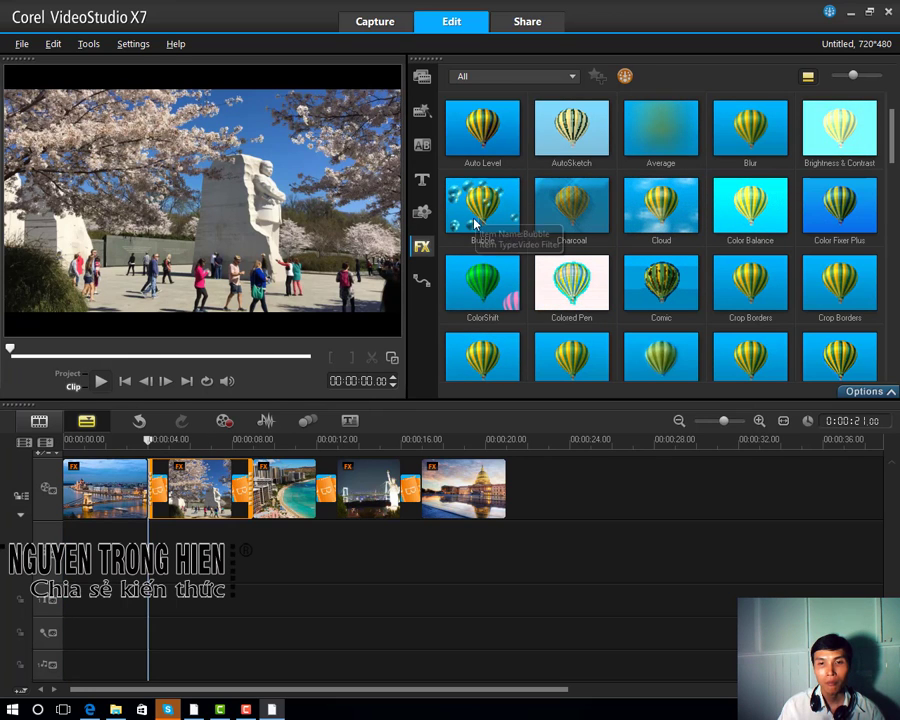
left_click_drag(463, 226, 222, 480)
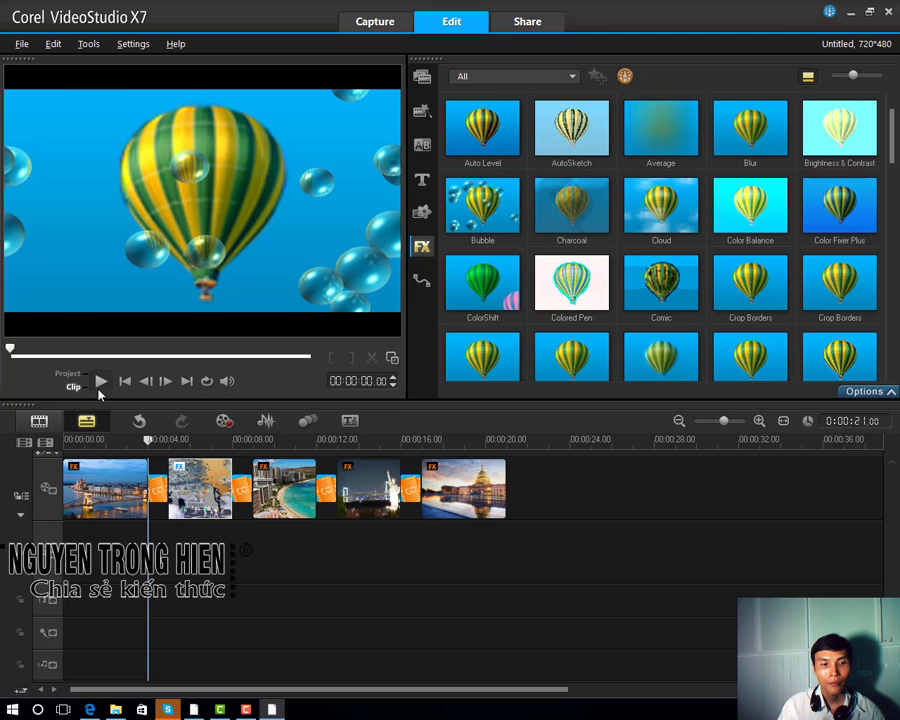
left_click(101, 381)
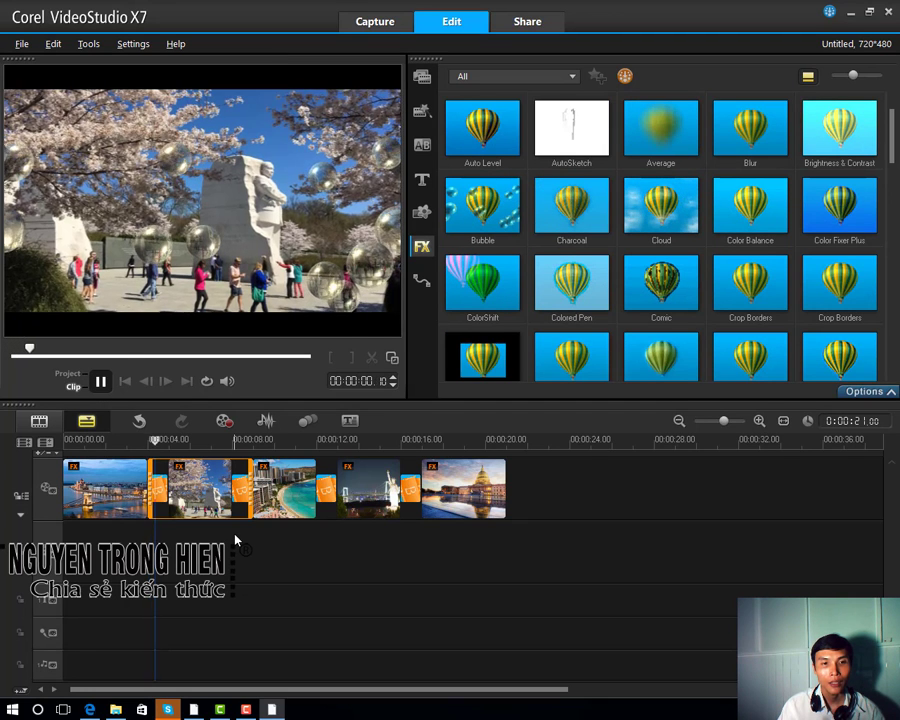
left_click(100, 384)
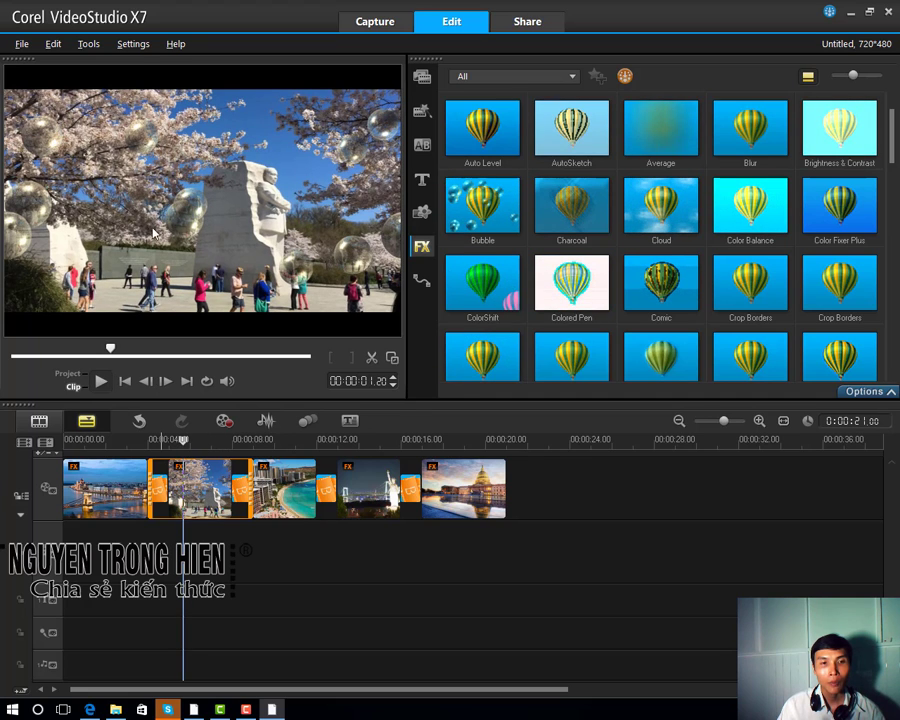
Step: Give the second photo's Bubble filter the last preset, accept its customization settings as they are, and scrub the timeline to check the effect
double_click(213, 492)
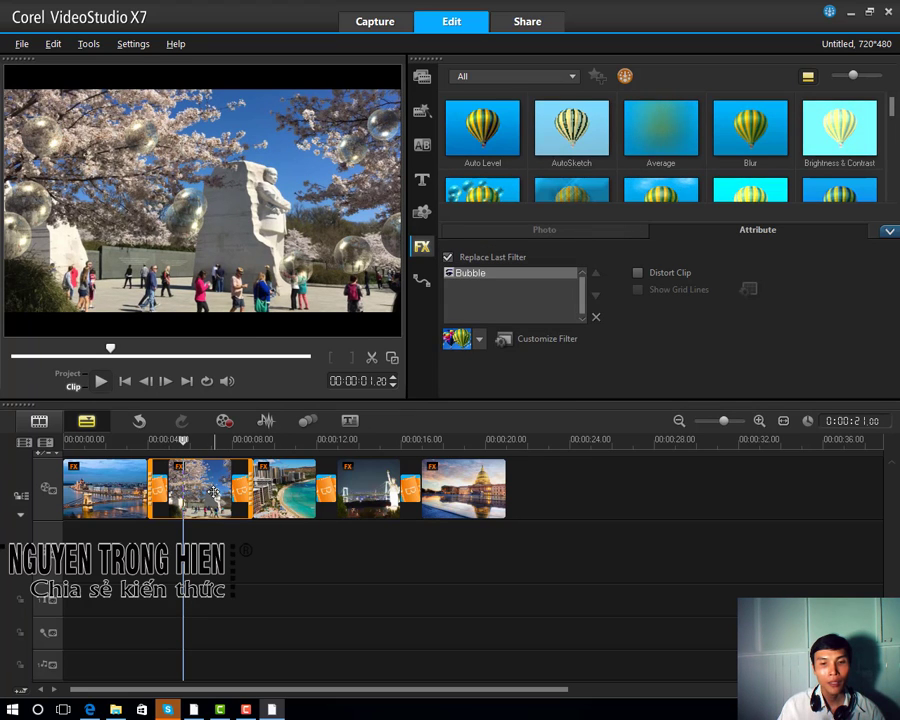
left_click(479, 340)
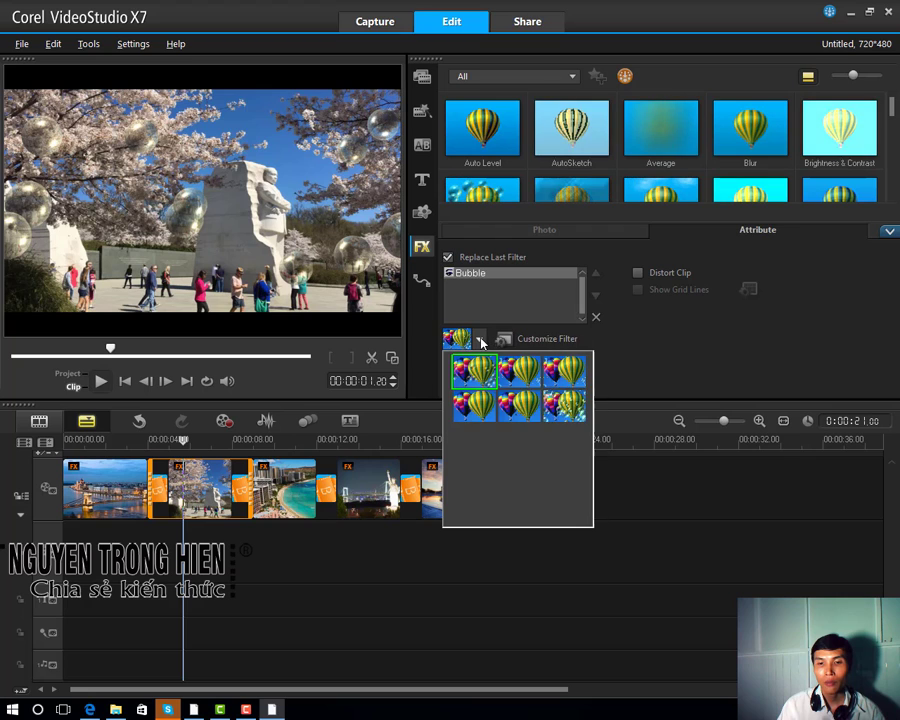
left_click(565, 410)
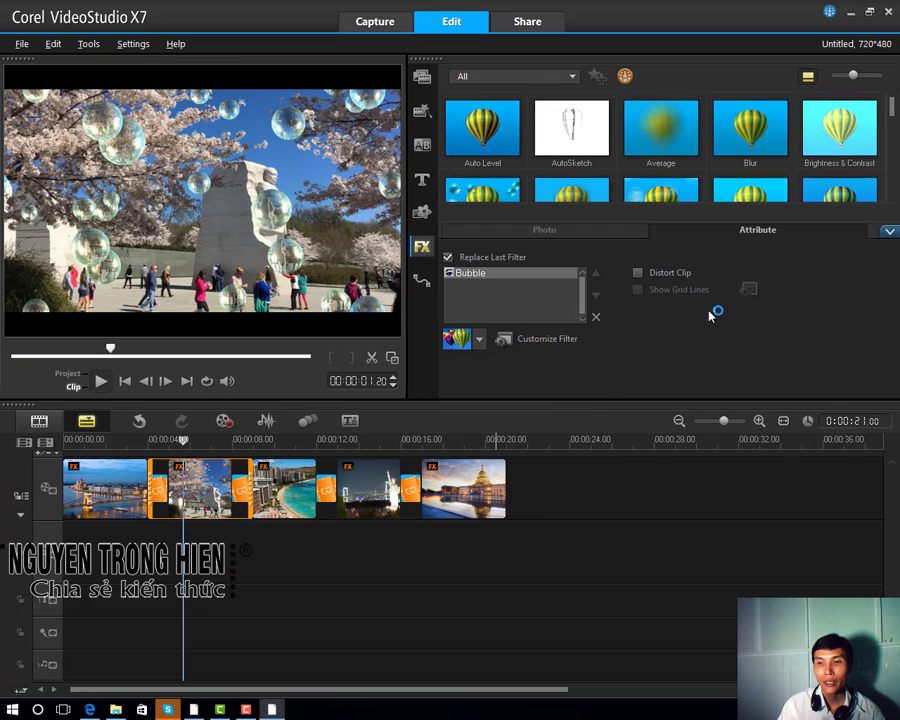
left_click(541, 342)
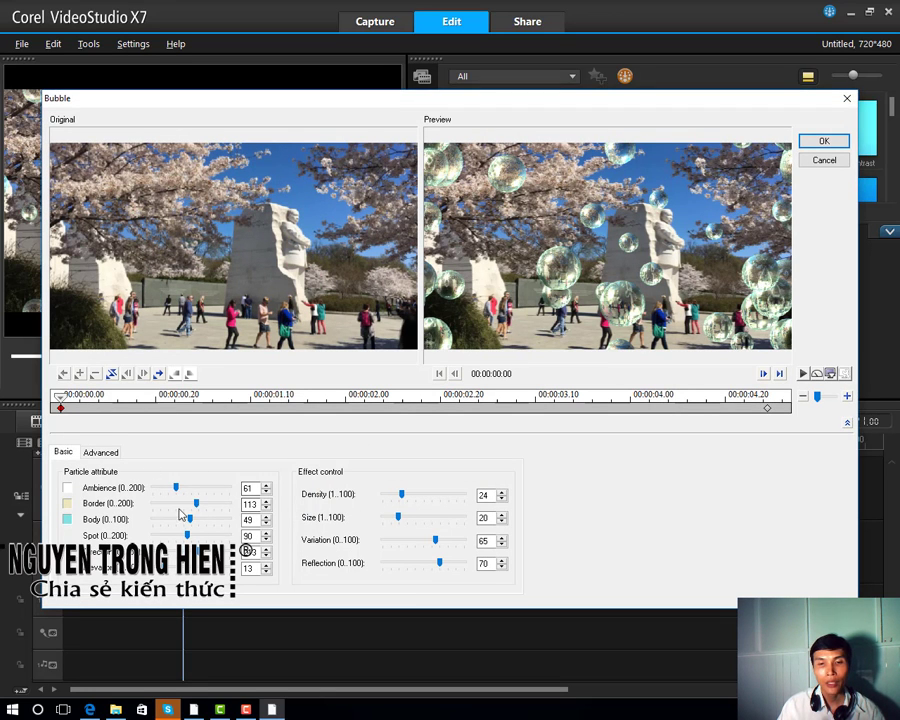
left_click(823, 142)
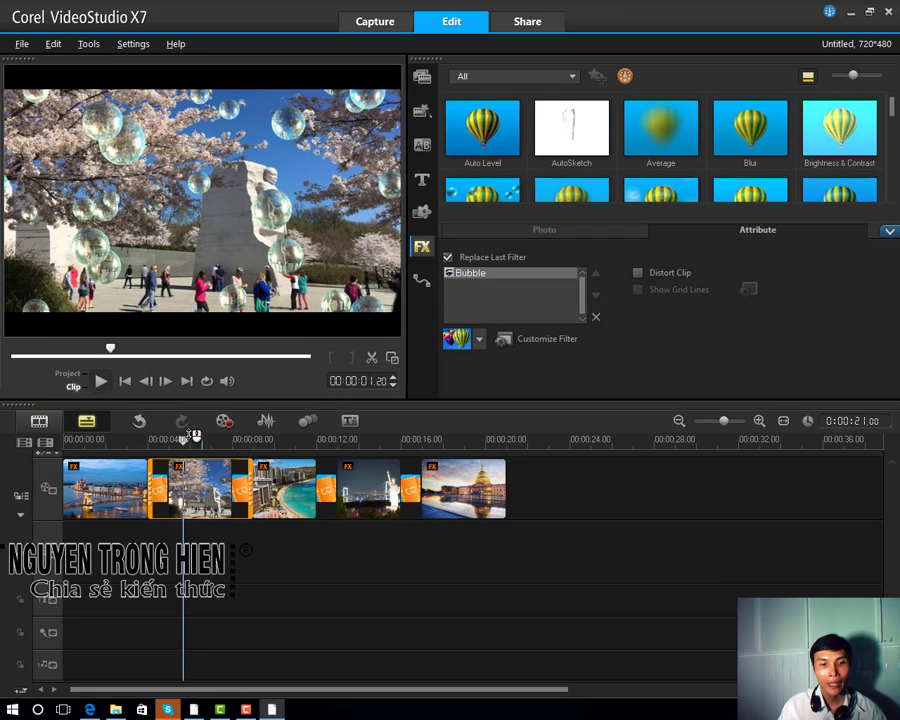
left_click(168, 440)
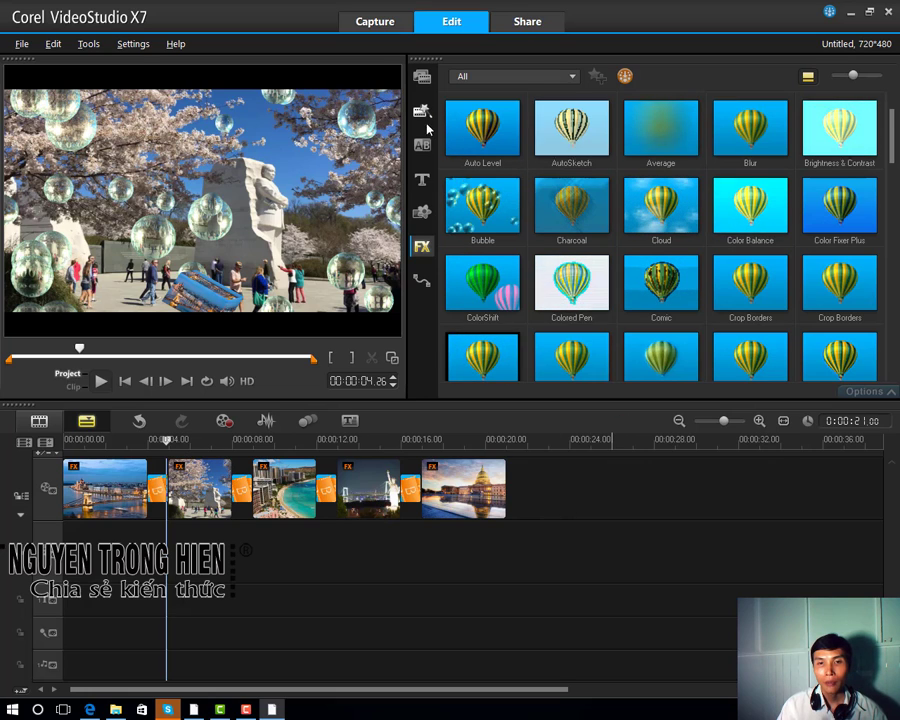
Step: Show the PHIM folder in the media library, and open the PHIM folder inside XU LY PHIM YOUTUBE in File Explorer
left_click(423, 79)
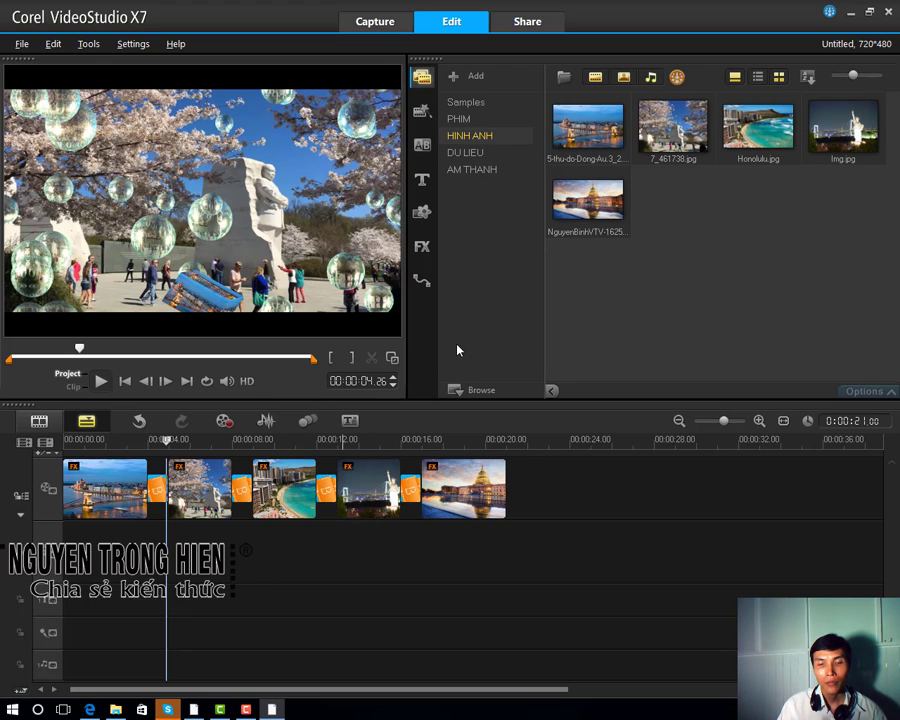
left_click(463, 122)
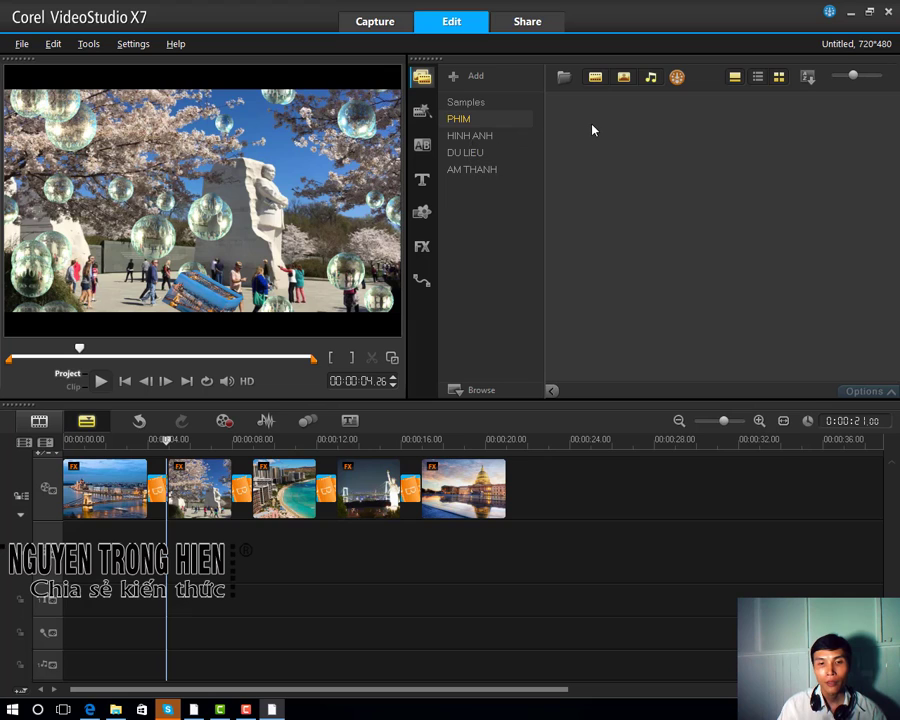
left_click(115, 710)
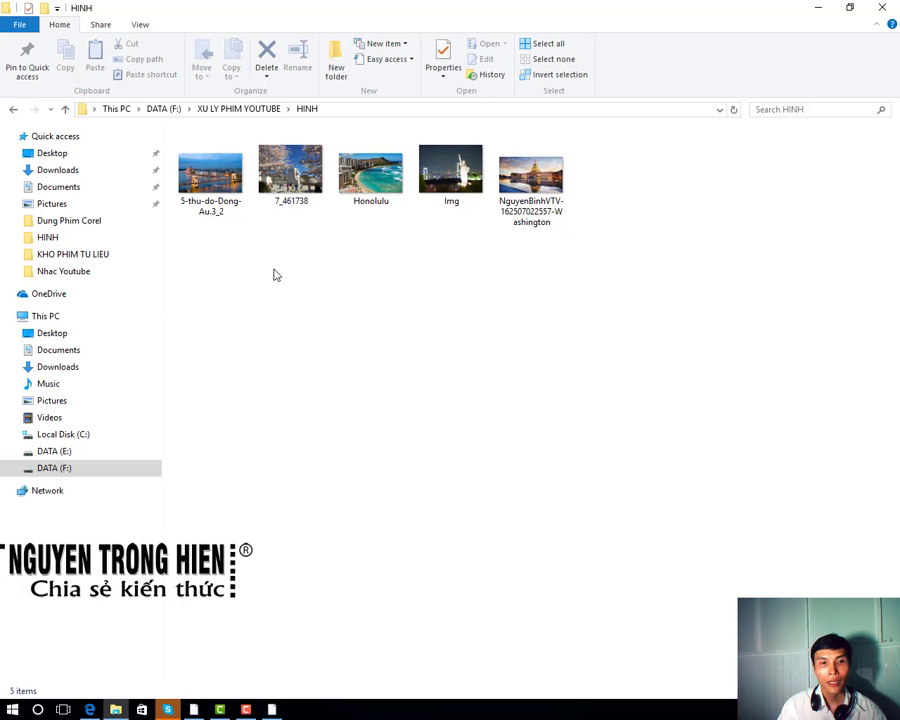
left_click(13, 111)
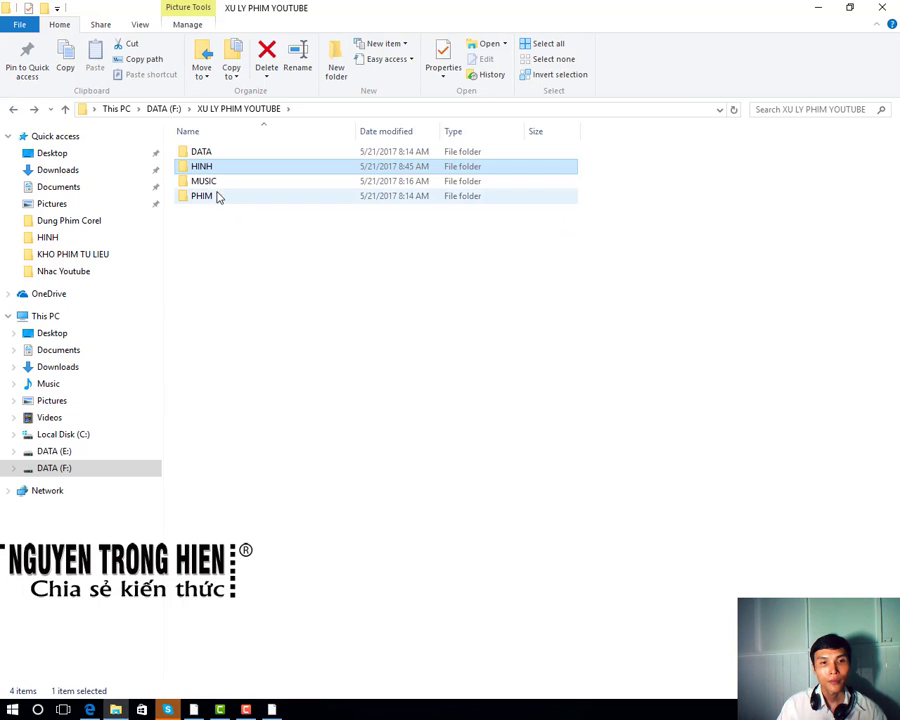
double_click(201, 197)
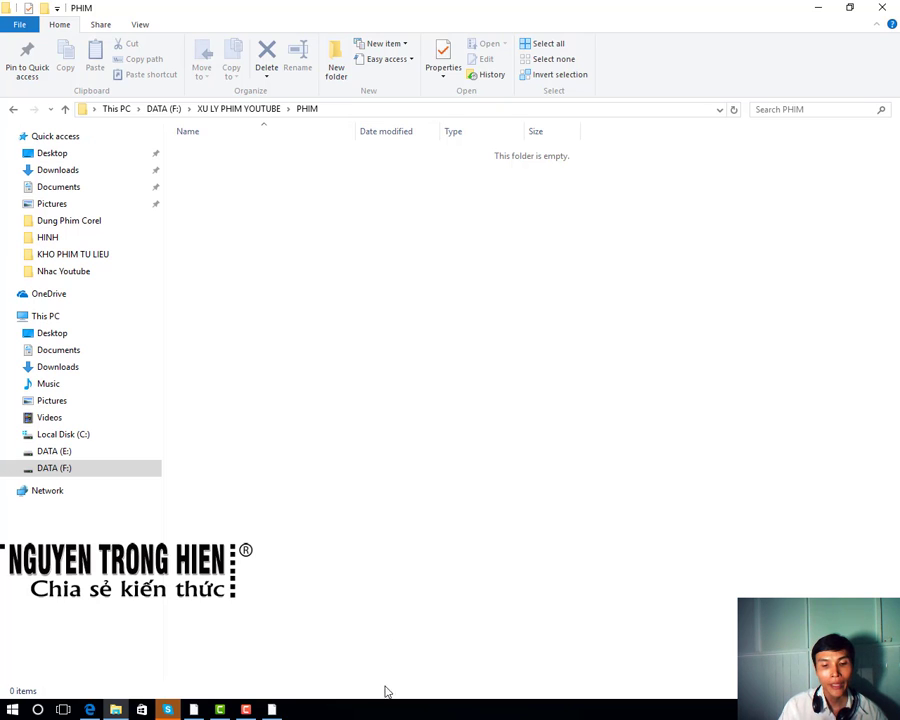
right_click(418, 708)
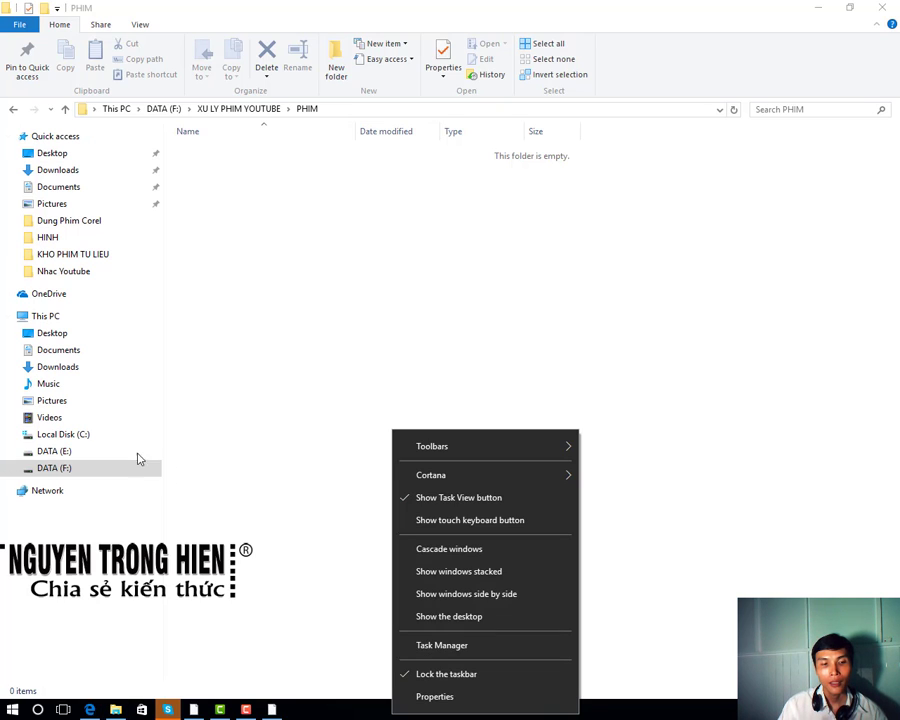
Step: Copy the video 20170518_151838 from KHO PHIM TU LIEU on drive E: into the PHIM folder of XU LY PHIM YOUTUBE on drive F:
left_click(40, 455)
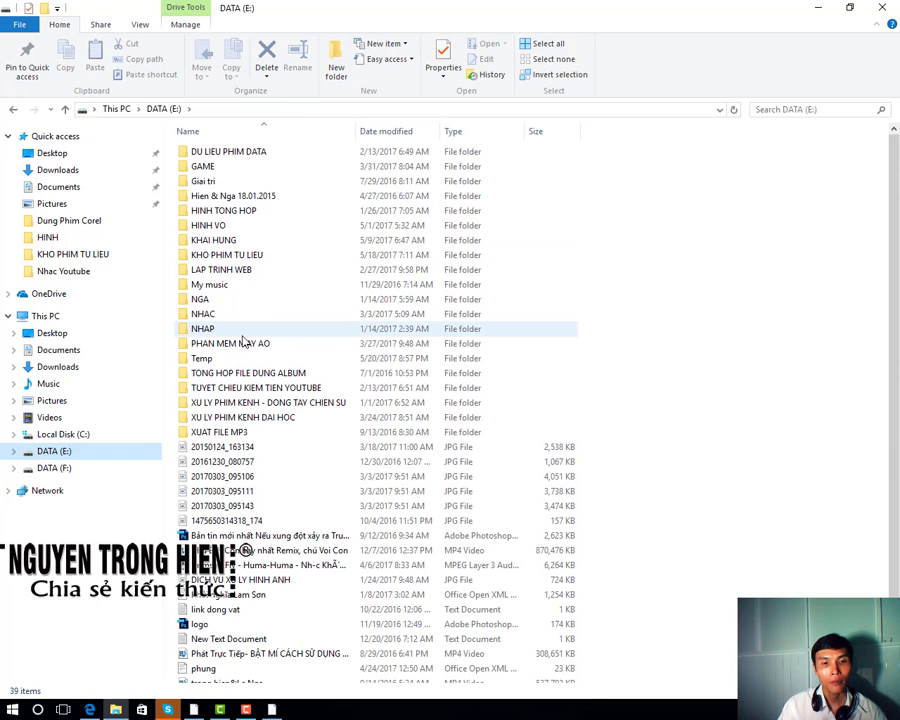
double_click(227, 256)
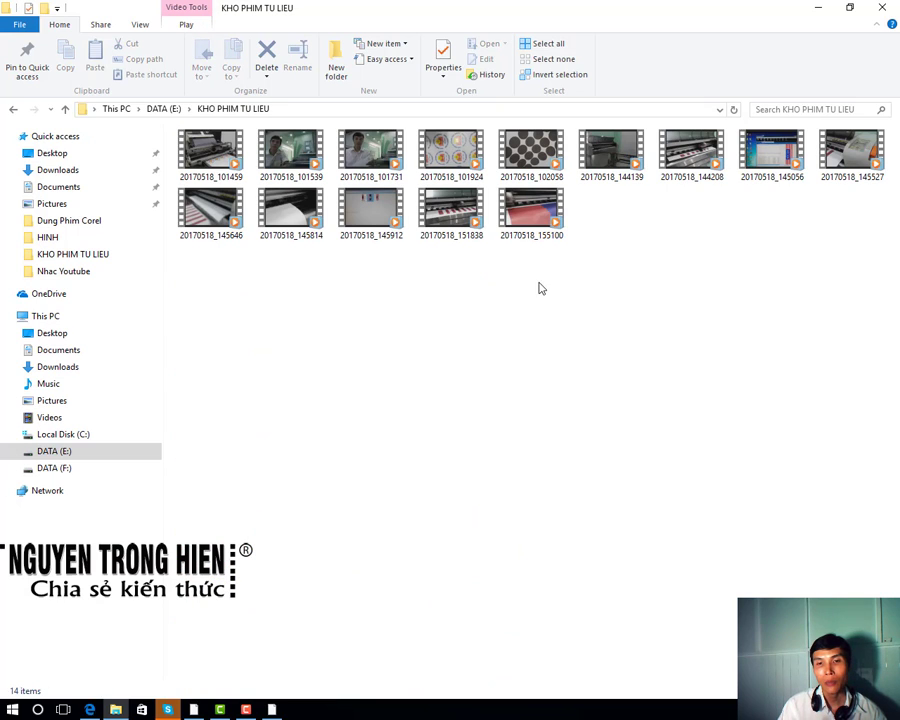
right_click(446, 212)
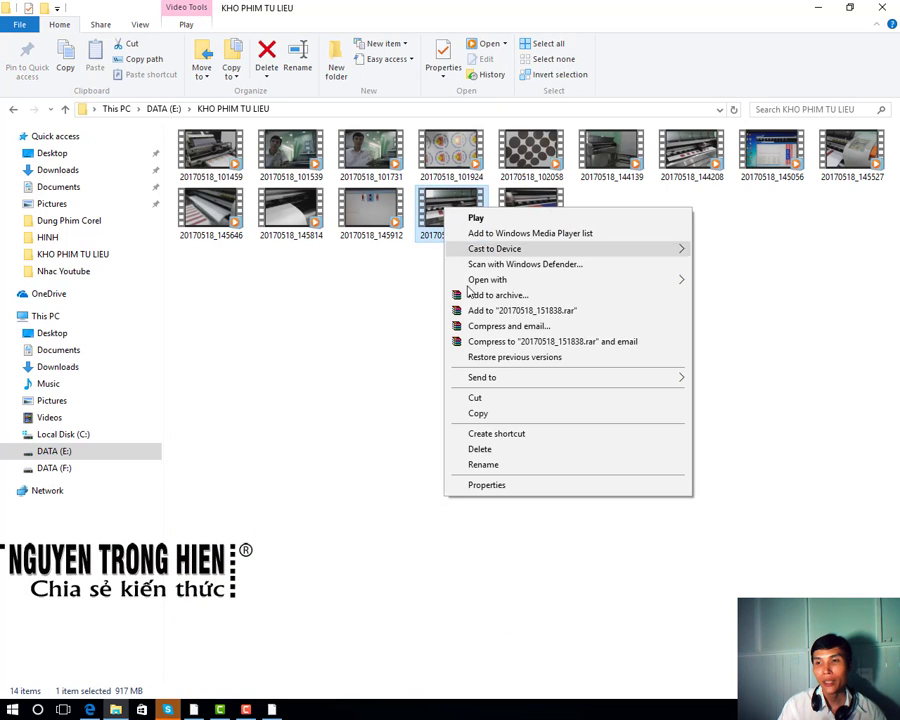
left_click(479, 414)
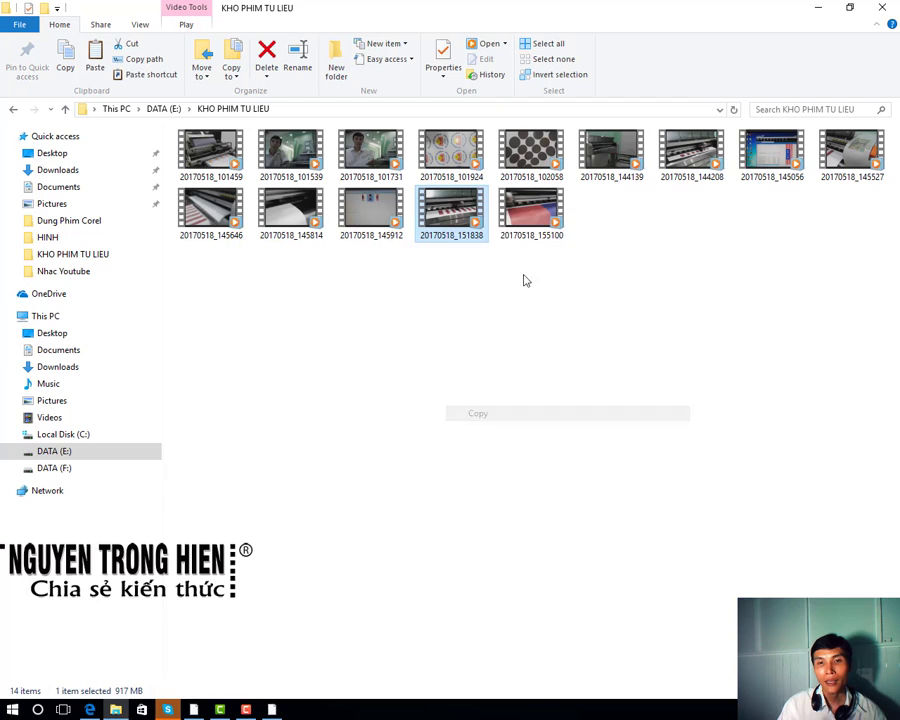
left_click(60, 476)
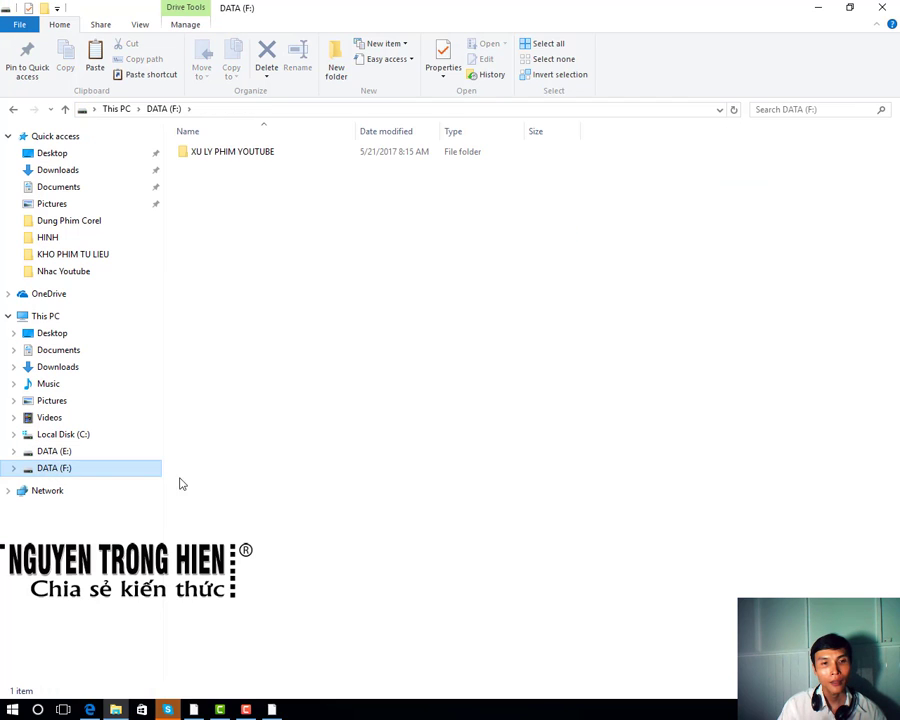
double_click(239, 152)
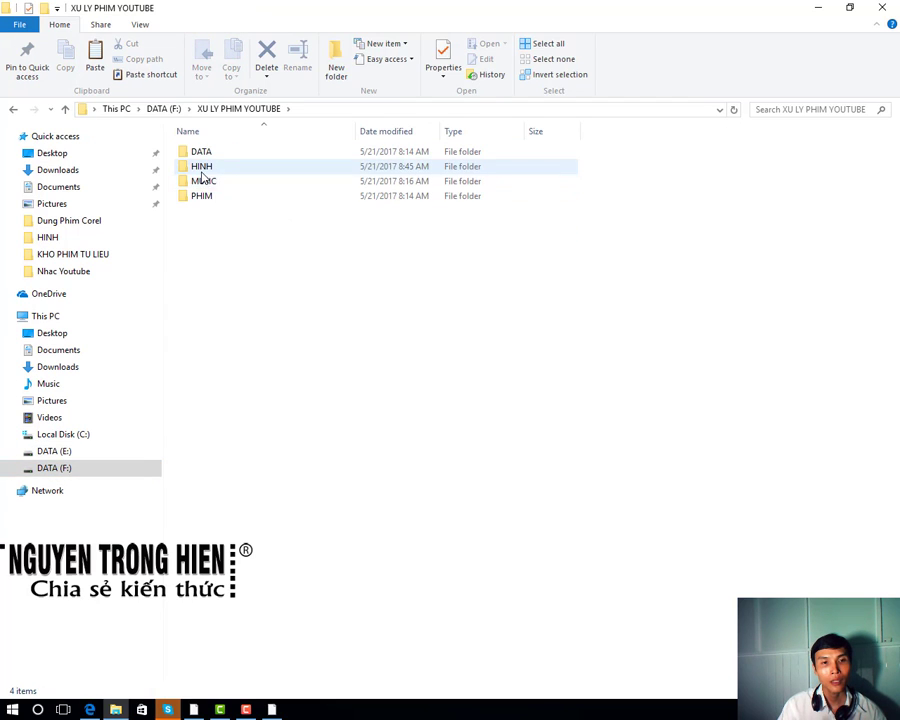
double_click(202, 199)
right_click(280, 257)
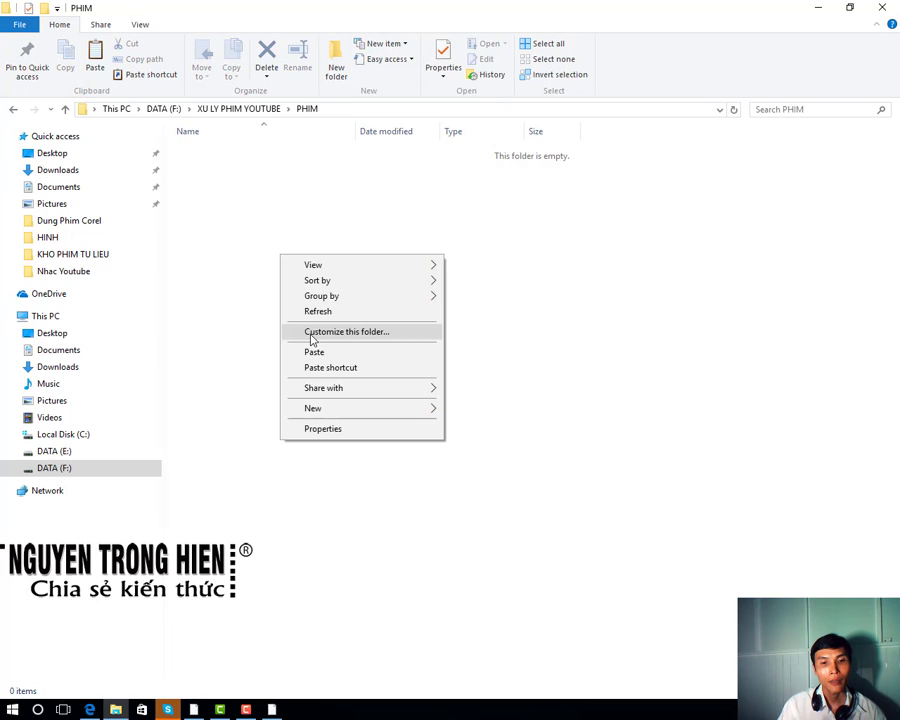
left_click(317, 357)
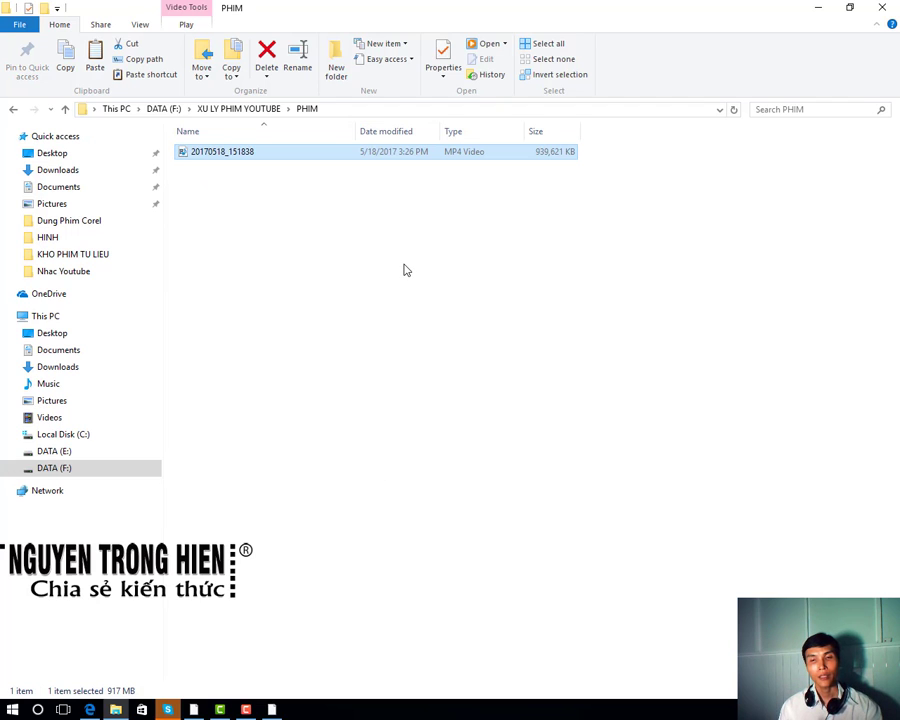
Step: Play the copied video 20170518_151838 from the PHIM folder and skip ahead to review its content
left_click(276, 204)
right_click(257, 200)
left_click(213, 156)
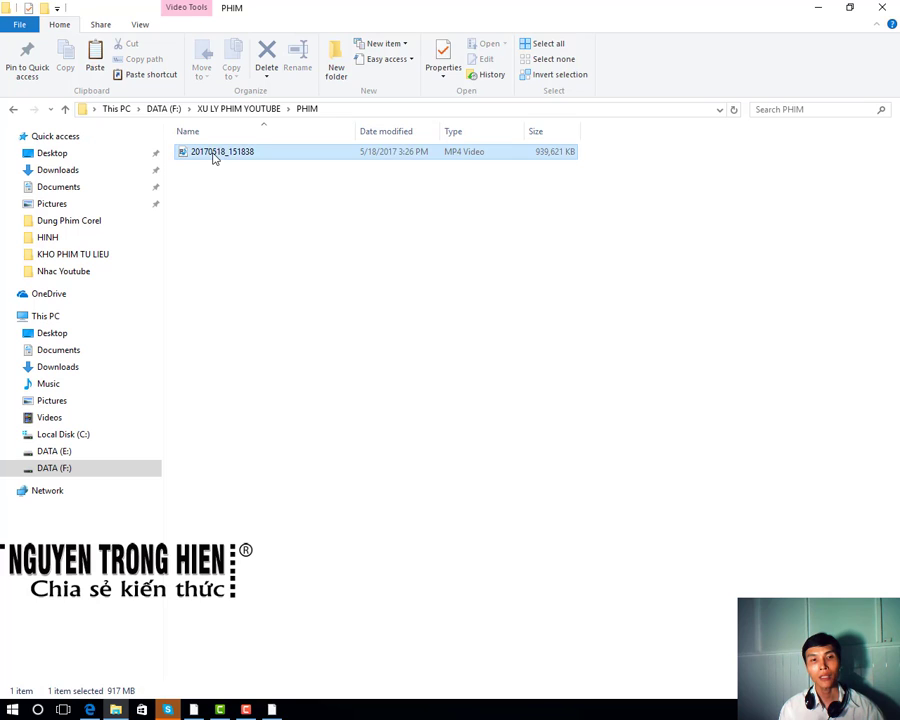
right_click(213, 156)
left_click(246, 164)
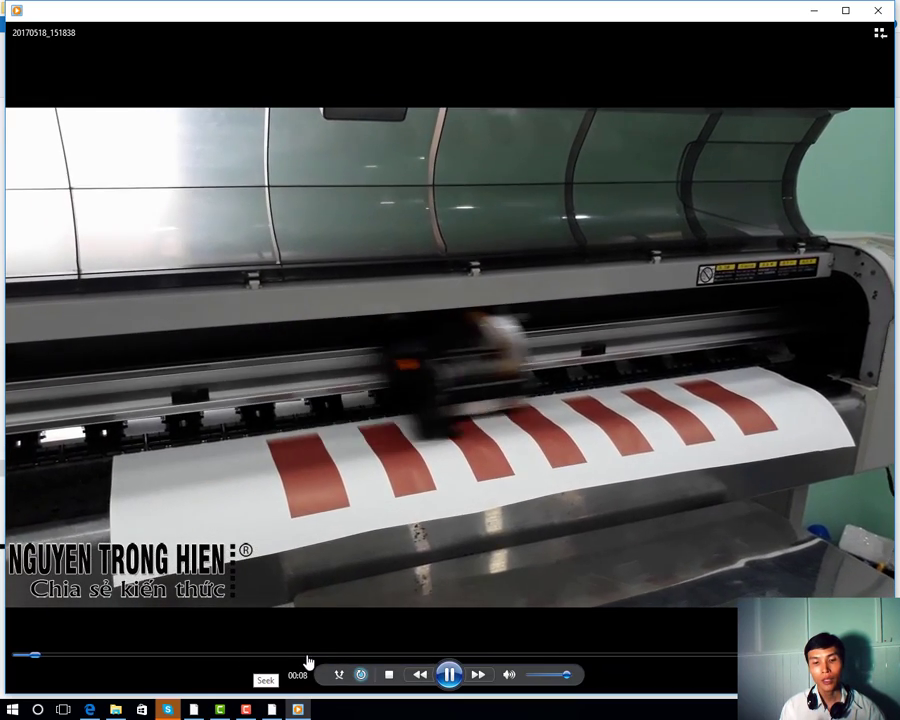
left_click(306, 656)
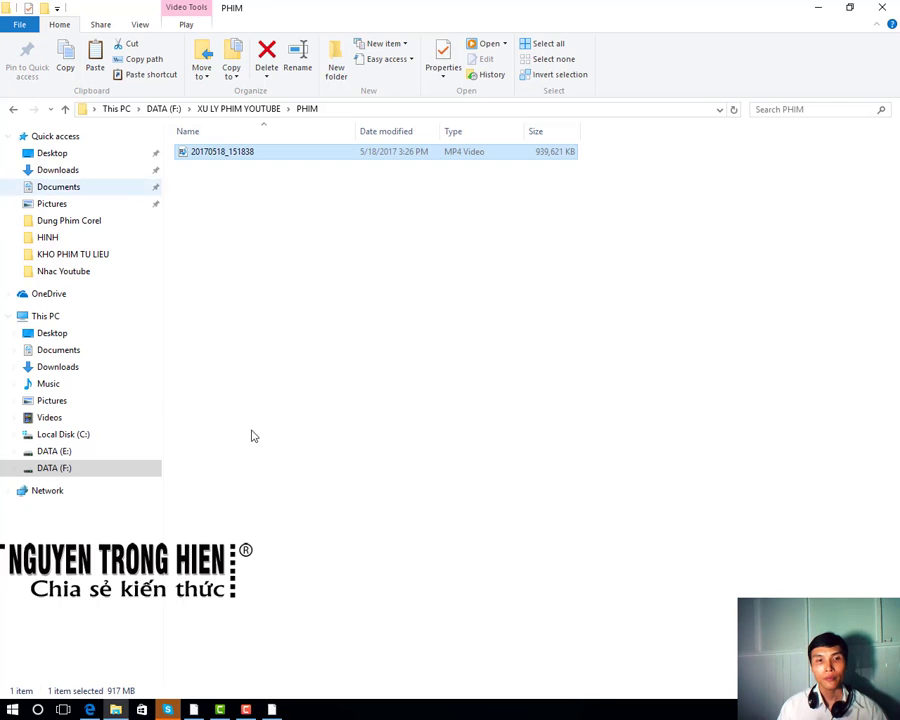
Step: Go back to the XU LY PHIM YOUTUBE folder and select its HINH and PHIM subfolders in turn
left_click(13, 110)
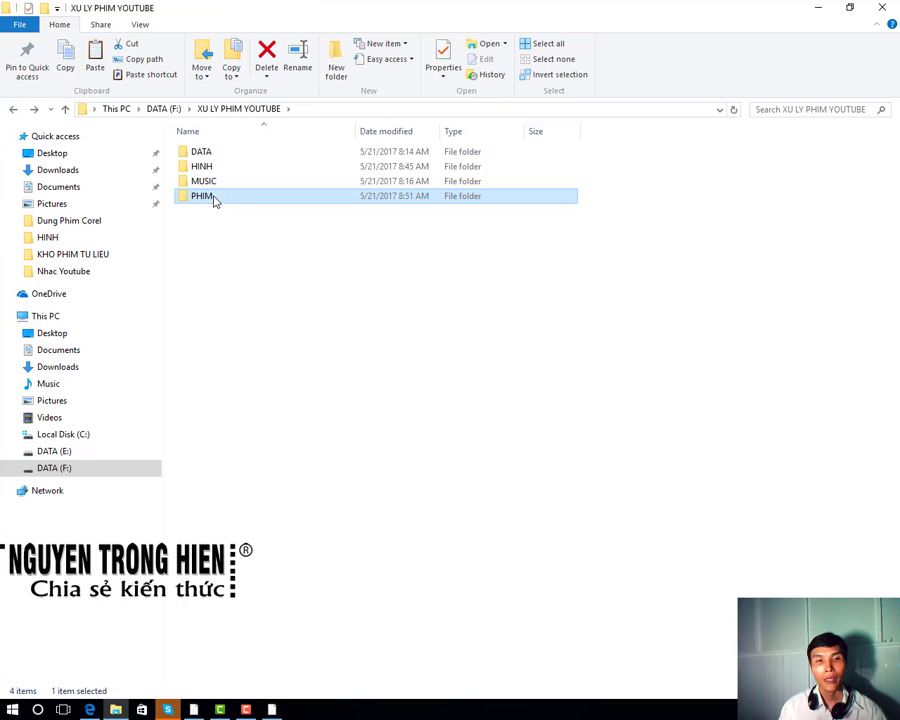
left_click(208, 170)
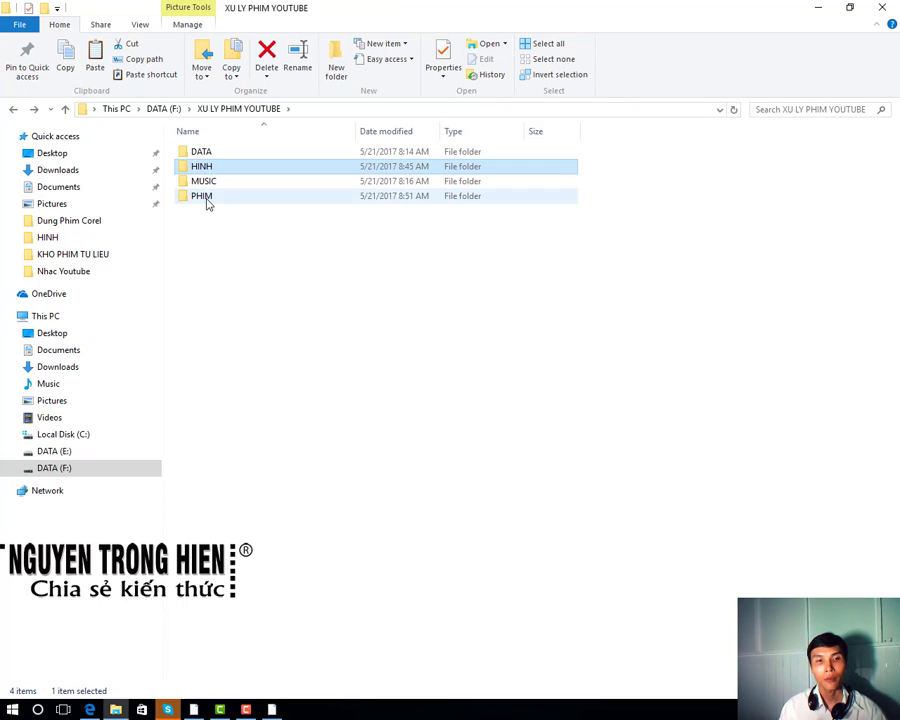
left_click(207, 198)
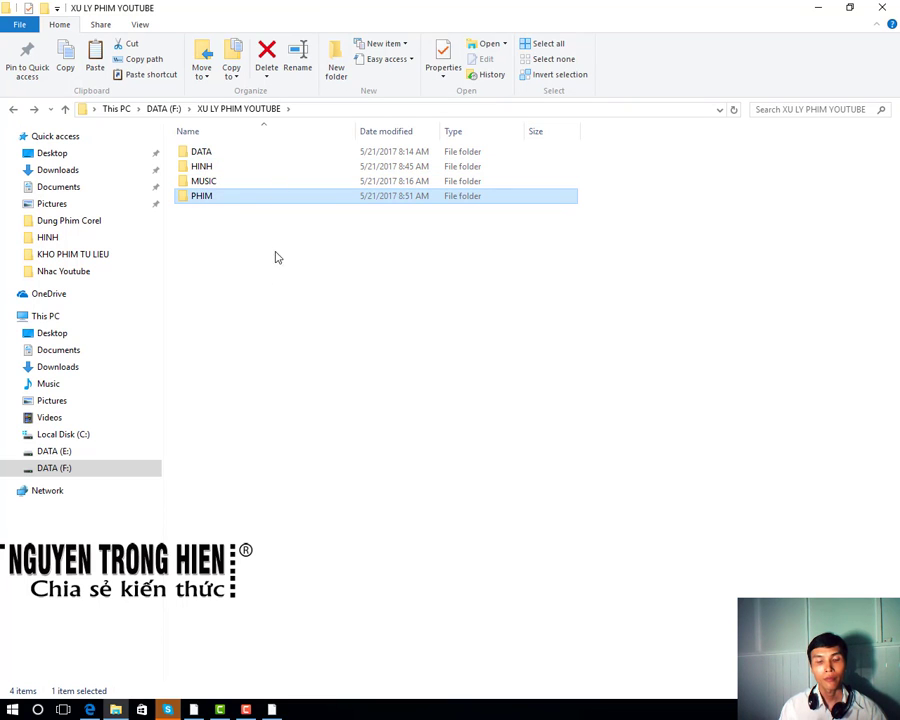
Step: Switch to Corel VideoStudio and import the video 20170518_151838 from the PHIM folder on disk into the PHIM library folder
left_click(271, 709)
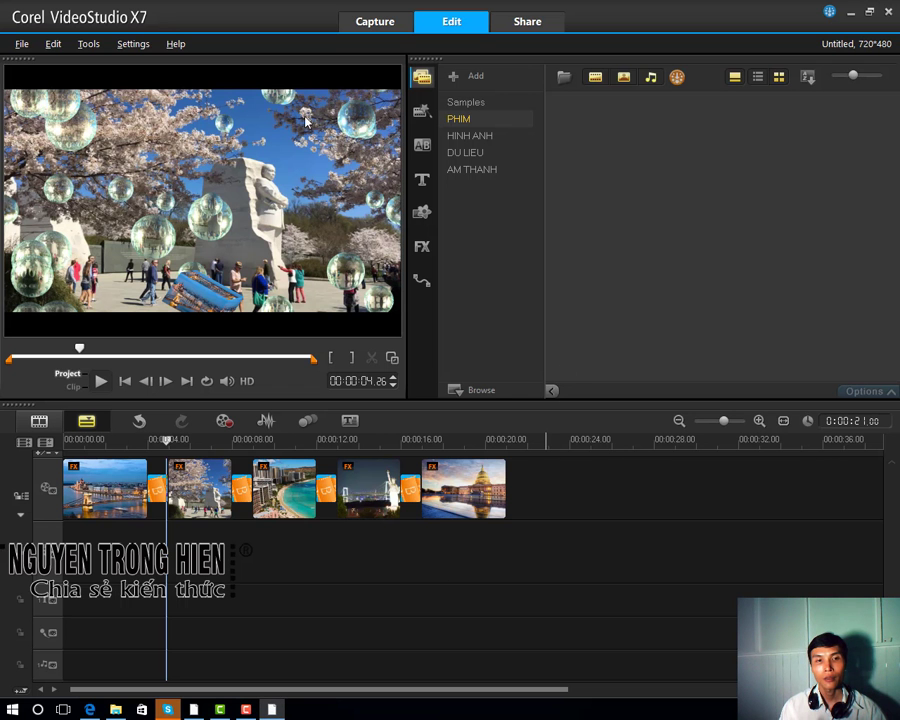
right_click(631, 127)
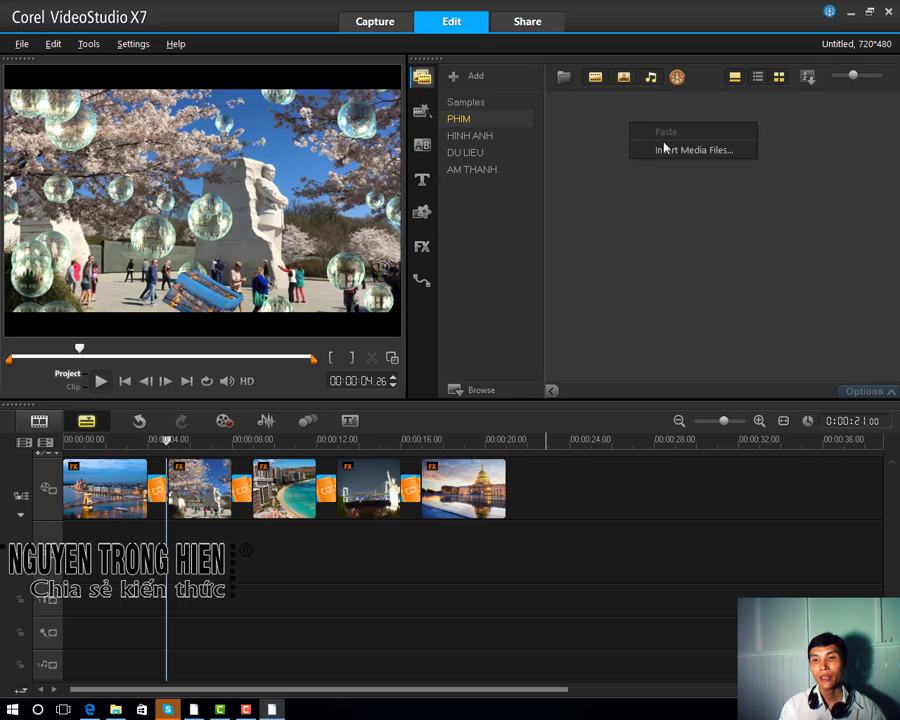
left_click(680, 149)
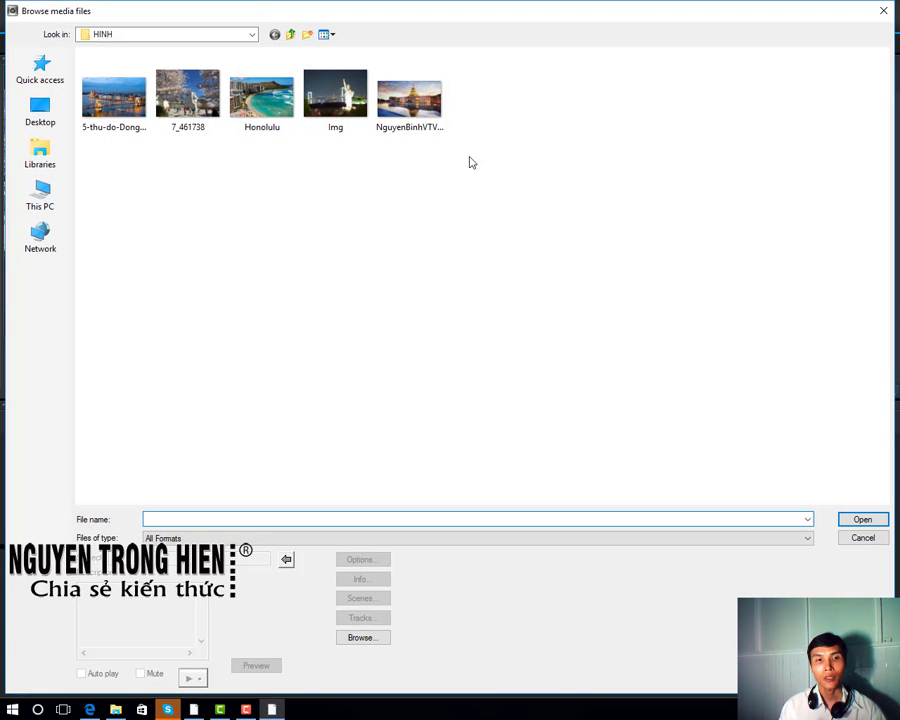
left_click(290, 34)
double_click(101, 112)
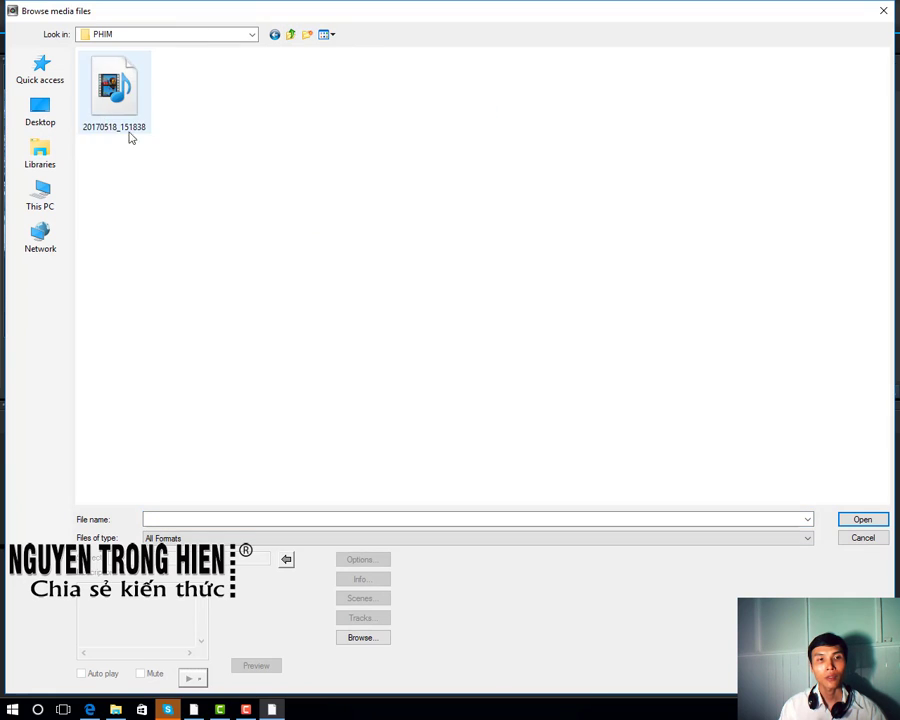
double_click(114, 95)
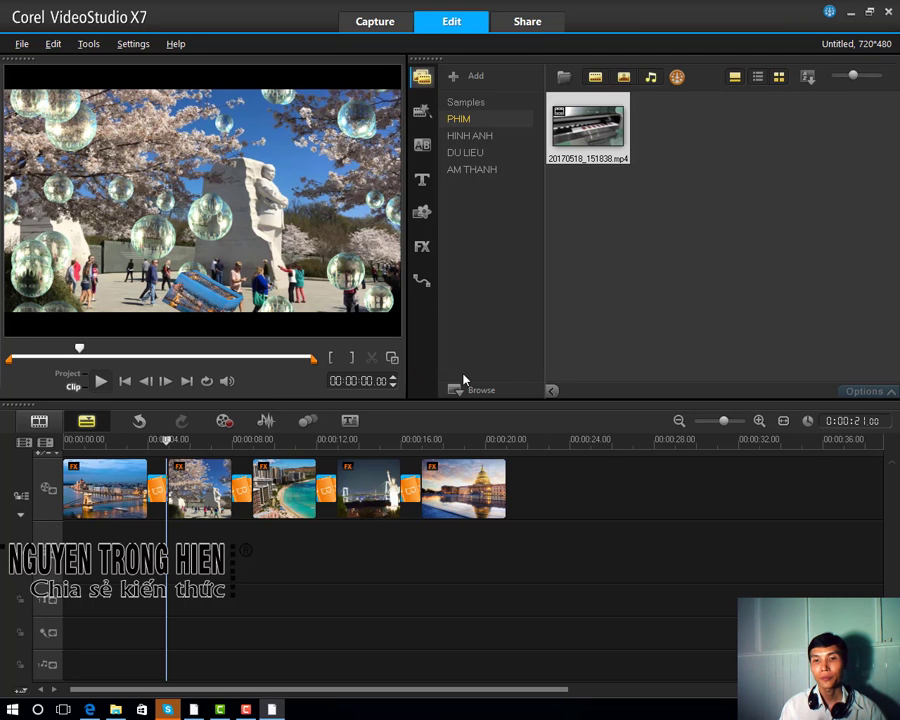
Step: Add the clip 20170518_151838.mp4 from the library to the video track directly after the last photo
left_click(604, 151)
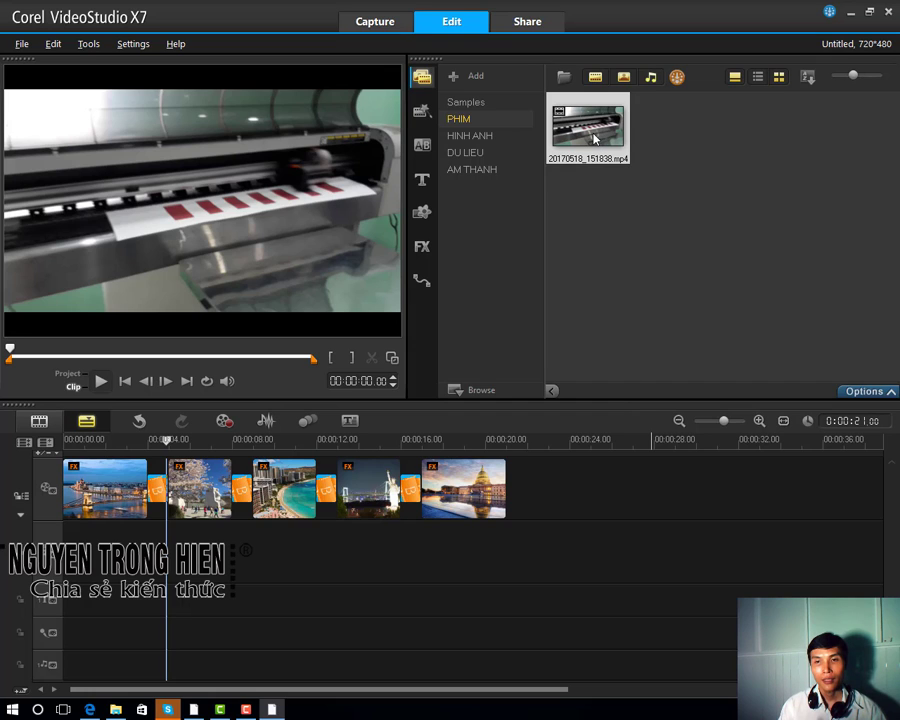
left_click_drag(581, 453, 574, 486)
scroll(556, 486, "down", 3)
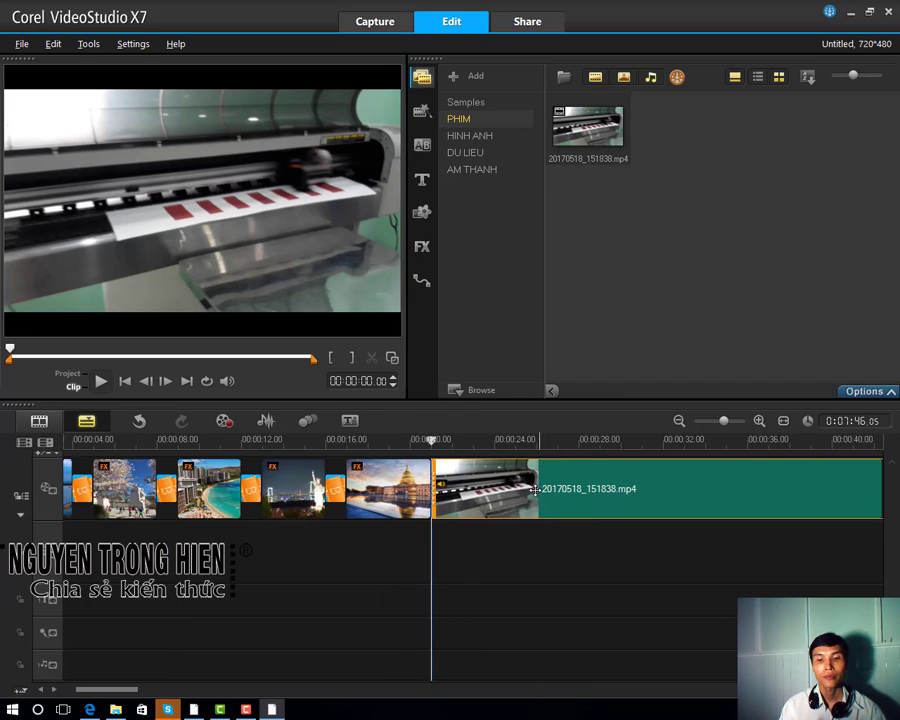
scroll(436, 440, "up", 1)
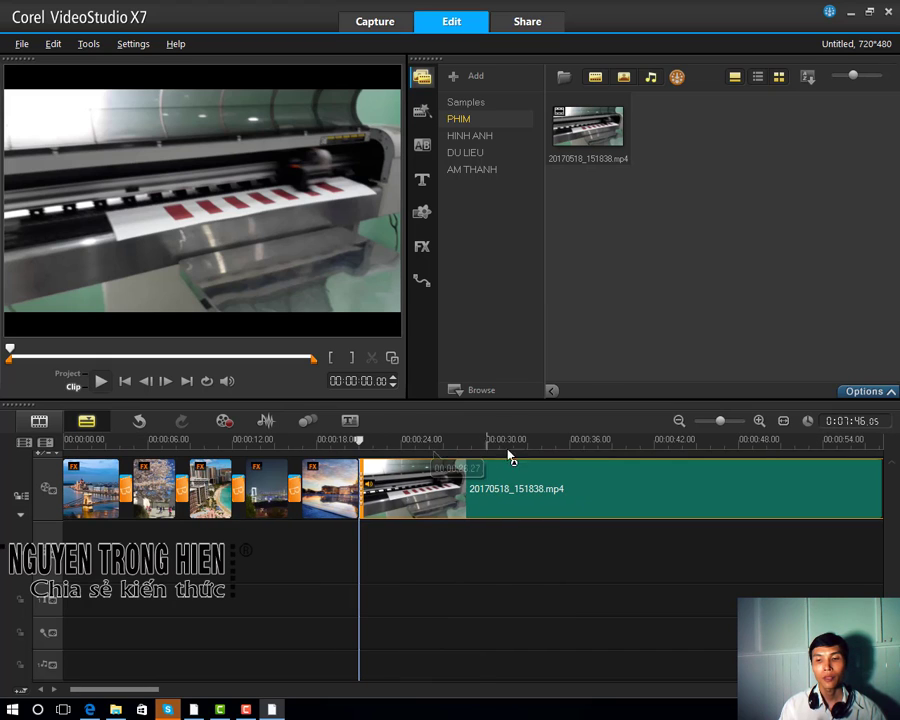
Step: Play the project from the start of the film clip in two stretches to review its footage and sound
left_click(383, 441)
left_click(388, 460)
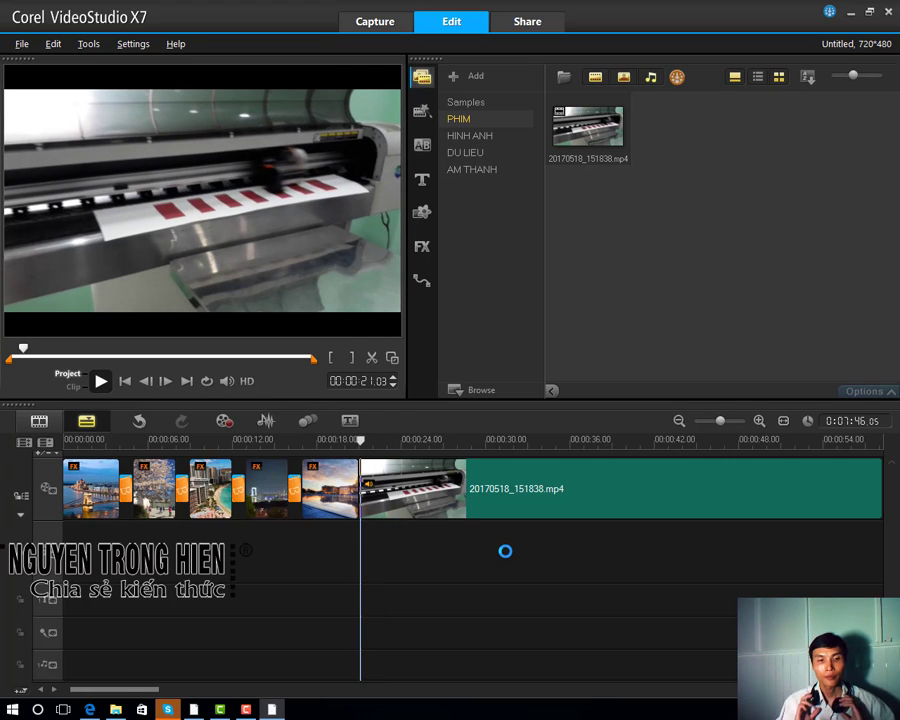
key("space")
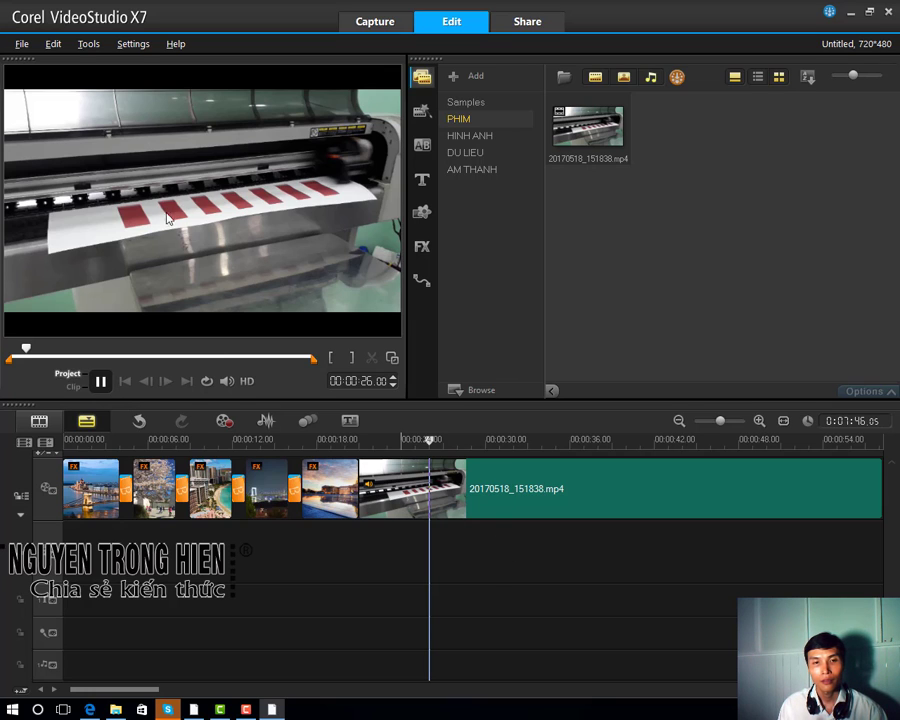
key("space")
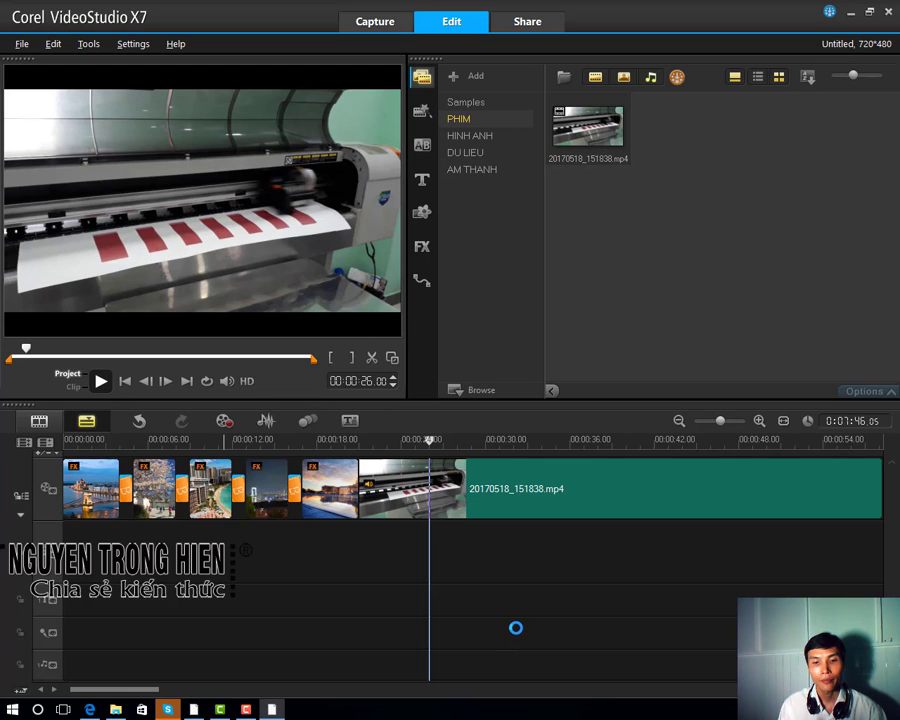
key("space")
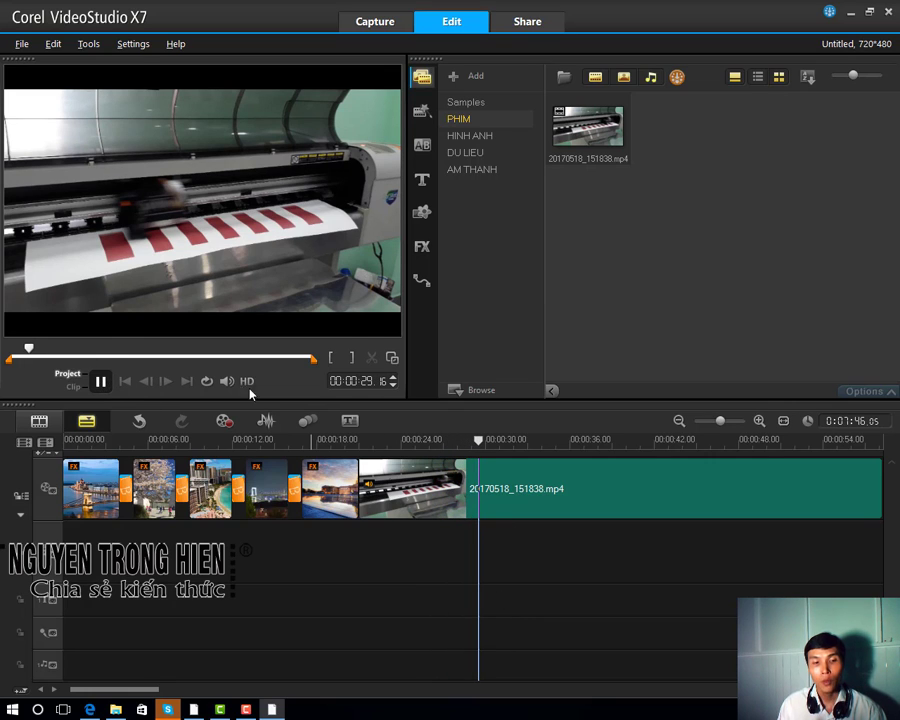
key("space")
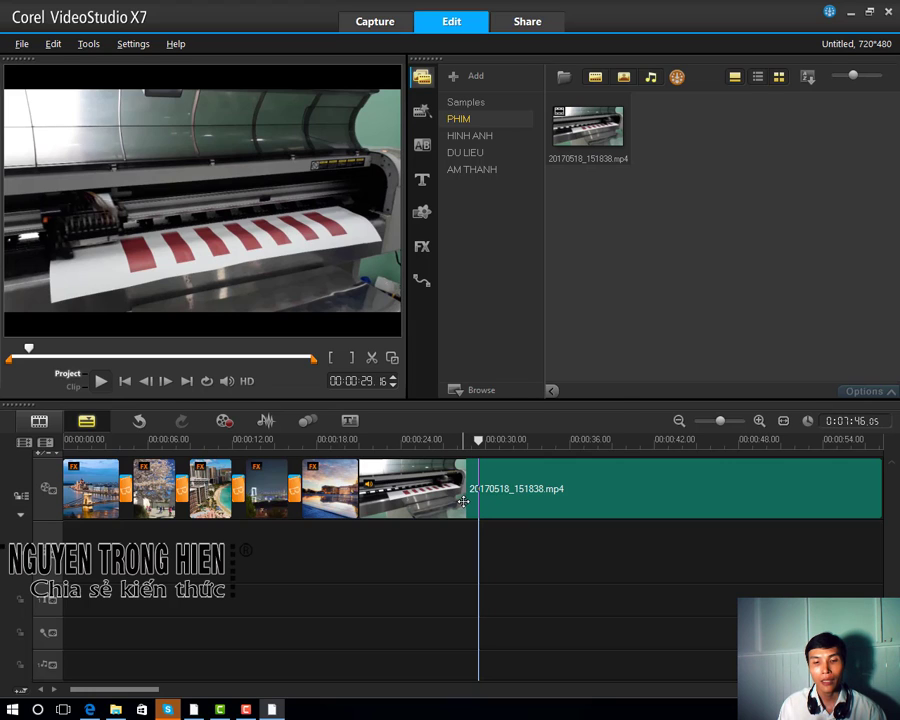
Step: Split the audio from the film clip and delete the separated audio from the voice track
right_click(463, 500)
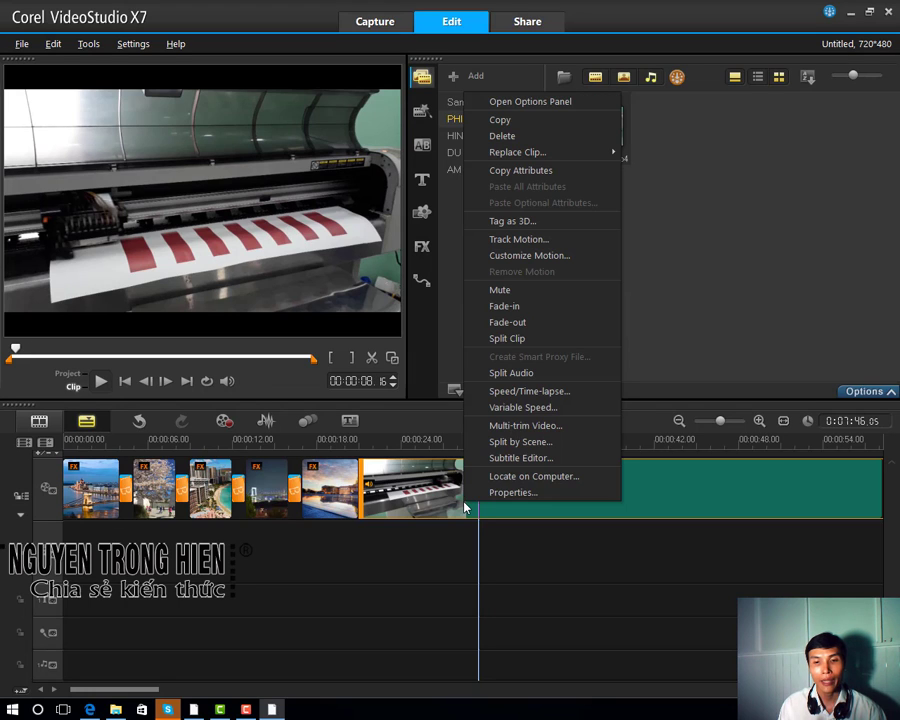
left_click(512, 375)
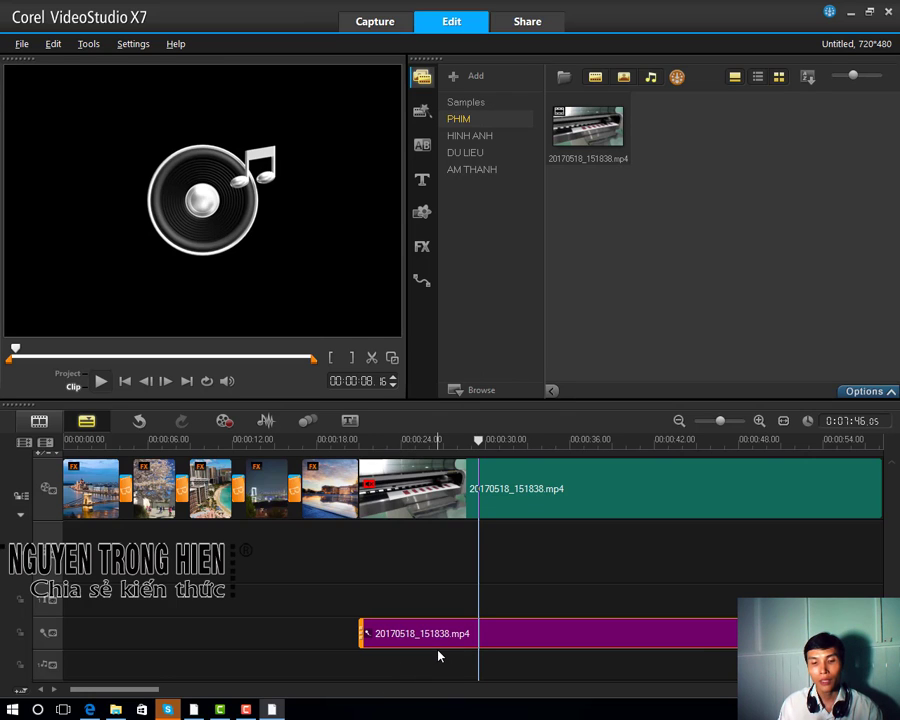
key("Delete")
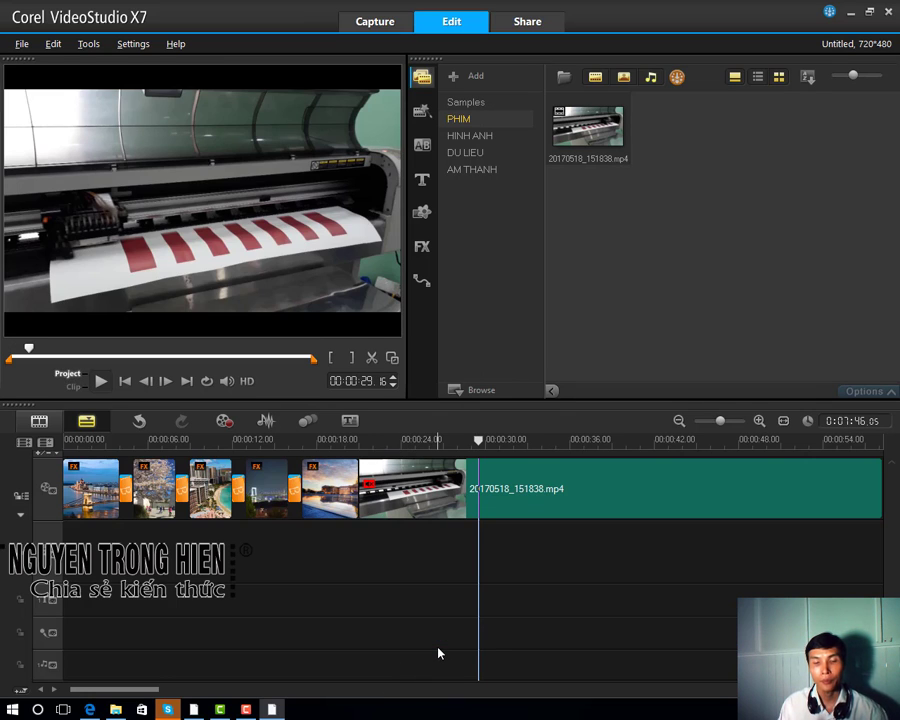
Step: Split the film clip at 00:00:22.12 and delete the short opening piece before the cut
left_click(500, 512)
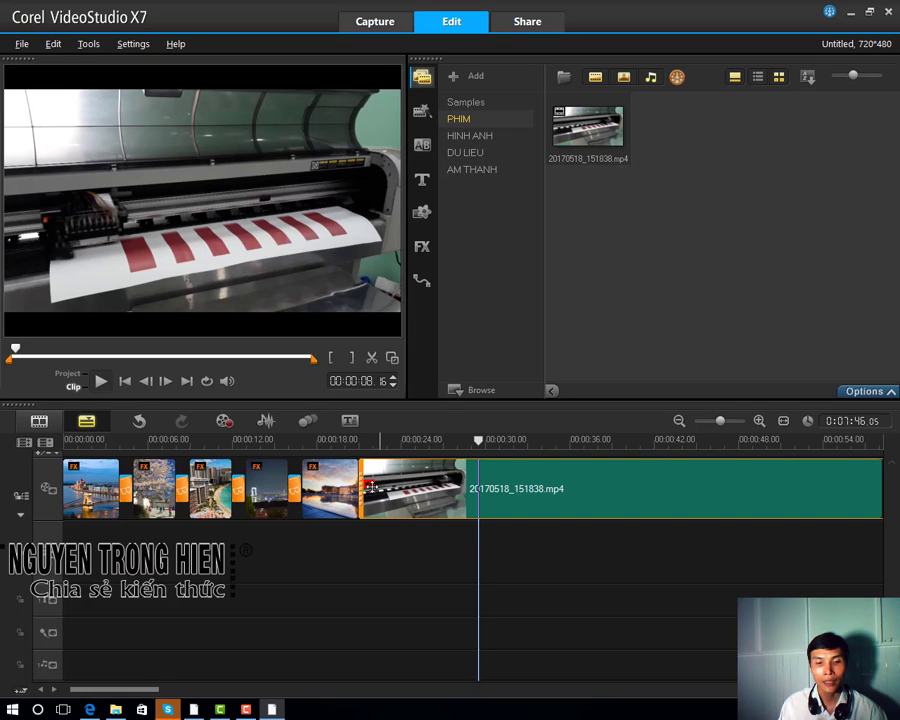
left_click(474, 441)
left_click(375, 444)
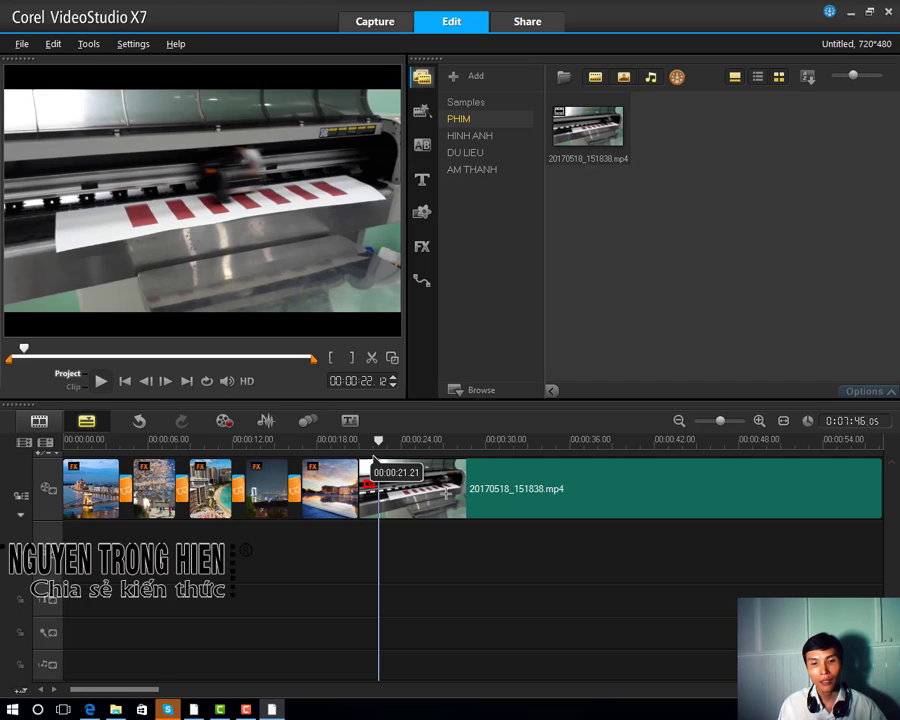
left_click(383, 488)
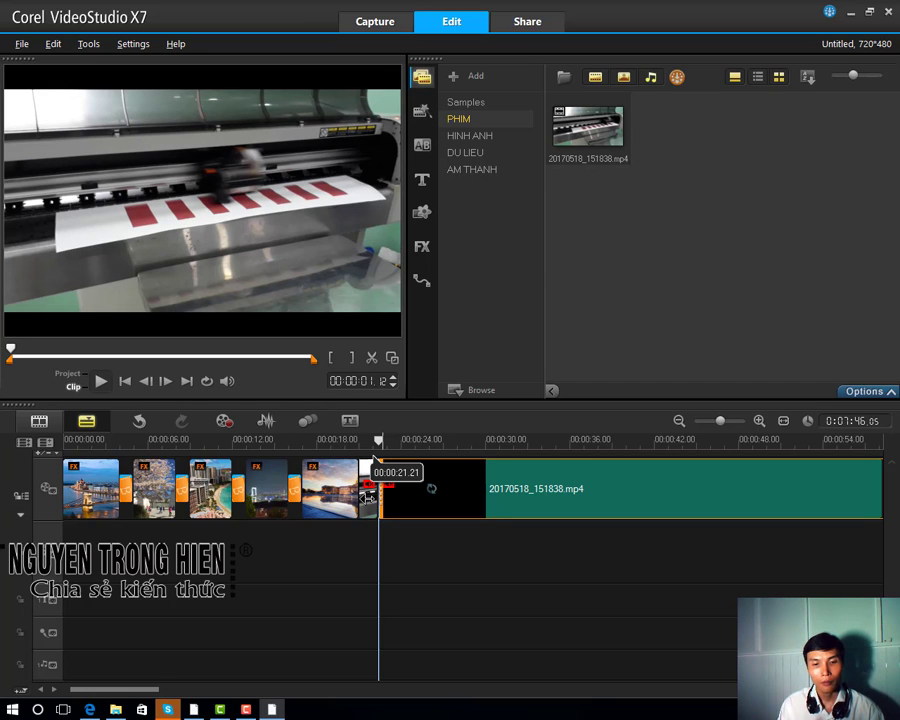
left_click_drag(368, 497, 378, 497)
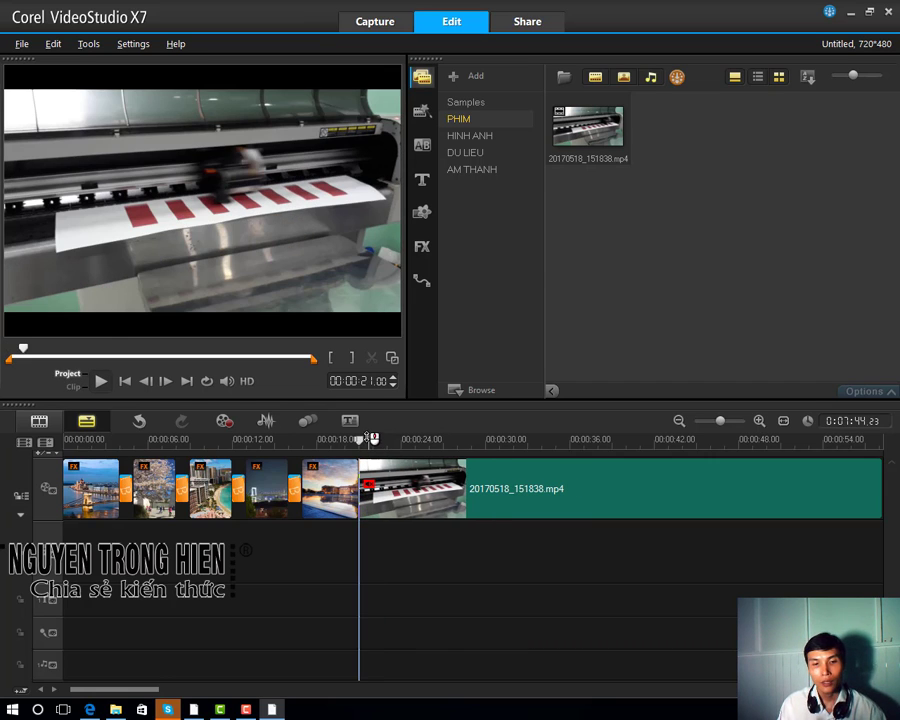
Step: Split the remaining film clip at 00:00:22.24 and delete the short piece between the last photo and the cut
left_click(373, 440)
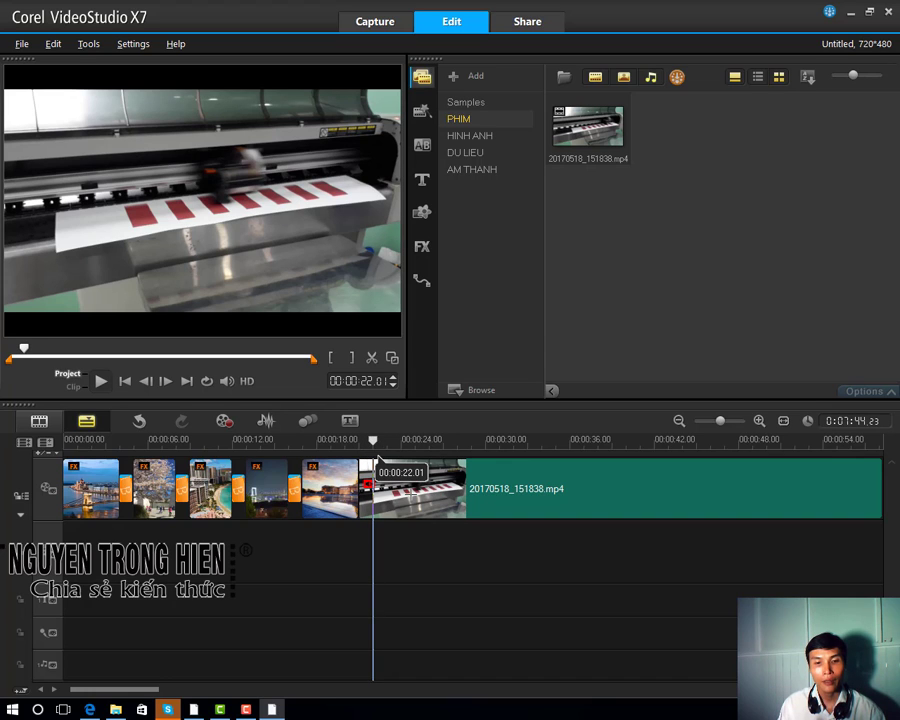
left_click(379, 462)
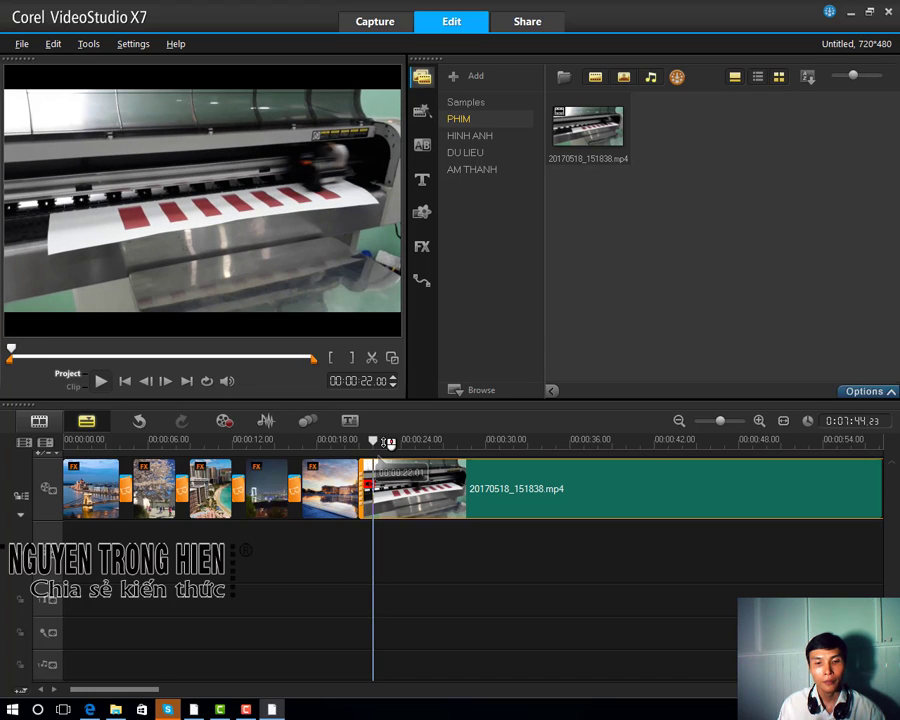
left_click(384, 440)
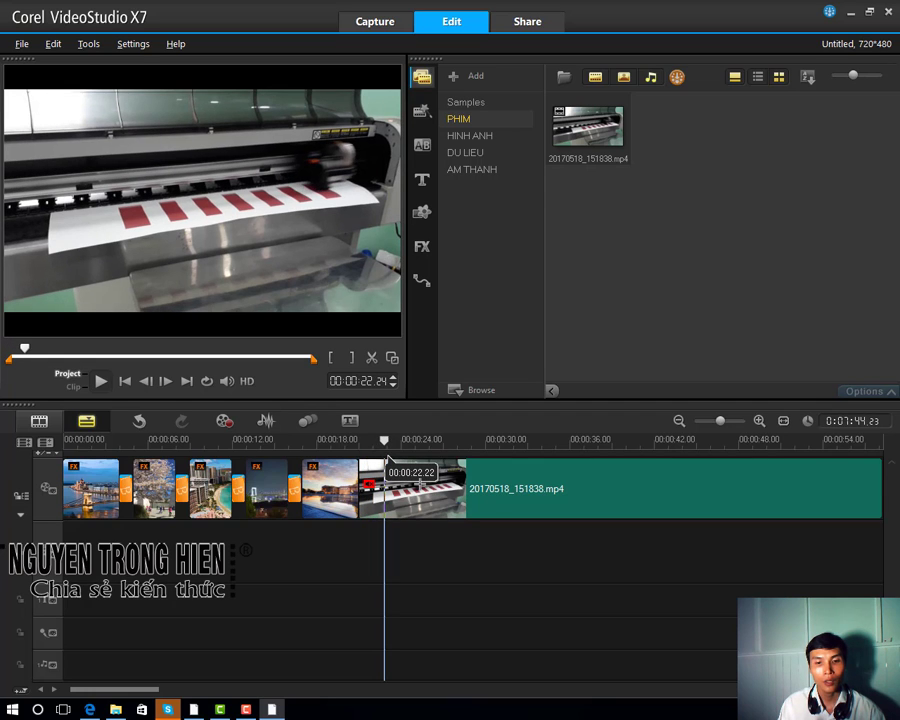
left_click(370, 485)
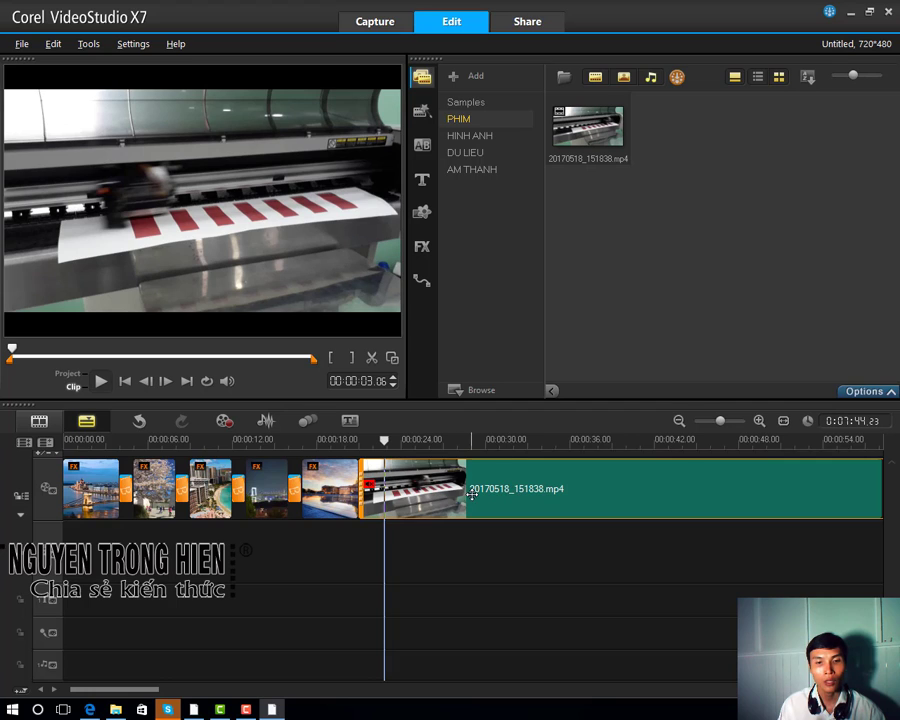
left_click(370, 359)
left_click(370, 487)
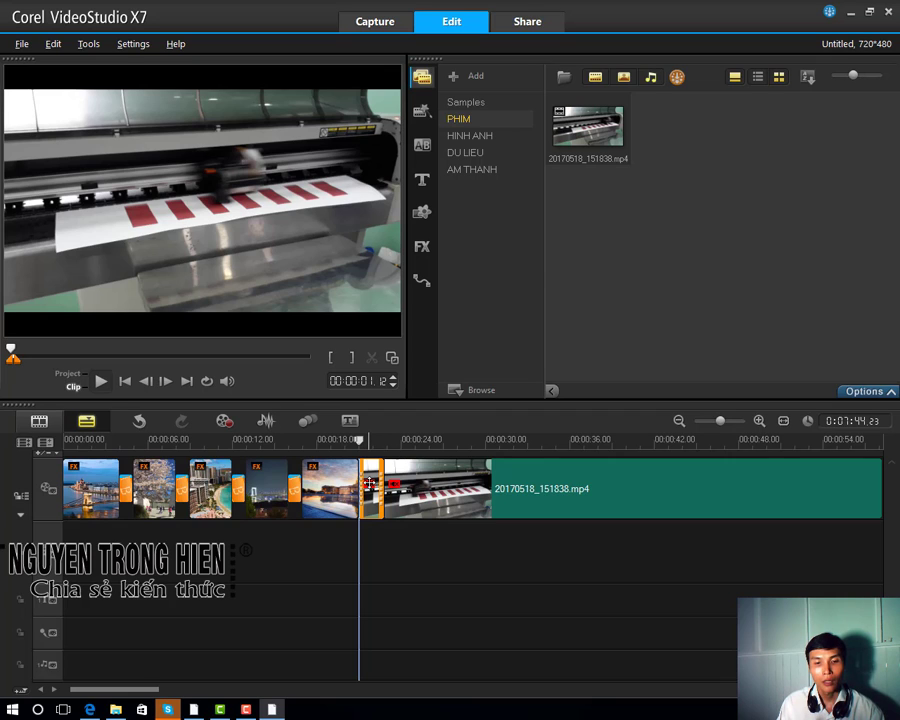
right_click(370, 485)
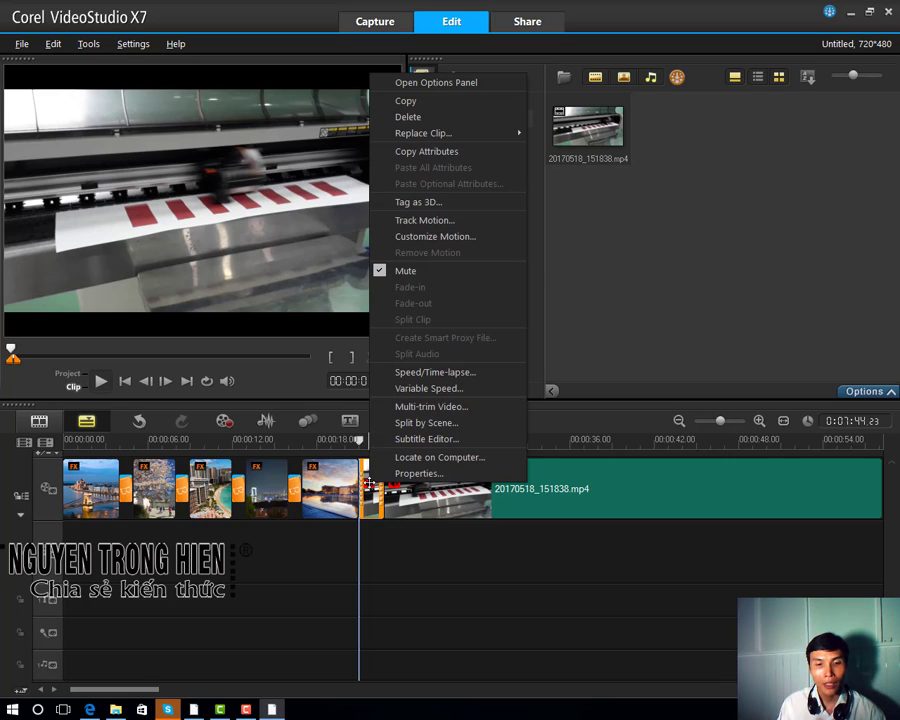
left_click(407, 117)
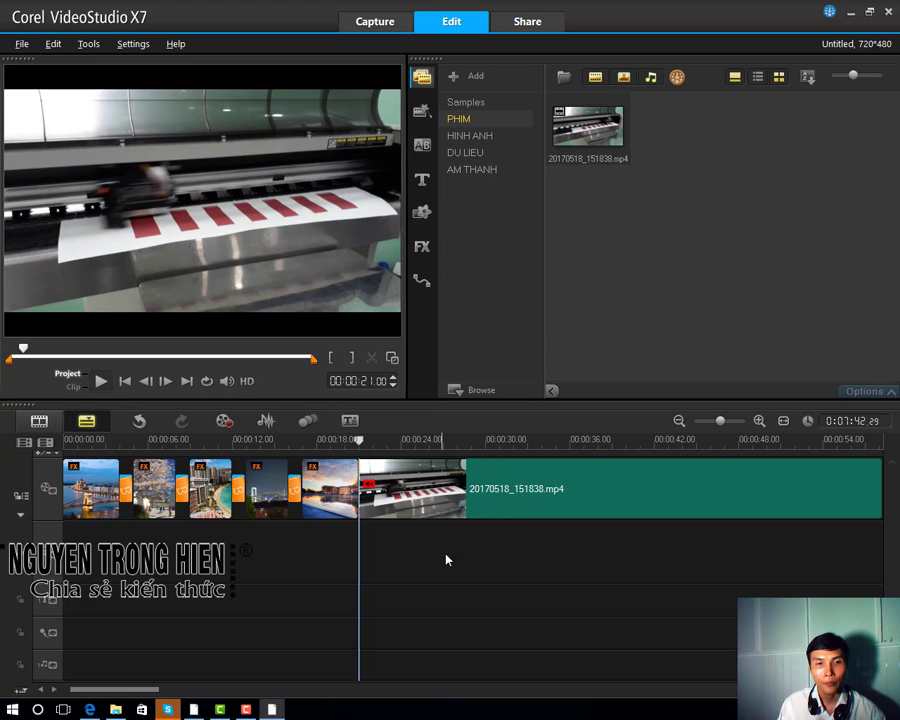
Step: Scrub through the film clip, split it at 00:00:34.15, and move the playhead on to 00:00:40.13 in the second part
key("space")
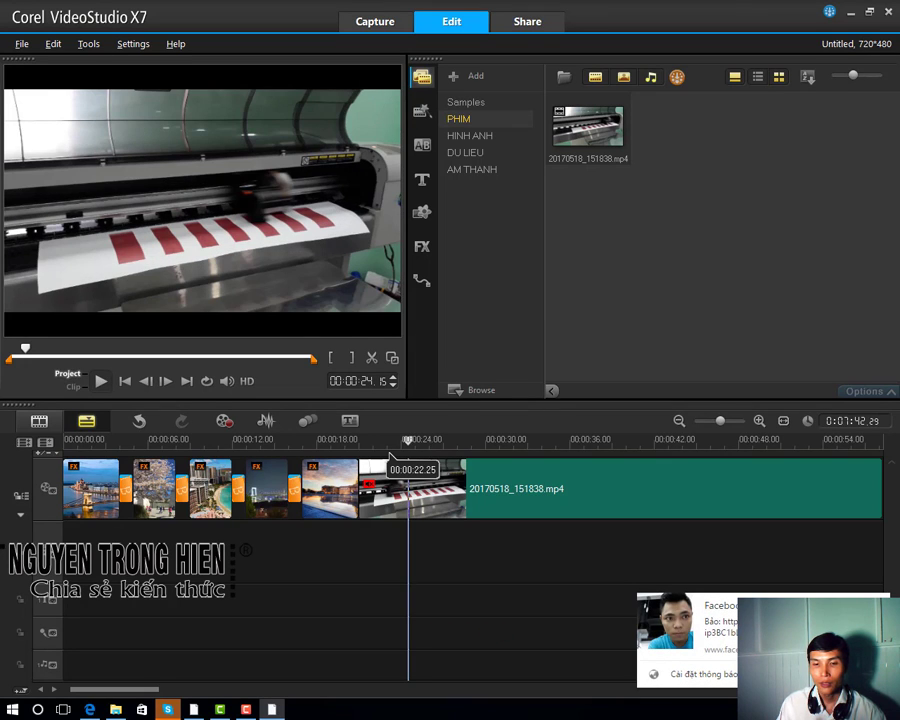
key("space")
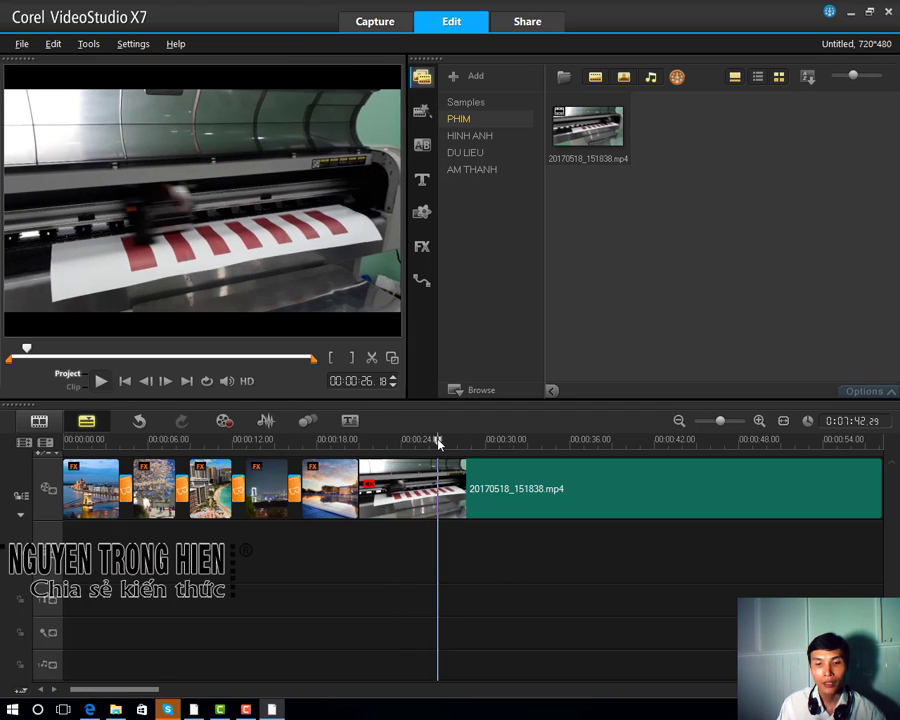
key("space")
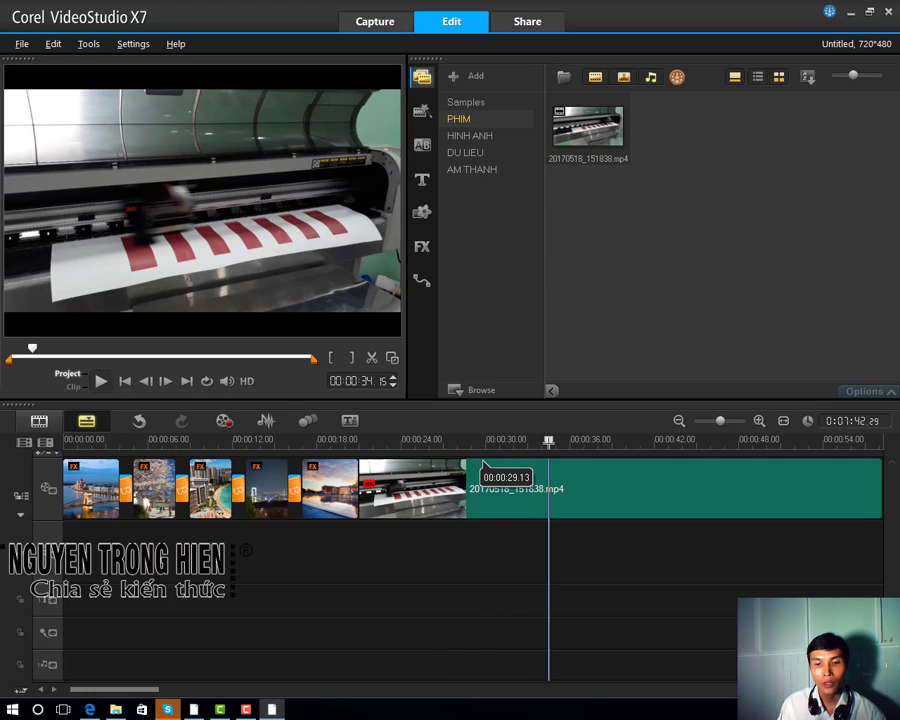
left_click(600, 494)
key("s")
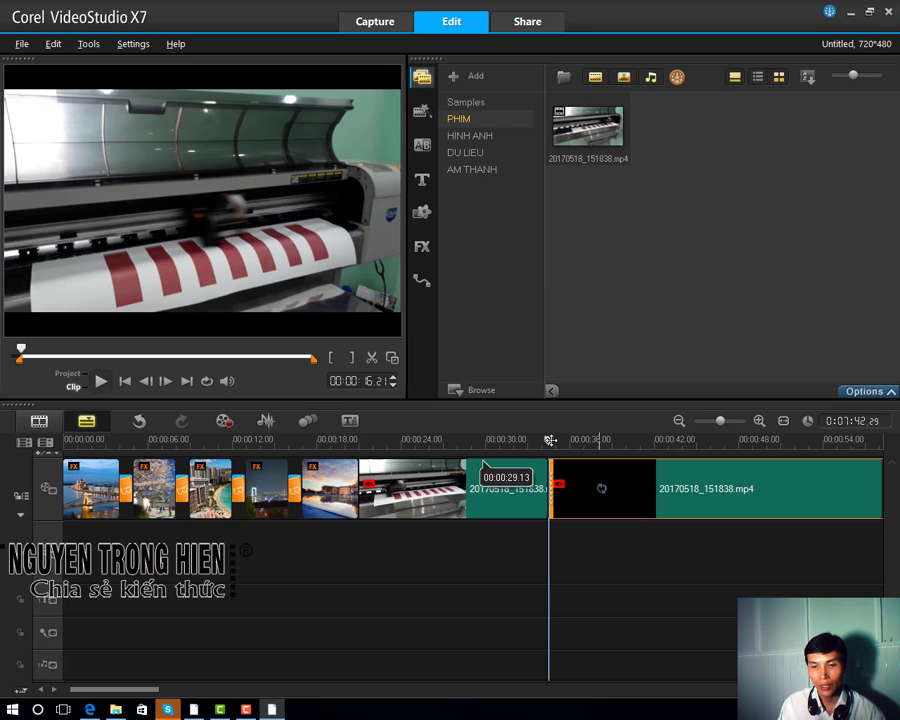
left_click(556, 439)
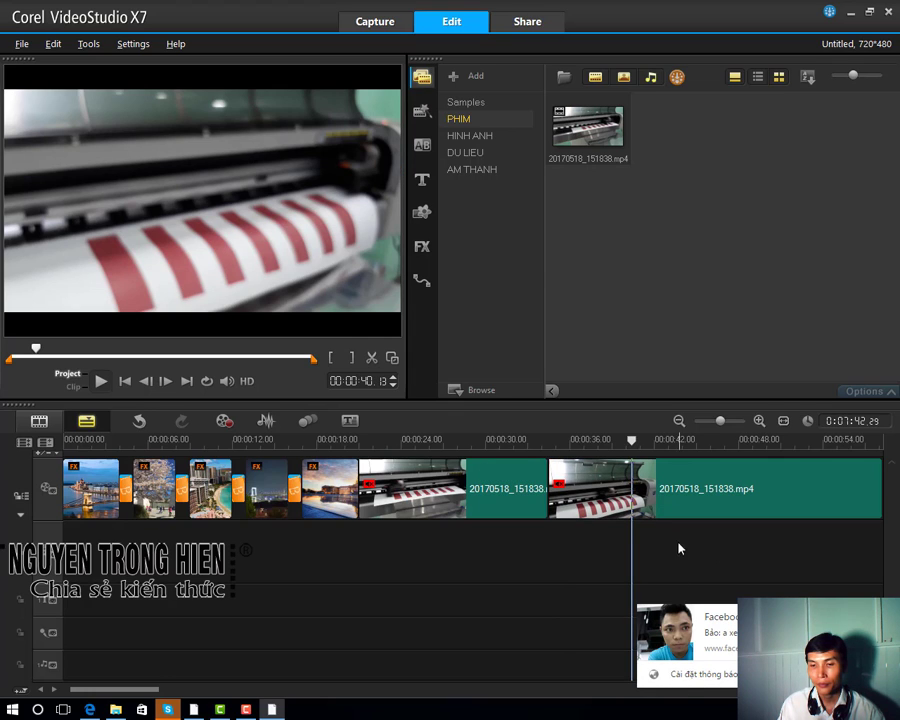
Step: Split the second part of the film clip at 00:00:44.10 and delete the piece between the two cuts
left_click(683, 446)
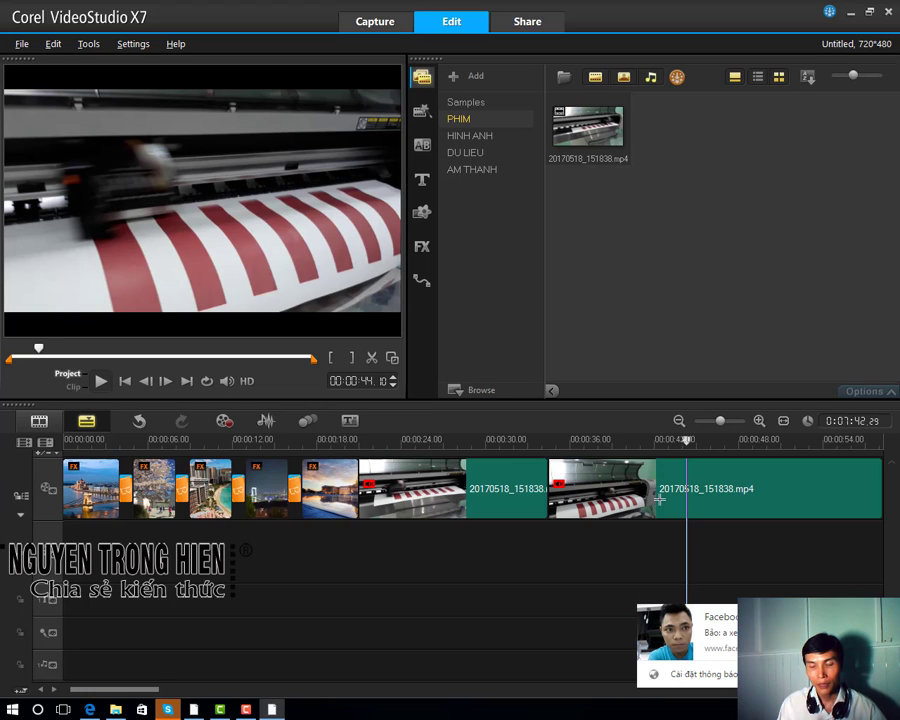
left_click(767, 483)
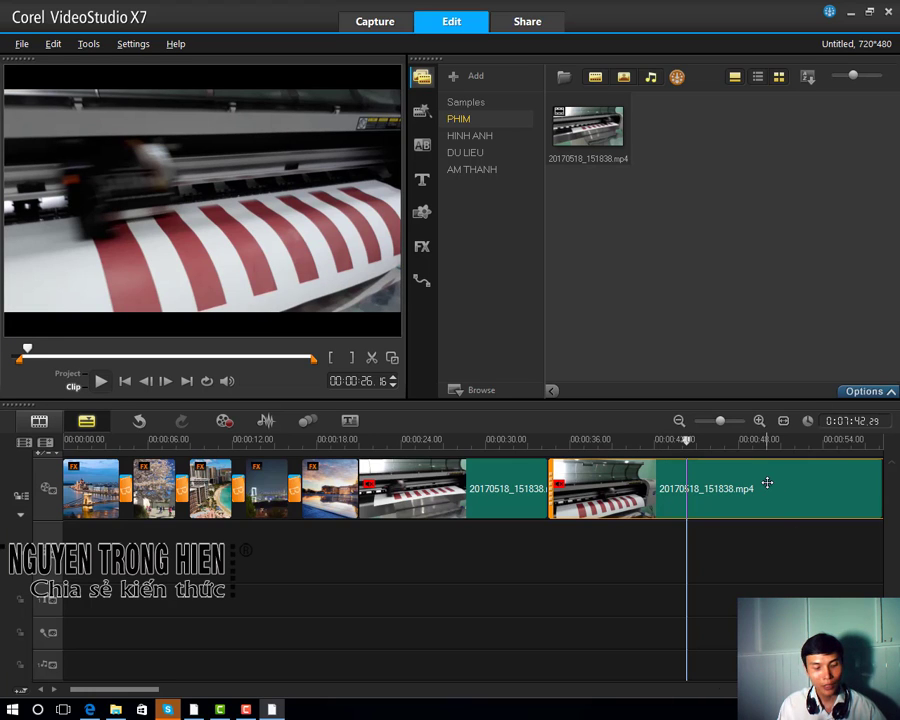
key("s")
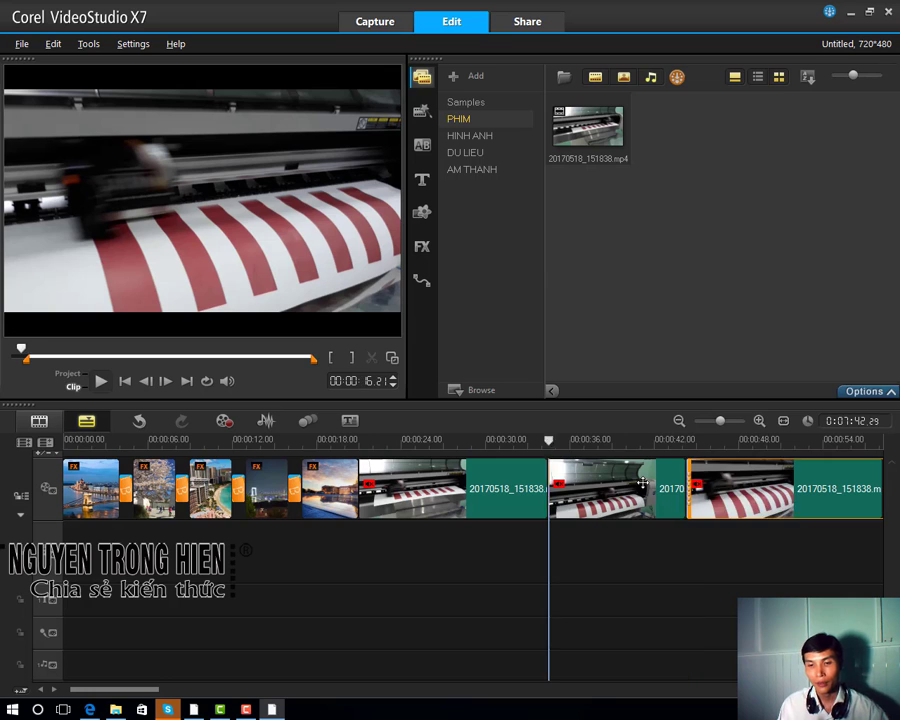
left_click(641, 484)
key("Delete")
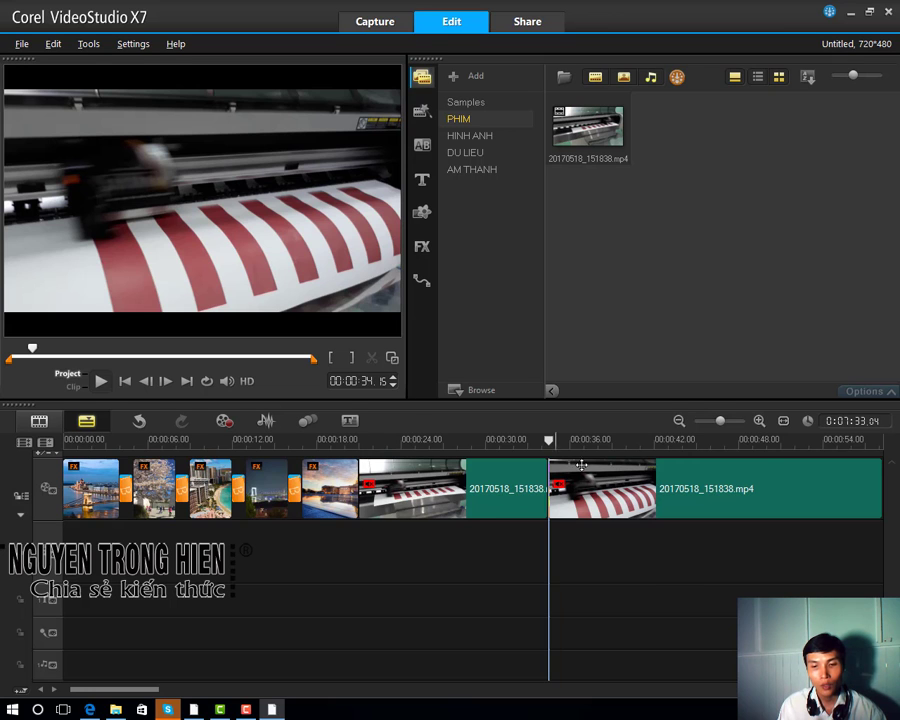
Step: Browse the transitions and insert the Flip transition between the last photo and the first film clip
left_click(422, 145)
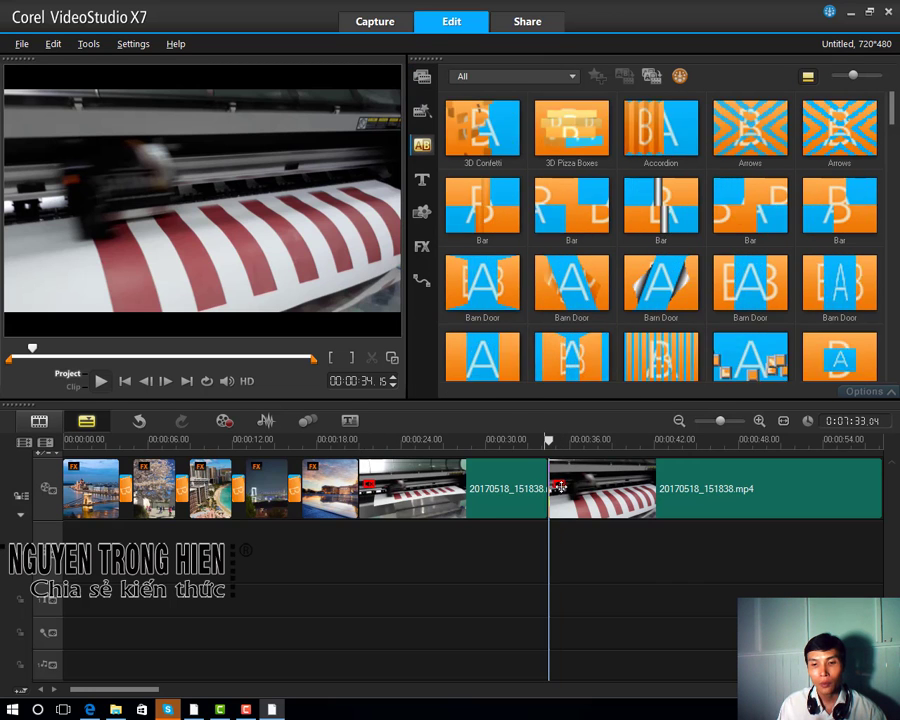
left_click(650, 210)
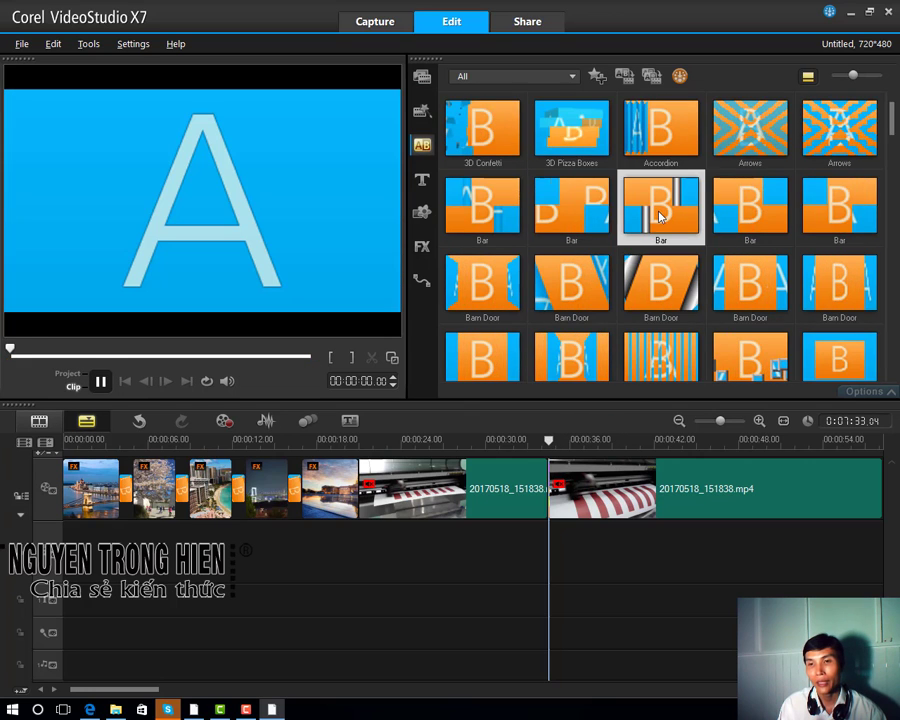
scroll(655, 225, "down", 4)
scroll(660, 215, "down", 4)
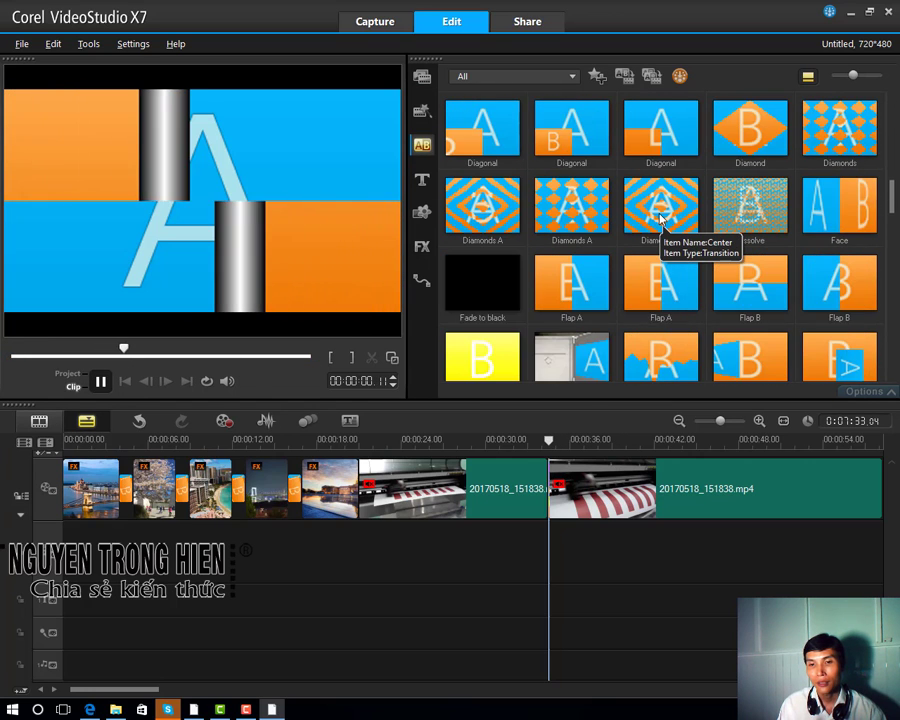
left_click(578, 210)
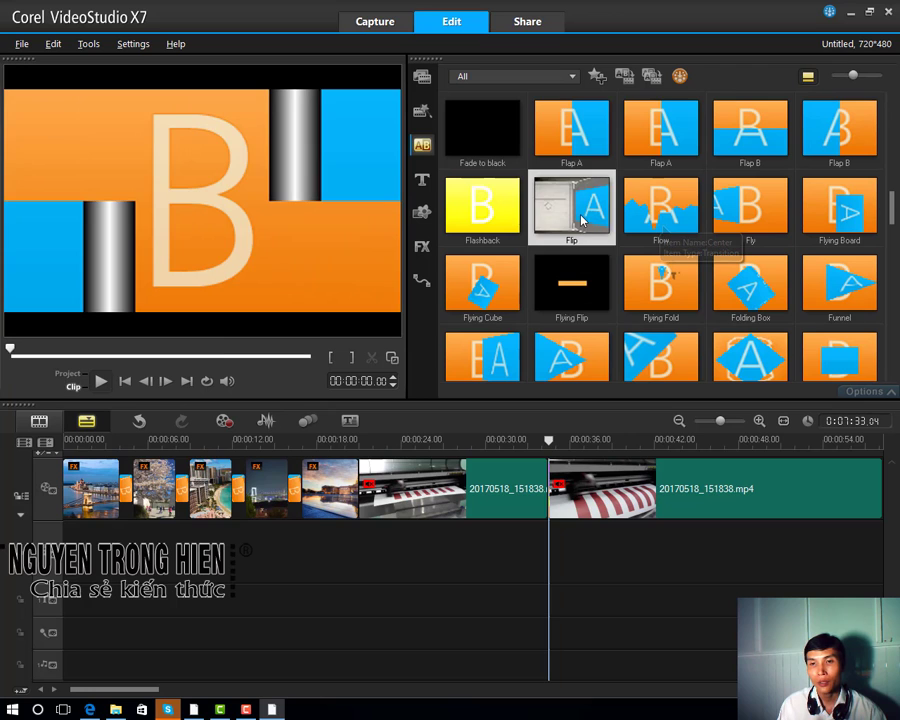
left_click_drag(585, 232, 358, 503)
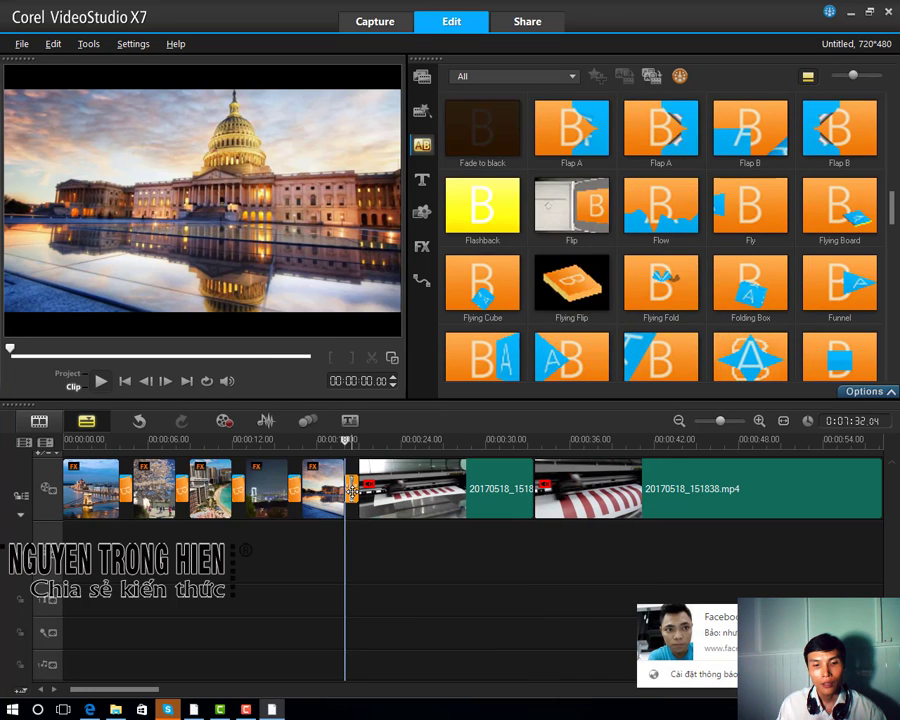
Step: Preview the Flip transition and lengthen it on the timeline to 01.19
left_click(102, 381)
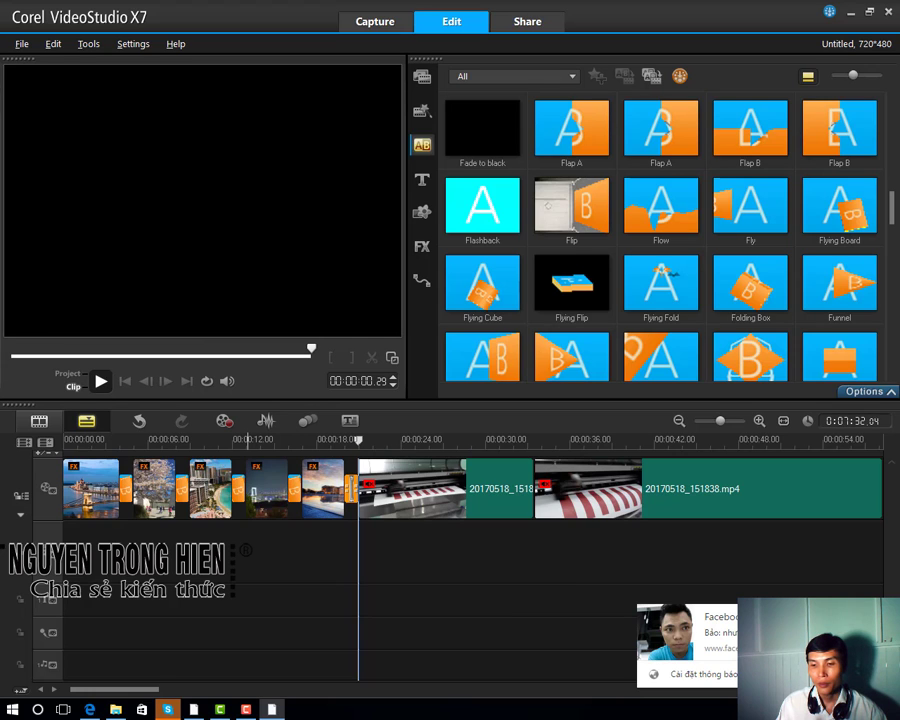
left_click(352, 488)
key("space")
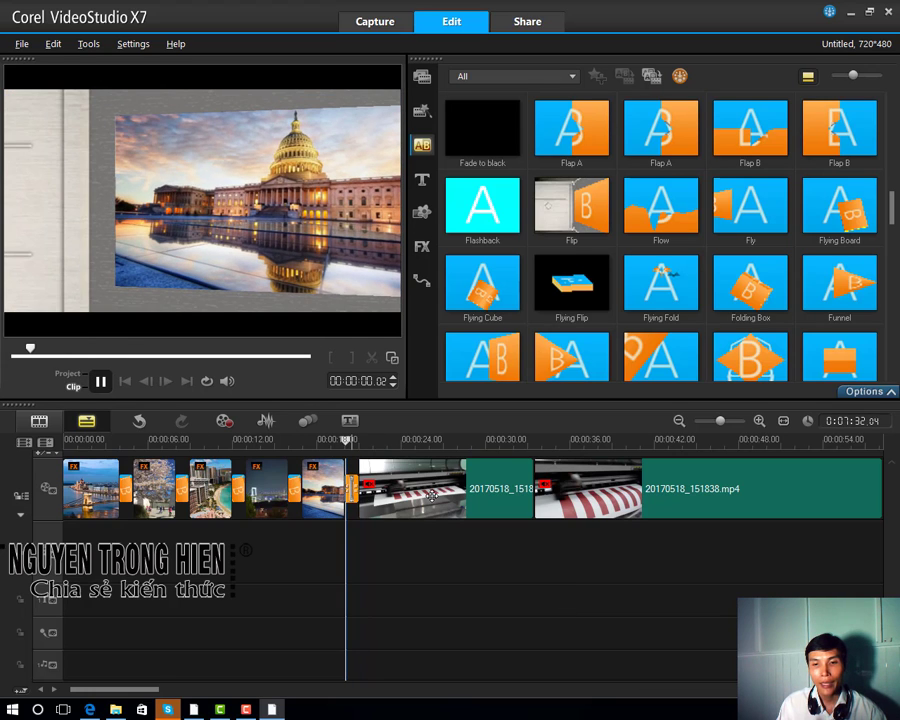
key("space")
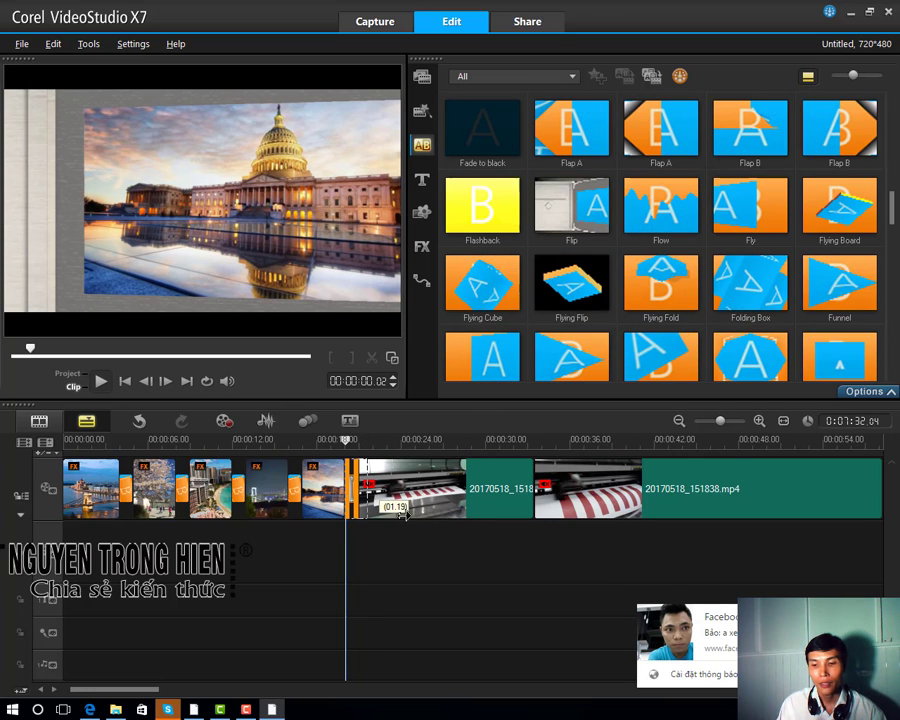
left_click_drag(355, 488, 362, 489)
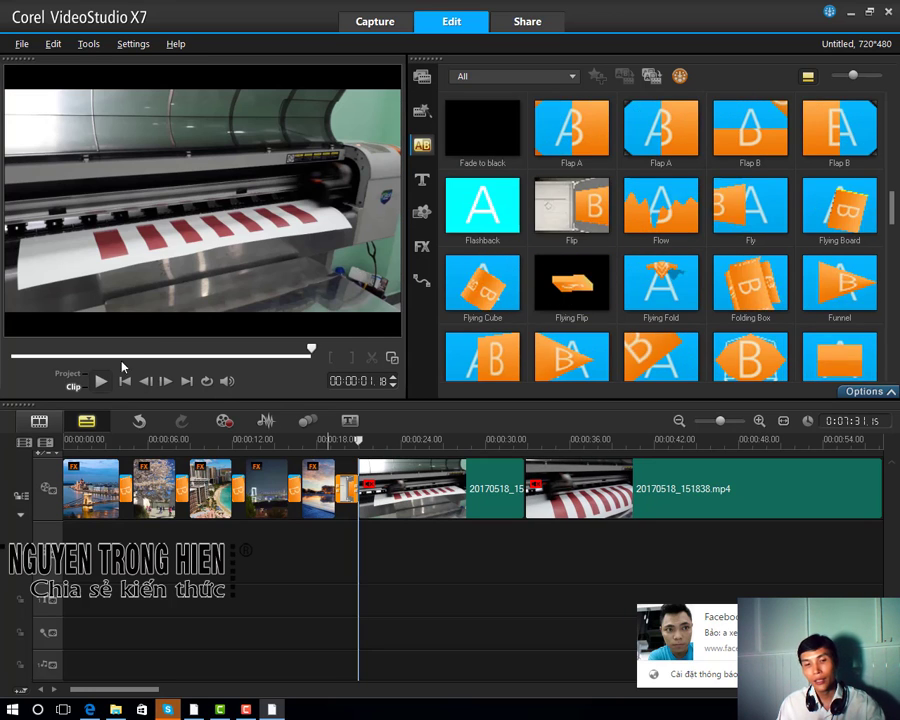
Step: Play the lengthened Flip transition, then replay the project from 00:00:19.16 to check the change from photo to film
left_click(100, 381)
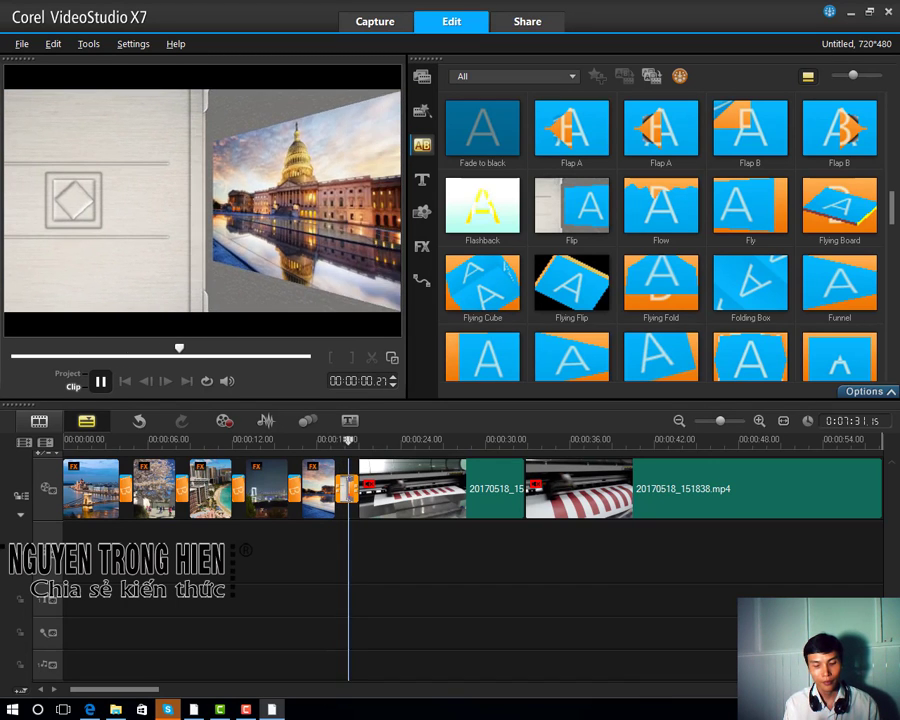
left_click(500, 496)
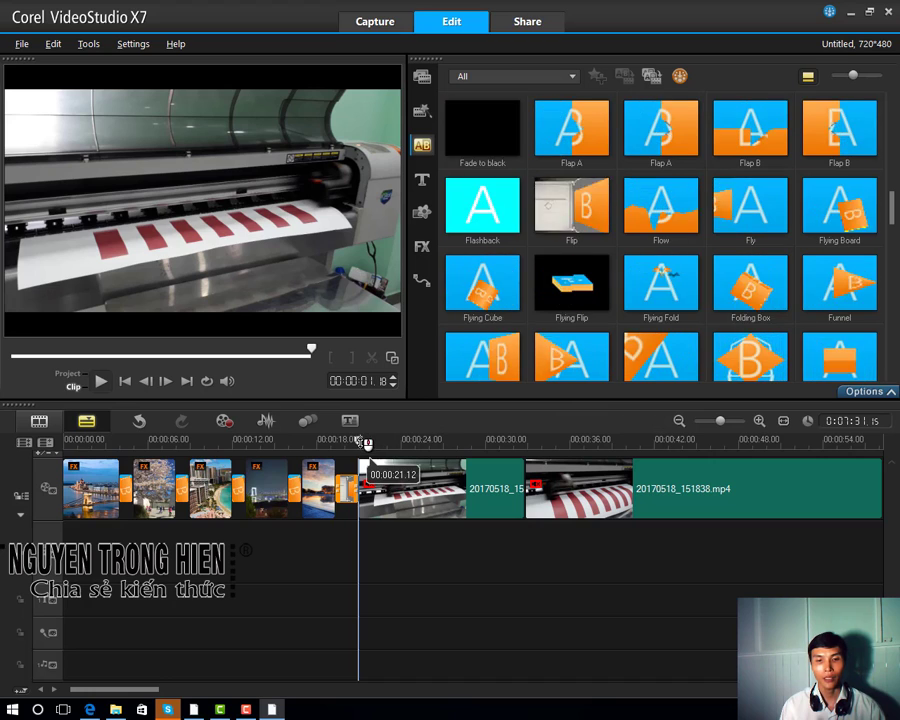
left_click(364, 443)
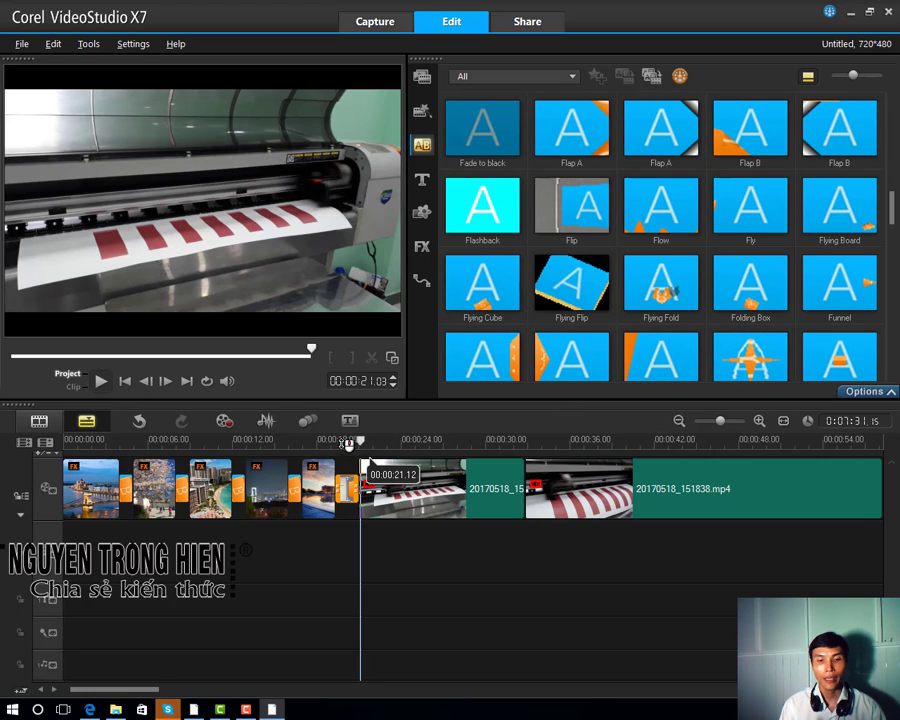
left_click_drag(350, 444, 344, 445)
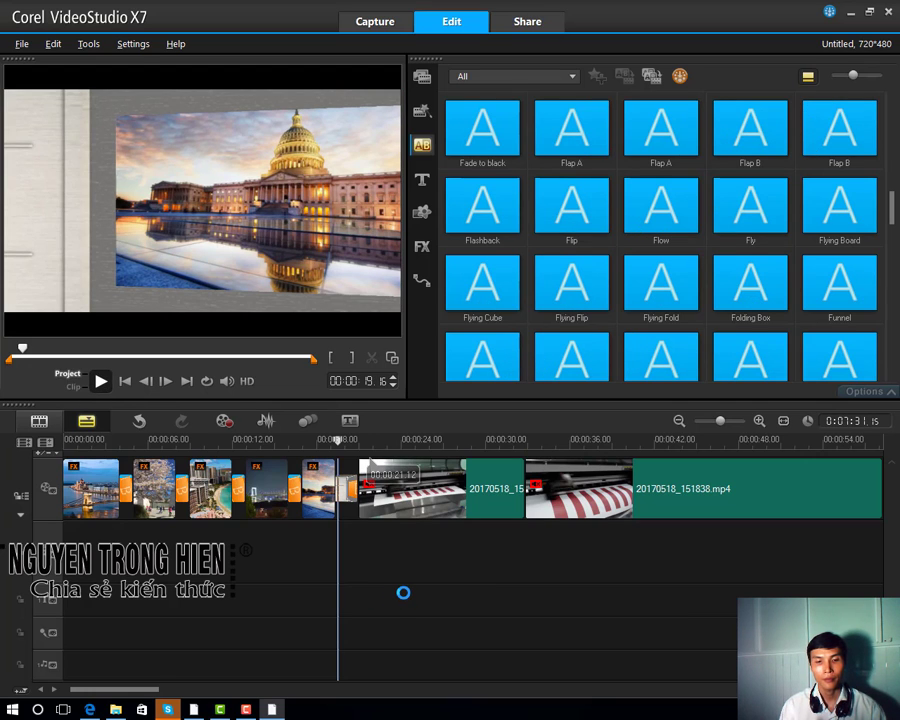
key("space")
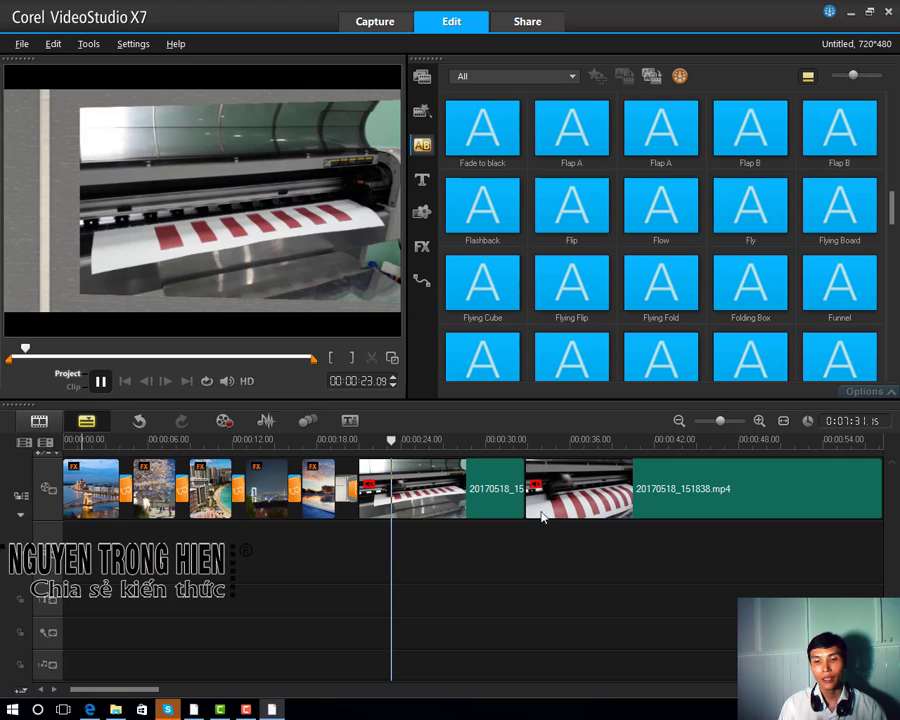
Step: Preview several transitions and insert Flying Cube between the two film clips
left_click(522, 476)
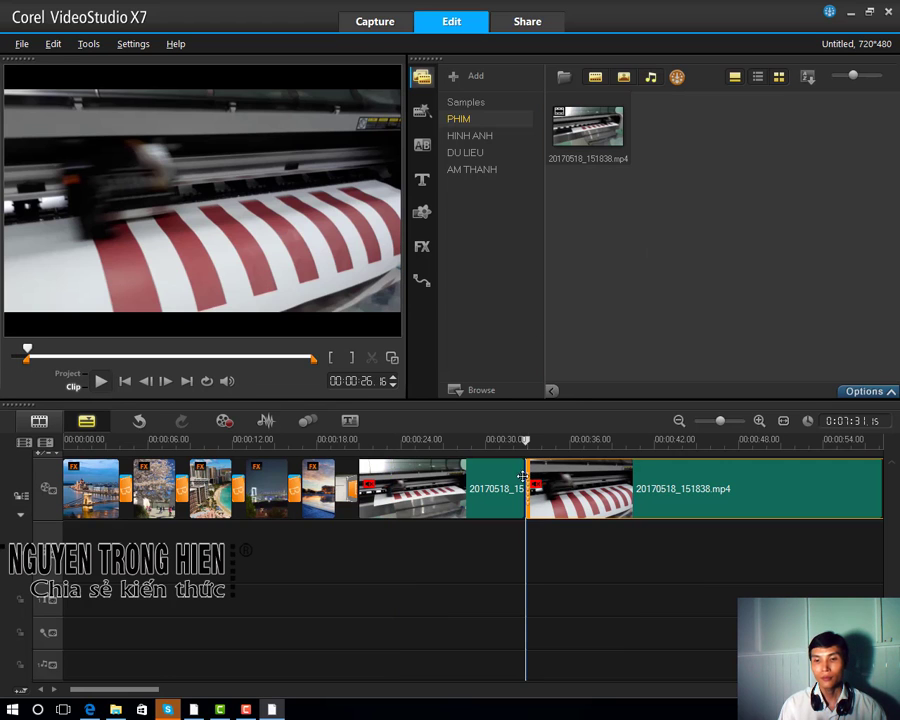
left_click(421, 148)
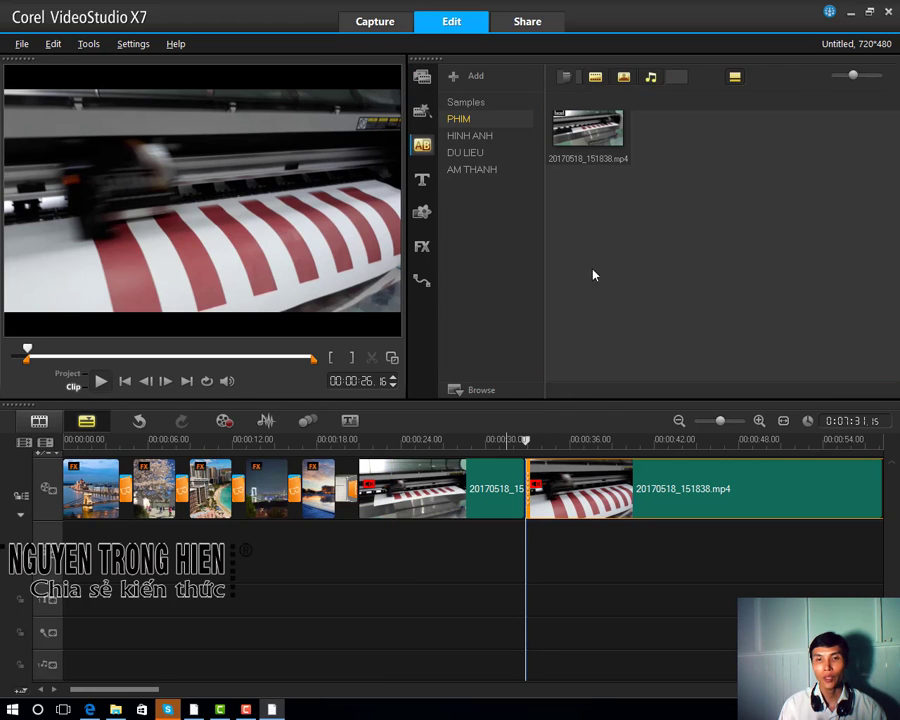
left_click(673, 291)
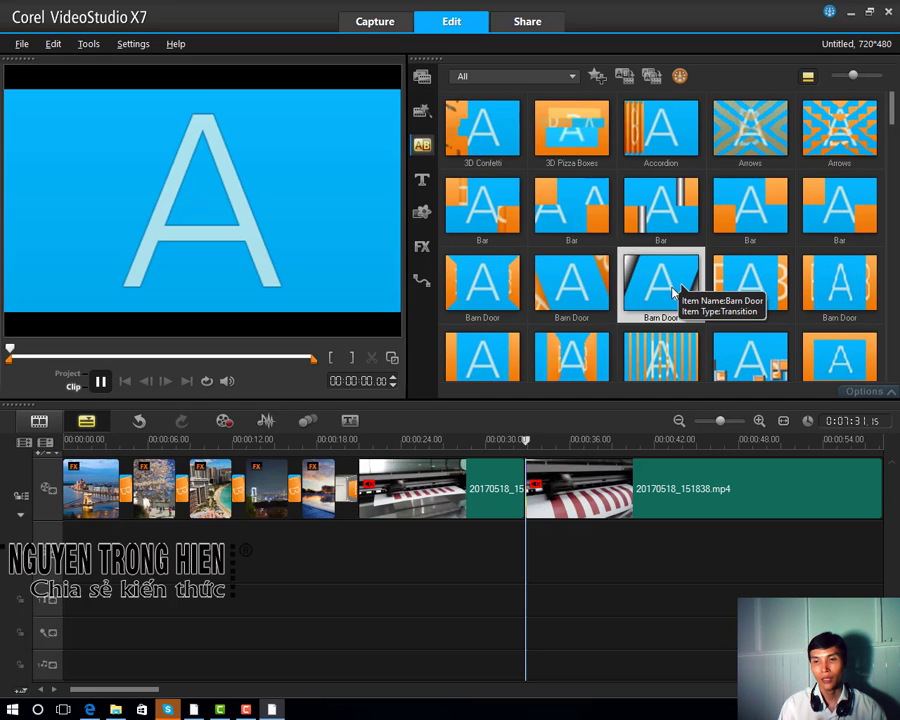
scroll(673, 291, "down", 5)
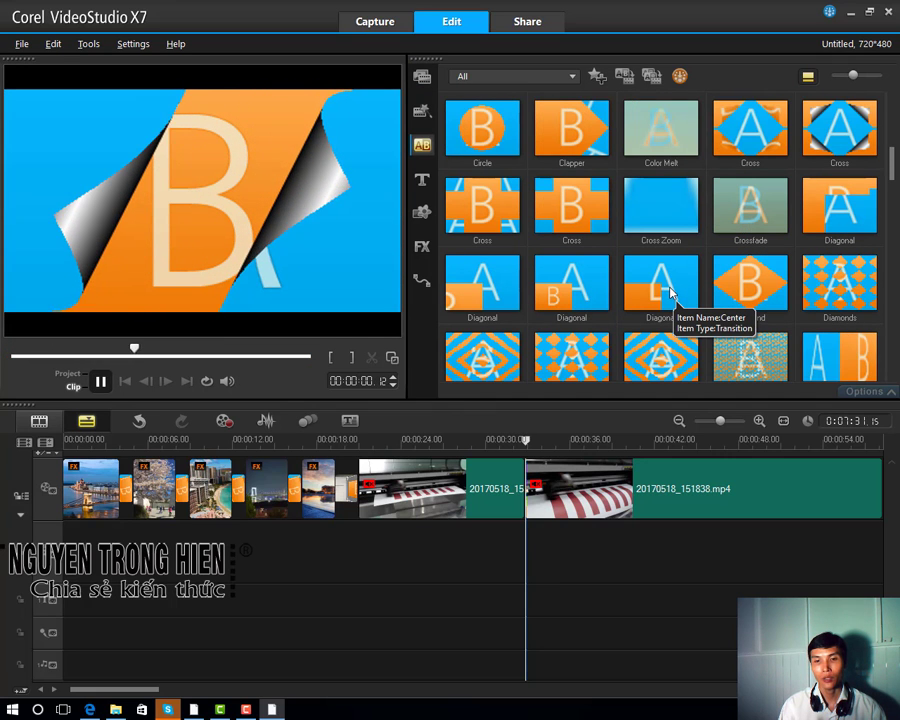
scroll(668, 336, "down", 3)
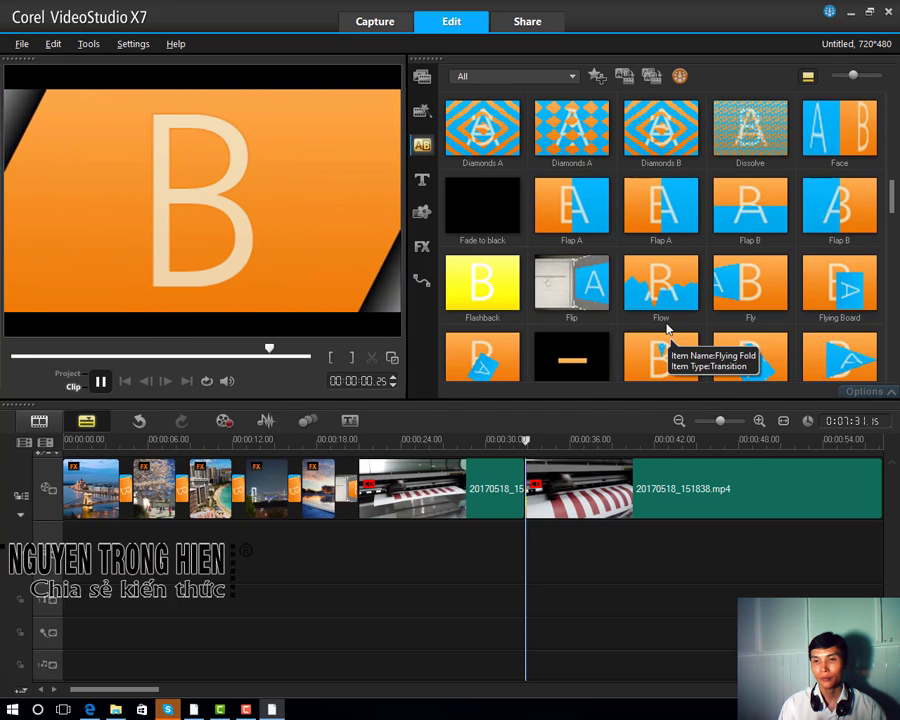
scroll(668, 336, "down", 1)
left_click(685, 298)
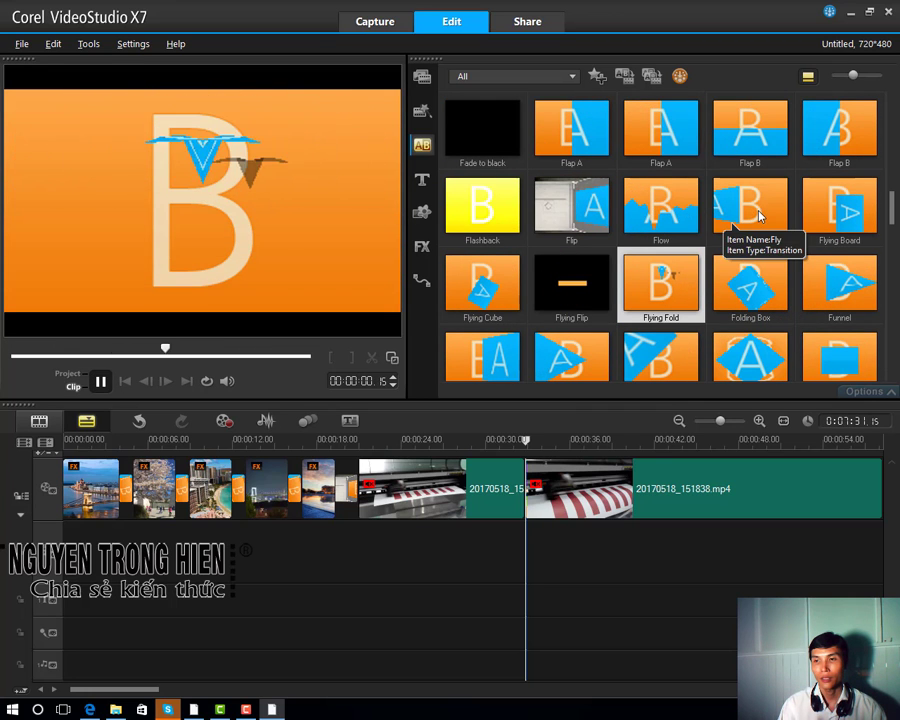
left_click(842, 220)
scroll(785, 288, "down", 1)
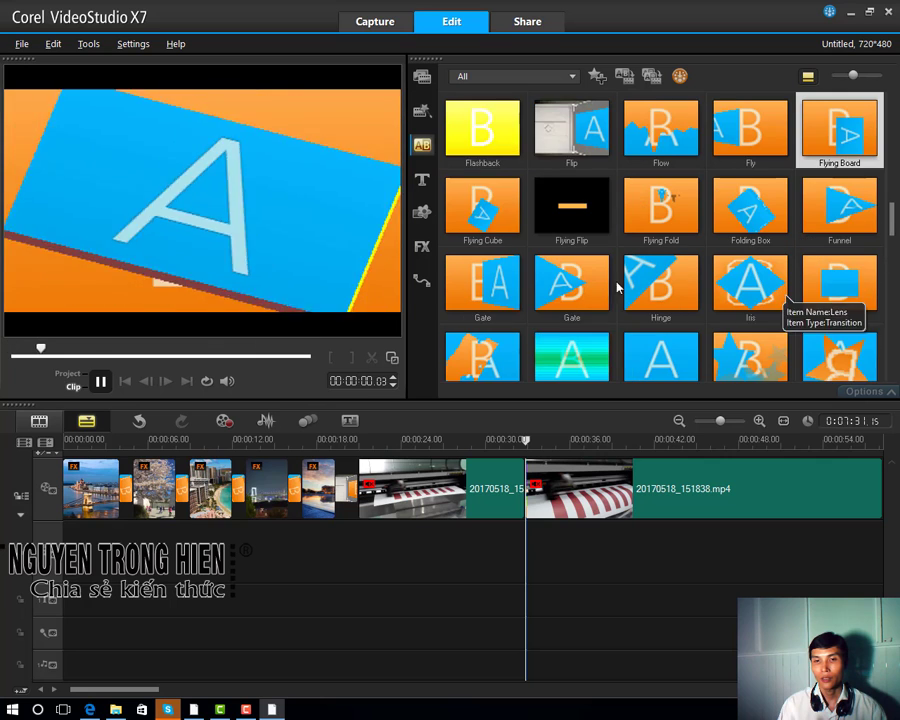
left_click(482, 212)
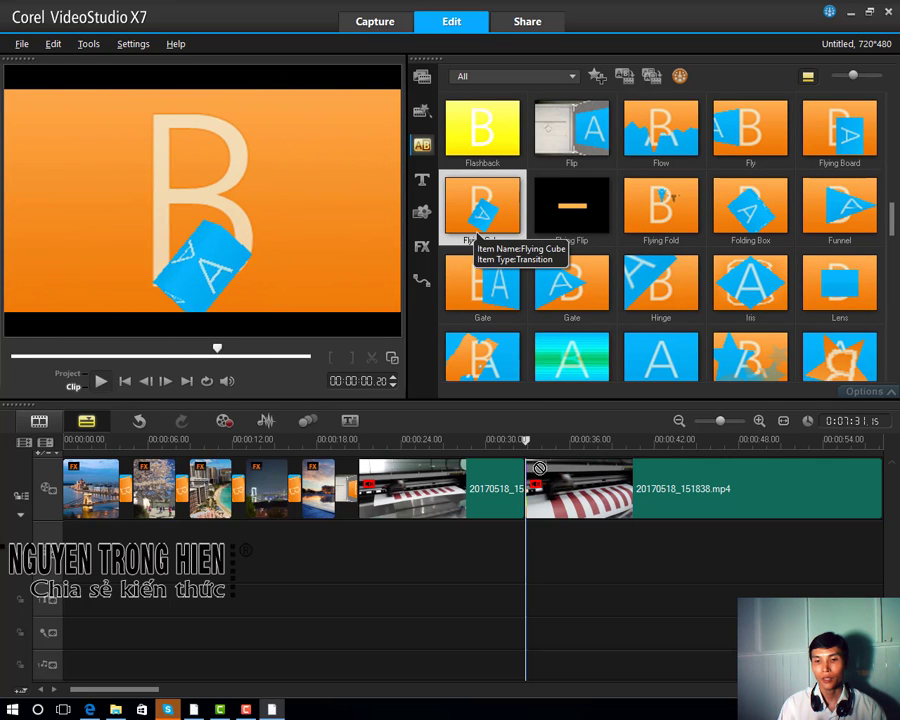
mouse_move(488, 224)
left_mouse_down()
mouse_move(530, 500)
mouse_move(572, 607)
mouse_move(562, 585)
left_mouse_up()
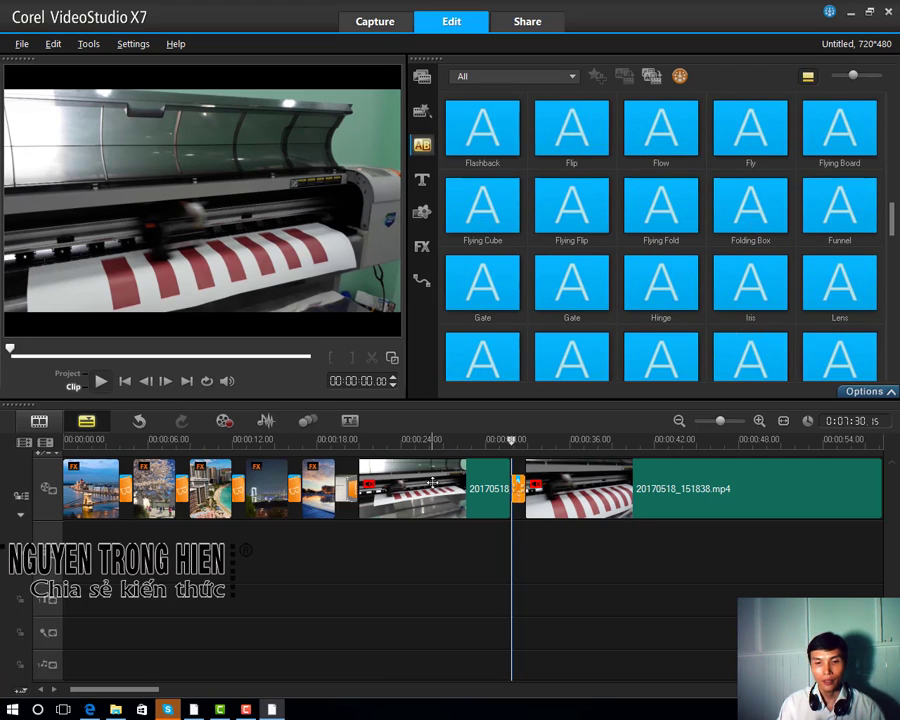
Step: Switch to File Explorer and open the DATA folder inside XU LY PHIM YOUTUBE
scroll(443, 442, "down", 1)
scroll(443, 442, "down", 4)
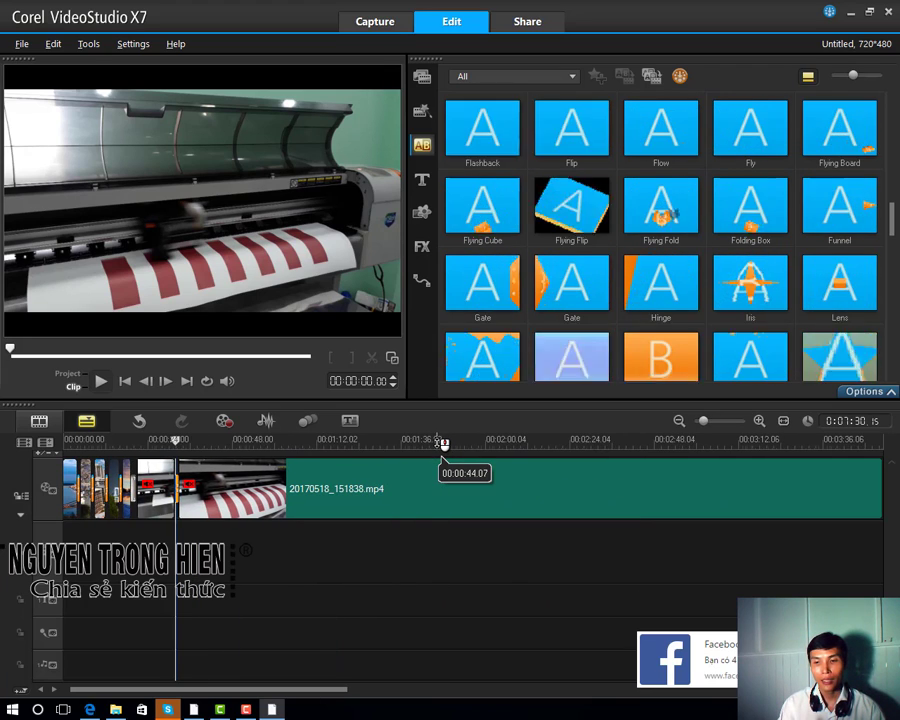
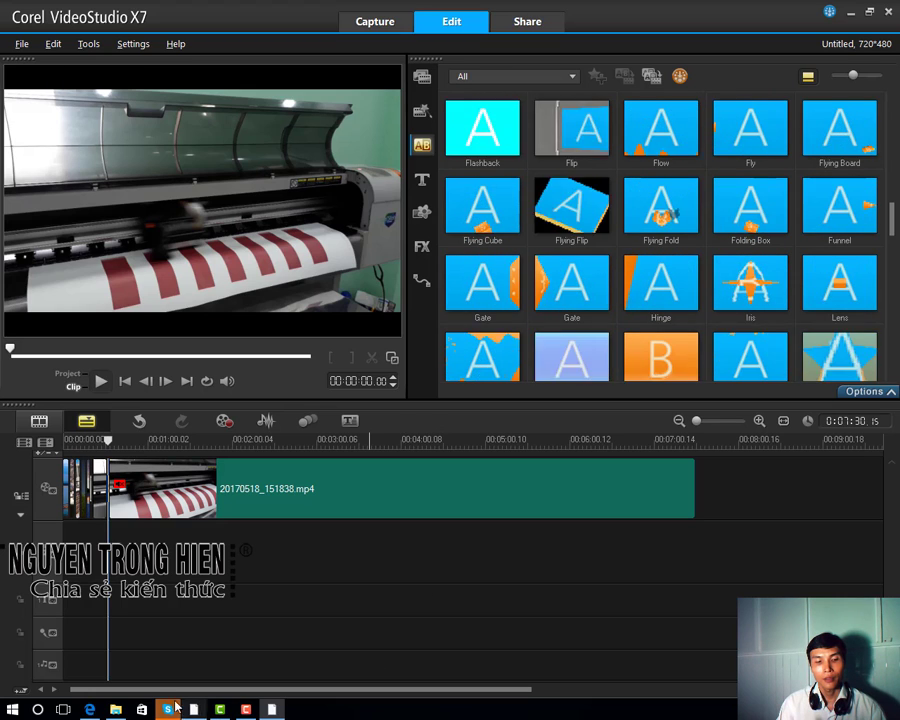
mouse_move(117, 711)
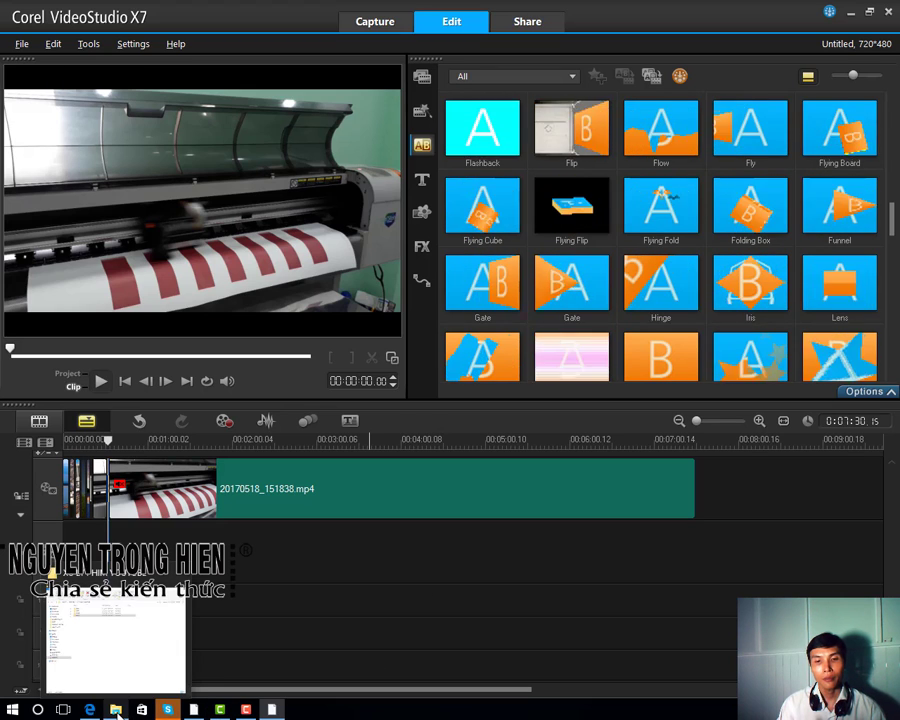
left_click(134, 676)
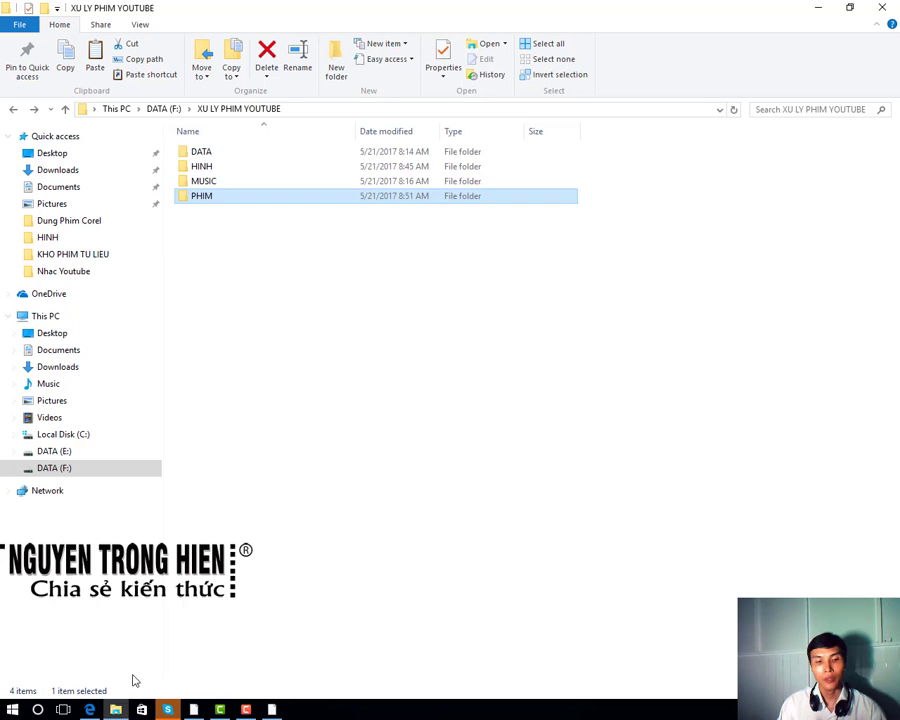
double_click(205, 152)
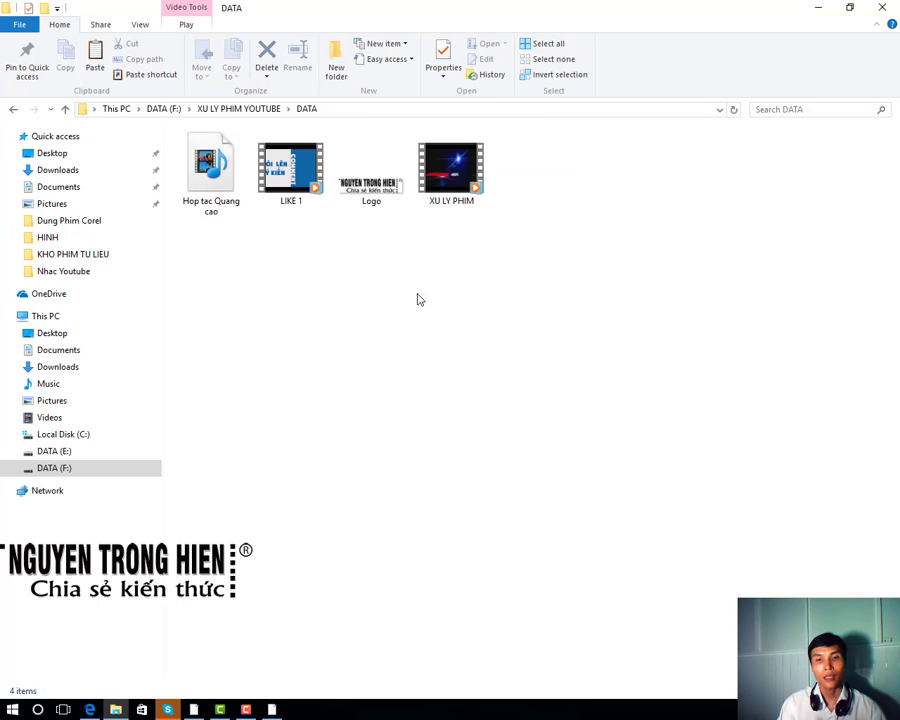
Step: Rename the XU LY PHIM video file as INTRO
left_click(472, 195)
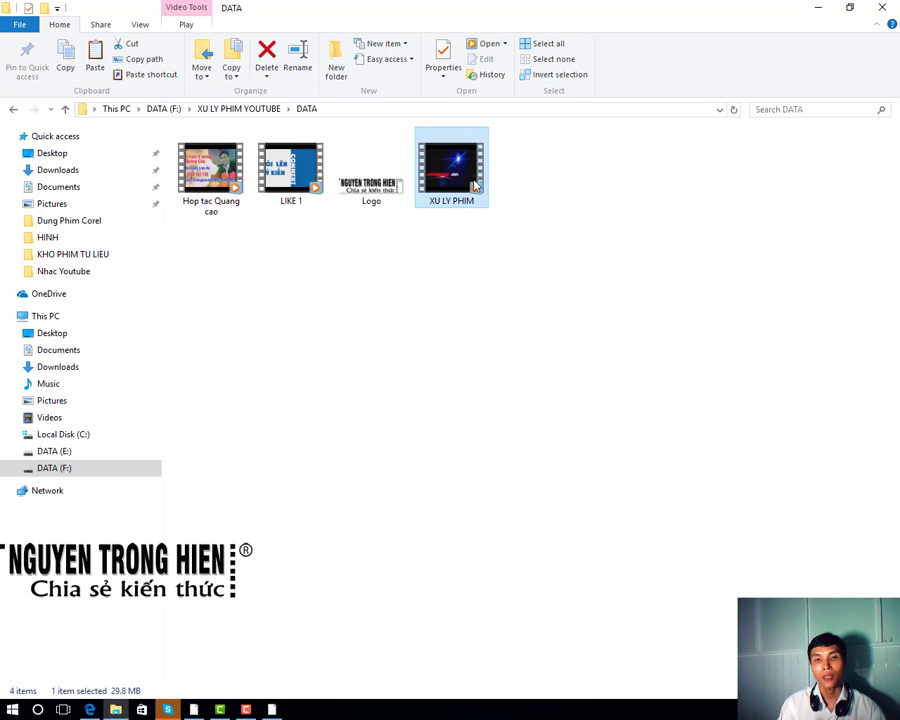
right_click(475, 182)
left_click(514, 436)
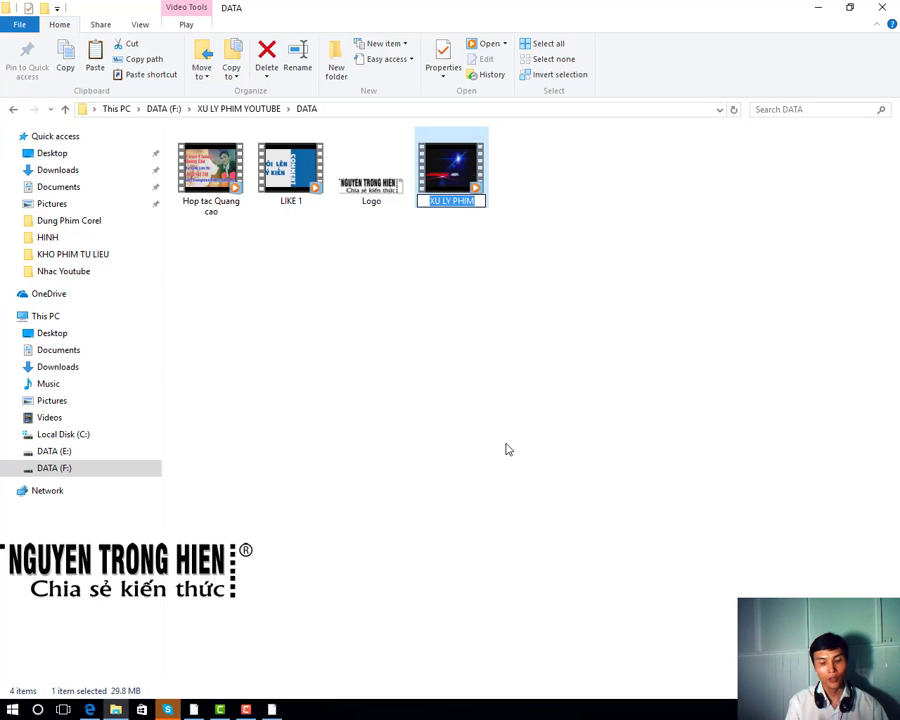
key("Return")
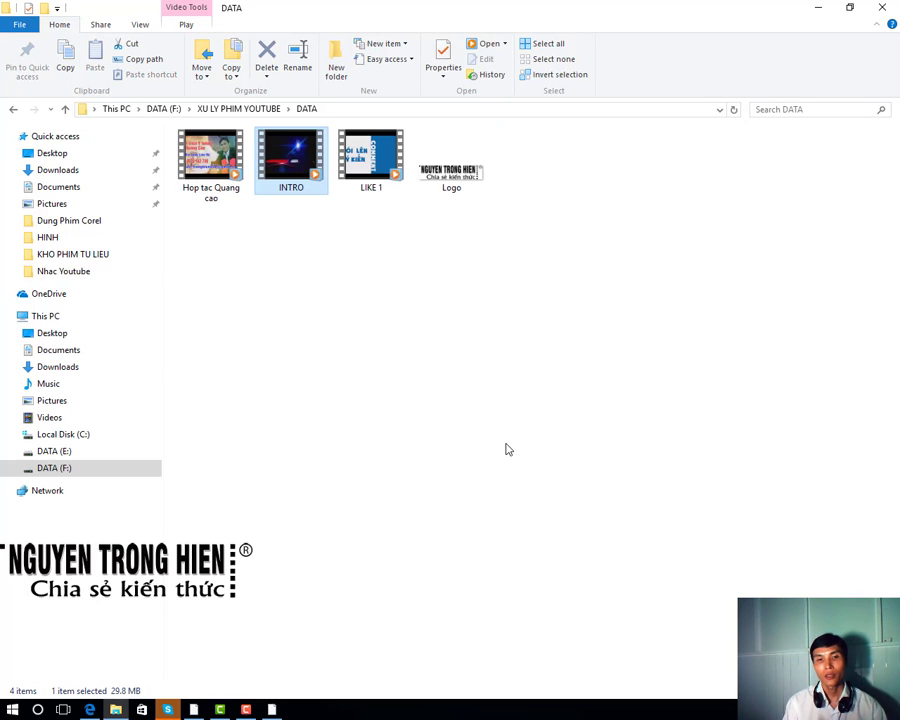
left_click(226, 199)
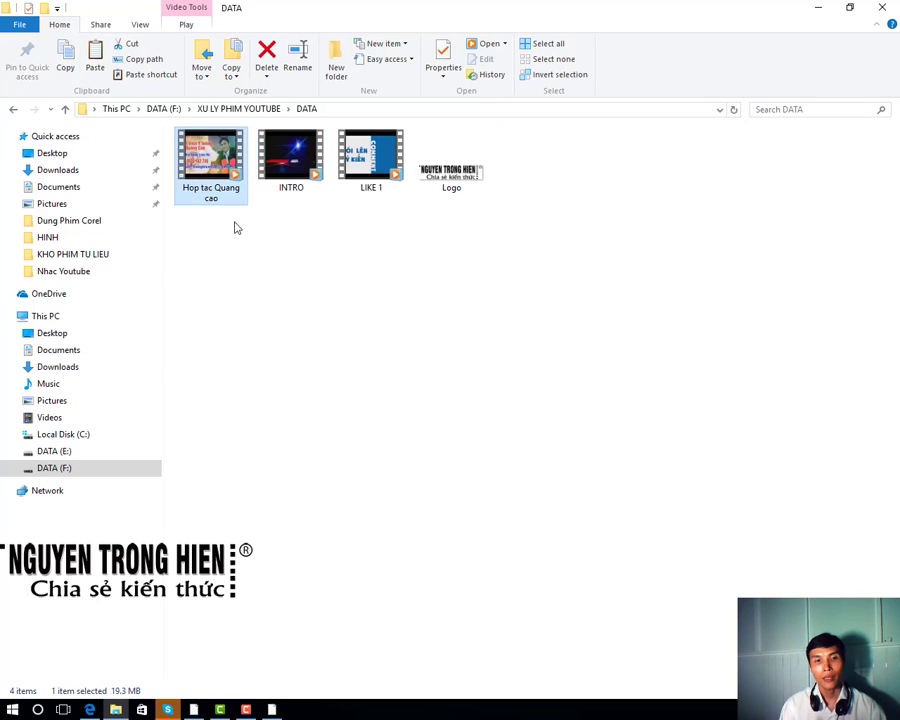
left_click(391, 158)
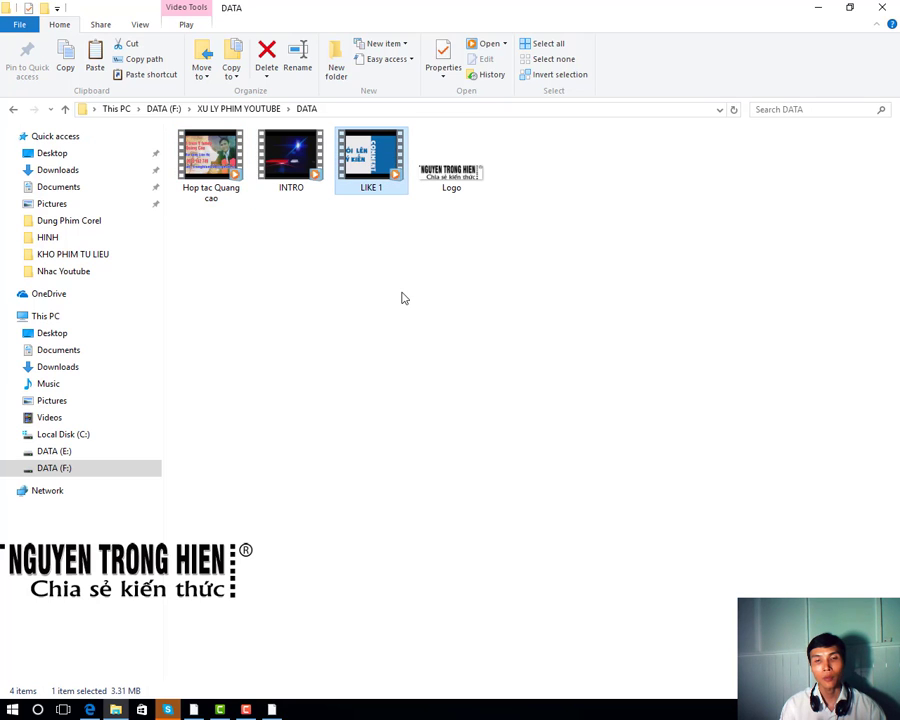
Step: Switch to Corel VideoStudio X7 and open the DU LIEU folder in the media library
left_click(482, 163)
left_click(270, 618)
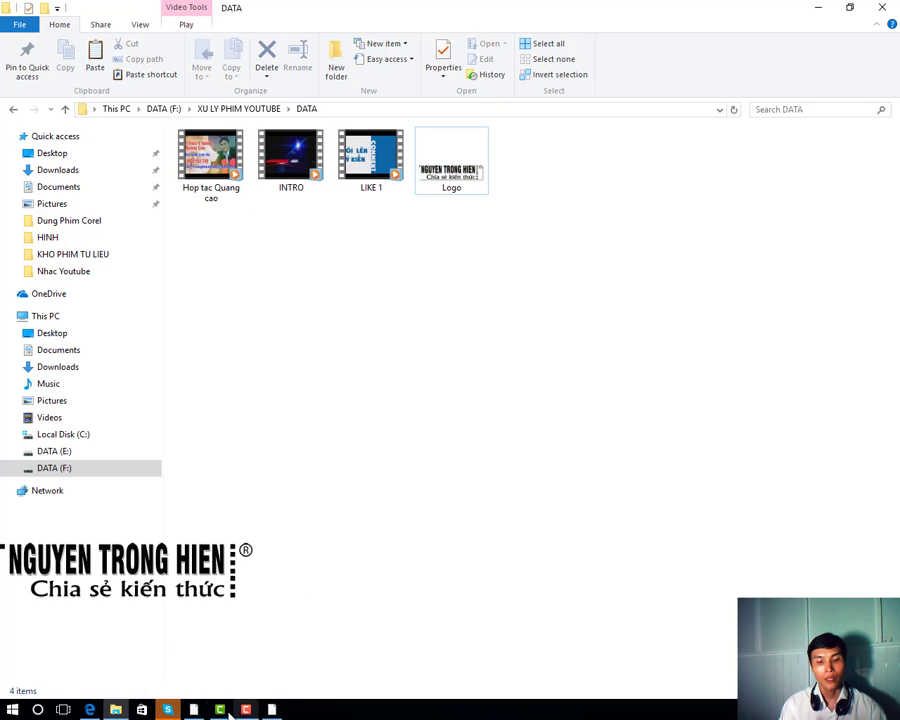
left_click(221, 710)
left_click(221, 710)
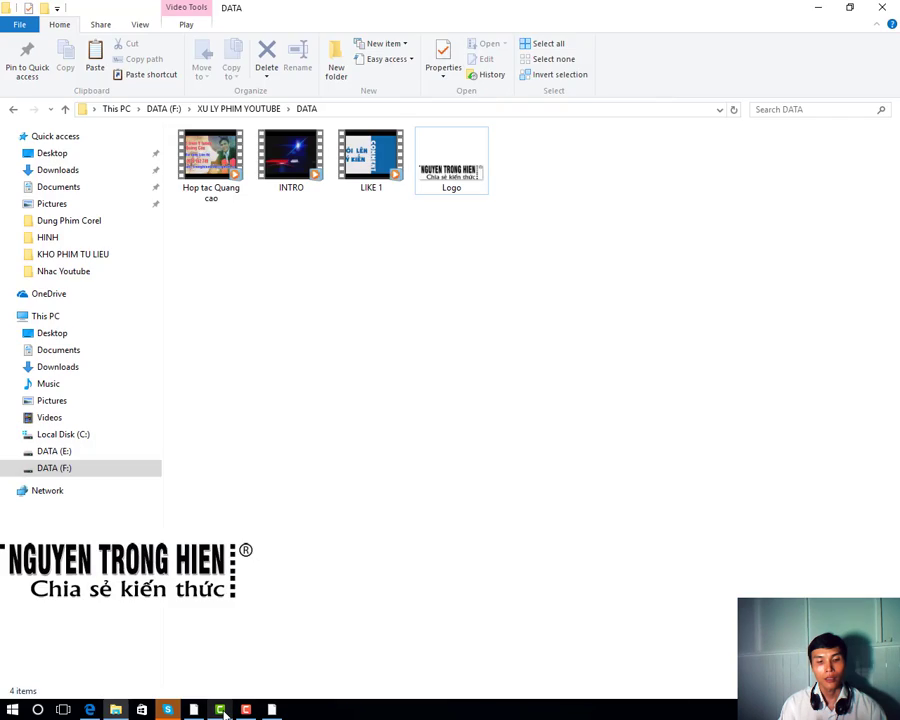
left_click(221, 710)
left_click(221, 710)
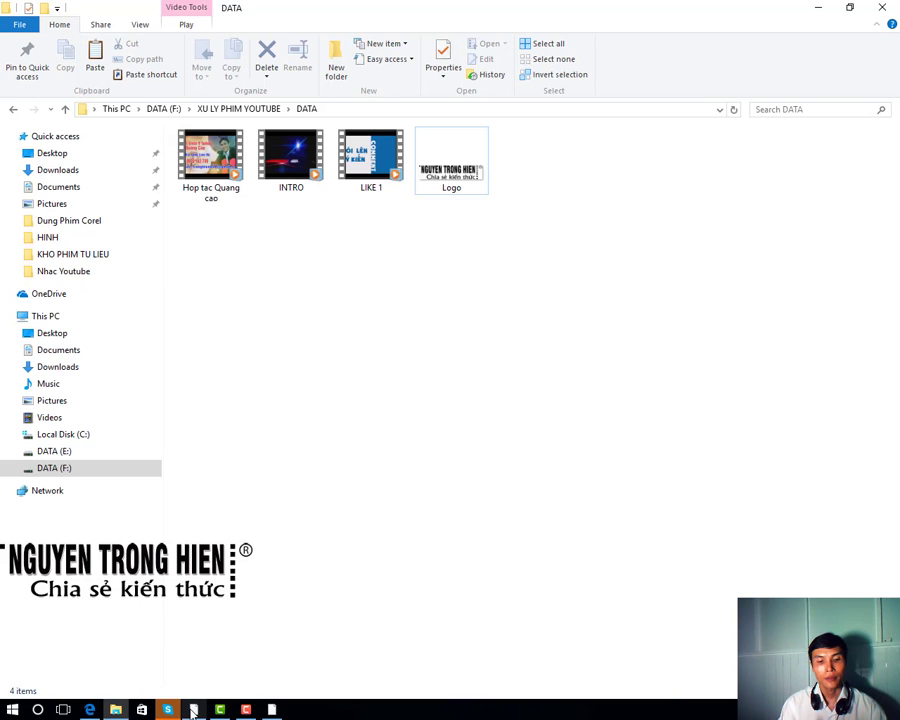
left_click(271, 709)
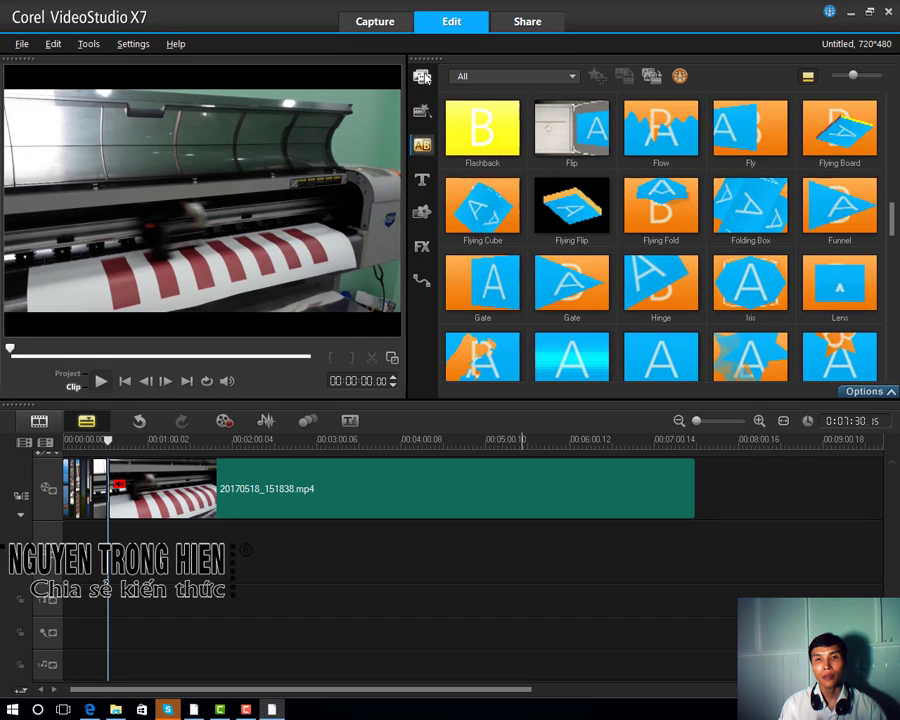
left_click(422, 77)
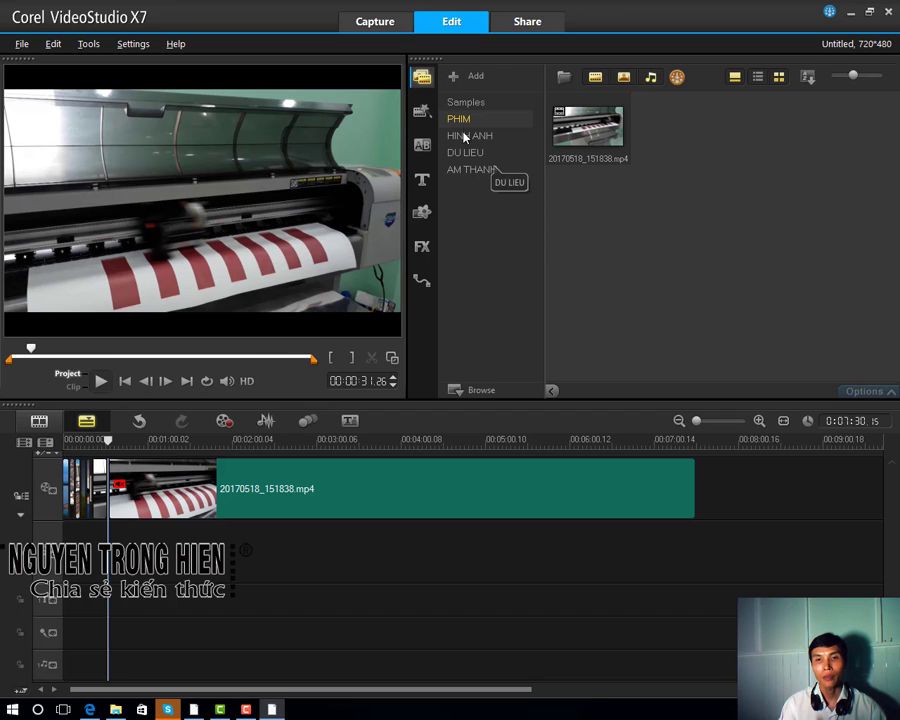
left_click(466, 153)
Step: Import Hop tac Quang cao.mp4, INTRO.mp4, LIKE 1.mp4 and Logo.png from the DATA folder into the DU LIEU library folder
right_click(640, 159)
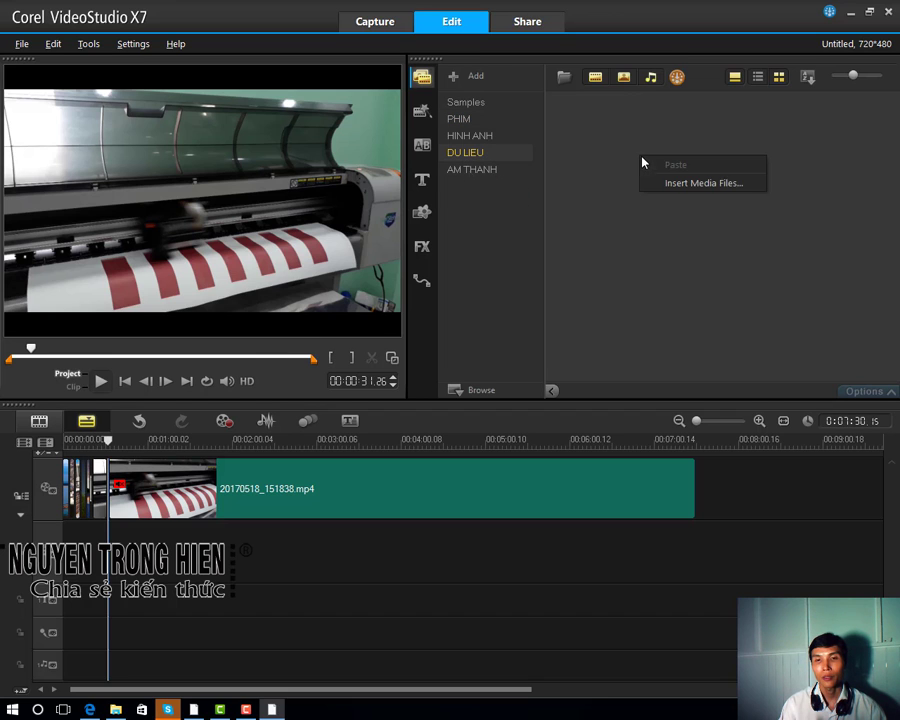
left_click(678, 188)
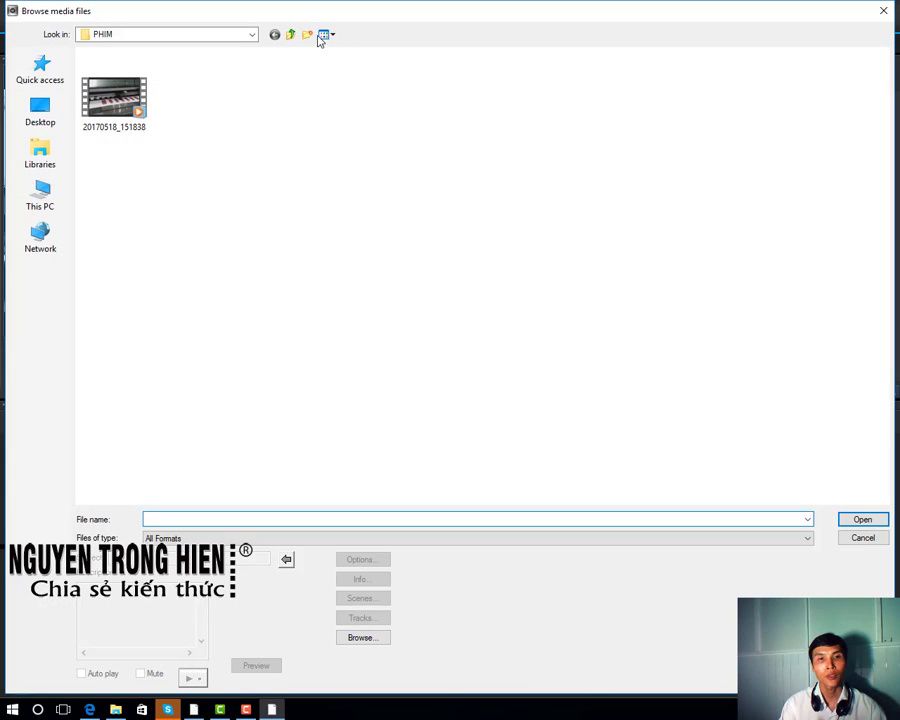
left_click(288, 36)
double_click(100, 70)
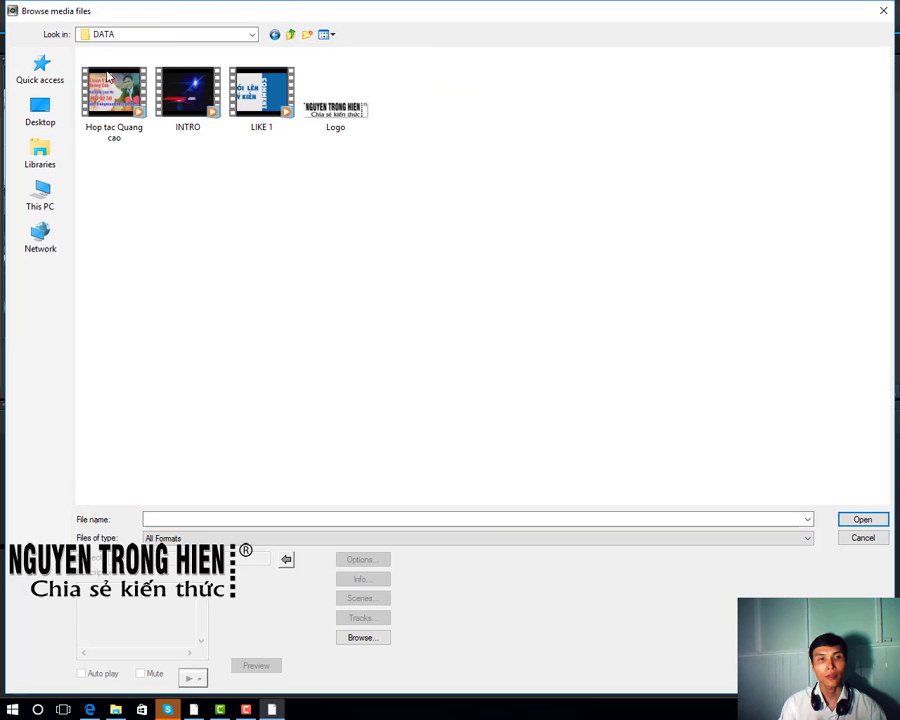
left_click_drag(498, 211, 62, 56)
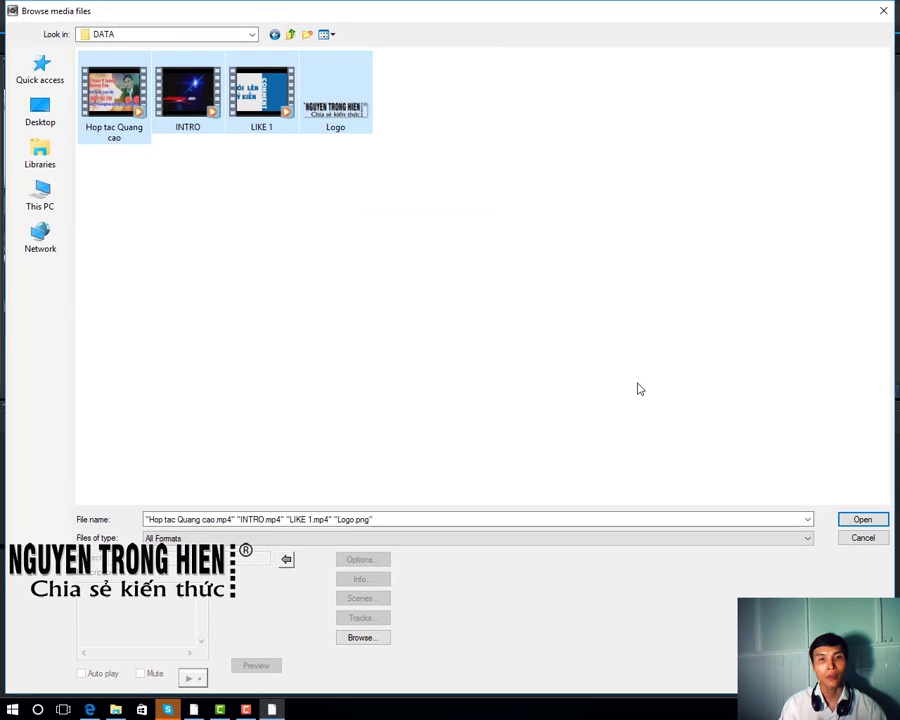
left_click(864, 519)
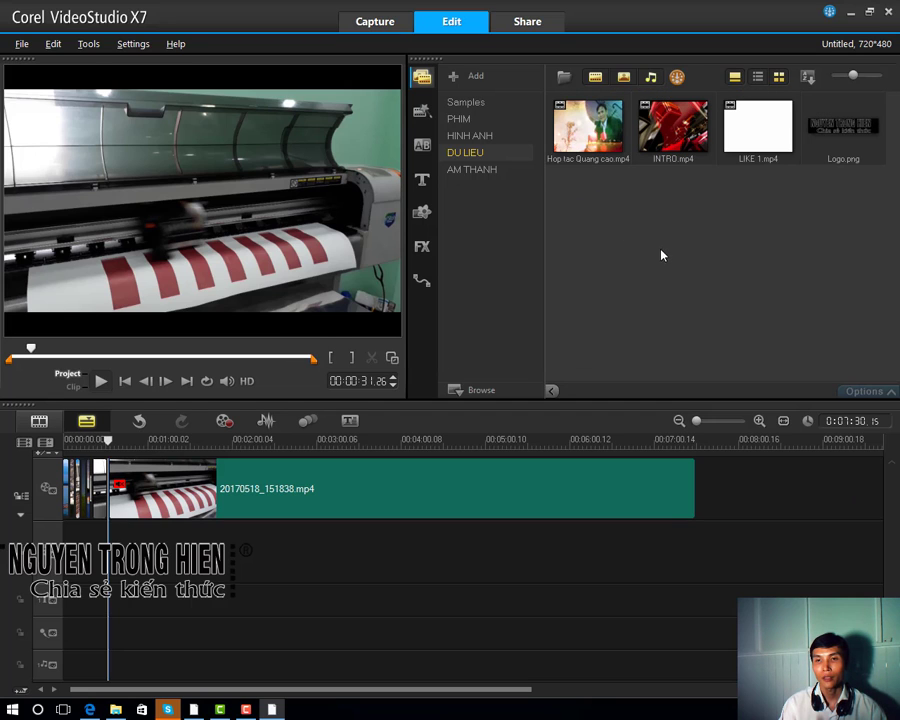
Step: Insert INTRO.mp4 at the very beginning of the video track, before the first picture
scroll(85, 444, "up", 2)
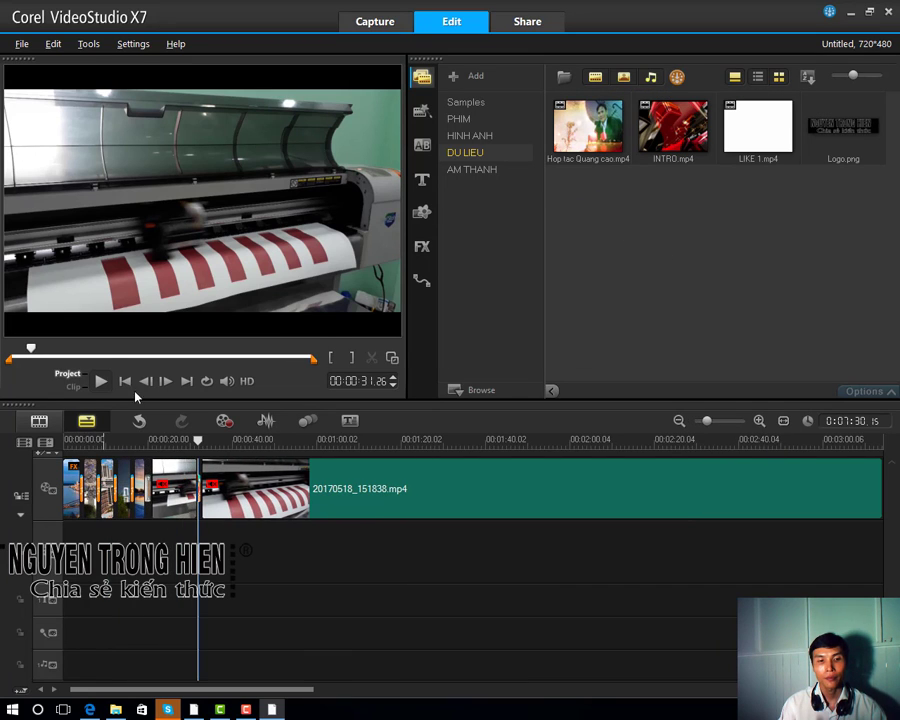
key("Home")
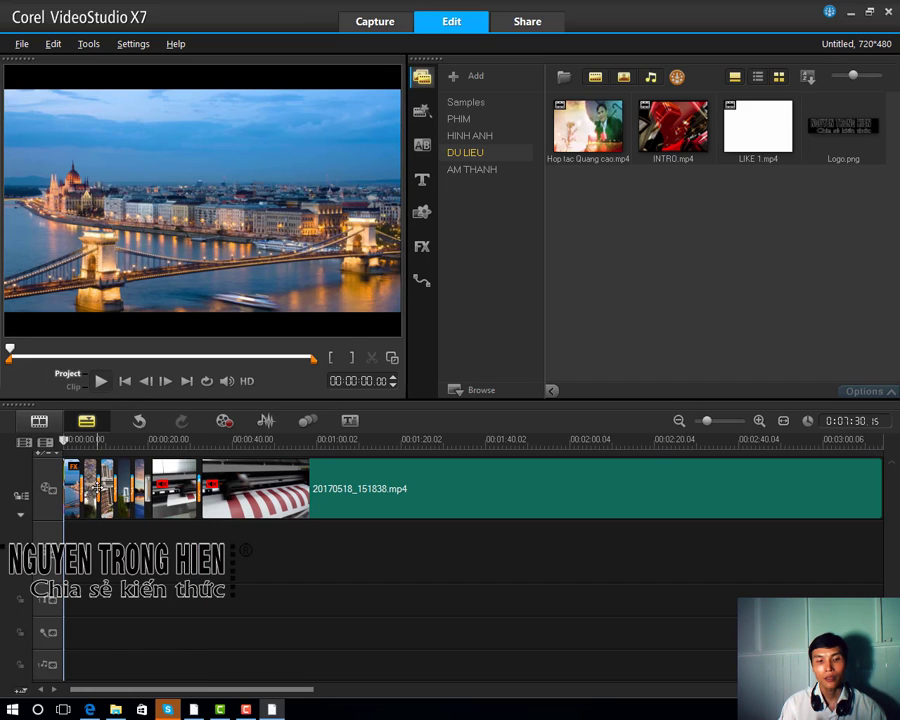
left_click(588, 146)
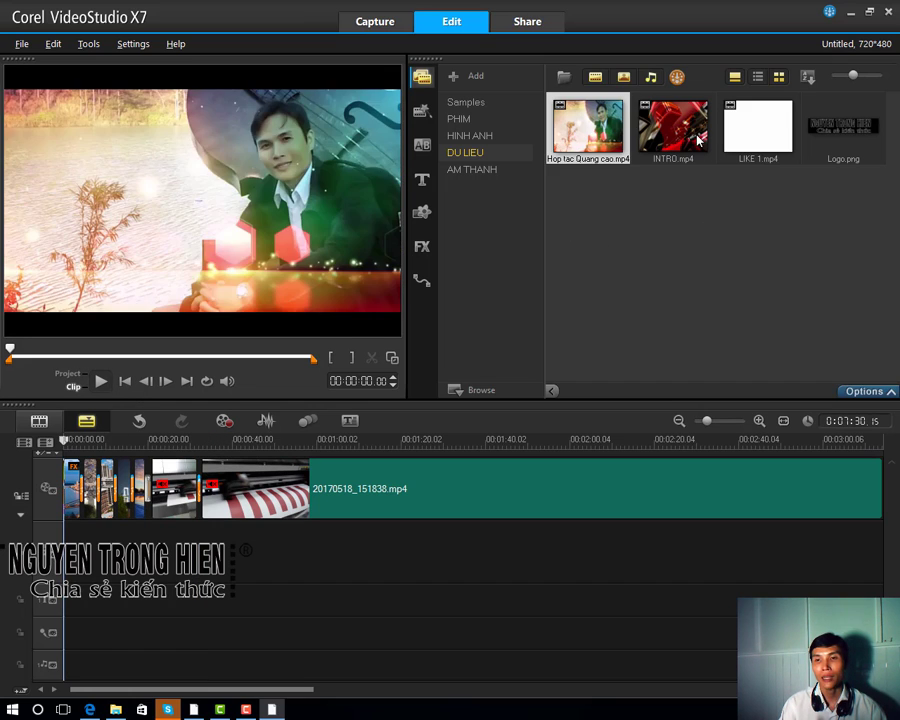
left_click(690, 142)
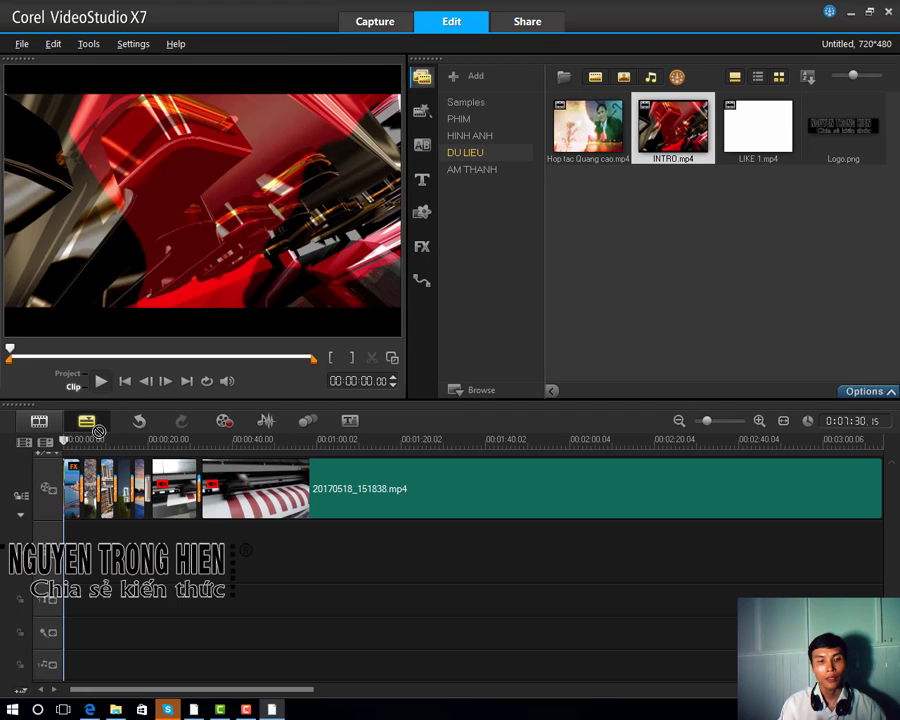
left_click_drag(98, 430, 70, 478)
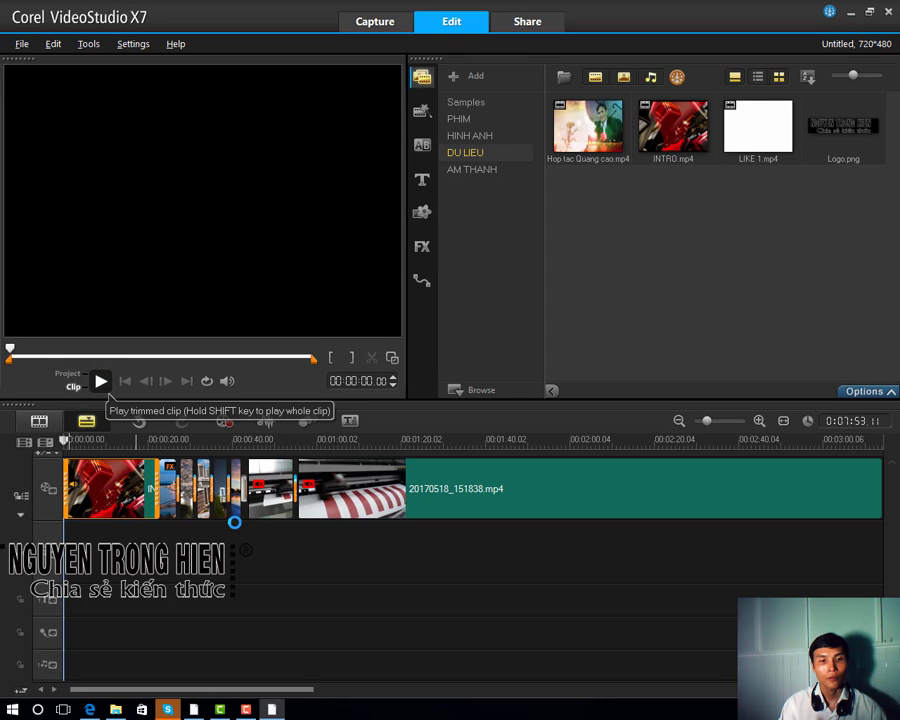
Step: Preview the first seconds of the intro clip on the video track
left_click(101, 381)
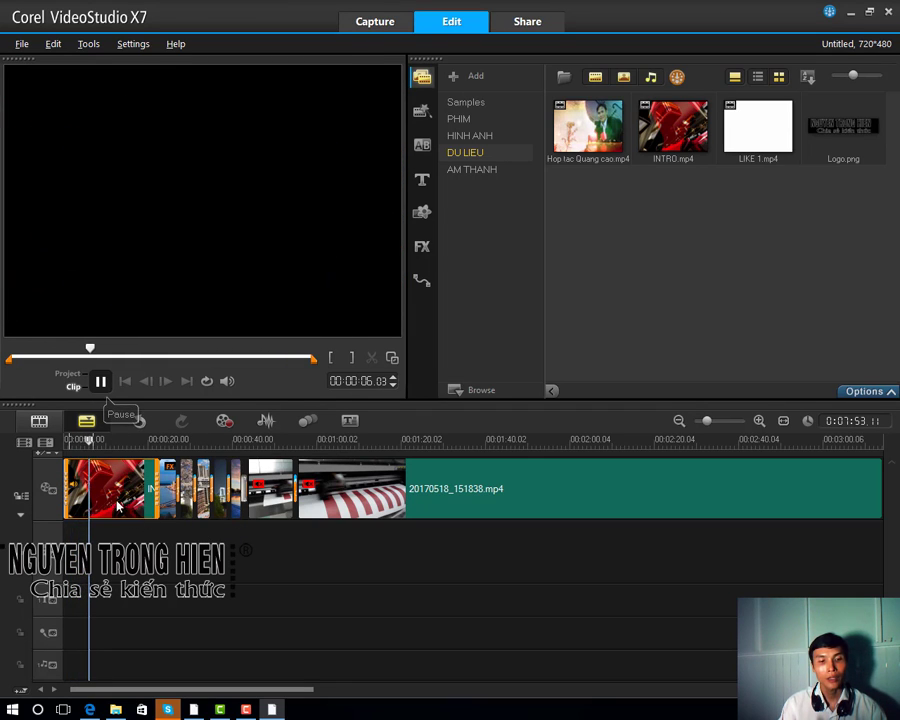
left_click(103, 386)
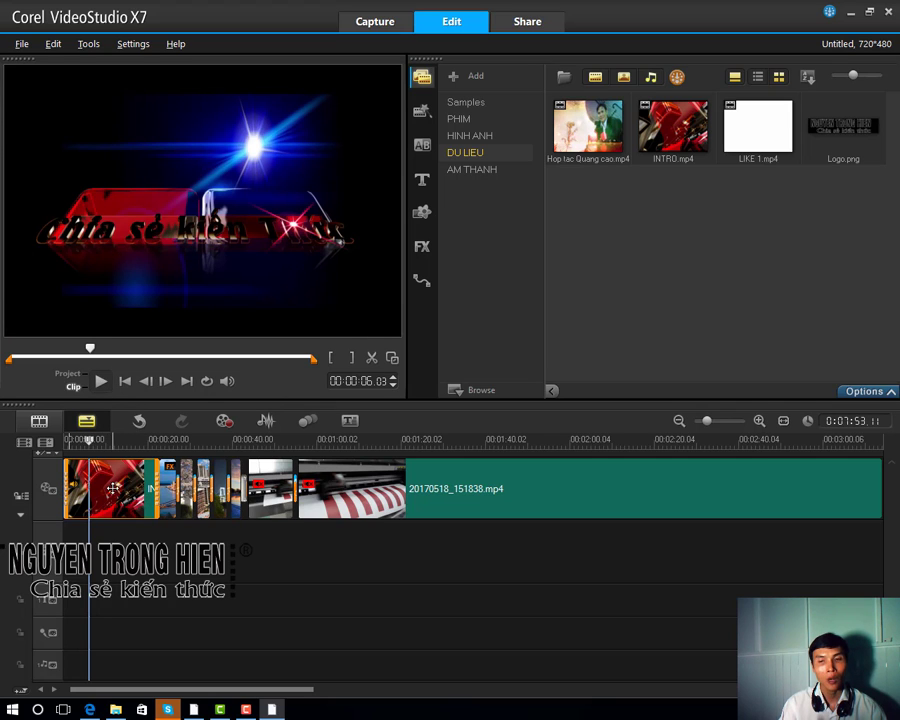
left_click_drag(142, 446, 140, 446)
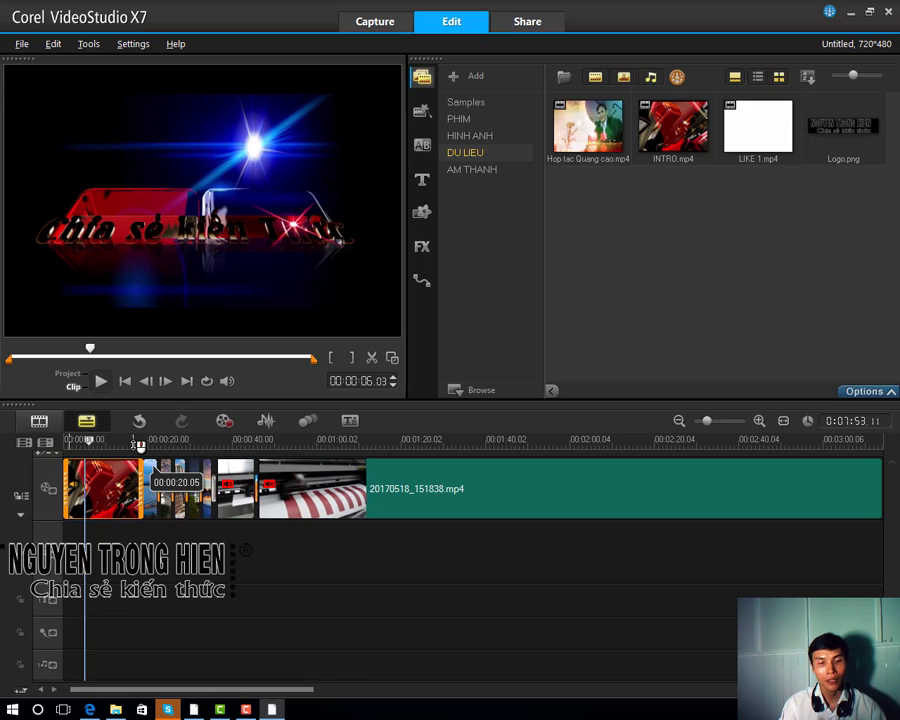
Step: Append Hop tac Quang cao.mp4 and LIKE 1.mp4, in that order, after 20170518_151838.mp4 at the end of the video track
scroll(267, 440, "down", 3)
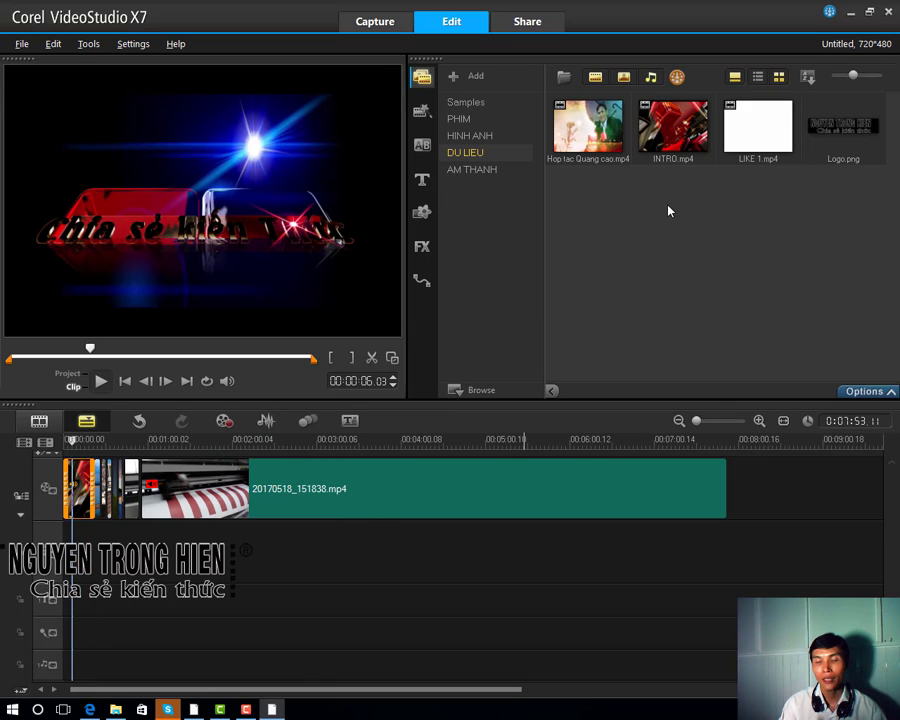
left_click(591, 142)
left_click_drag(714, 342, 753, 528)
left_click_drag(760, 128, 483, 460)
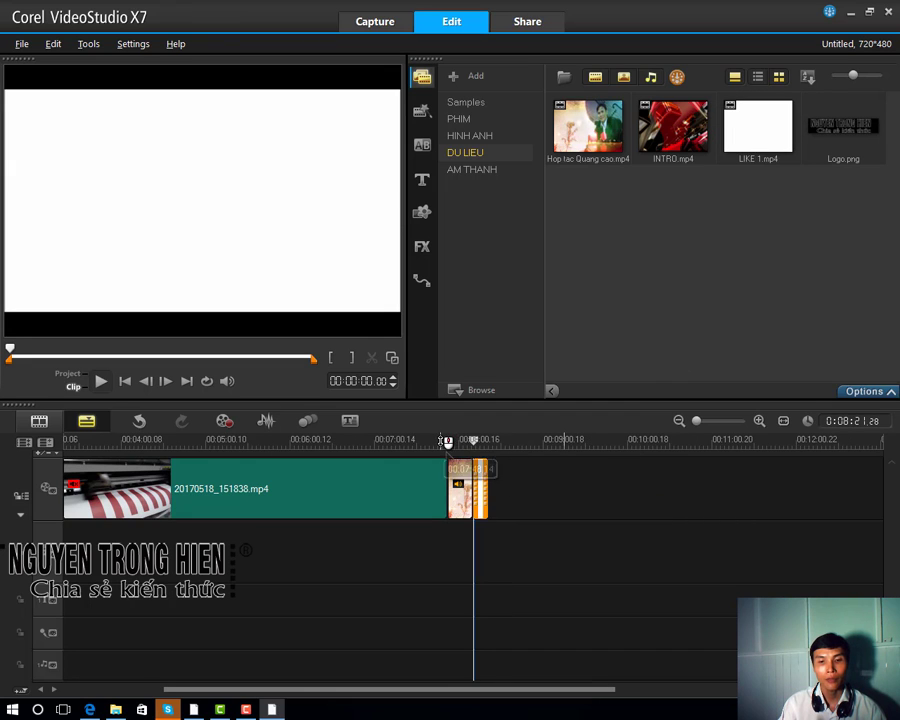
Step: Play the project from 00:07:47.14 across the cut between 20170518_151838.mp4 and the Hop tac Quang cao clip
left_click(441, 442)
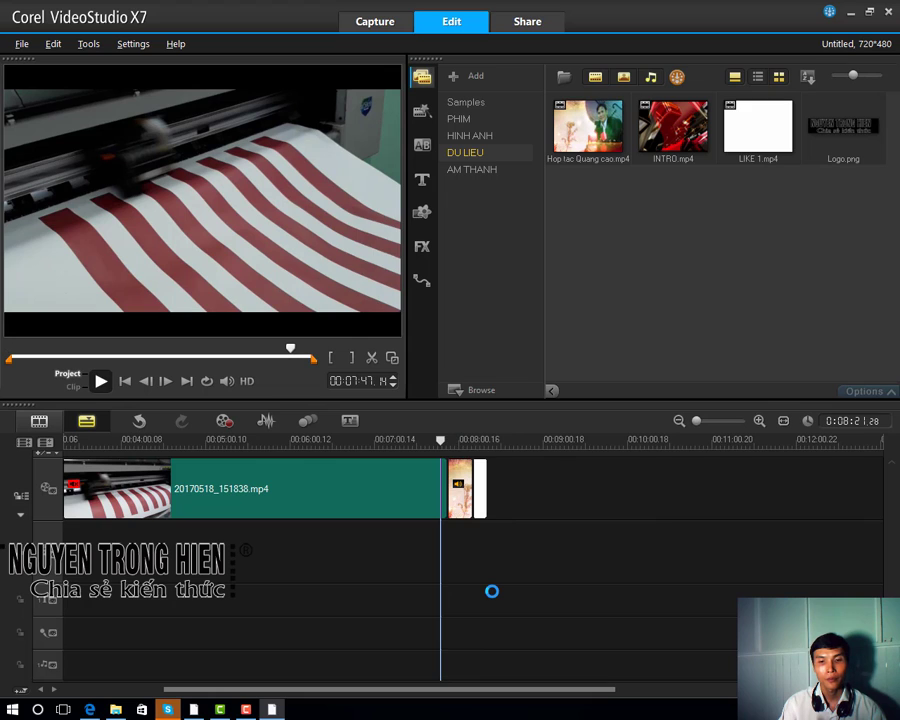
key("space")
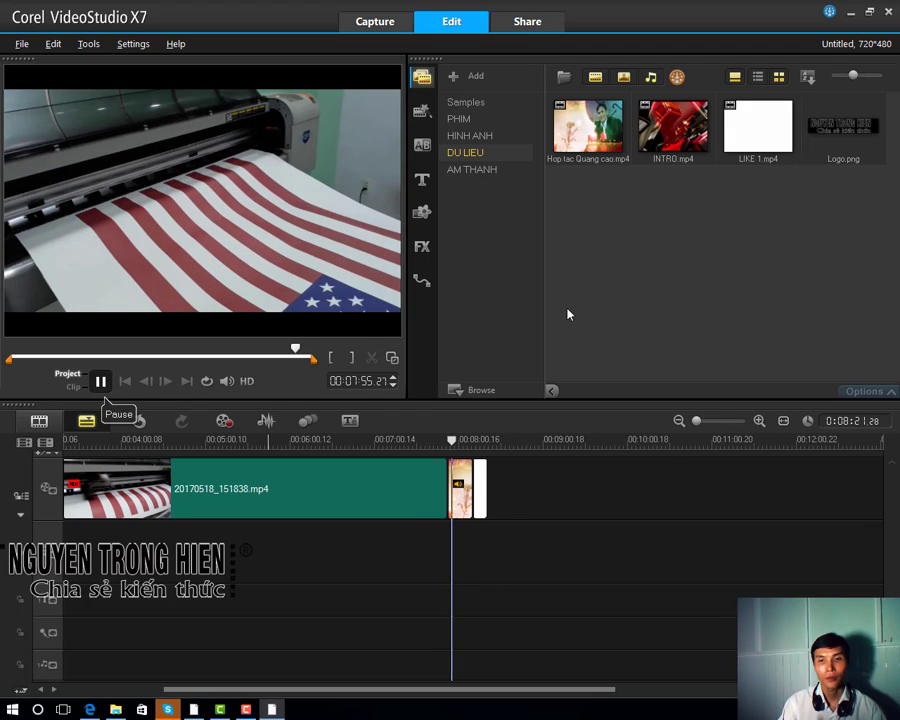
left_click(103, 394)
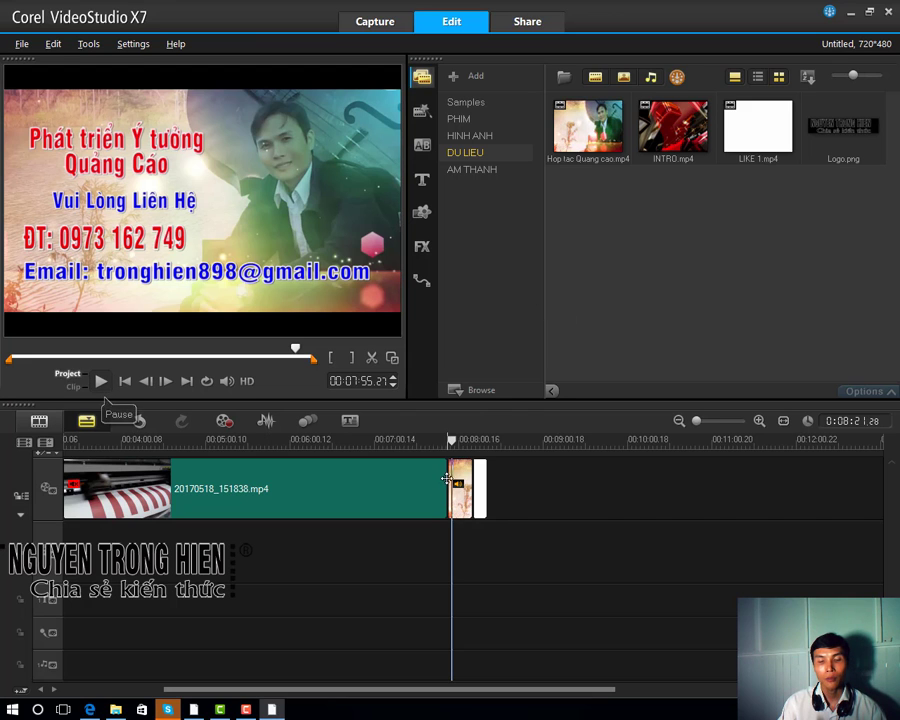
Step: Add the Flying Cube transition between 20170518_151838.mp4 and the Hop tac Quang cao clip
left_click(424, 146)
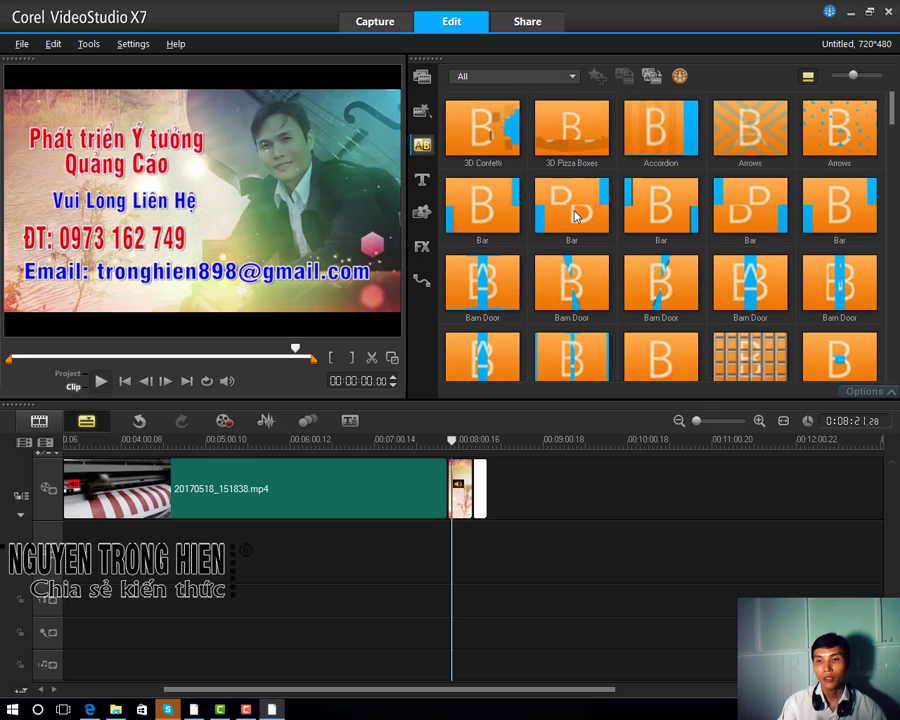
left_click(571, 128)
scroll(580, 250, "down", 5)
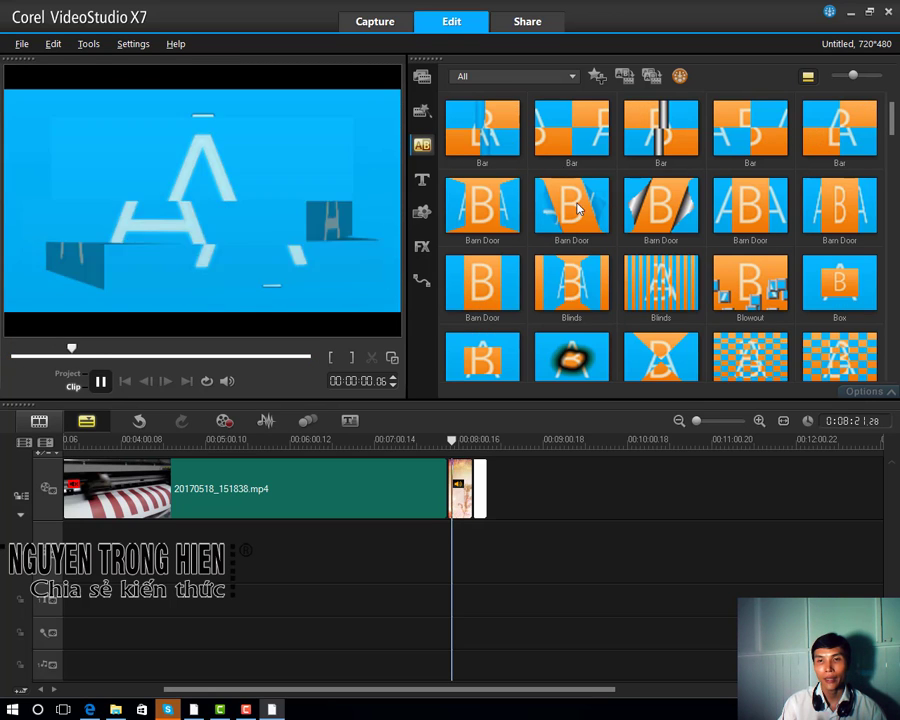
scroll(682, 260, "down", 2)
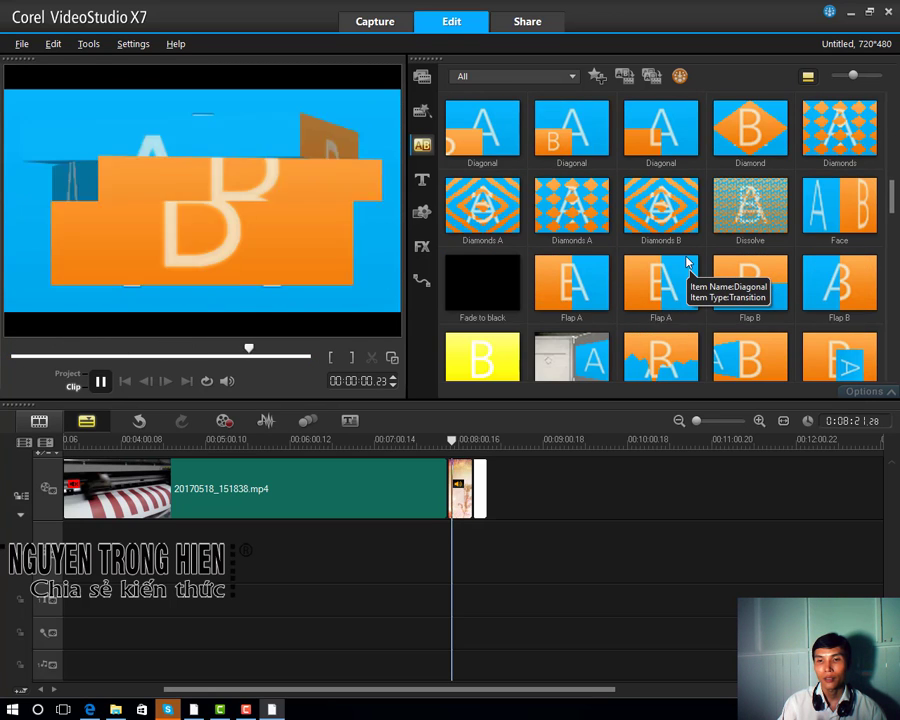
scroll(682, 260, "down", 2)
left_click(496, 208)
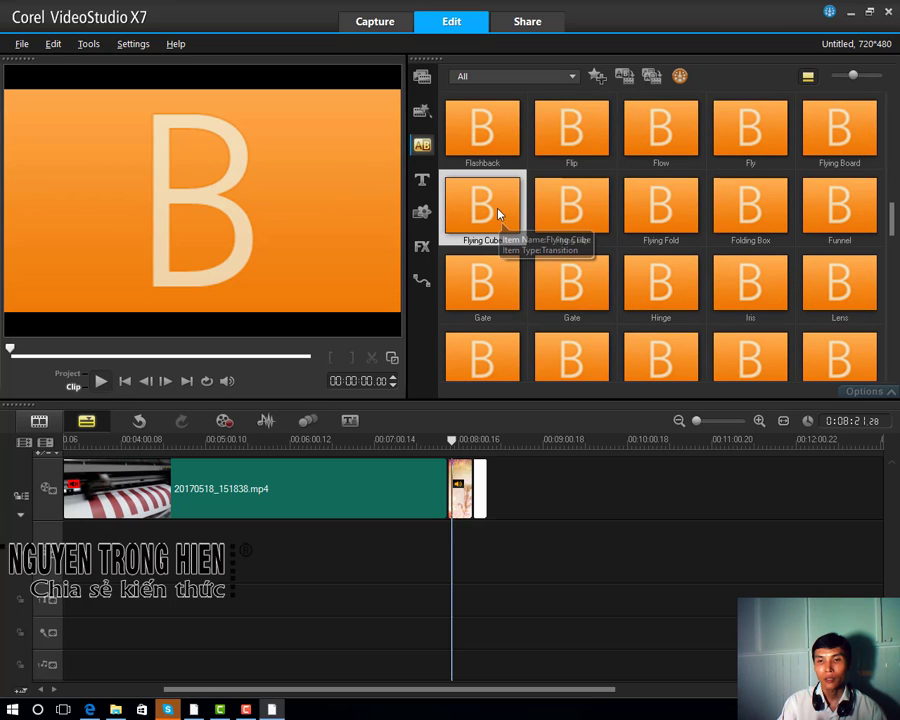
left_click_drag(462, 432, 452, 487)
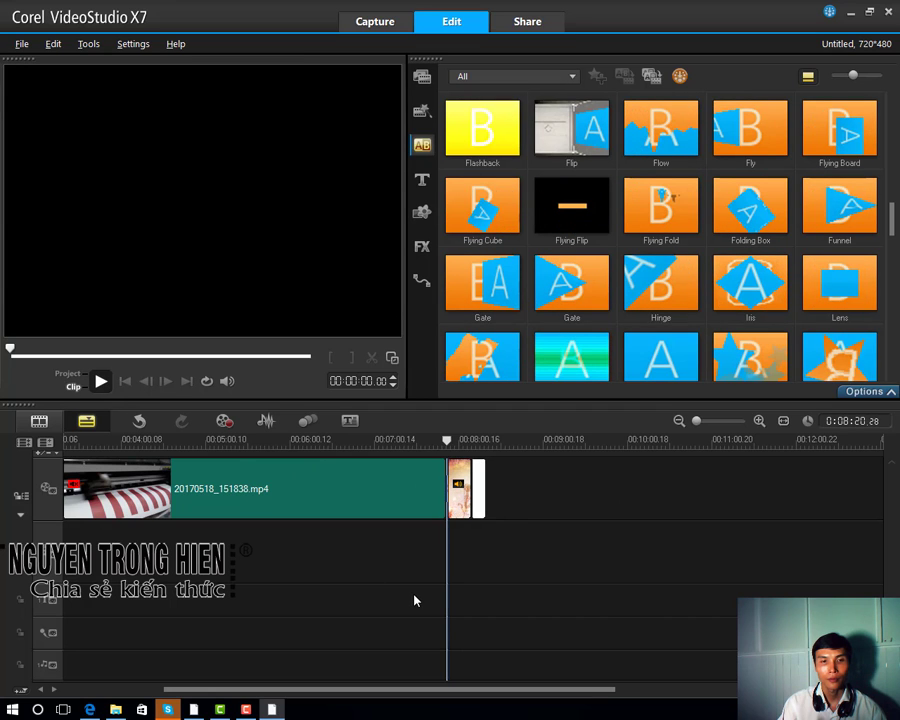
Step: Preview the Flying Cube transition before the Hop tac Quang cao clip
key("space")
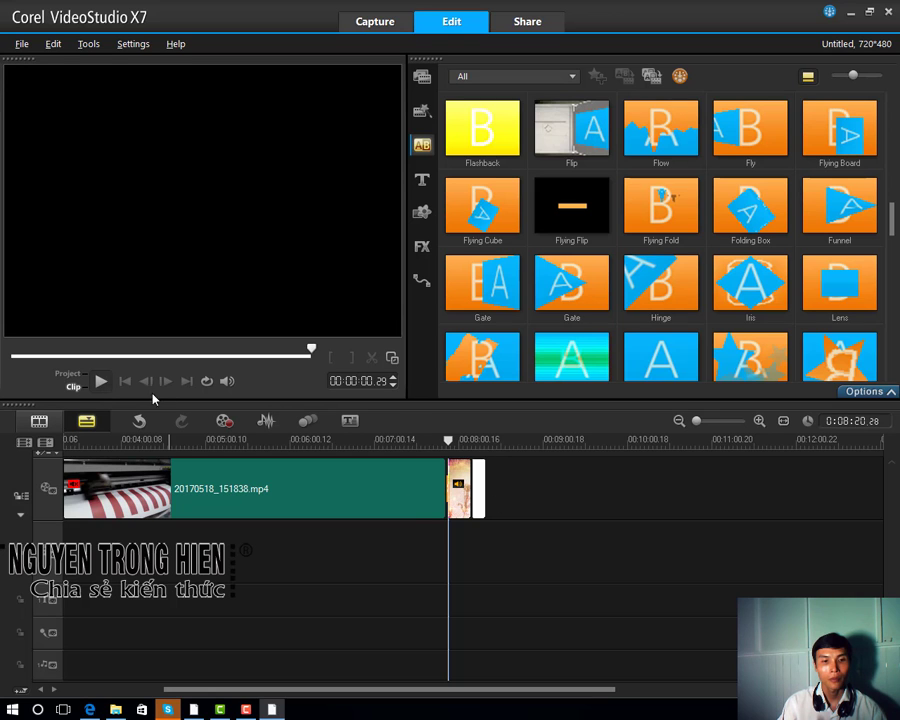
key("space")
left_click(294, 517)
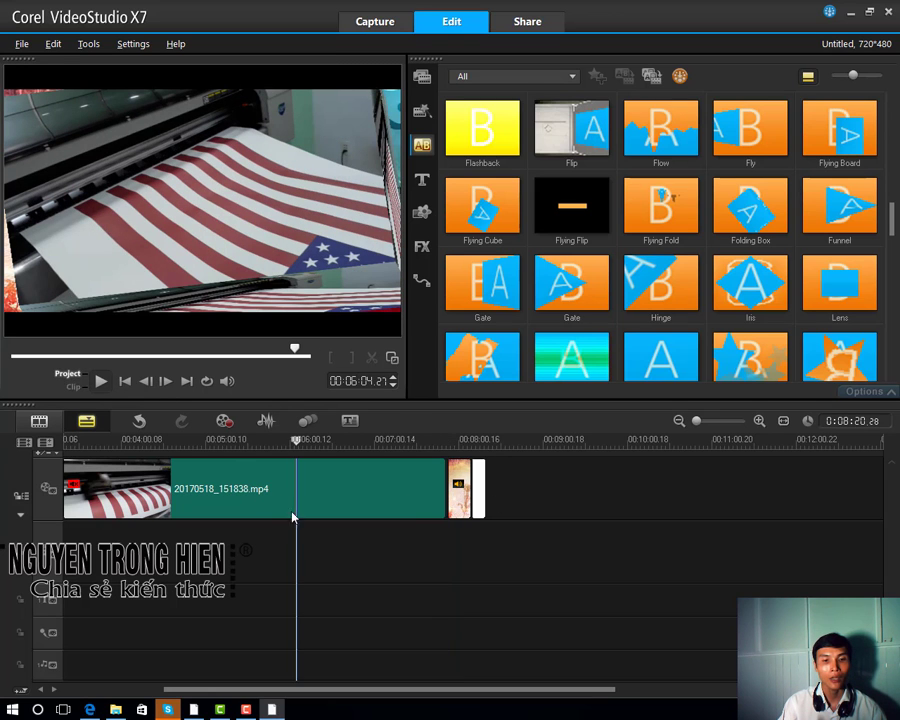
Step: Place Logo.png on the overlay track from the project start and extend it to the end of the video at 08:20.28
left_click(125, 382)
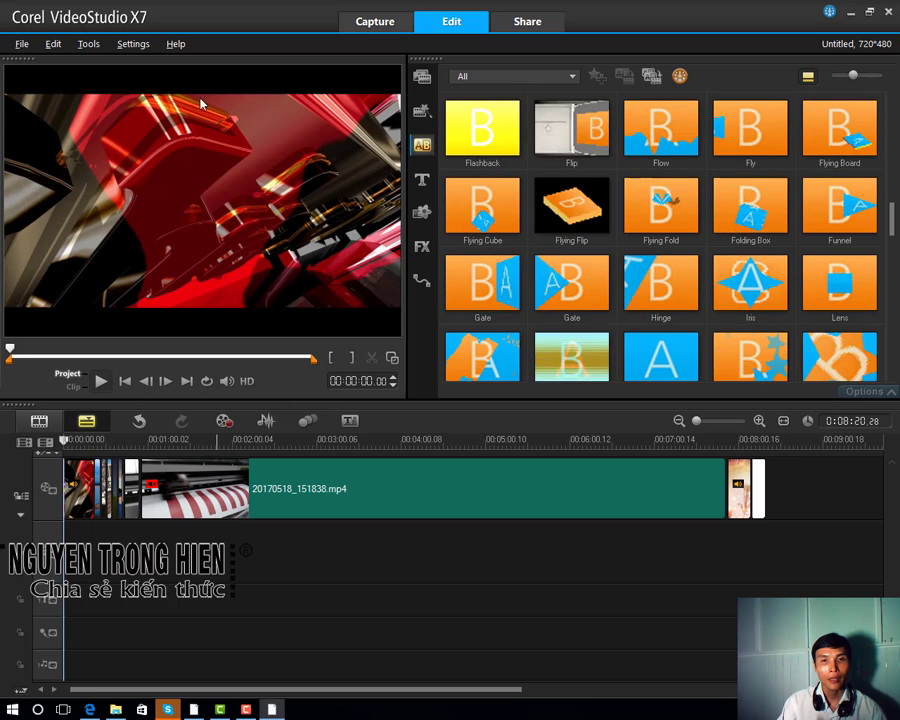
left_click(422, 78)
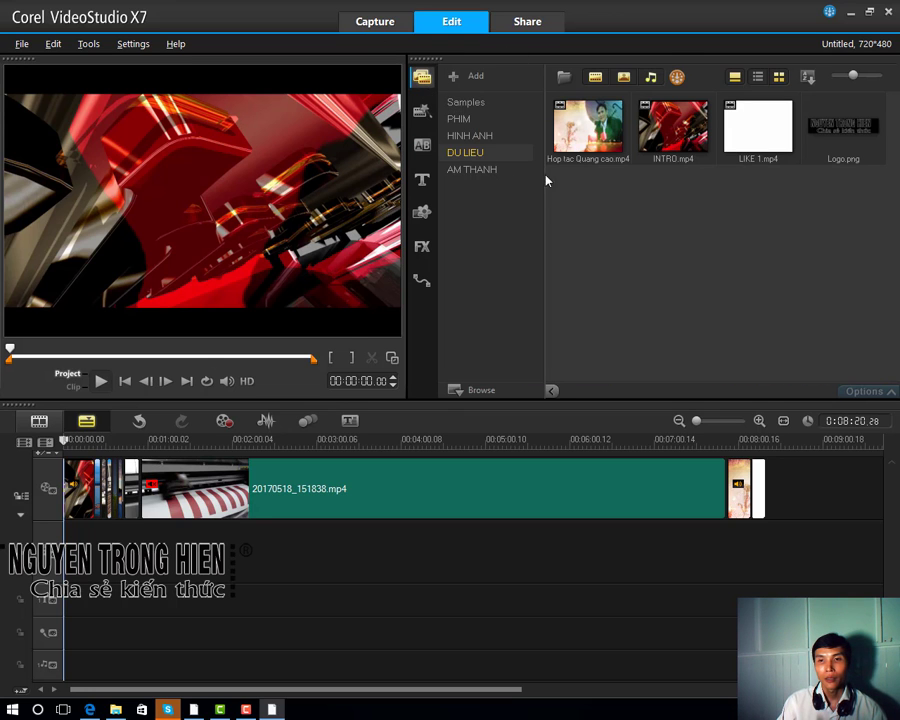
left_click(858, 131)
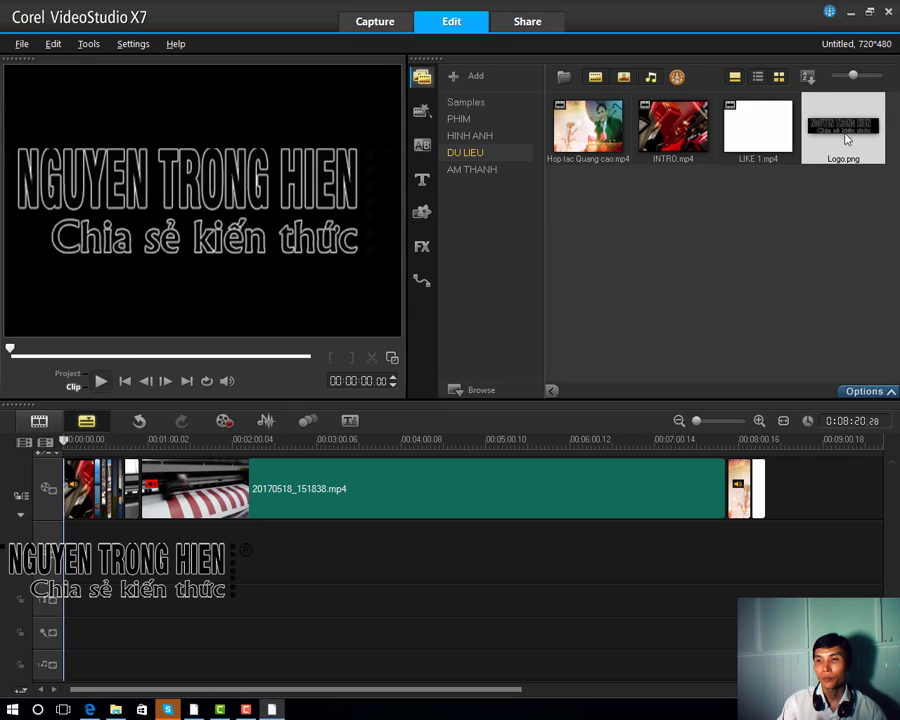
left_click_drag(716, 306, 762, 543)
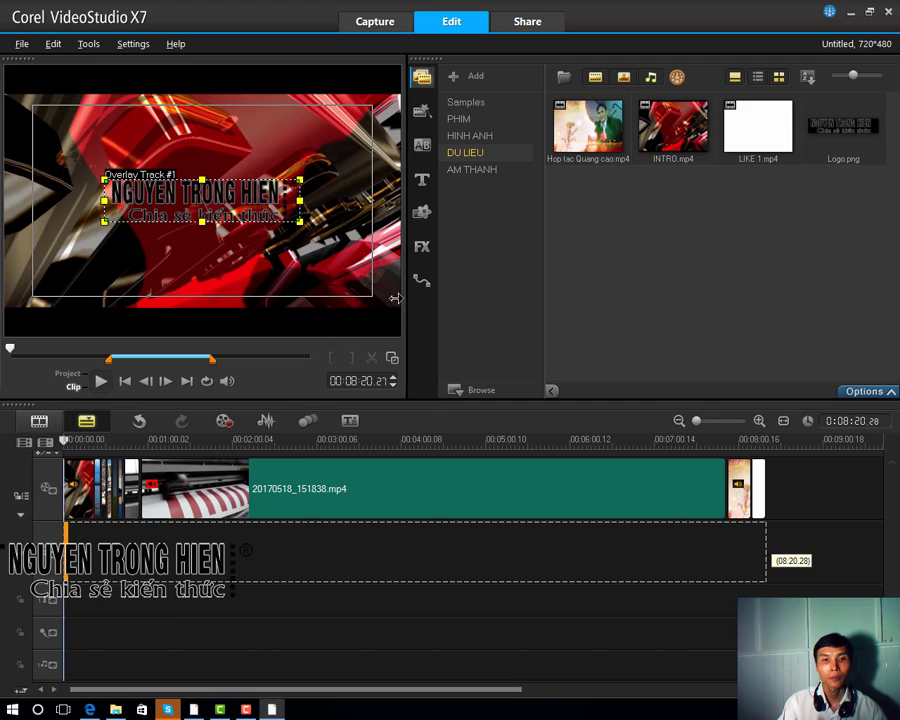
left_click_drag(396, 298, 396, 298)
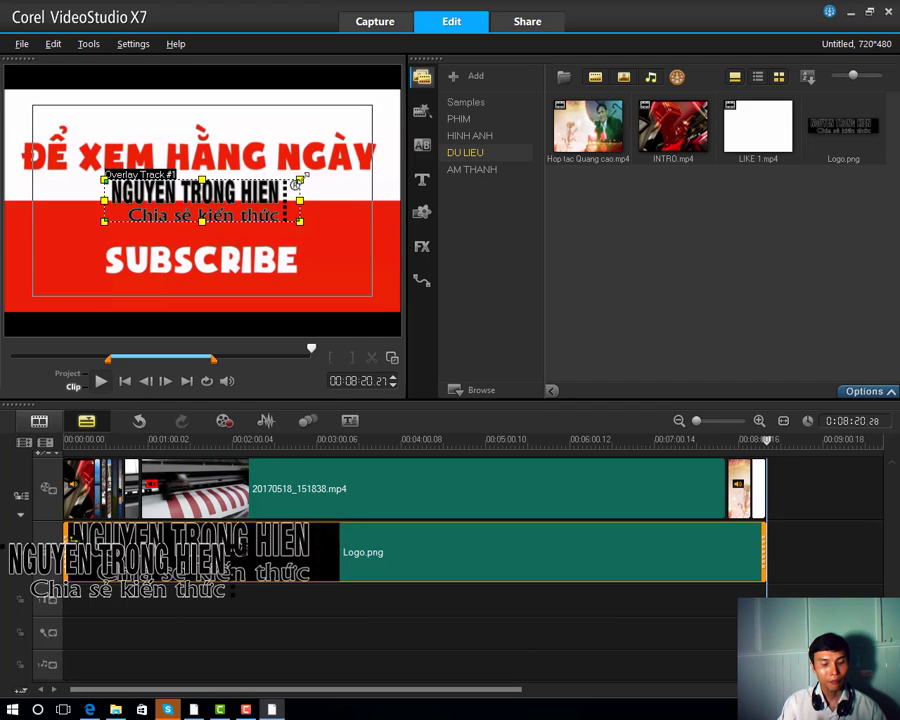
Step: Shrink the logo overlay and place it in the lower-left corner of the video frame, then check it at 00:05:10.25
left_click_drag(296, 184, 93, 292)
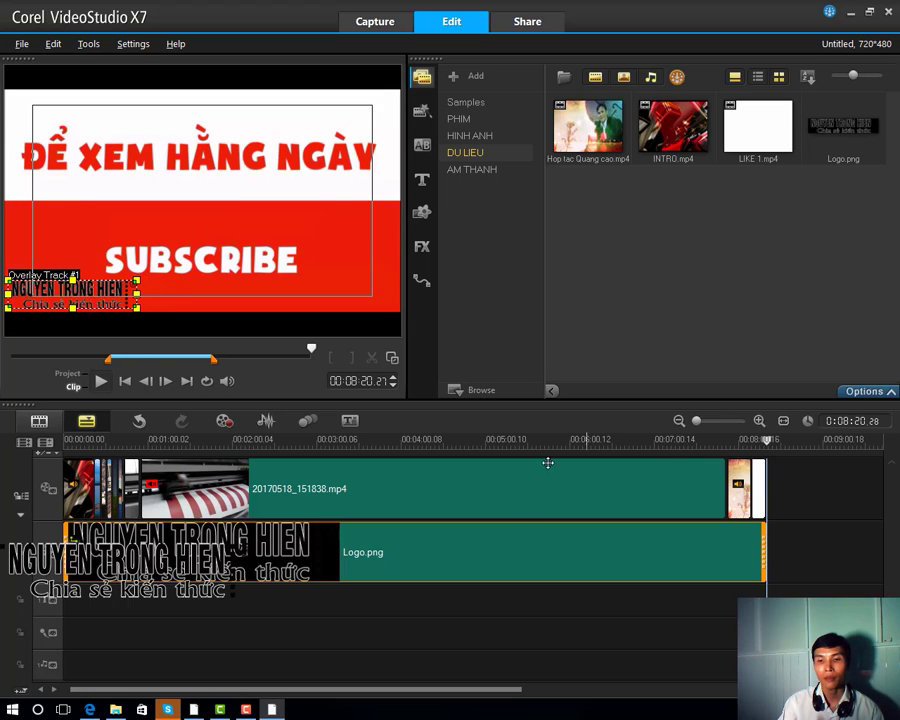
left_click(507, 444)
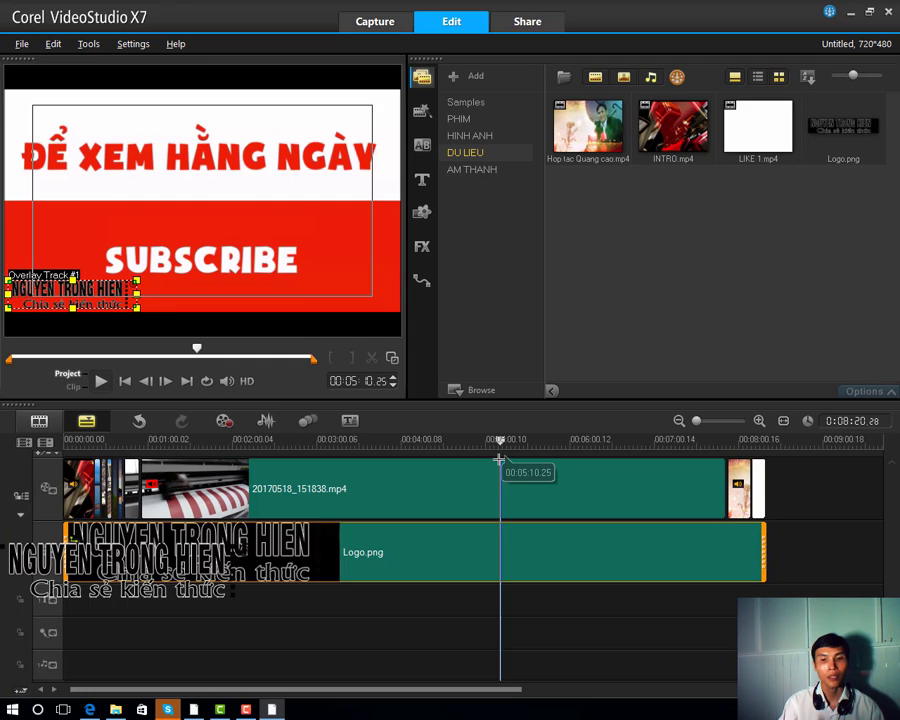
left_click(499, 459)
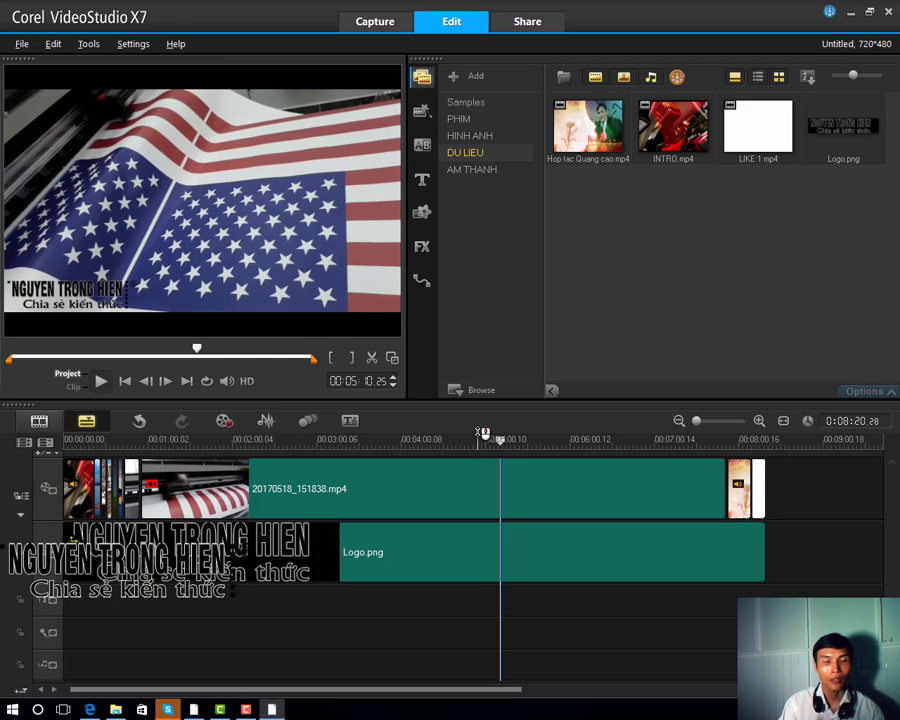
Step: Save the project as XU LY PHIM in the XU LY PHIM YOUTUBE folder on the DATA (F:) drive
left_click(20, 44)
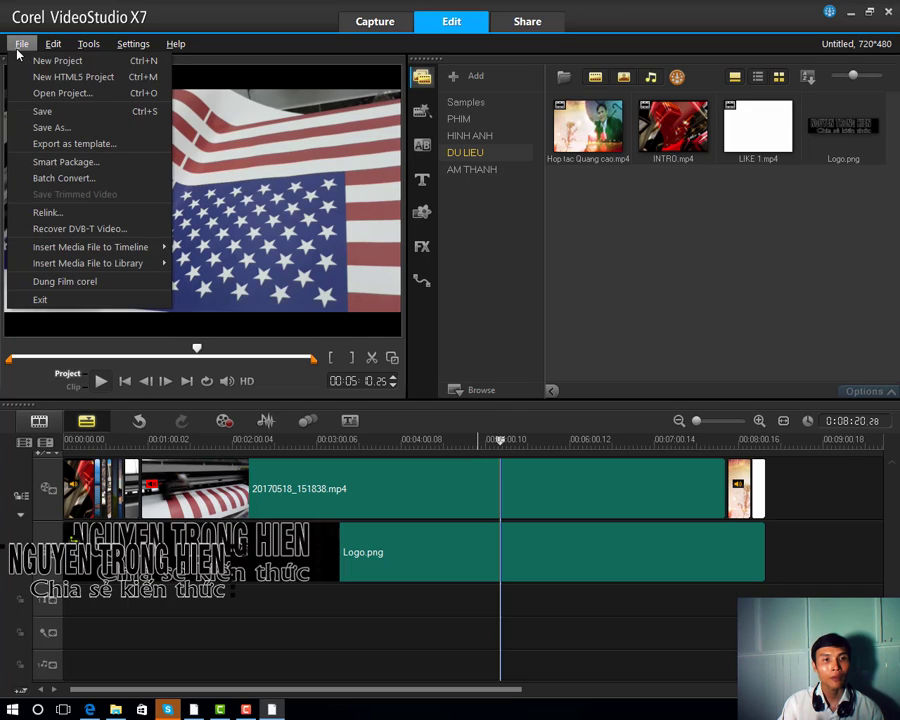
left_click(50, 127)
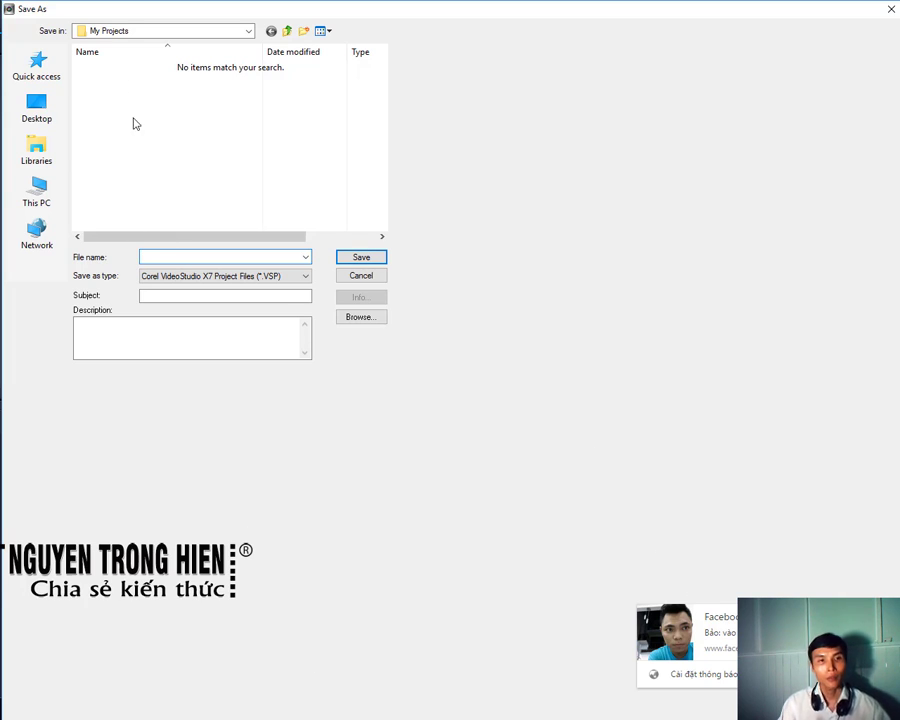
left_click(38, 200)
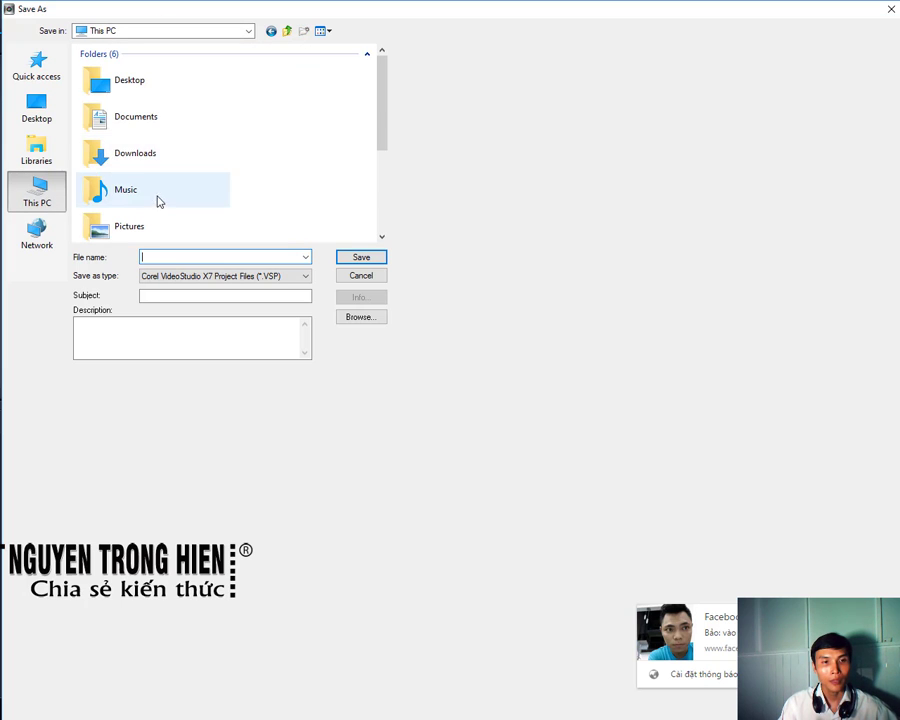
scroll(157, 201, "down", 3)
left_click(157, 230)
double_click(153, 232)
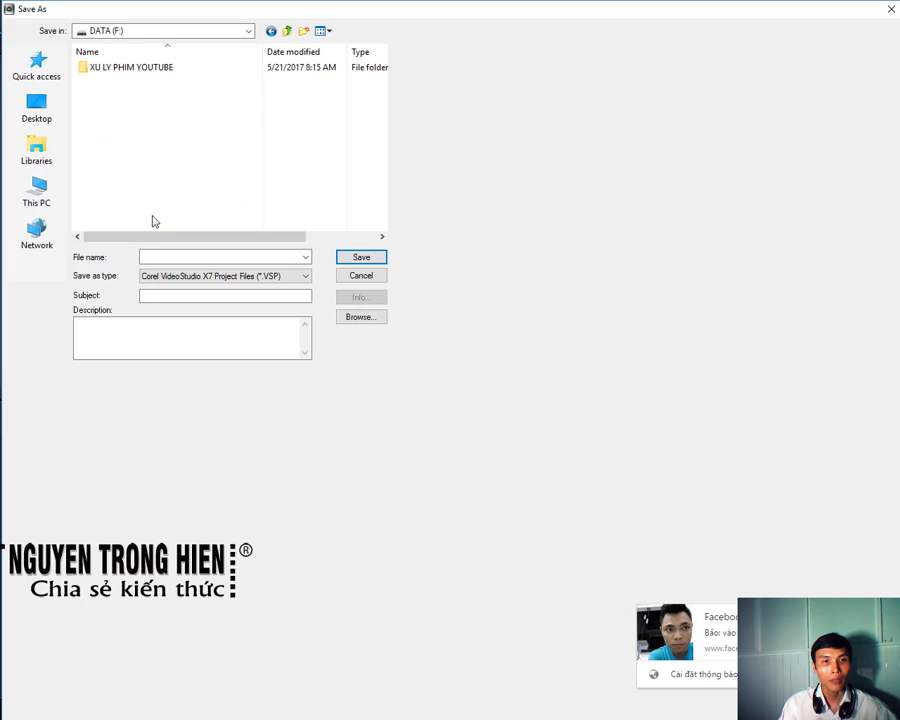
double_click(144, 68)
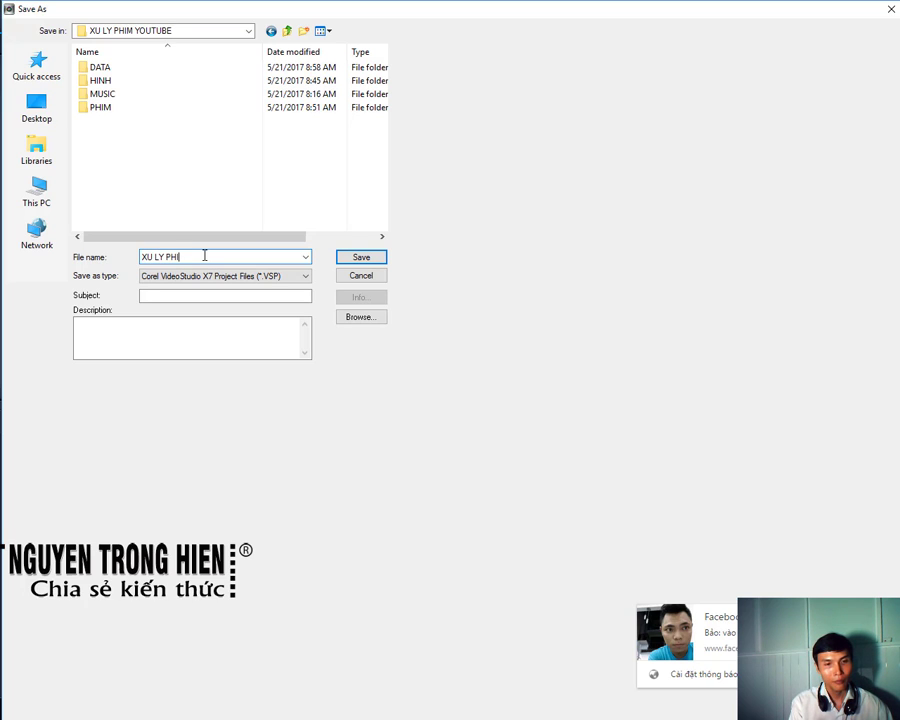
left_click(366, 258)
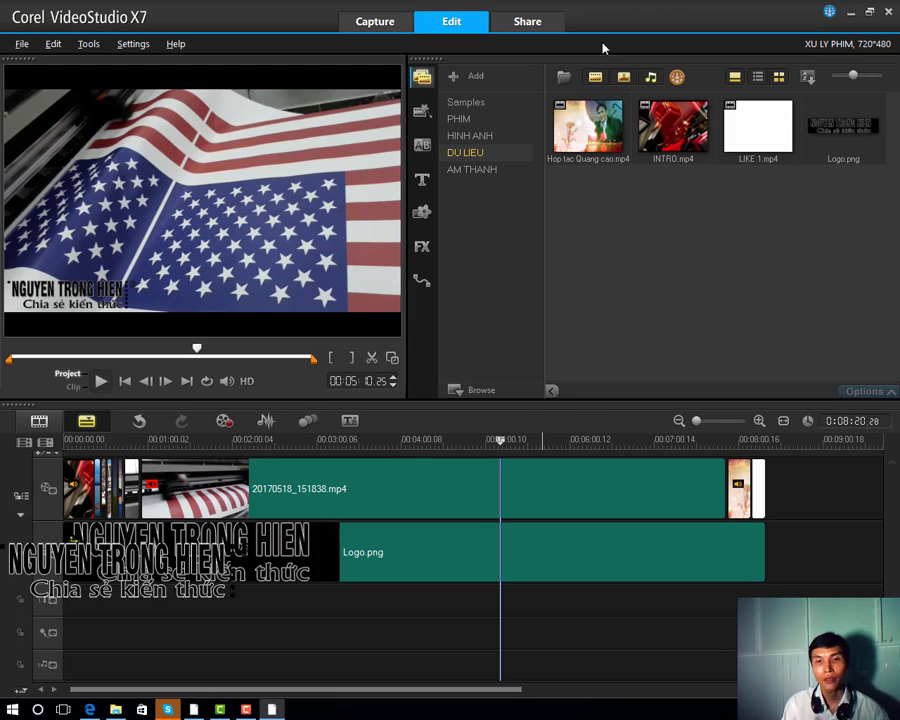
Step: Add the two-line LOREM IPSUM / DOLOR SIT AMET title preset to the title track directly after the INTRO clip
left_click(421, 179)
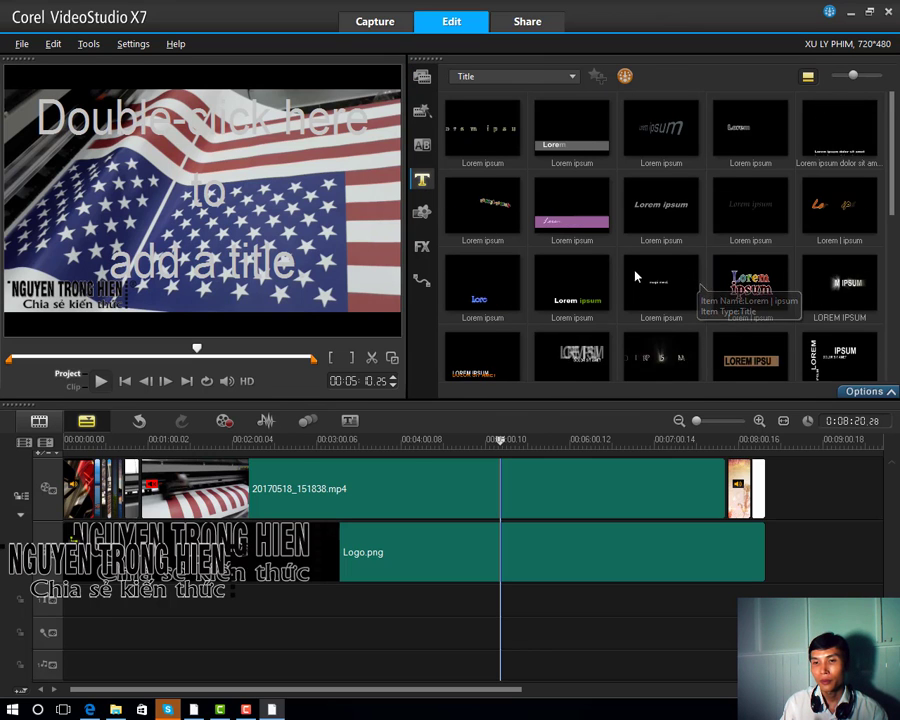
scroll(630, 277, "down", 3)
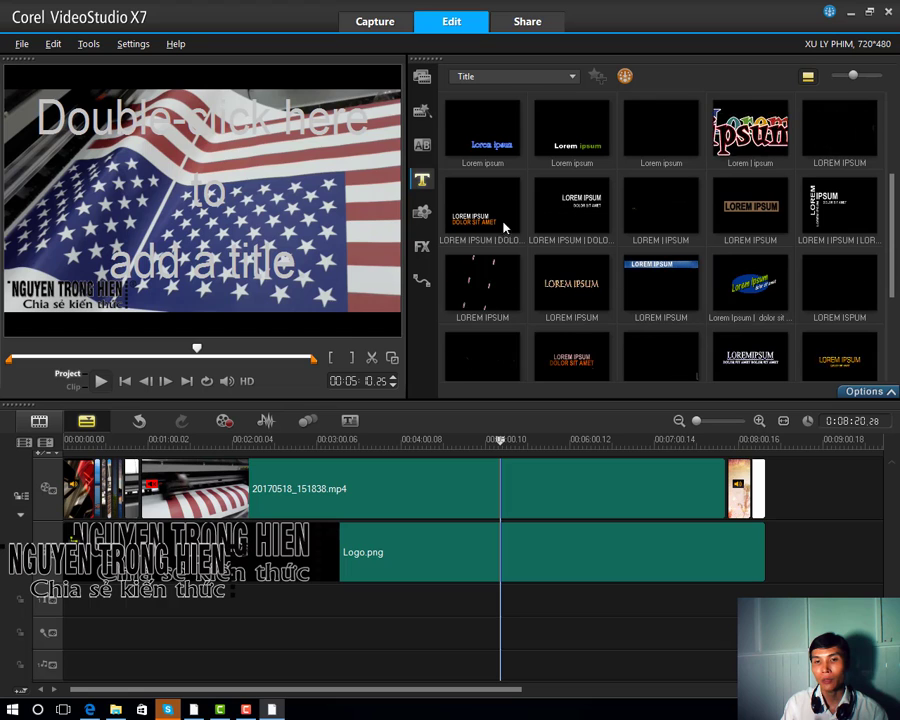
left_click(471, 209)
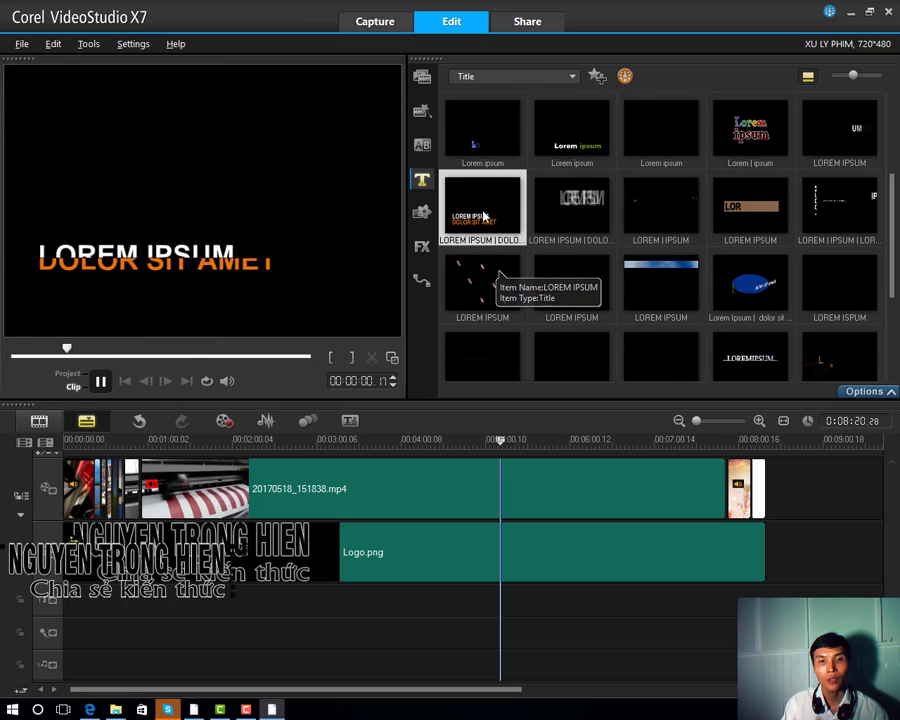
mouse_move(484, 216)
left_mouse_down()
mouse_move(321, 397)
mouse_move(84, 622)
mouse_move(77, 608)
mouse_move(96, 608)
left_mouse_up()
scroll(100, 497, "up", 4)
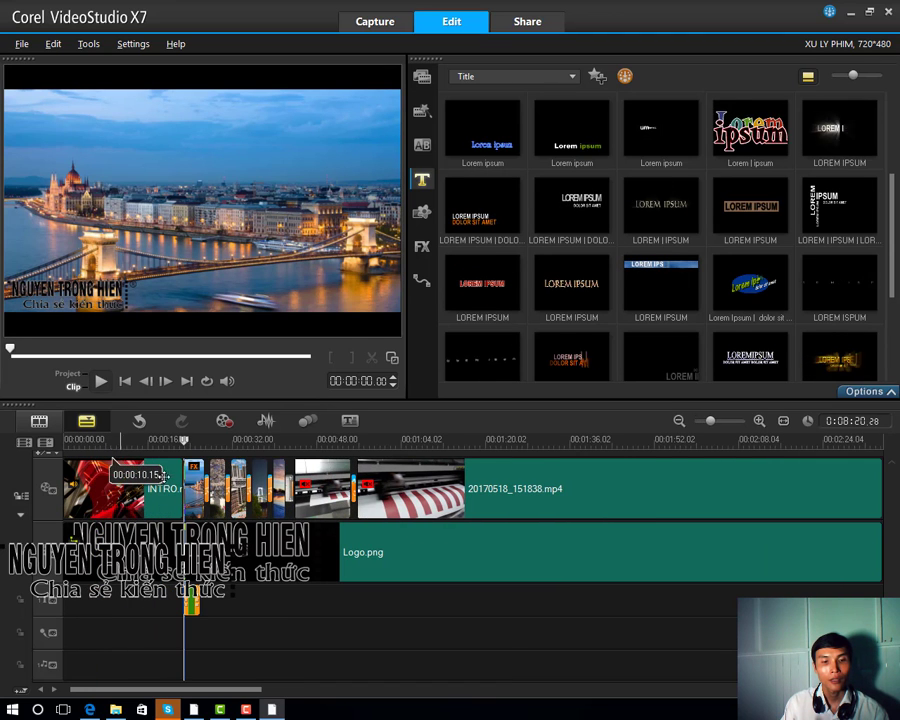
Step: Move the LOREM IPSUM and DOLOR SIT AMET title lines to the upper-left corner of the video frame, one below the other
left_click(188, 440)
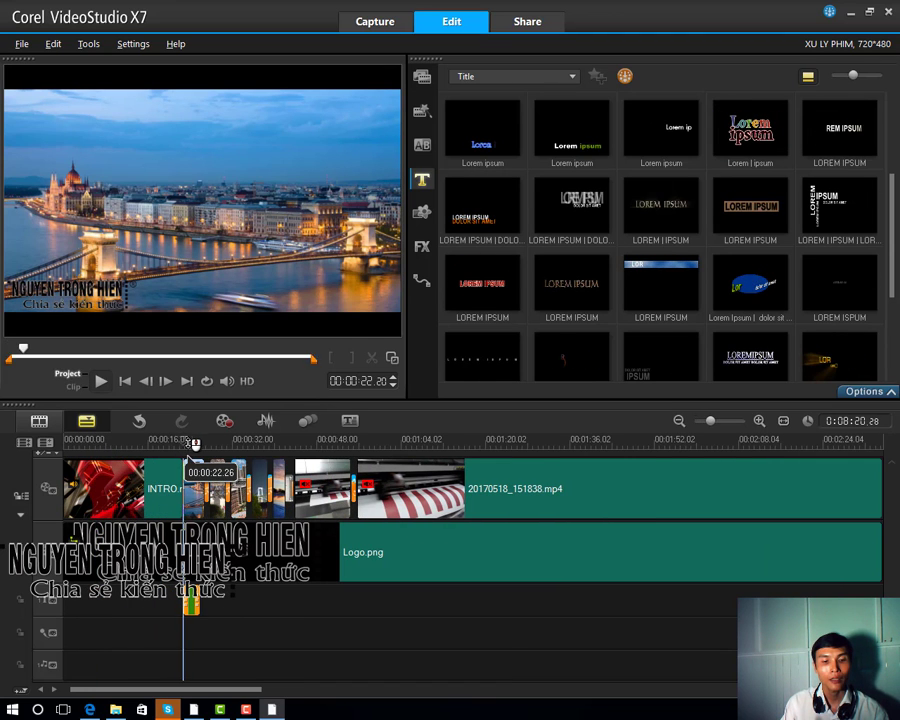
left_click(192, 440)
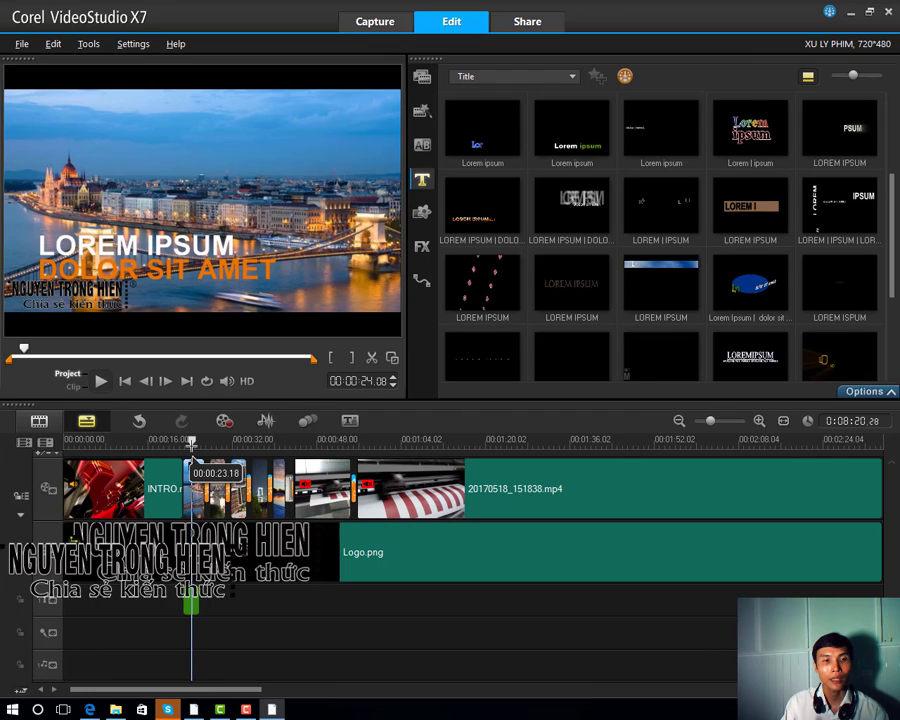
left_click(178, 246)
double_click(208, 263)
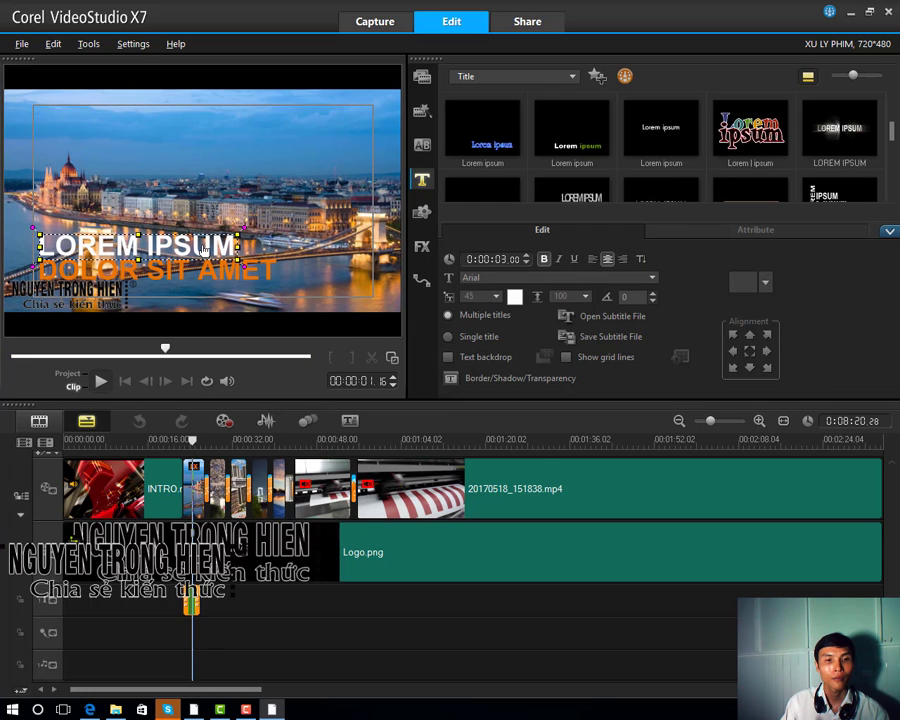
left_click_drag(207, 264, 178, 121)
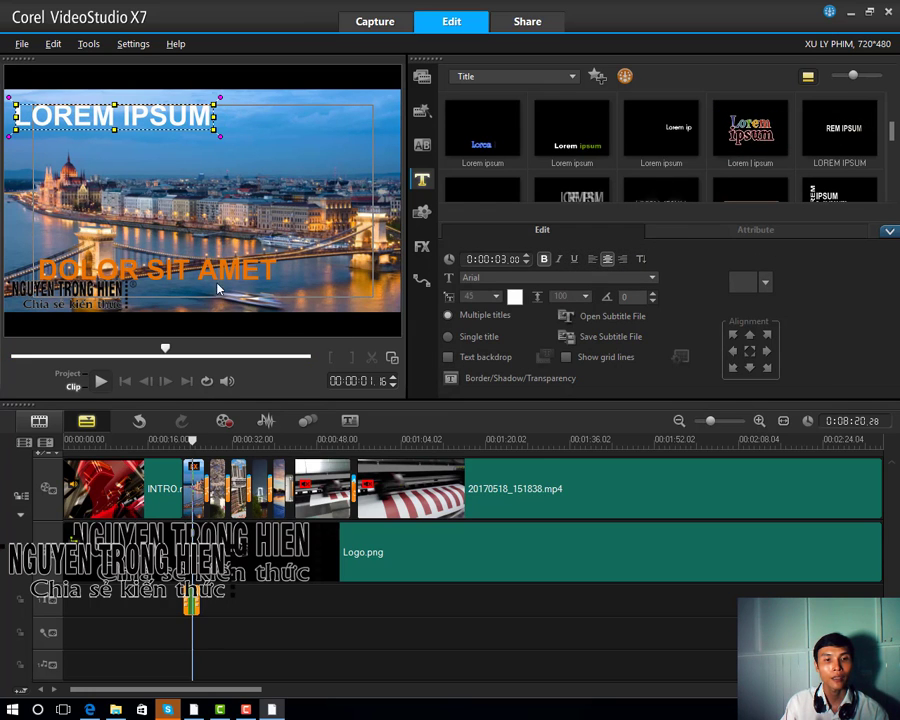
left_click_drag(217, 280, 195, 146)
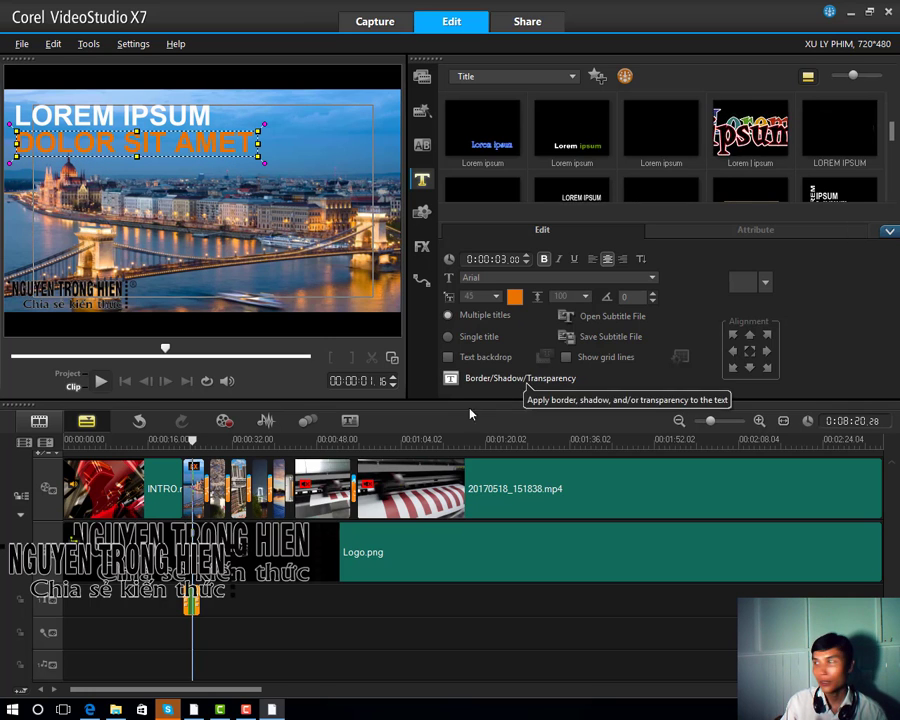
Step: Extend the title clip to 8 seconds and set the playhead over it at 00:00:27.26
left_click(197, 604)
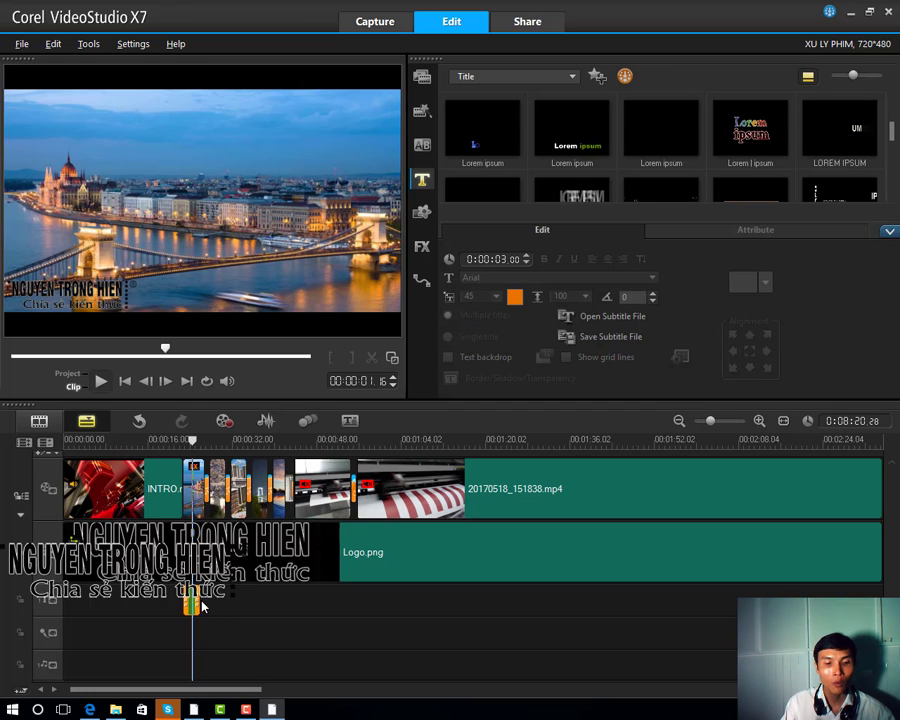
left_click_drag(201, 605, 206, 606)
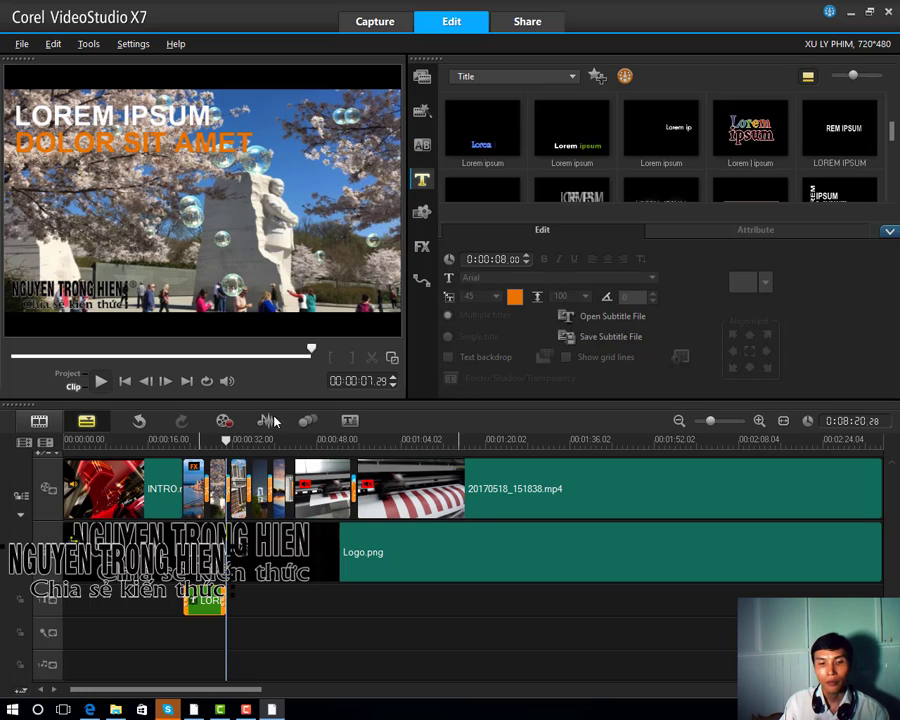
left_click(230, 442)
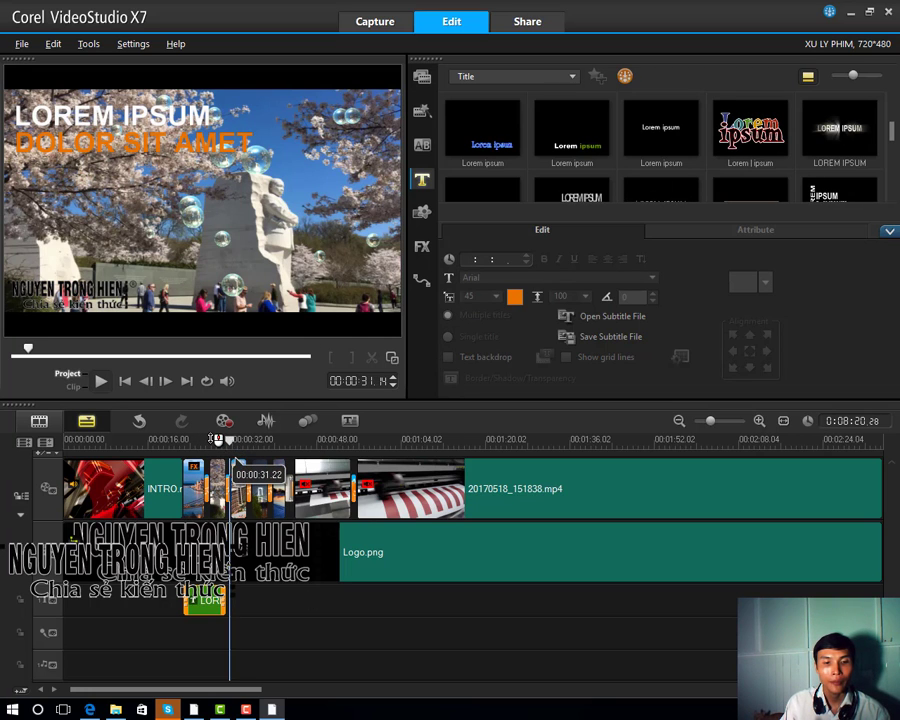
left_click(211, 441)
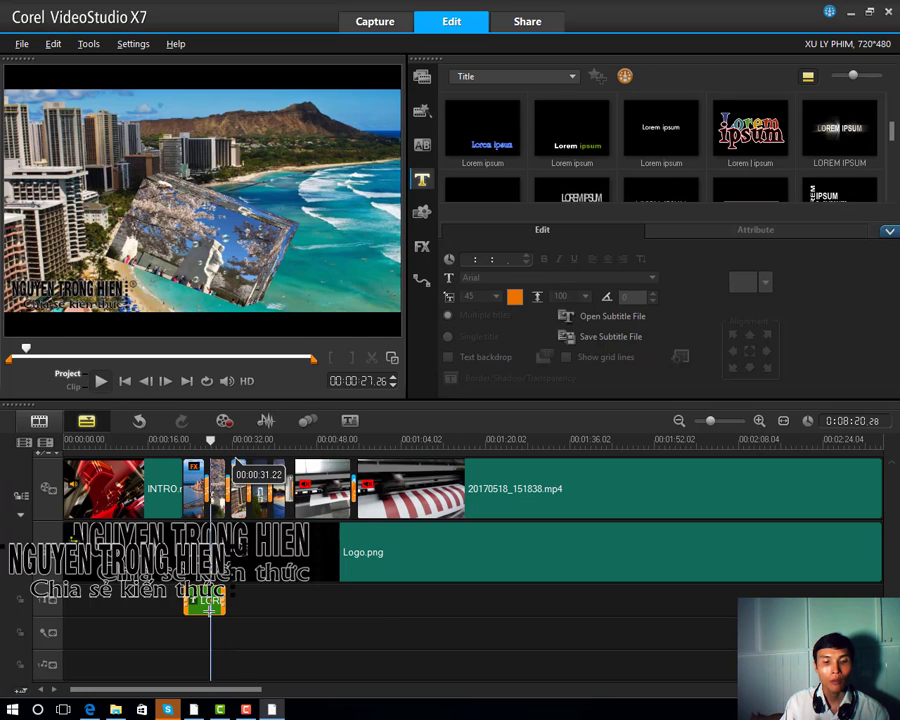
Step: Change the font of the title's LOREM IPSUM line to VNI-Truck
left_click(118, 148)
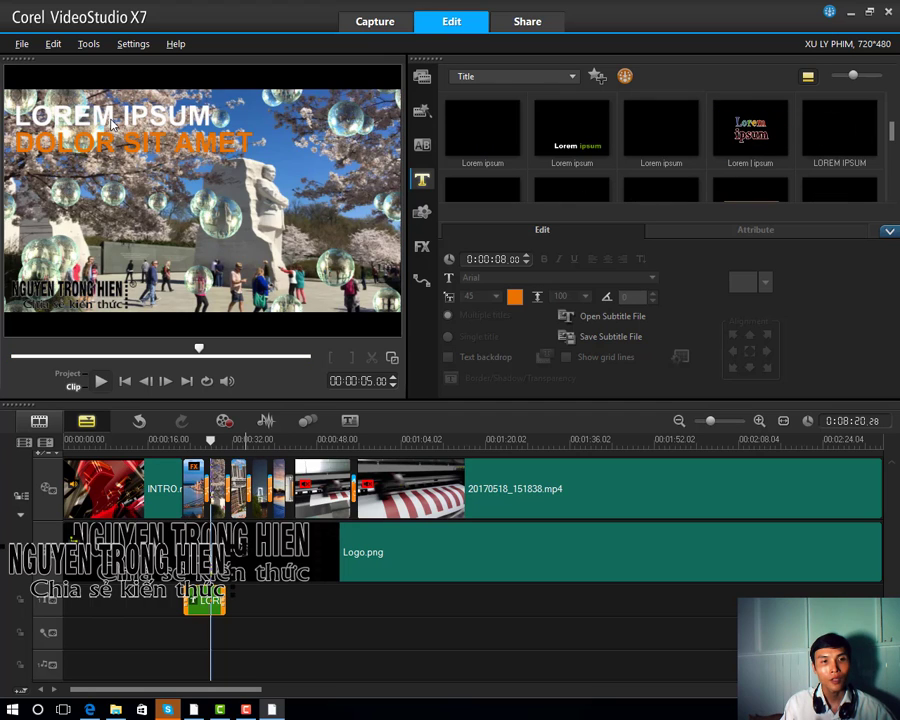
double_click(113, 122)
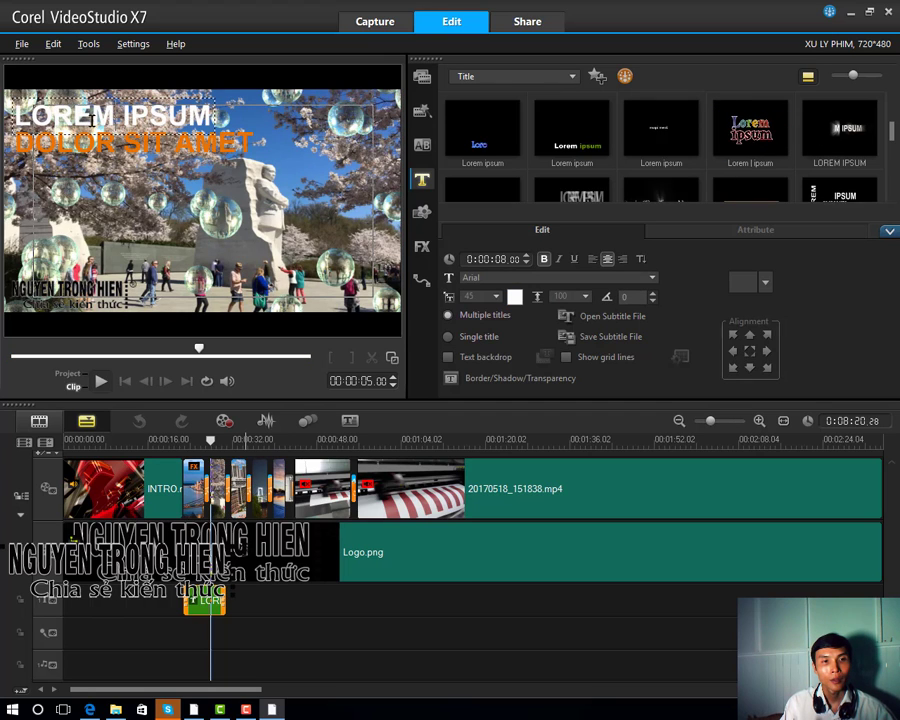
left_click_drag(12, 115, 190, 116)
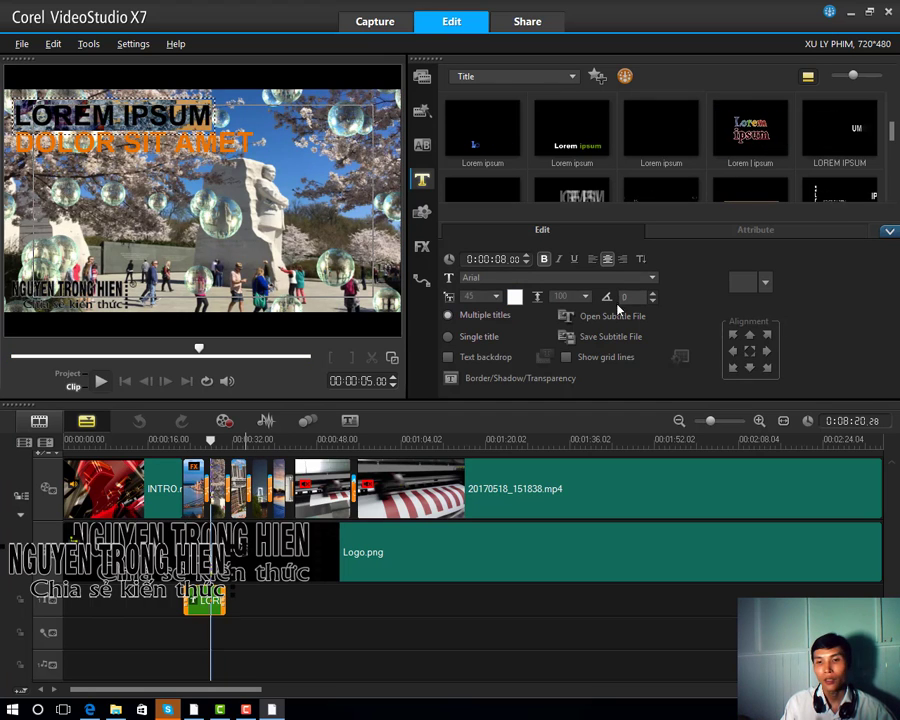
left_click(653, 280)
scroll(597, 340, "down", 10)
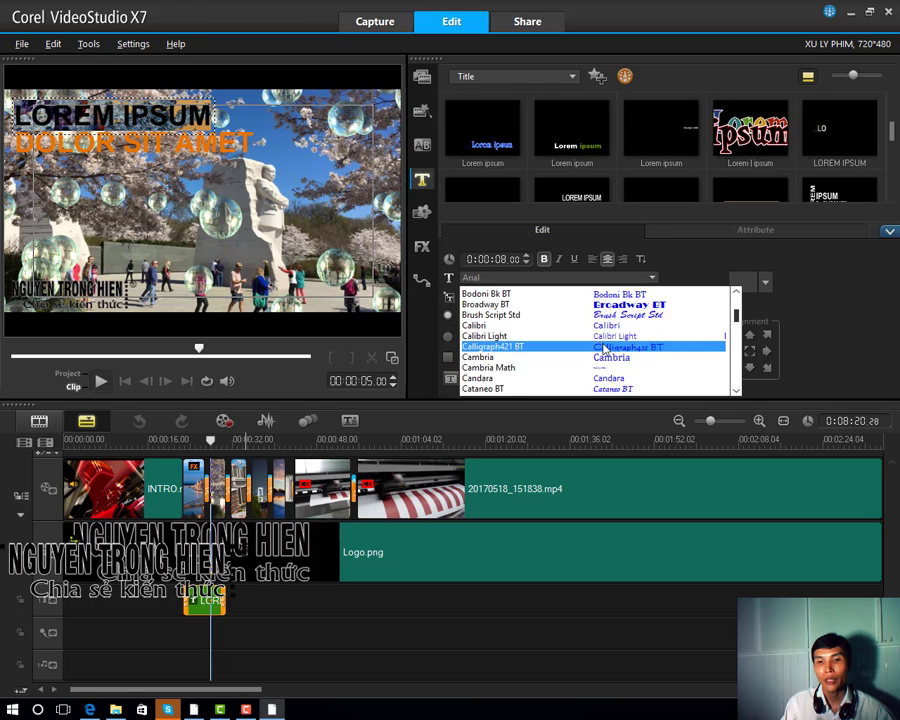
scroll(597, 343, "down", 5)
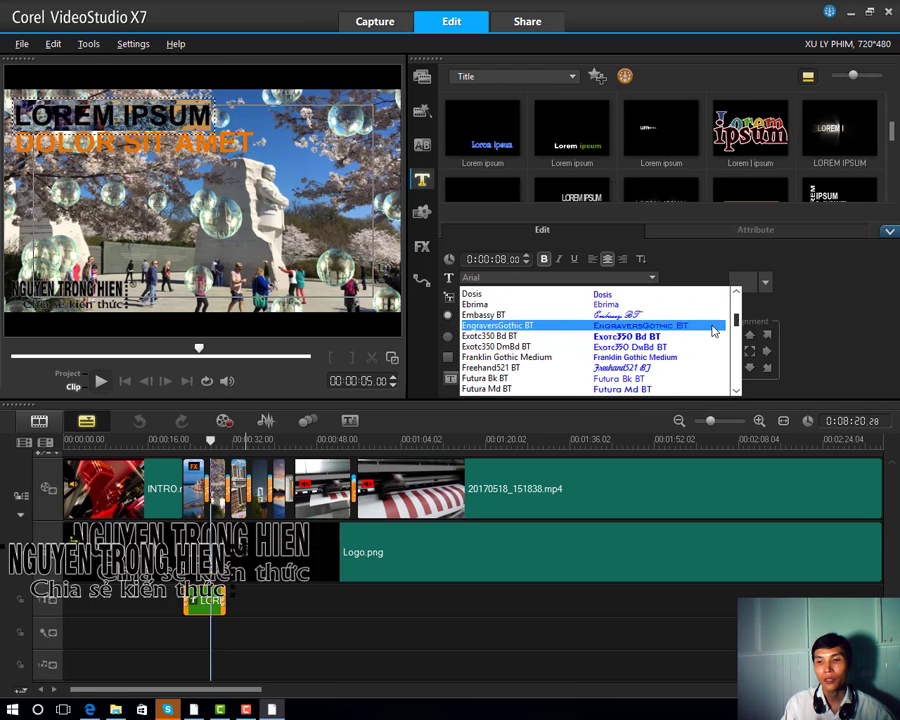
left_click_drag(737, 318, 738, 345)
scroll(738, 345, "down", 15)
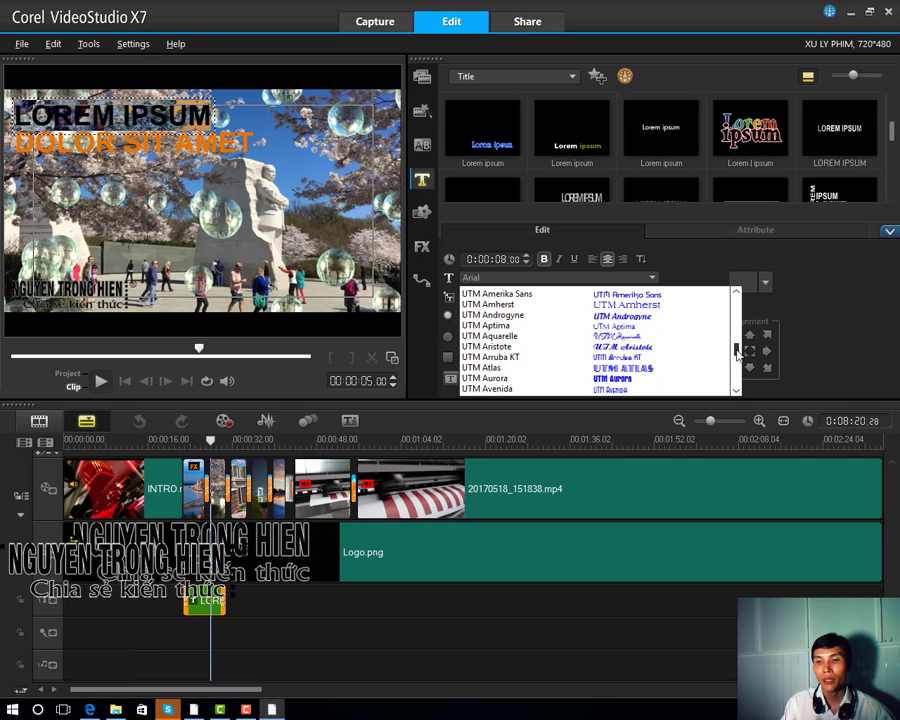
left_click_drag(737, 350, 737, 355)
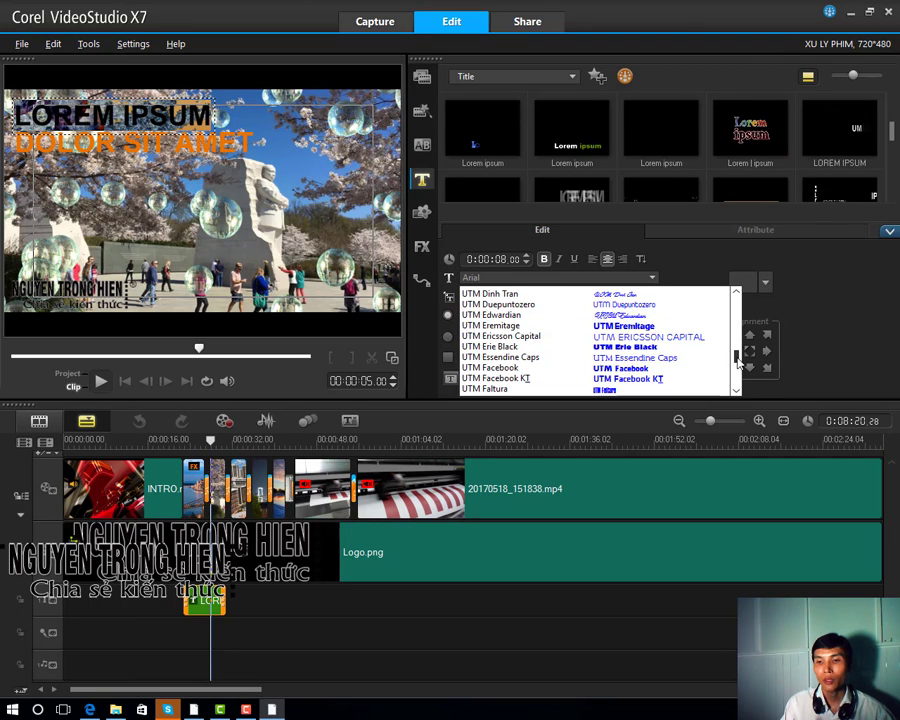
left_click_drag(737, 356, 741, 382)
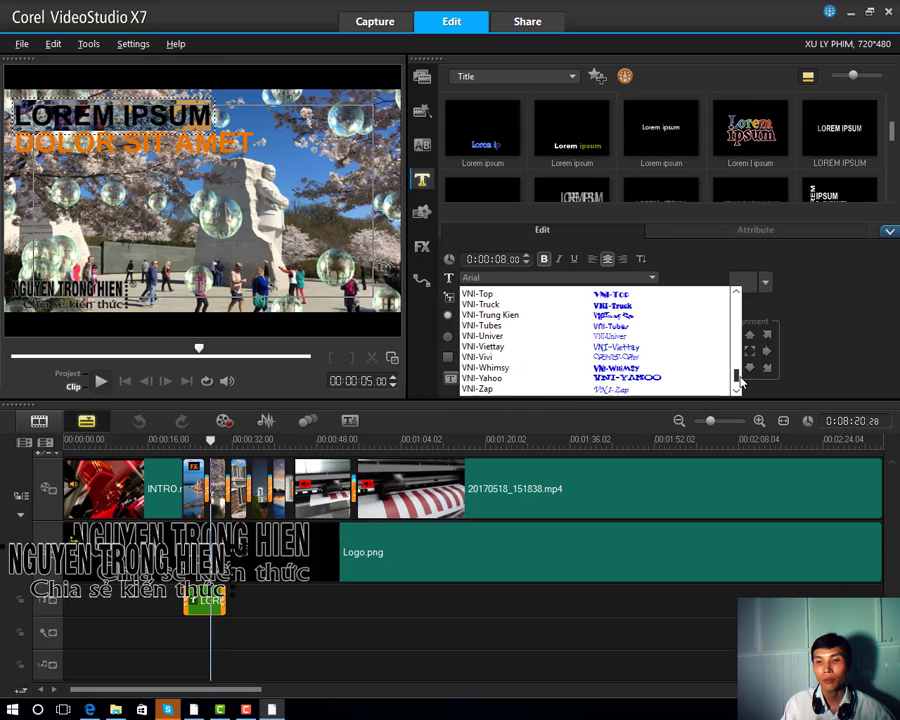
left_click(518, 306)
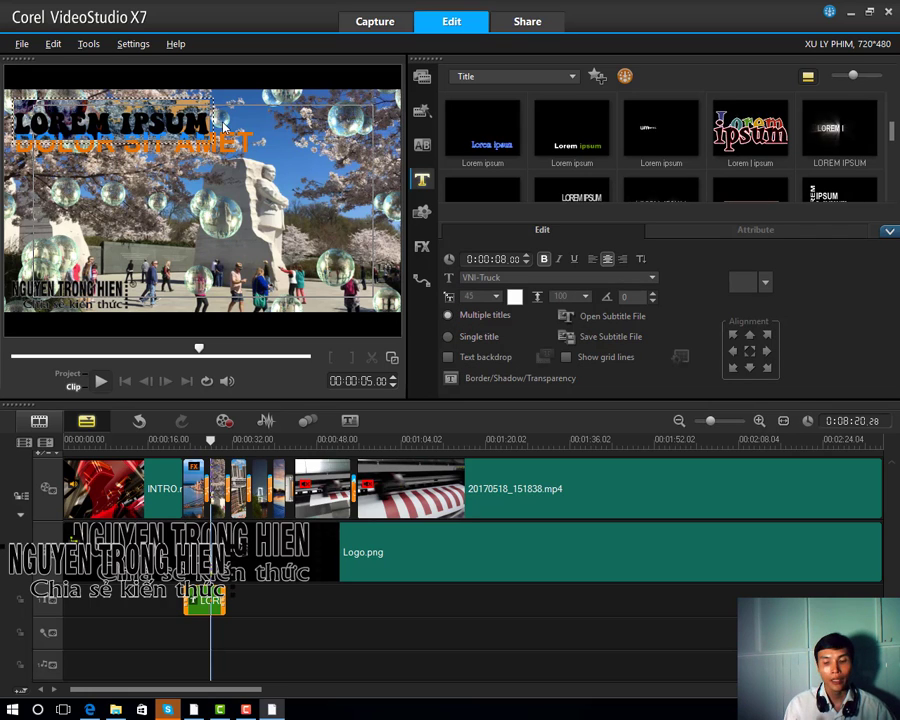
Step: Clear the text of the first title line and switch UniKey's character encoding to VNI Windows
key("Delete")
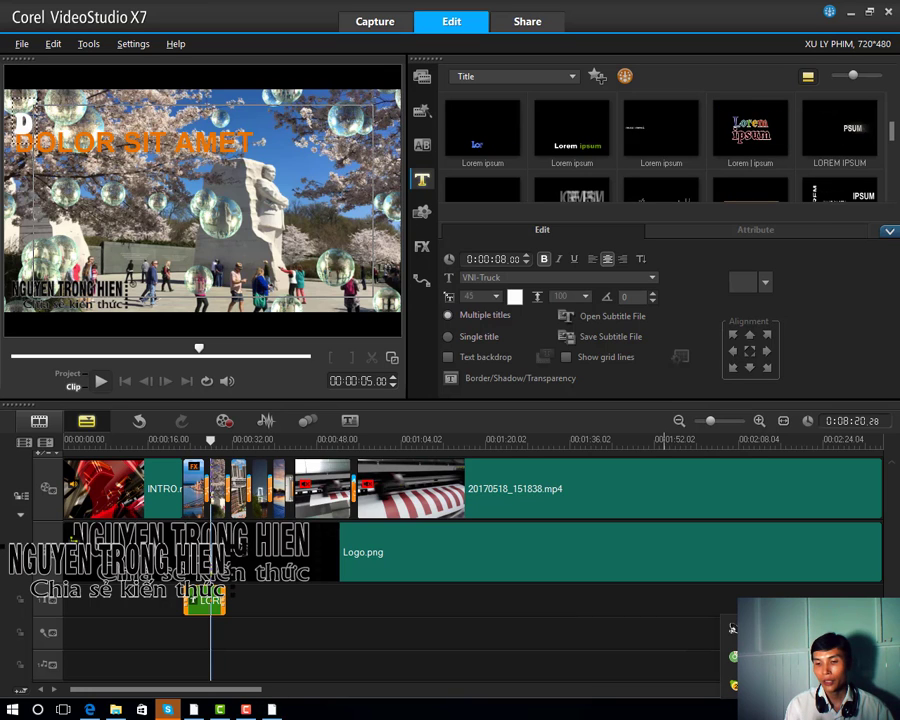
key("ctrl+shift+F5")
left_click(425, 240)
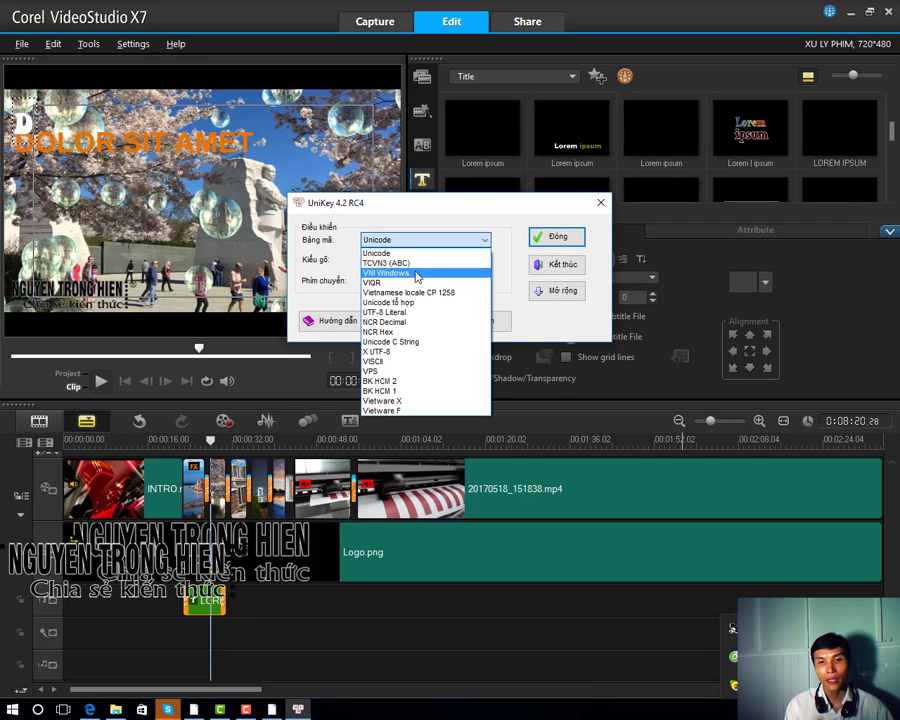
left_click(417, 275)
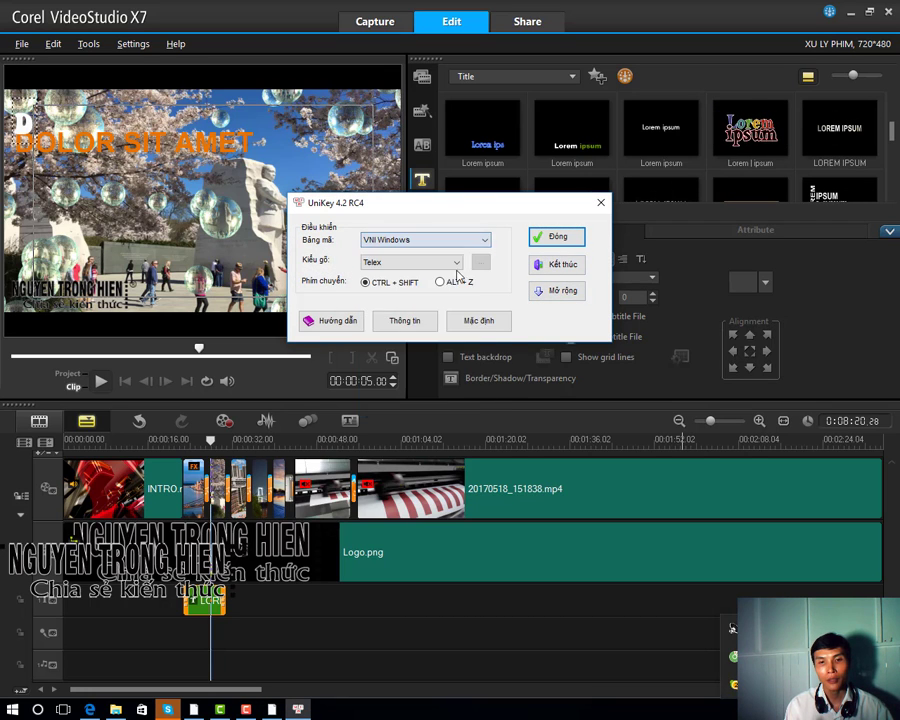
left_click(557, 239)
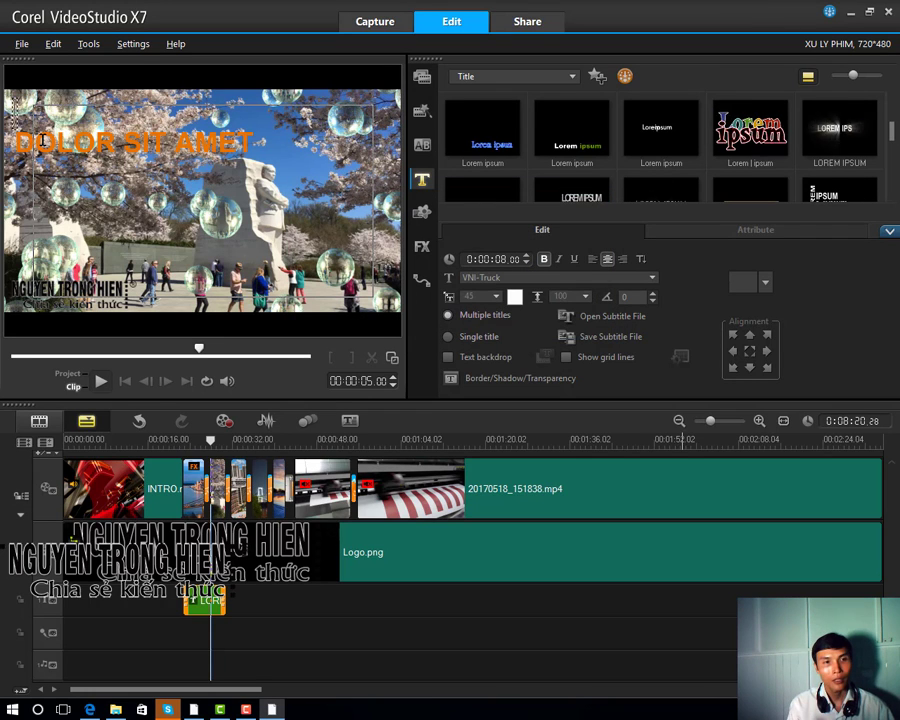
Step: Enter ĐĂNG KÝ as the first title line and colour the text red
type("ĐA")
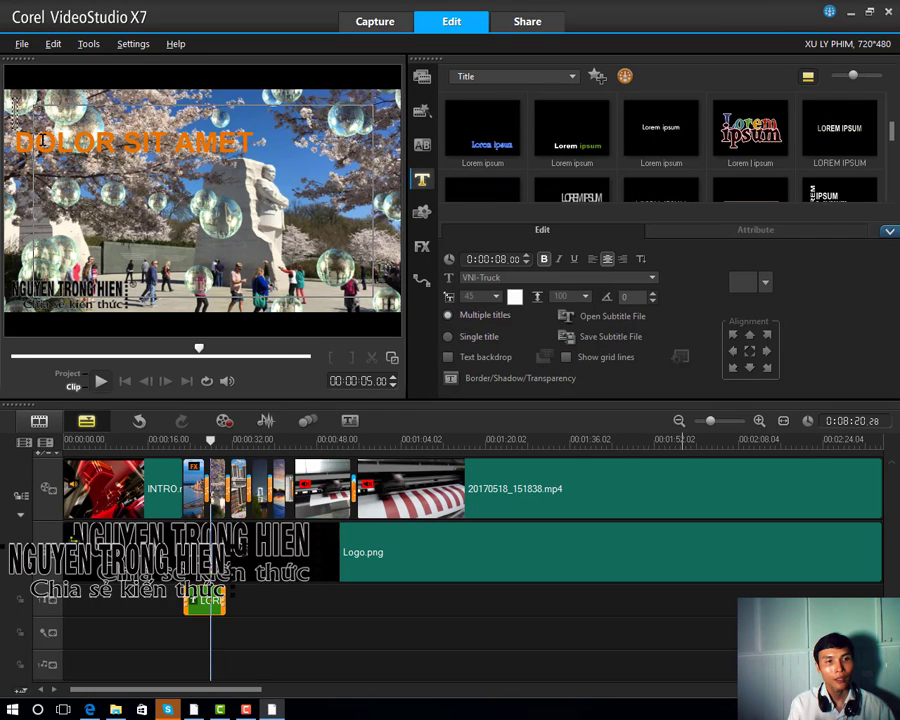
type("wngj")
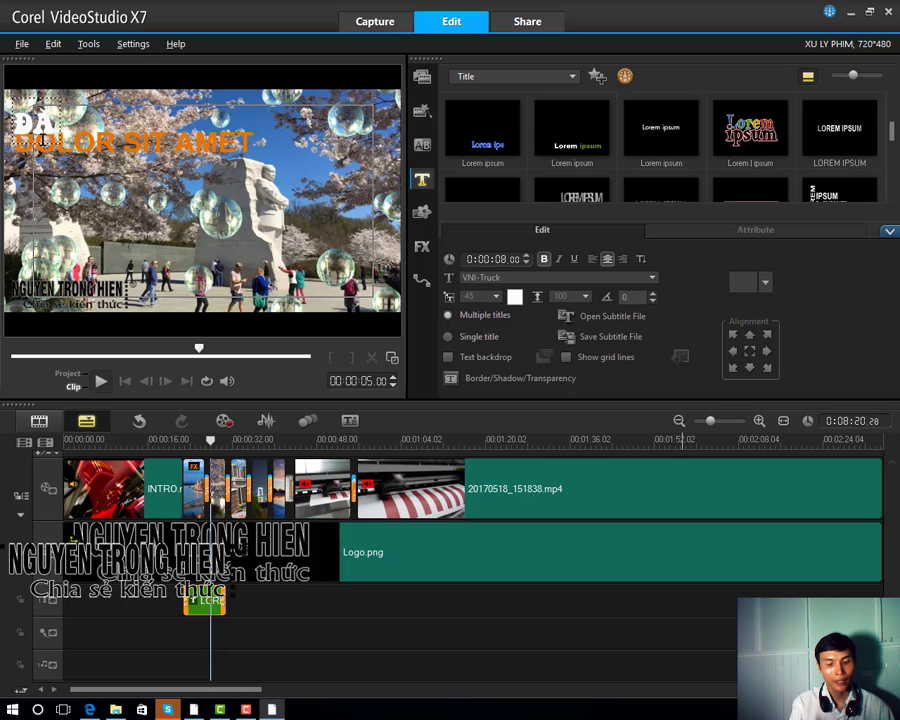
type("z kys")
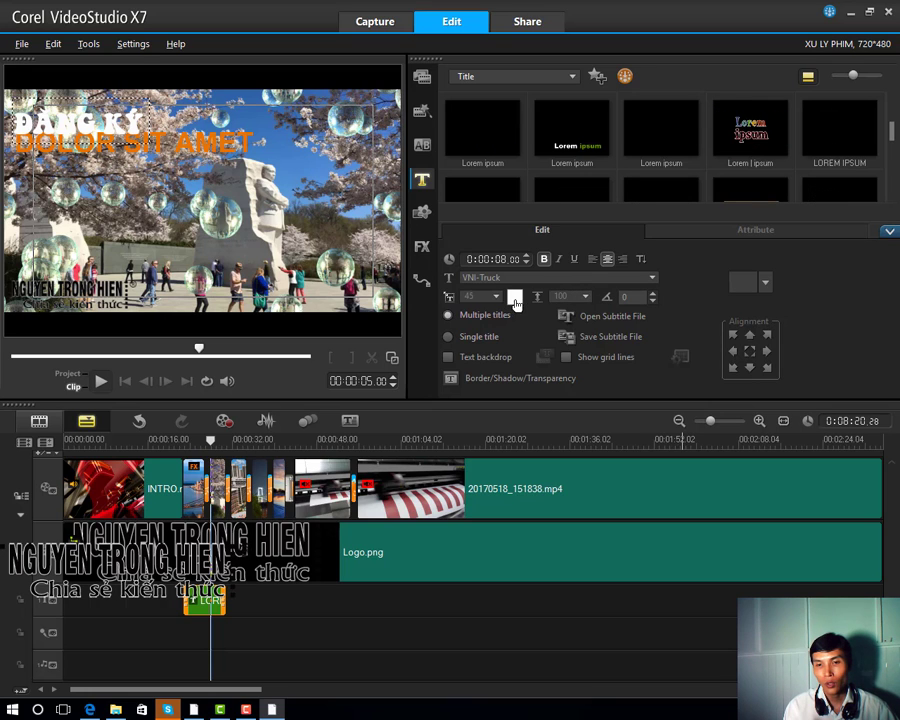
left_click_drag(147, 125, 12, 122)
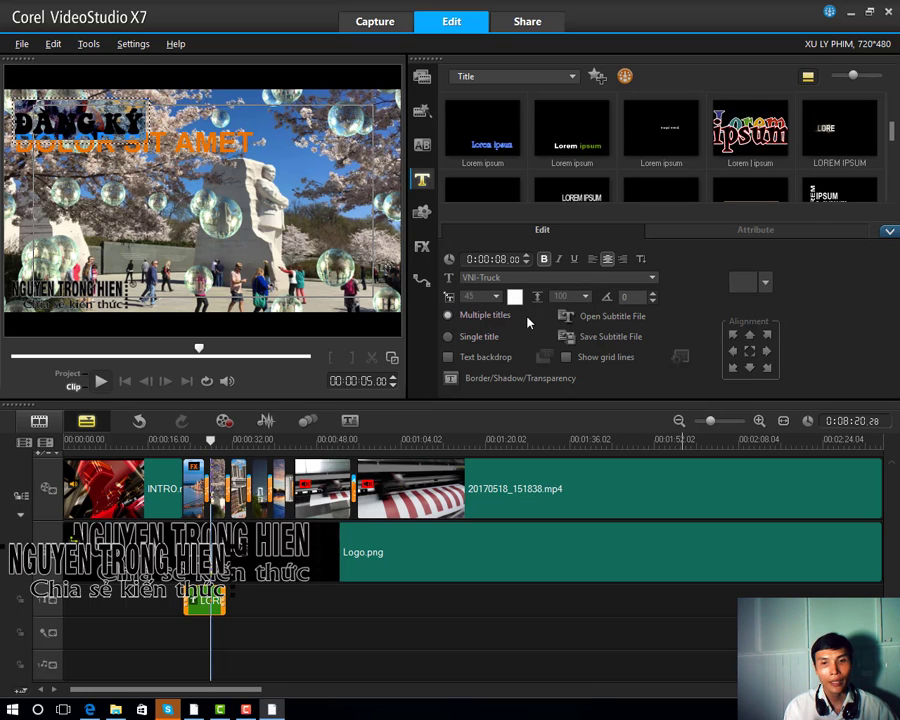
left_click(514, 297)
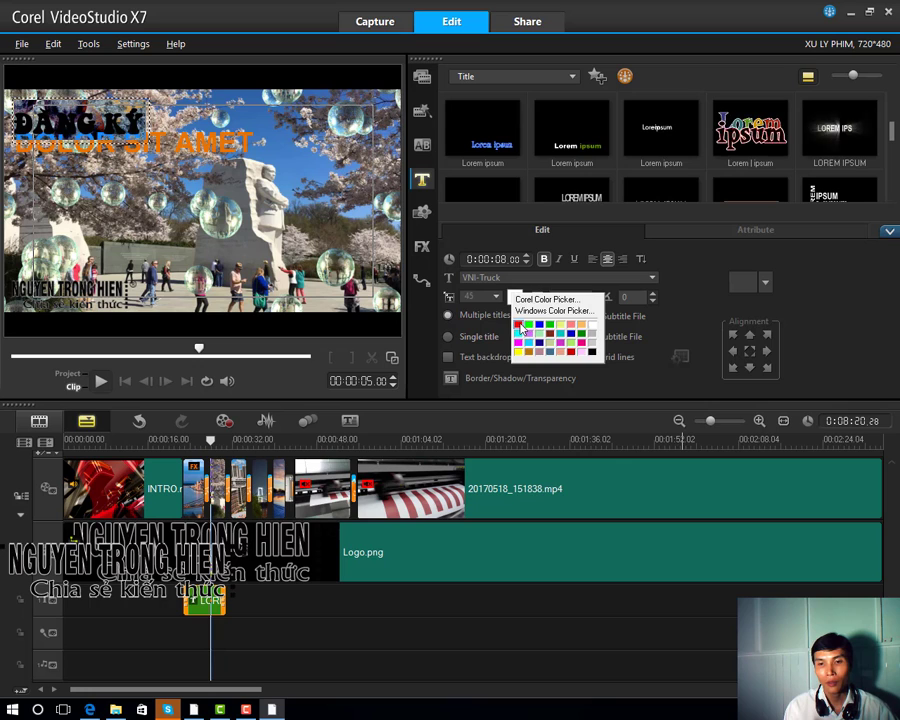
left_click(518, 325)
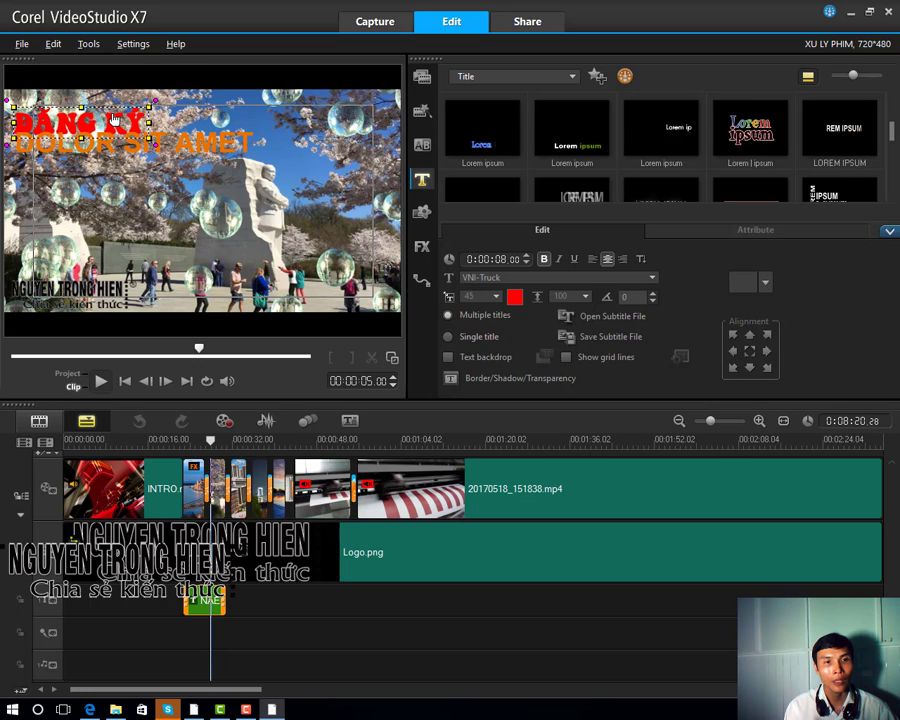
Step: Move the two title lines slightly apart and set the font size of the ĐĂNG KÝ line to 31
left_click(112, 152)
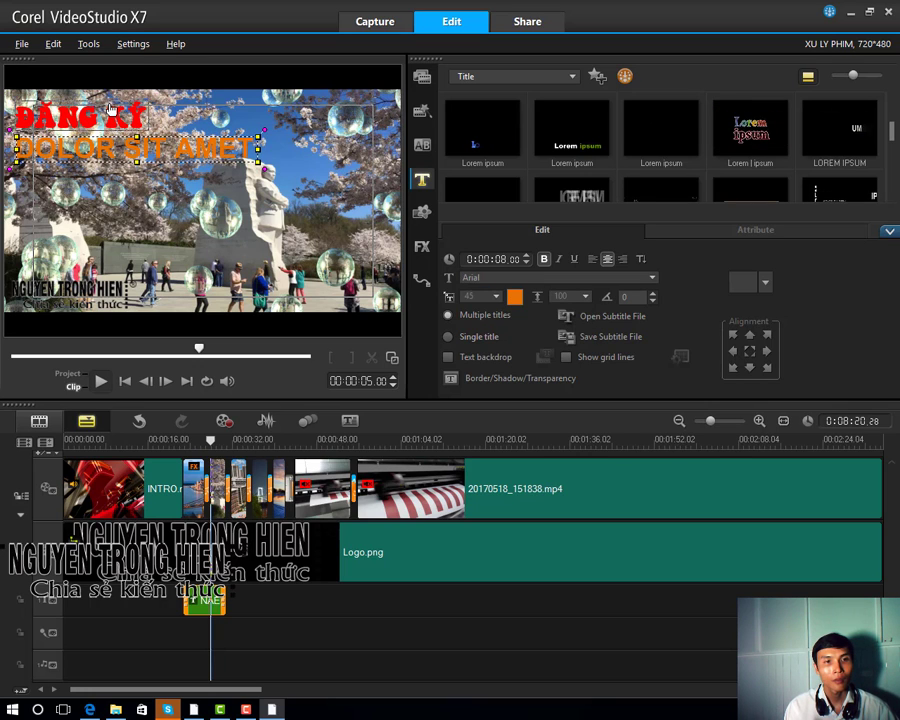
left_click(78, 112)
left_click(498, 297)
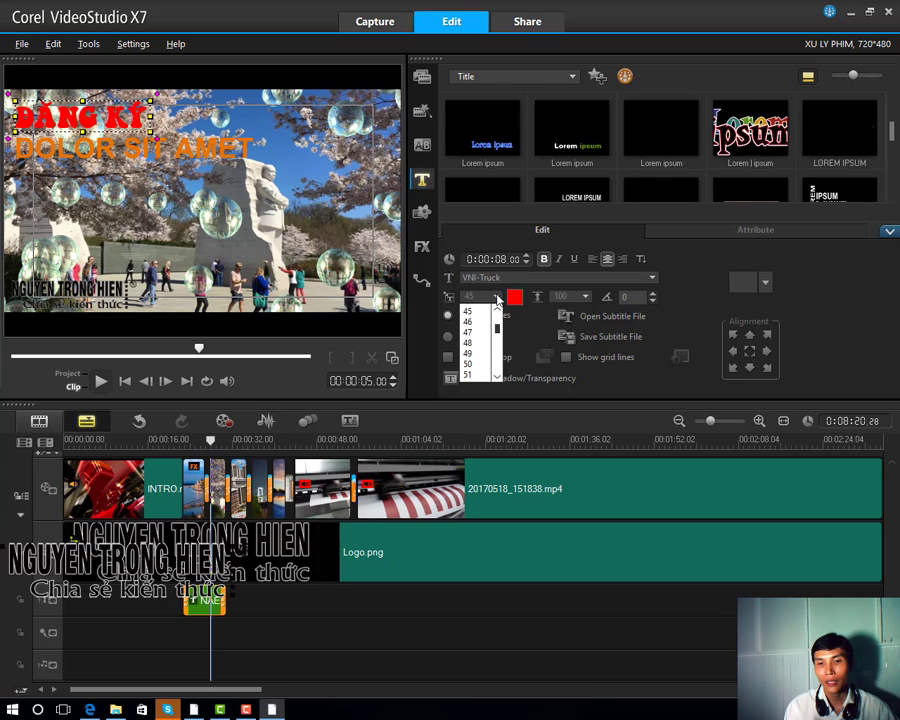
scroll(481, 342, "up", 2)
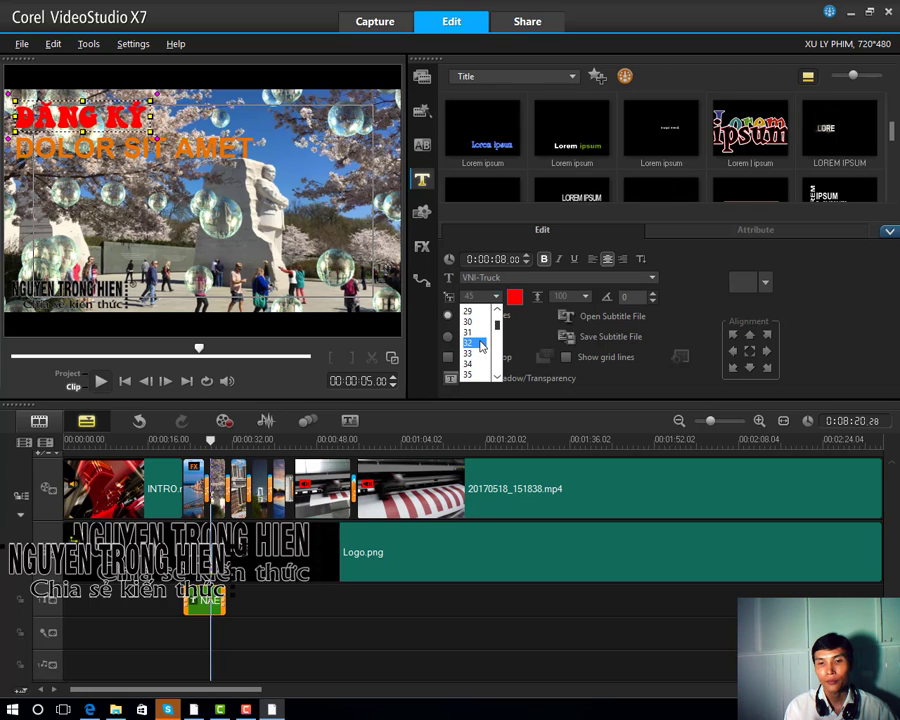
left_click(470, 332)
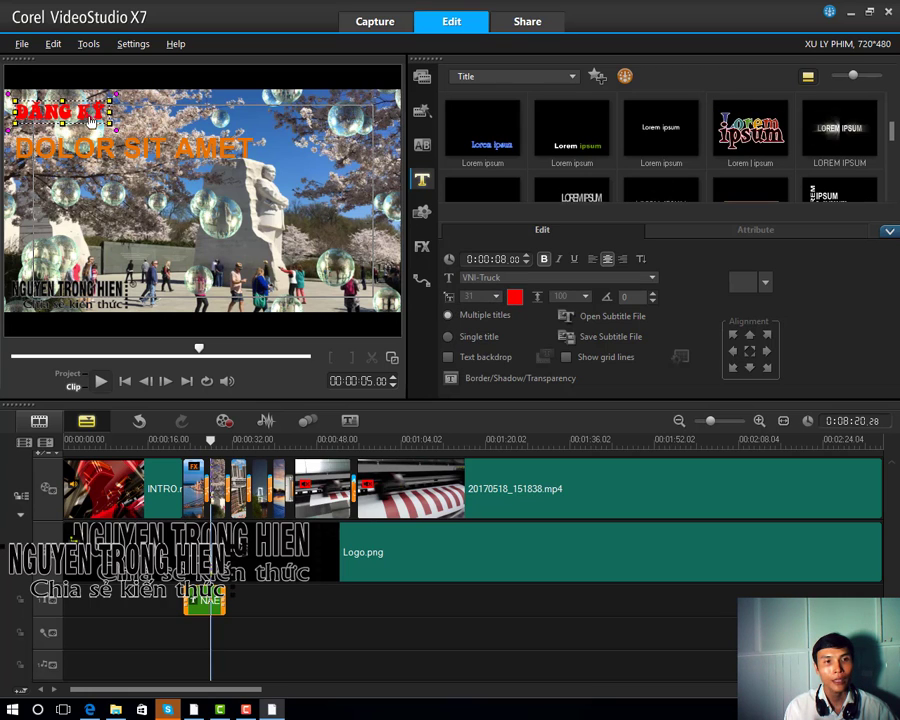
Step: Clear the DOLOR SIT AMET text from the second title line
left_click(97, 156)
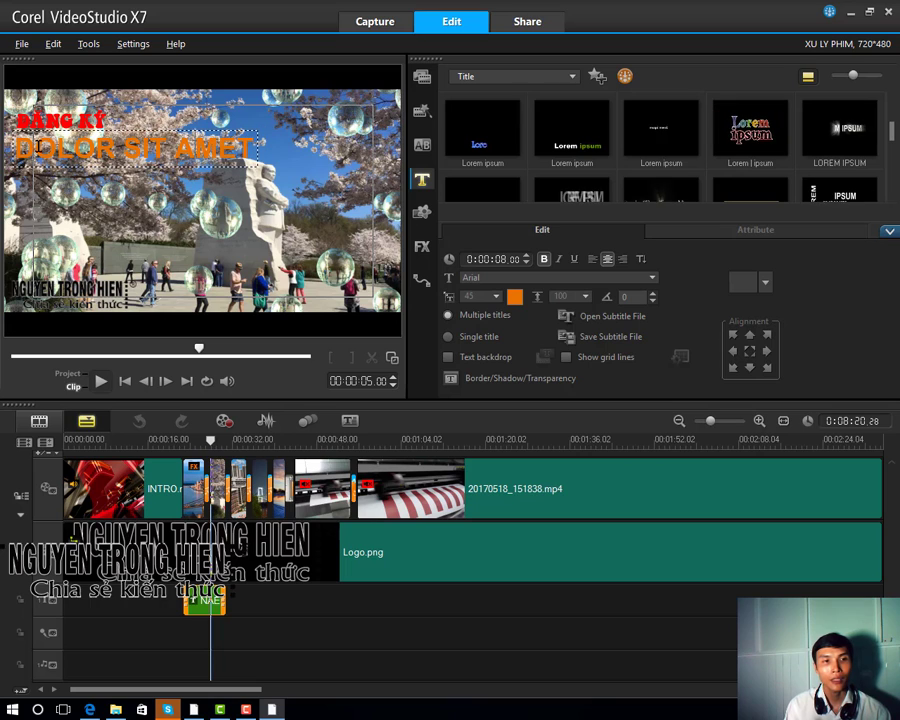
left_click_drag(15, 148, 332, 185)
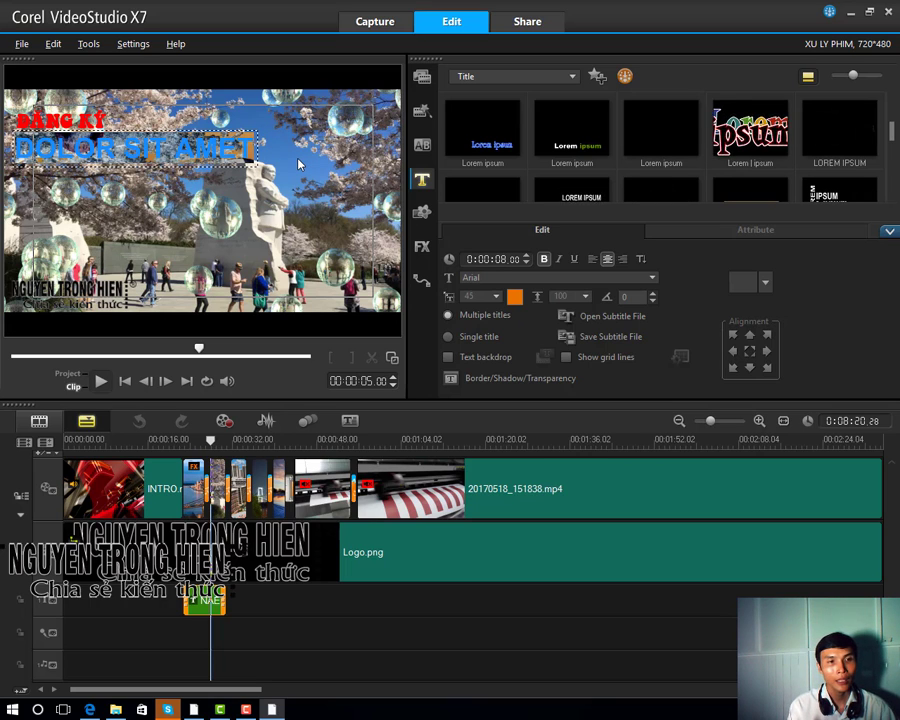
key("Delete")
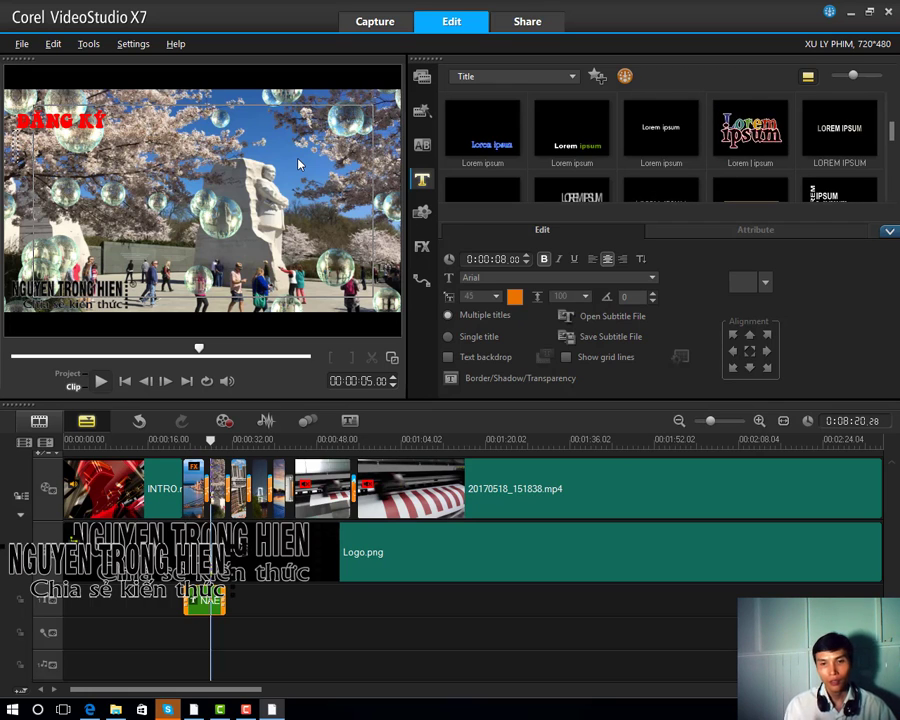
Step: Change the font of the emptied second title line to VNI-Truck
left_click(497, 278)
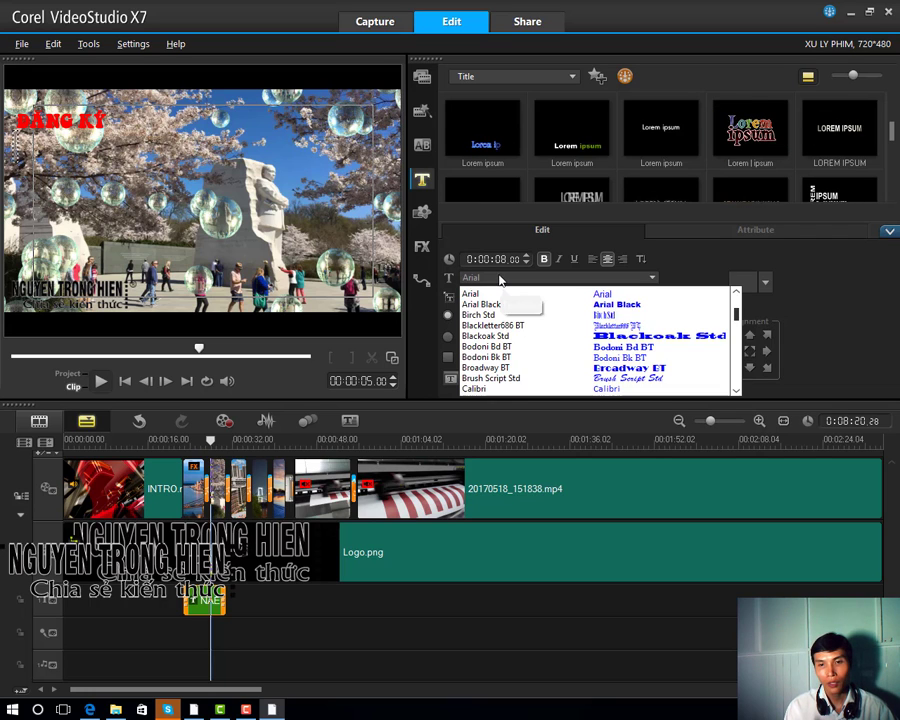
left_click_drag(741, 320, 737, 361)
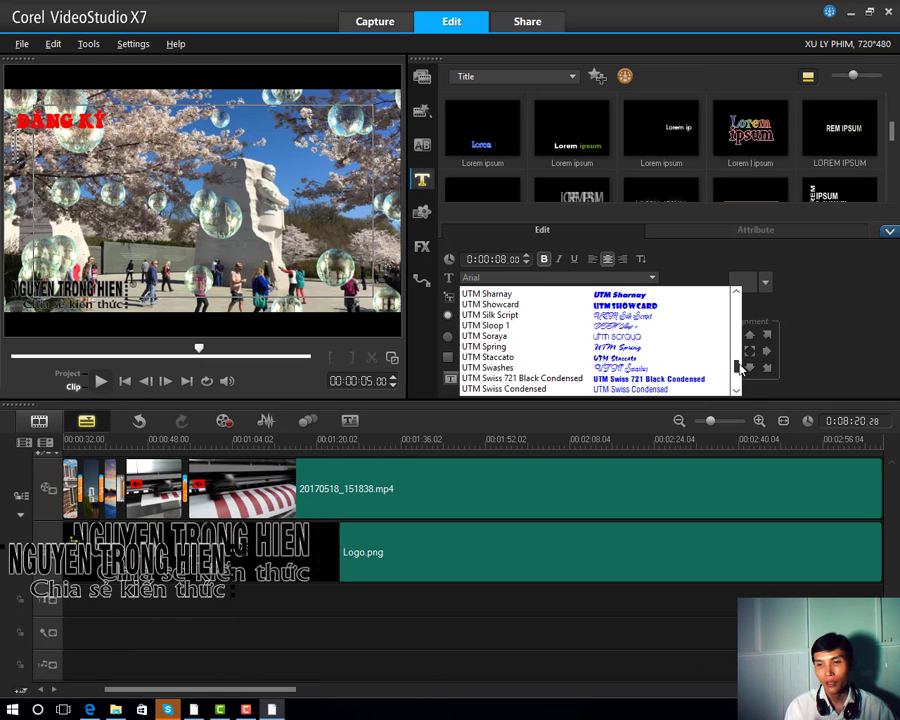
left_click_drag(737, 364, 741, 378)
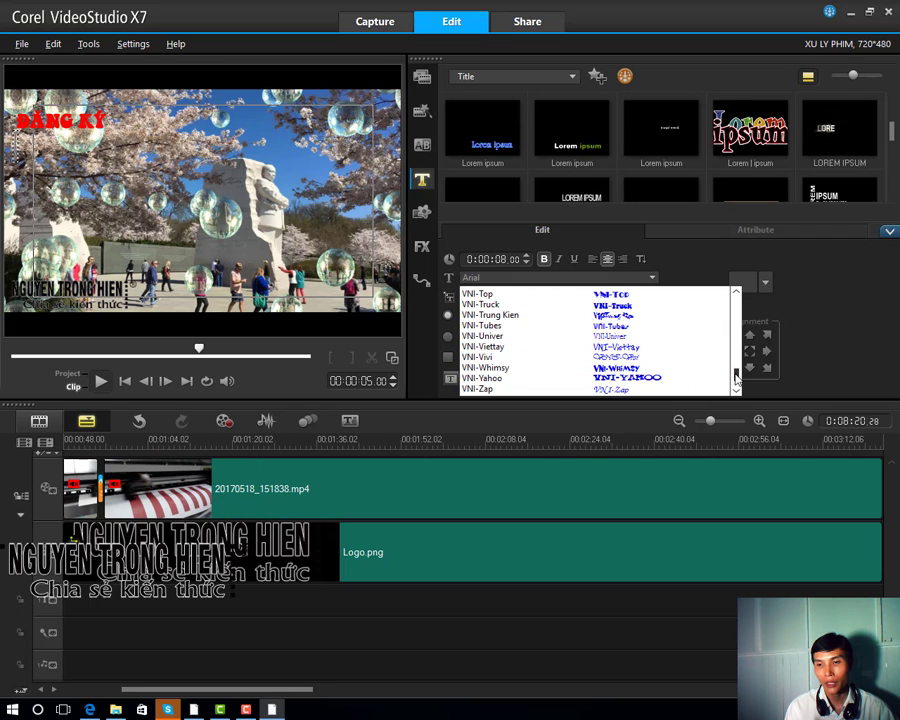
scroll(737, 375, "up", 5)
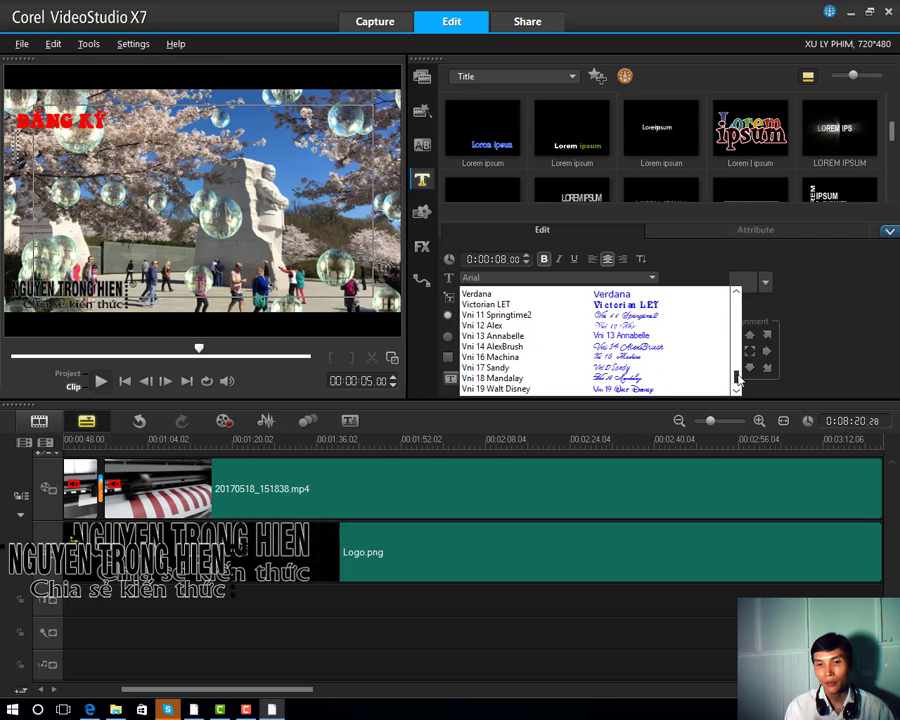
scroll(737, 375, "down", 3)
scroll(737, 373, "up", 5)
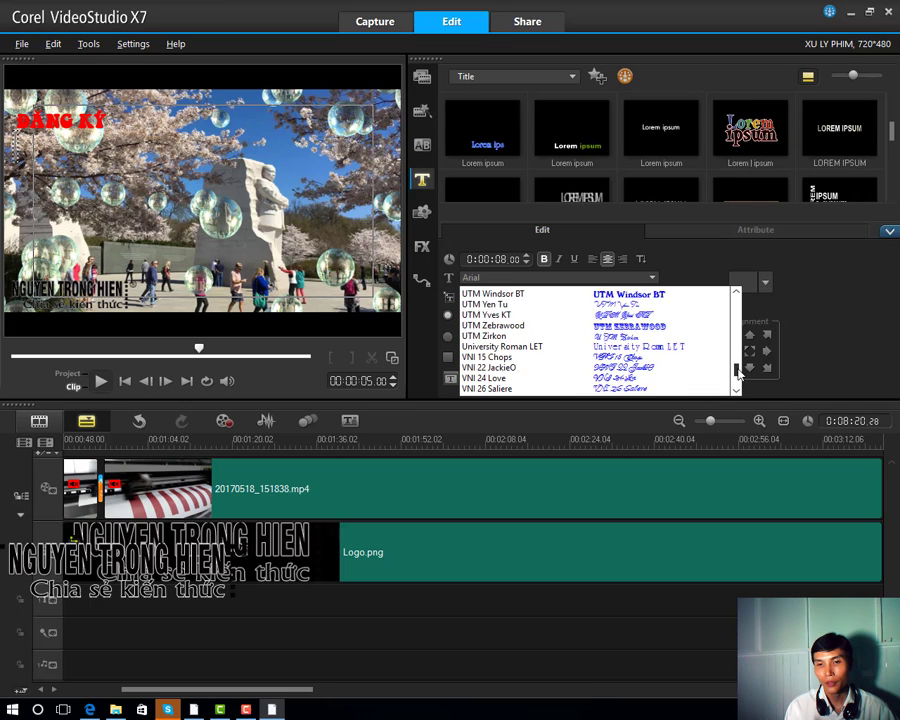
scroll(738, 373, "down", 5)
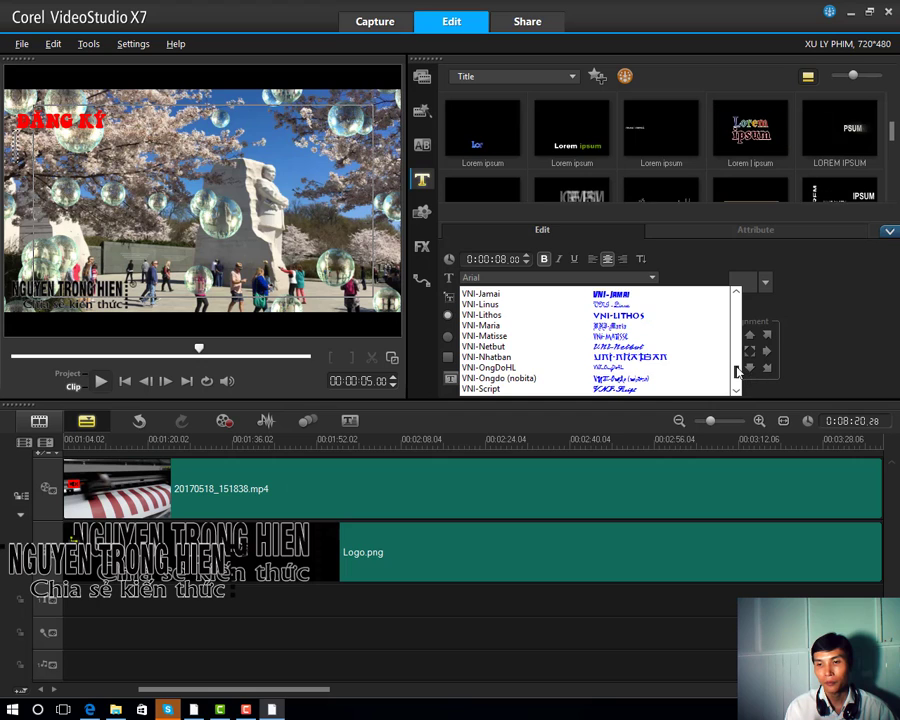
scroll(737, 372, "down", 3)
scroll(737, 373, "down", 3)
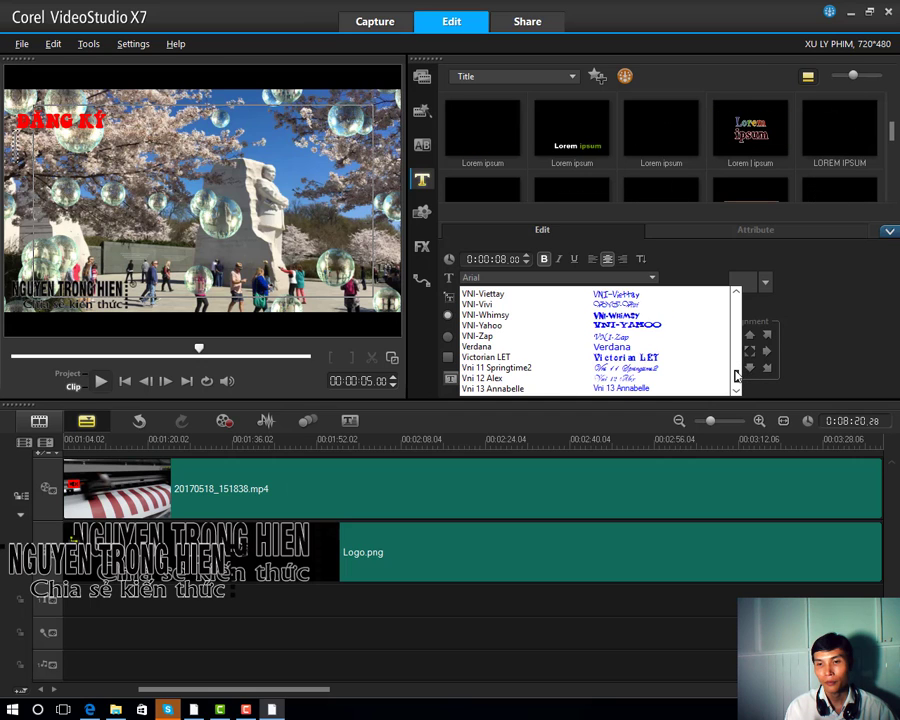
scroll(737, 374, "down", 3)
scroll(737, 374, "up", 5)
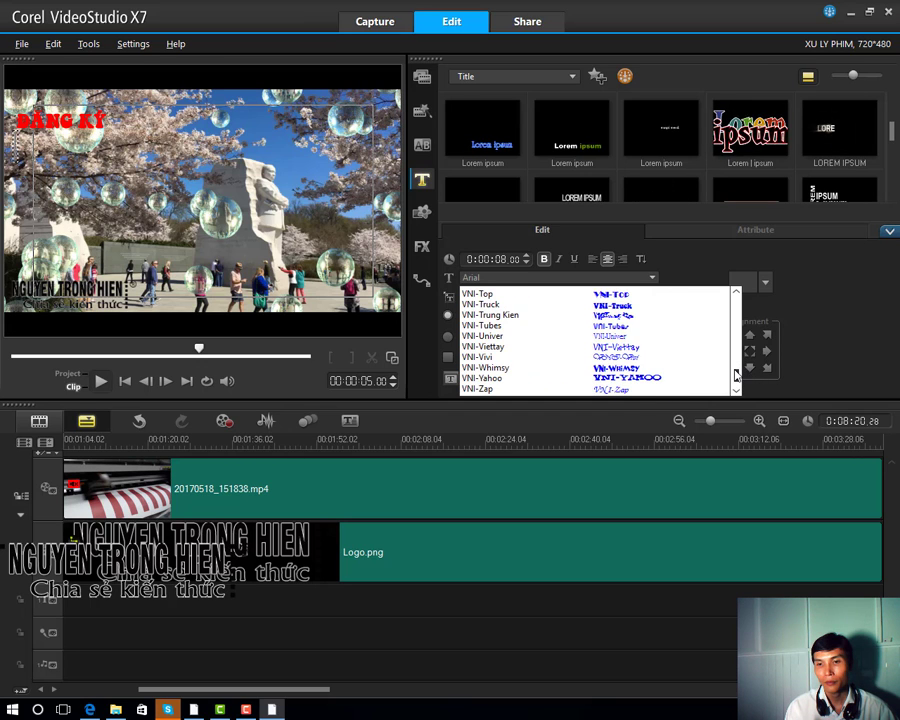
left_click(482, 304)
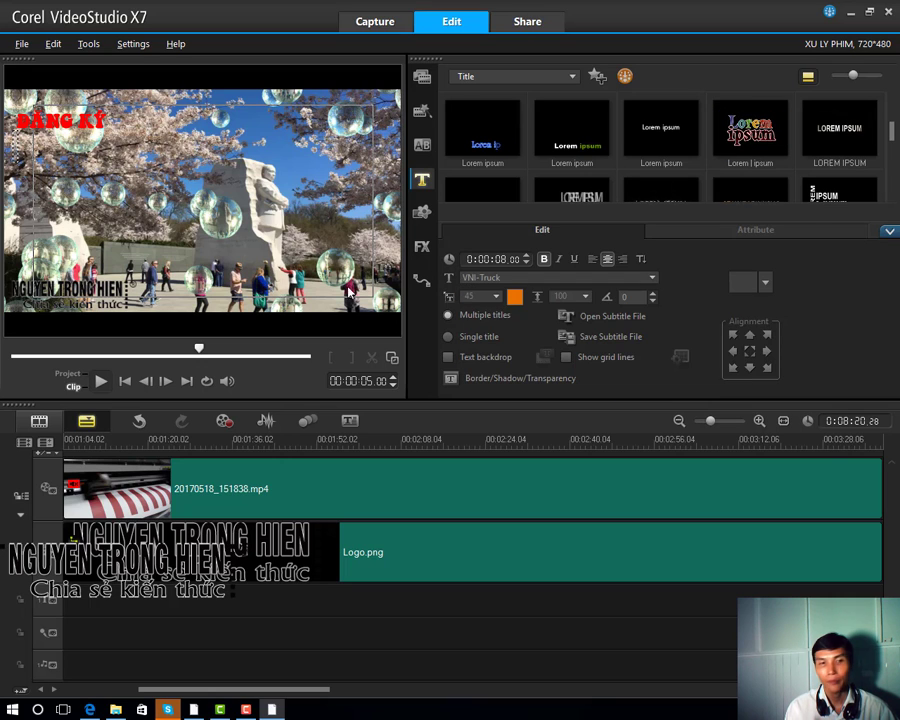
Step: Enter Nhận Video Chia Sẻ Mới Nhất as the text of the second title line
left_click(14, 152)
type("Nhận V")
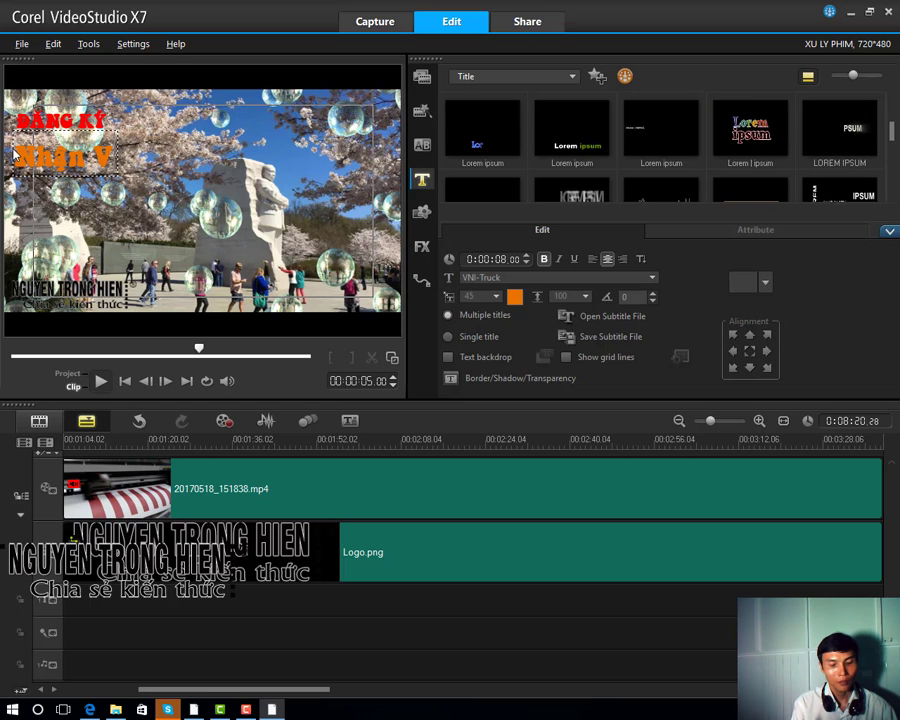
type("ideo")
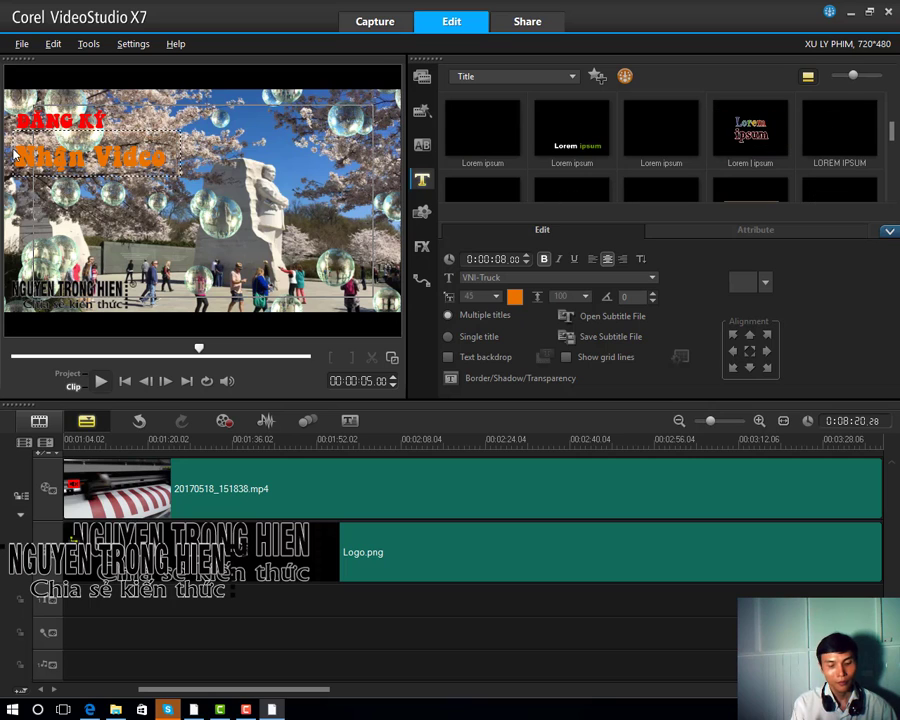
type(" Chia")
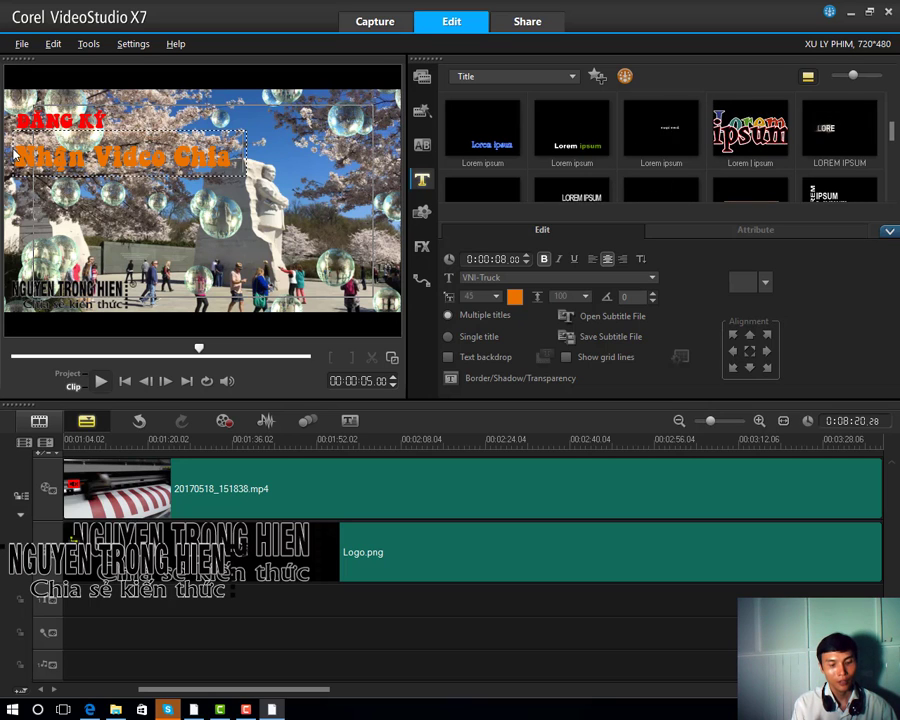
type(" Sẻ M")
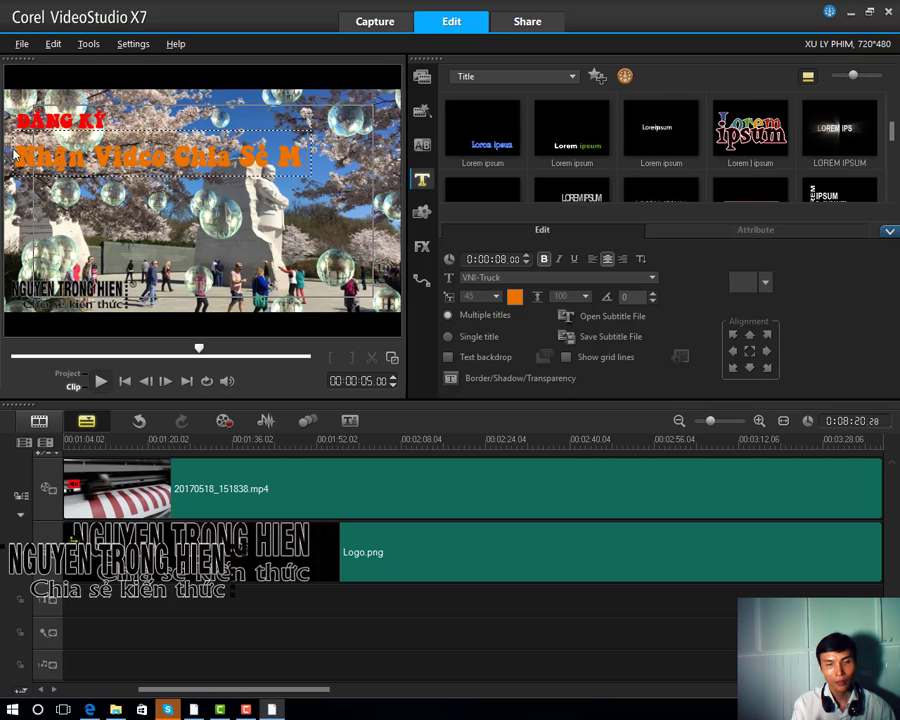
type("ới N")
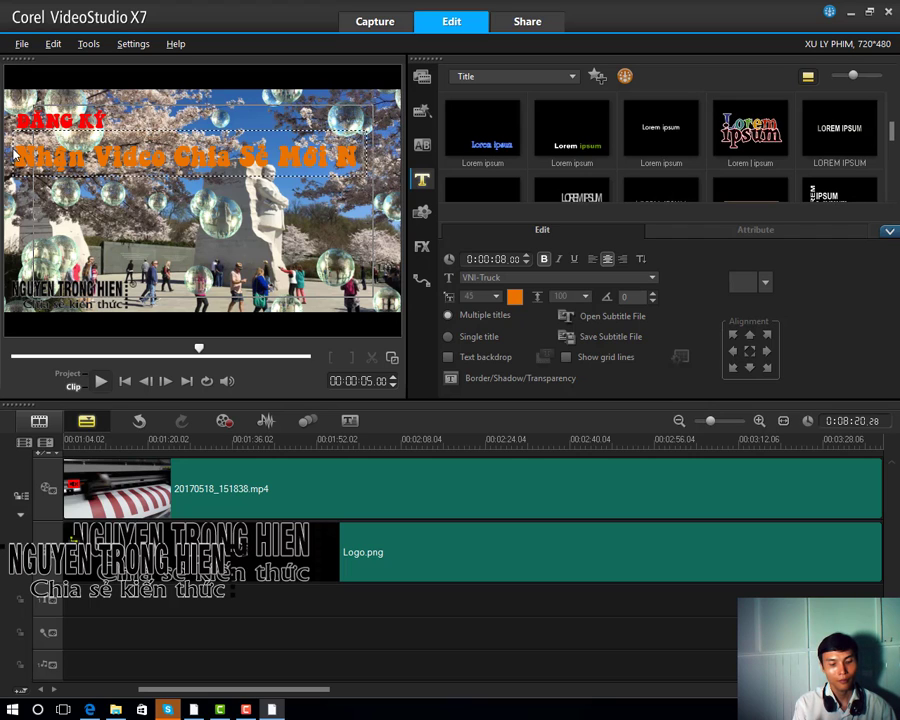
type("hất")
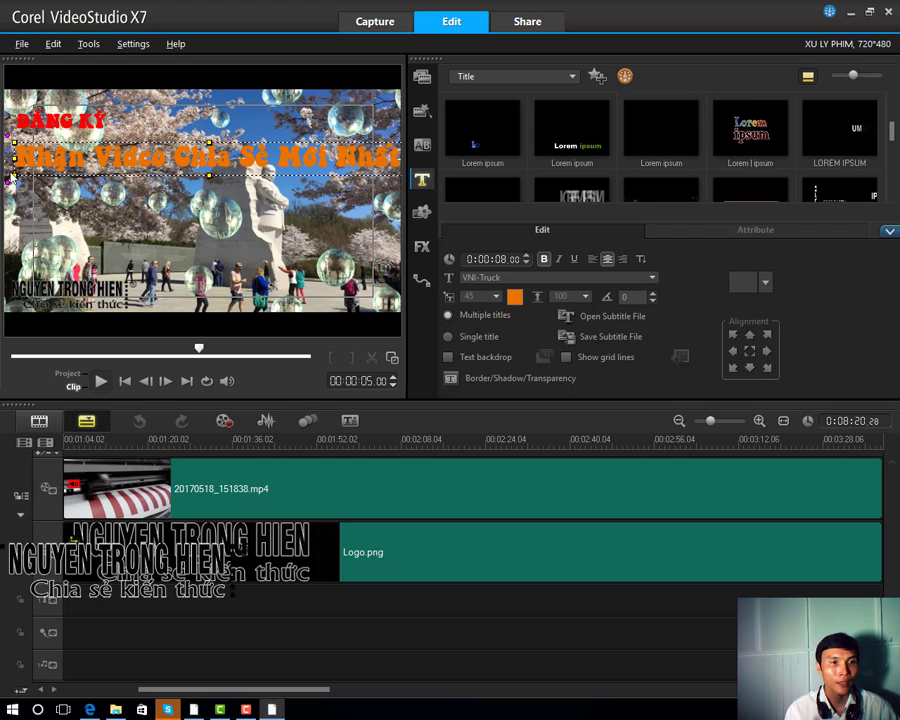
Step: Shrink the Nhận Video Chia Sẻ Mới Nhất line to font size 21 and place it directly below ĐĂNG KÝ
left_click(12, 178)
left_click_drag(12, 178, 88, 170)
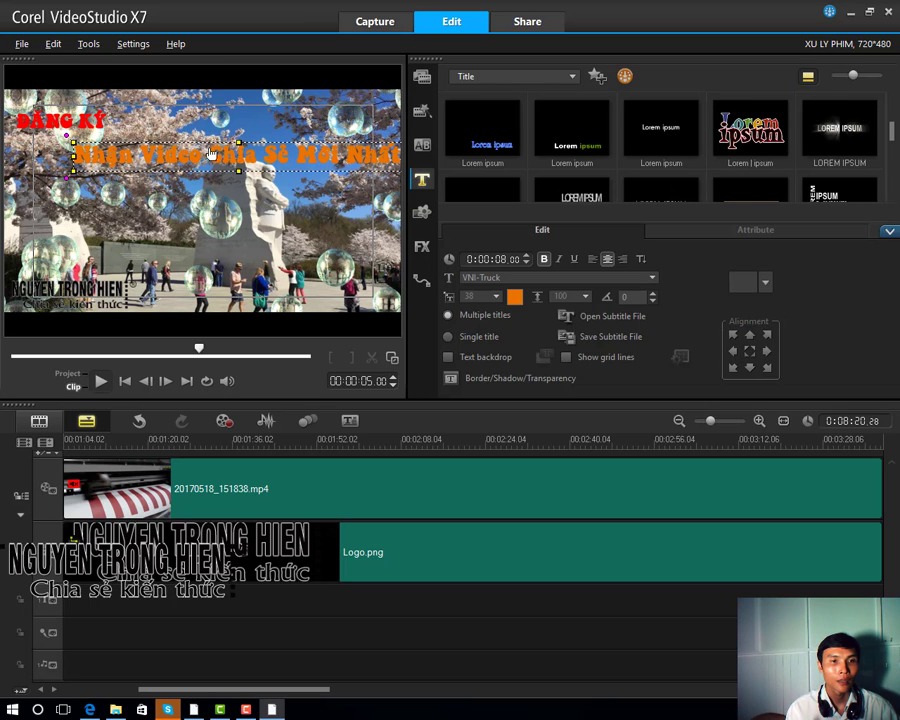
left_click_drag(211, 152, 68, 258)
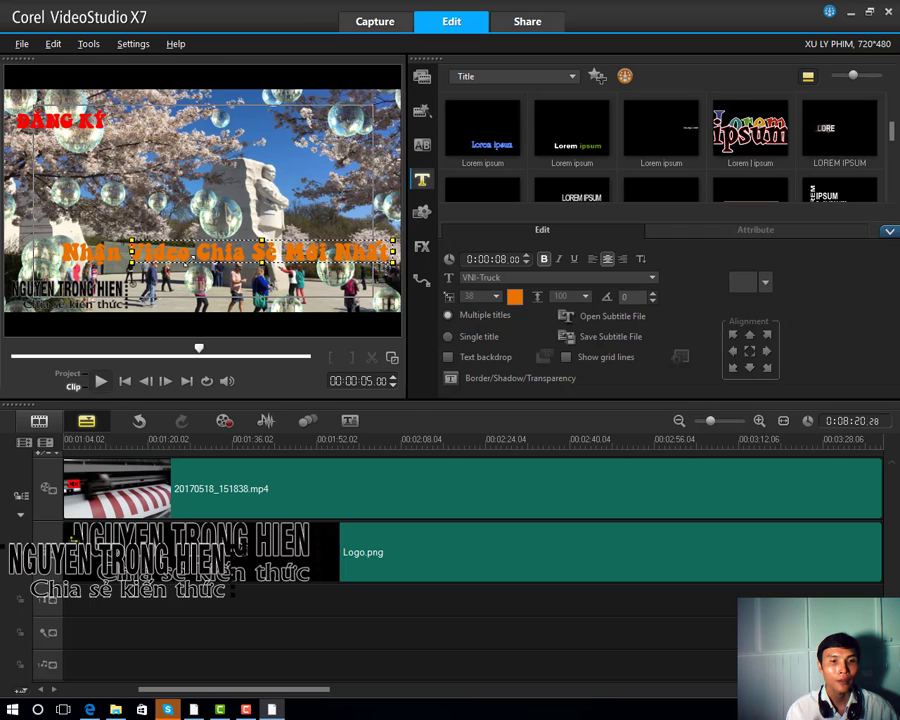
left_click(205, 253)
left_click_drag(205, 253, 287, 256)
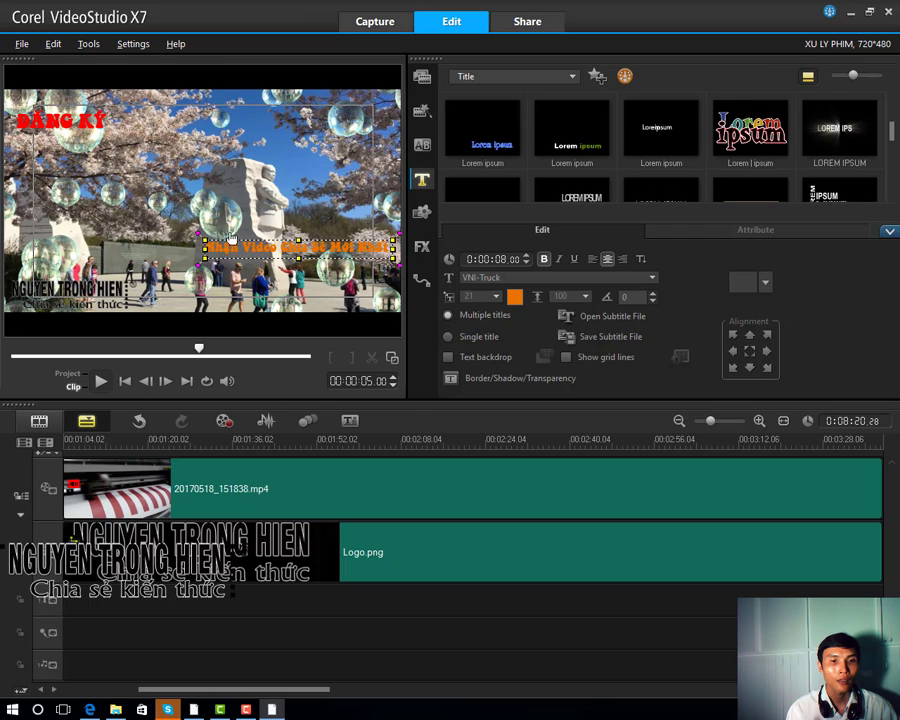
left_click_drag(230, 240, 98, 145)
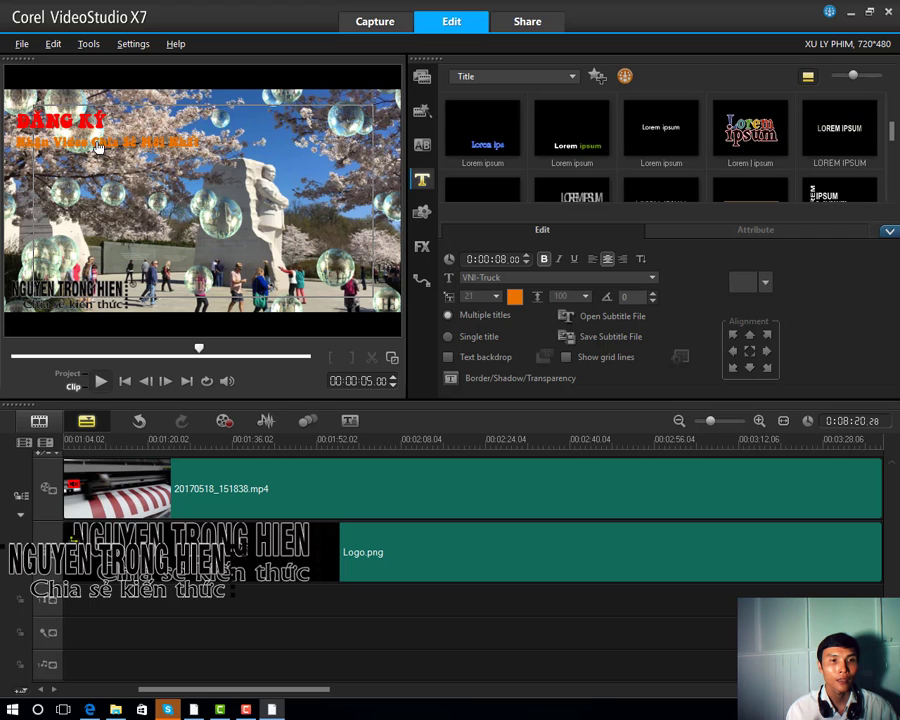
Step: Colour the Nhận Video Chia Sẻ Mới Nhất title line green, then select the ĐĂNG KÝ line
left_click(514, 296)
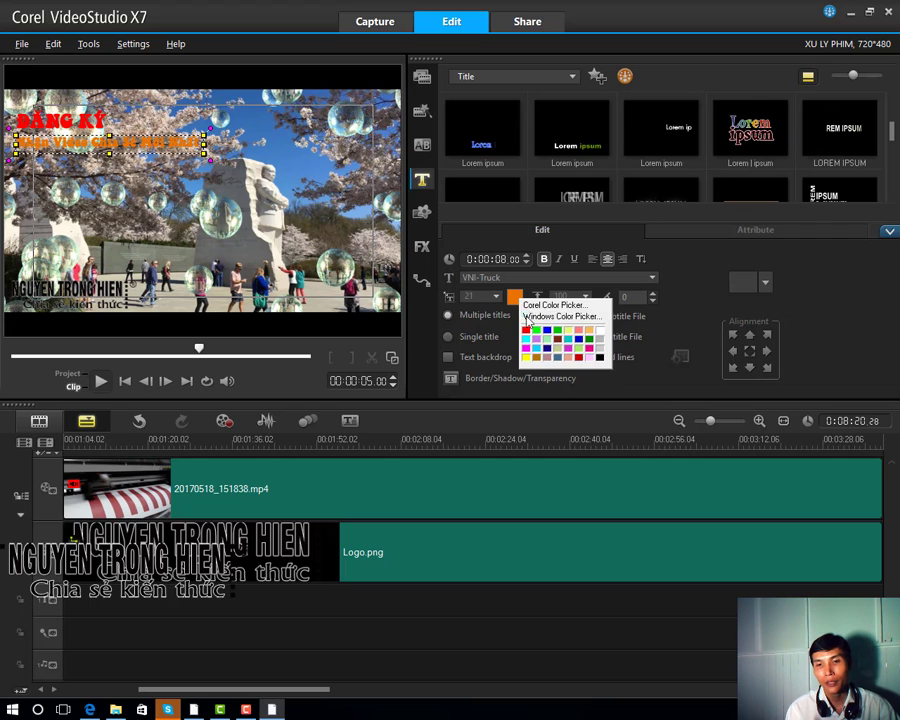
left_click(563, 333)
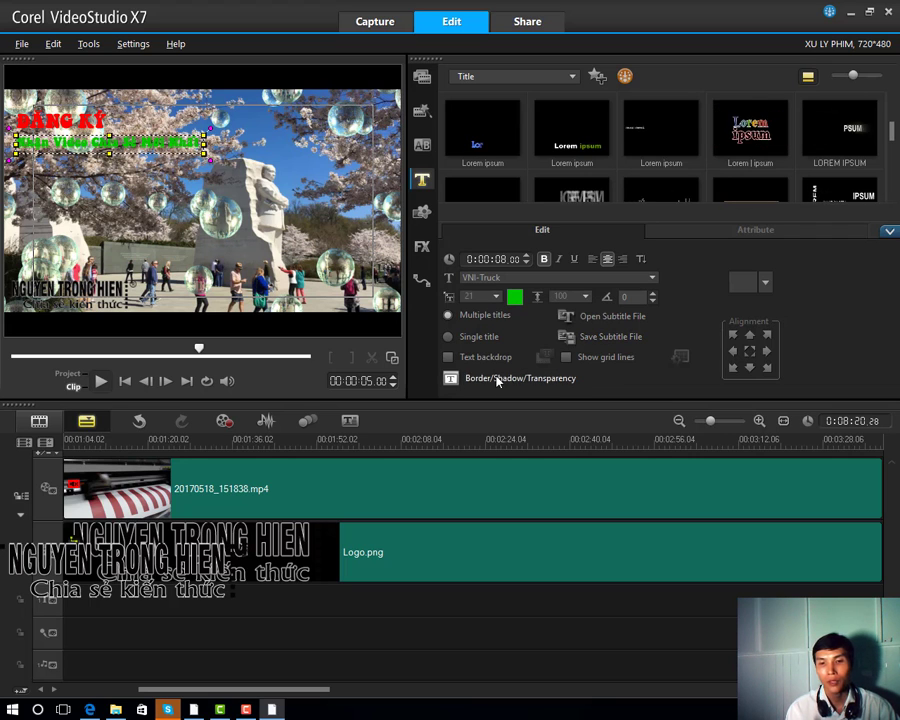
left_click(60, 118)
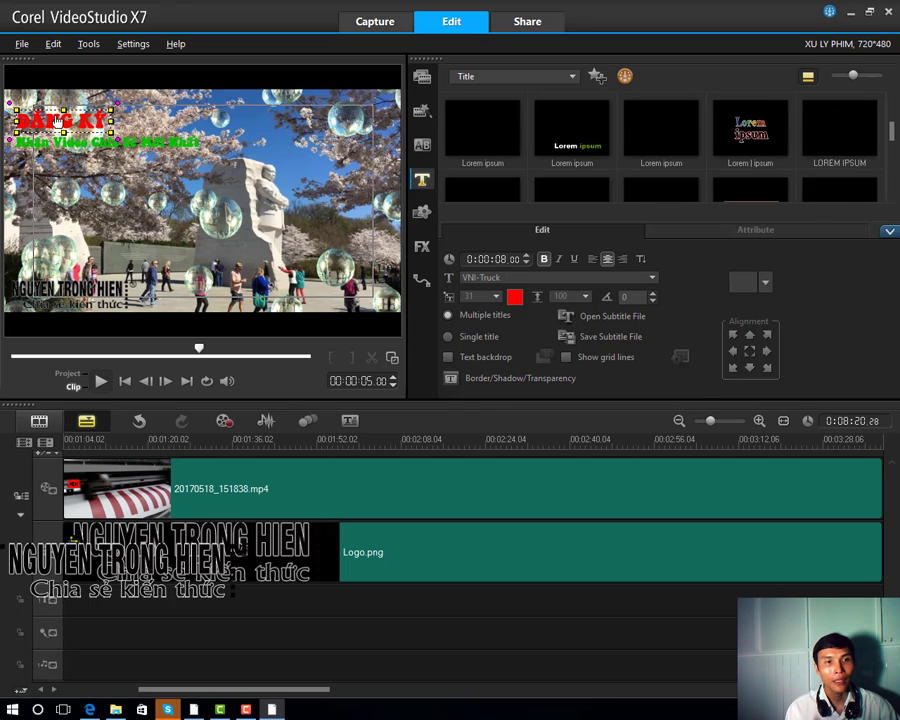
Step: Give the ĐĂNG KÝ title line an outer stroke border in pale yellow with a width of 4.0
left_click(488, 385)
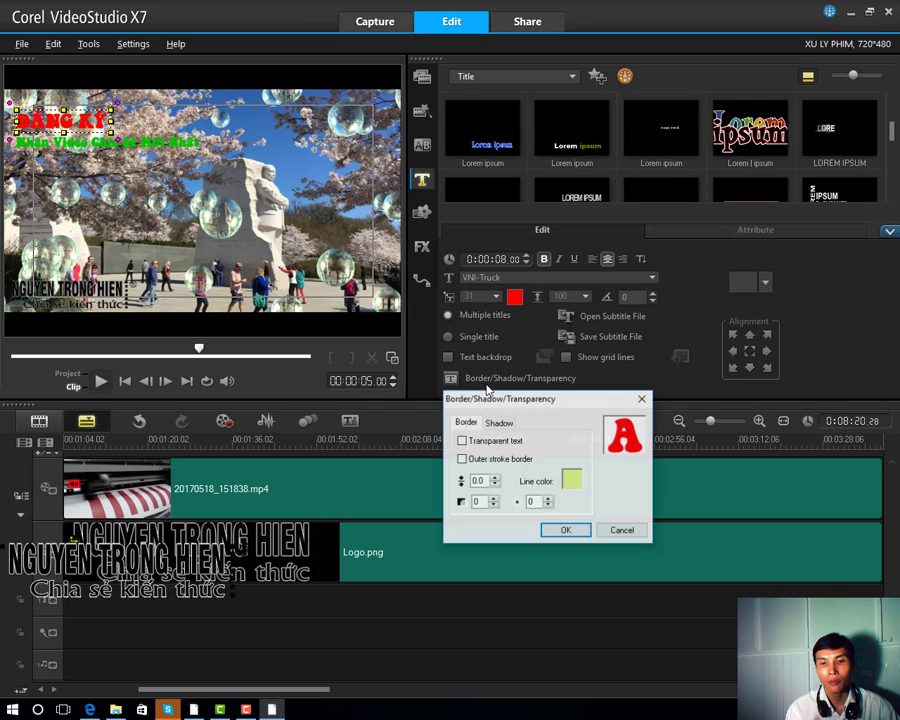
left_click(569, 483)
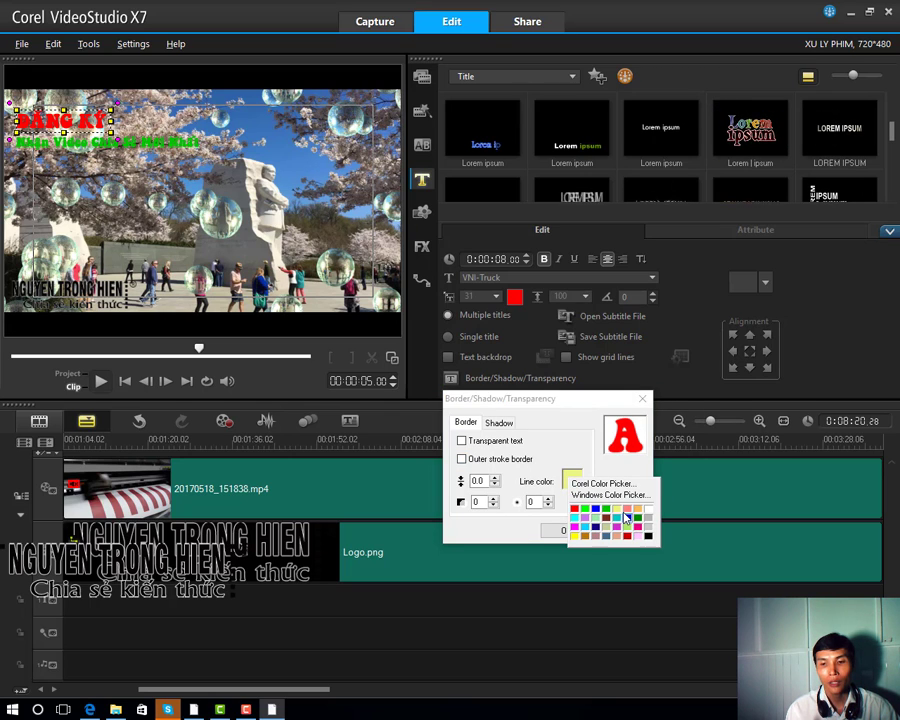
left_click(617, 511)
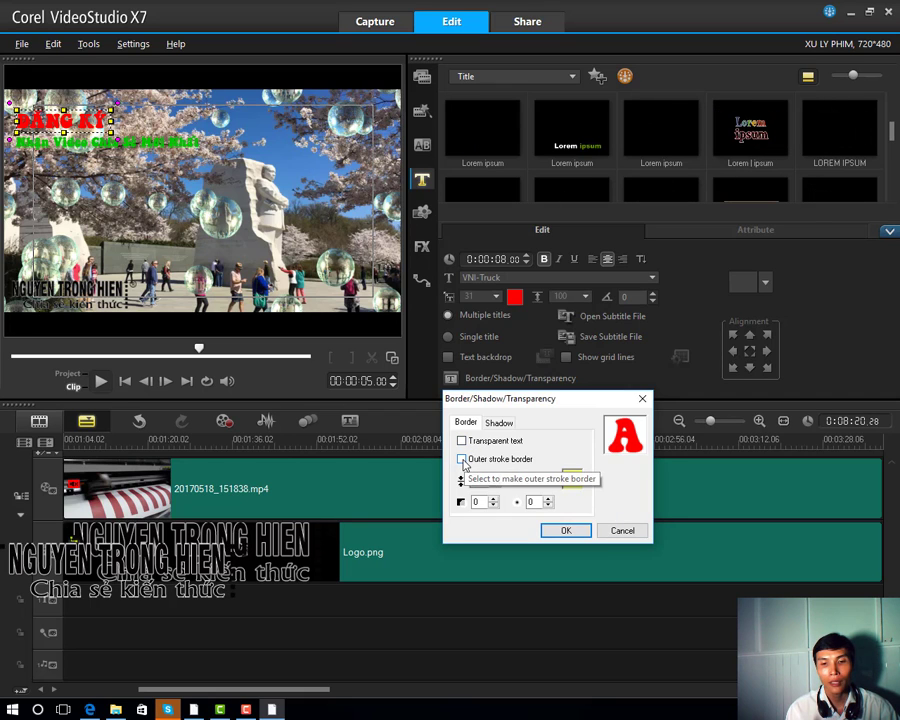
left_click(462, 460)
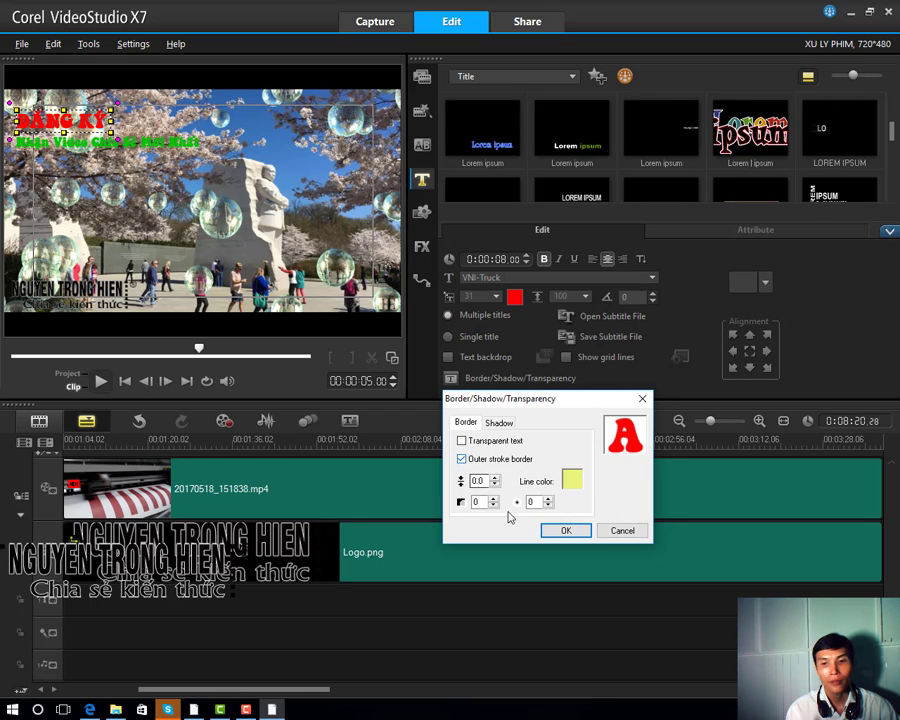
left_click(494, 478)
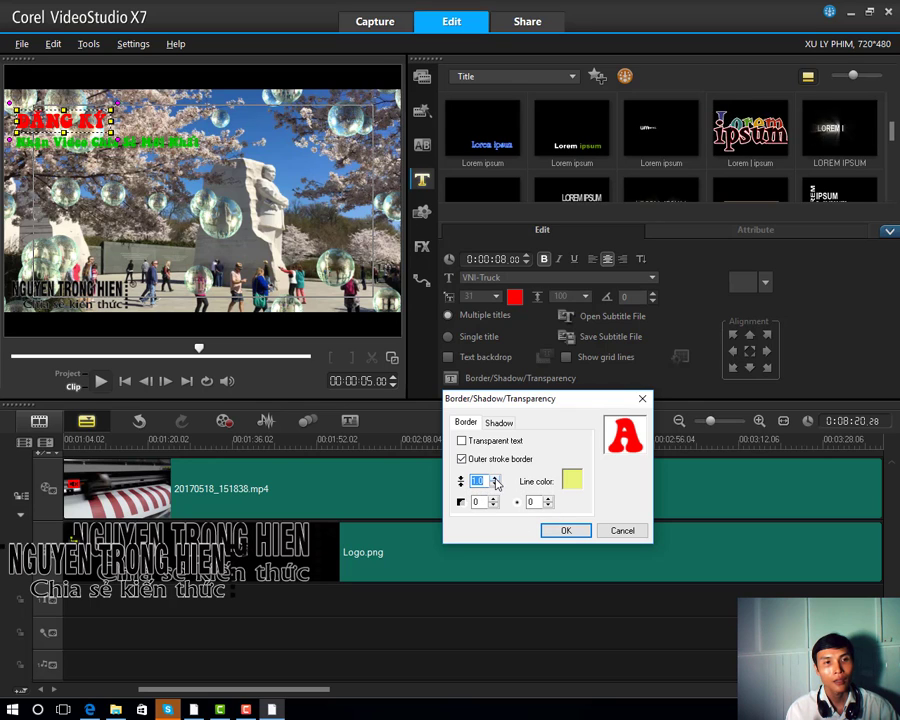
left_click(495, 479)
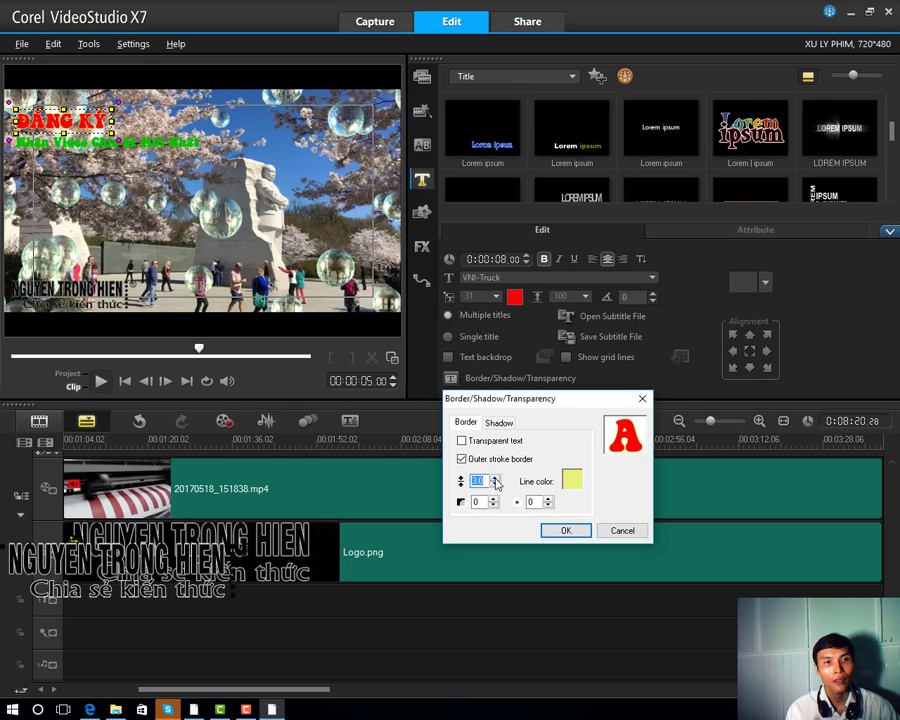
left_click(495, 479)
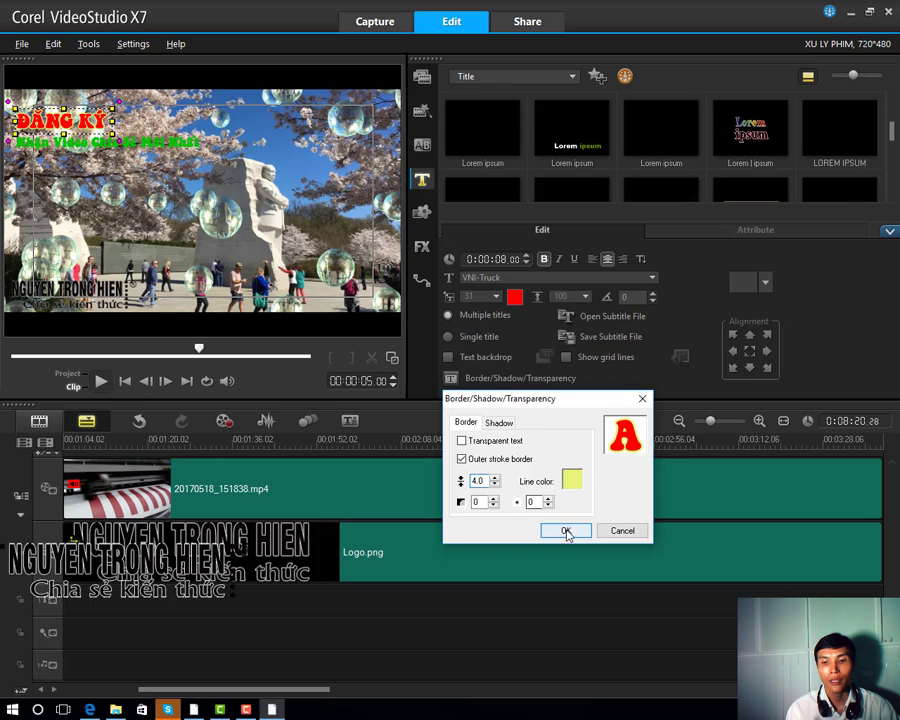
Step: Try a drop shadow on the ĐĂNG KÝ line, return it to no shadow and apply the border settings
left_click(500, 423)
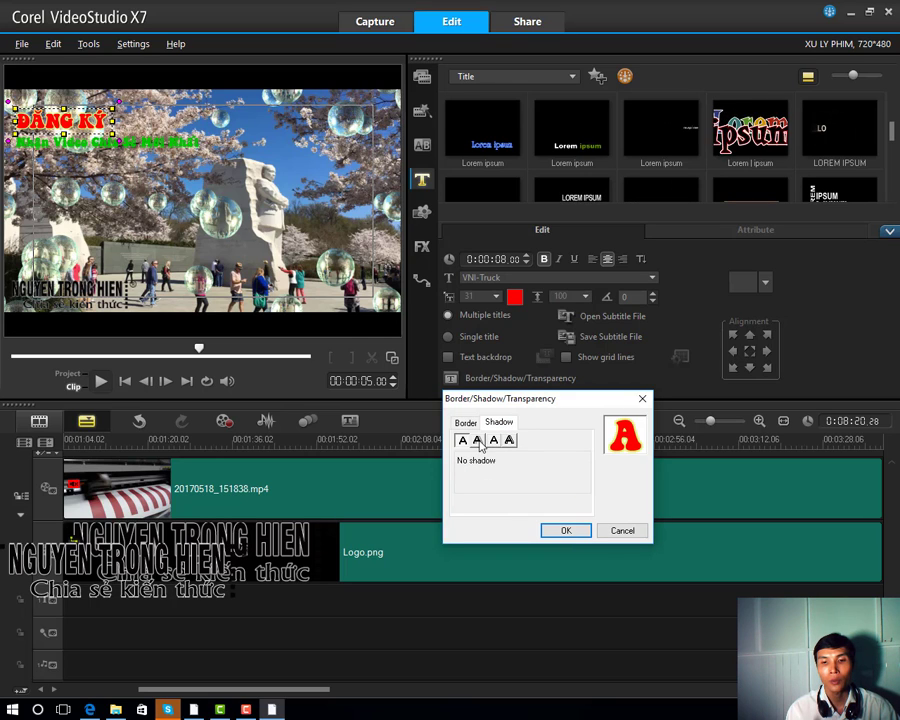
left_click(478, 441)
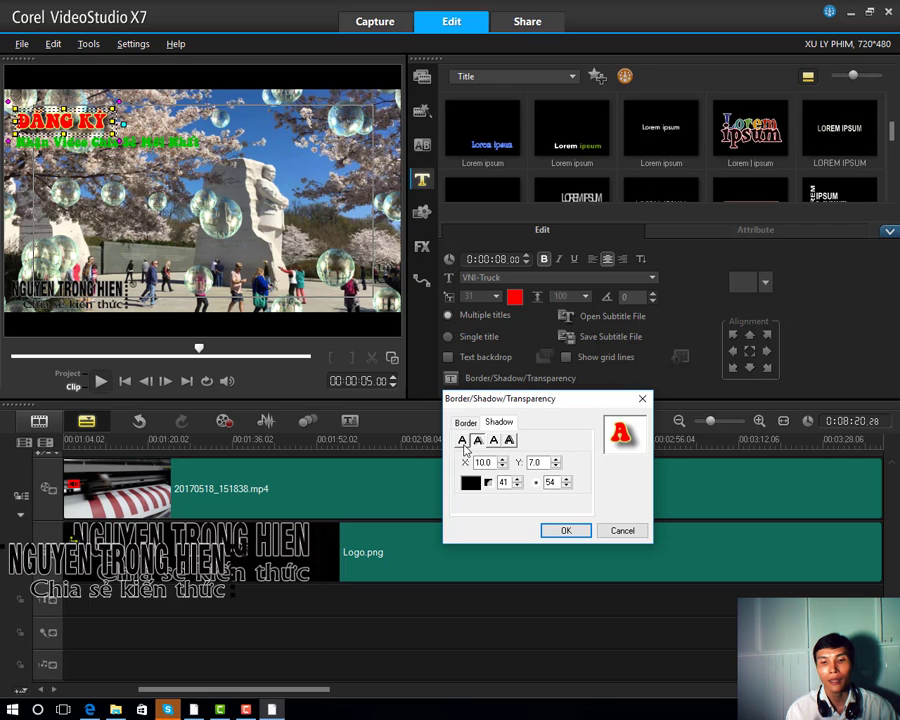
left_click(462, 440)
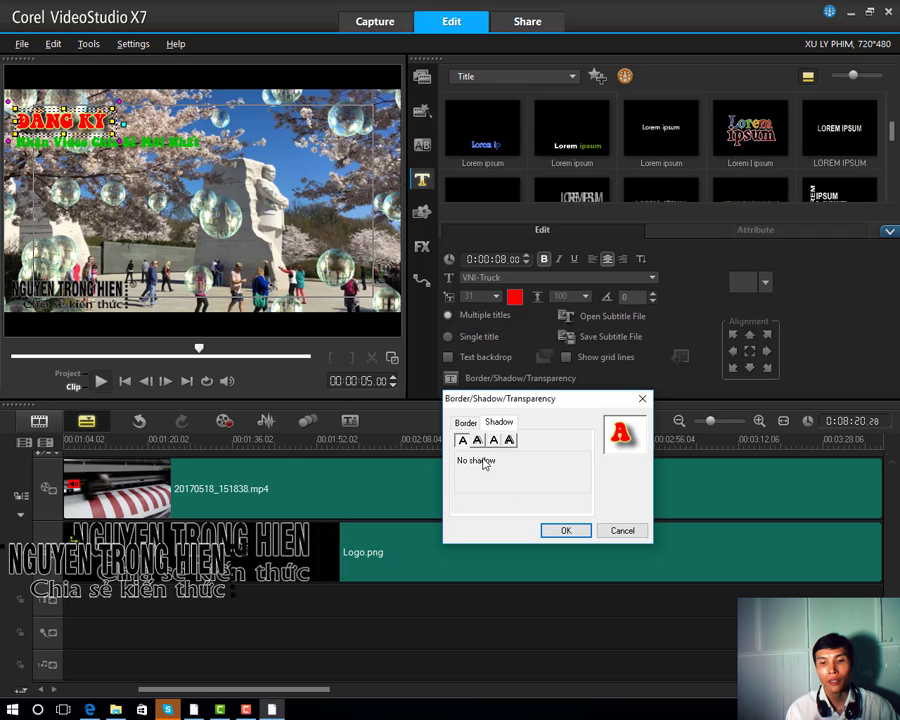
left_click(566, 531)
Step: Give the Nhận Video Chia Sẻ Mới Nhất line a black outer stroke border with a width of 2.0
left_click(120, 142)
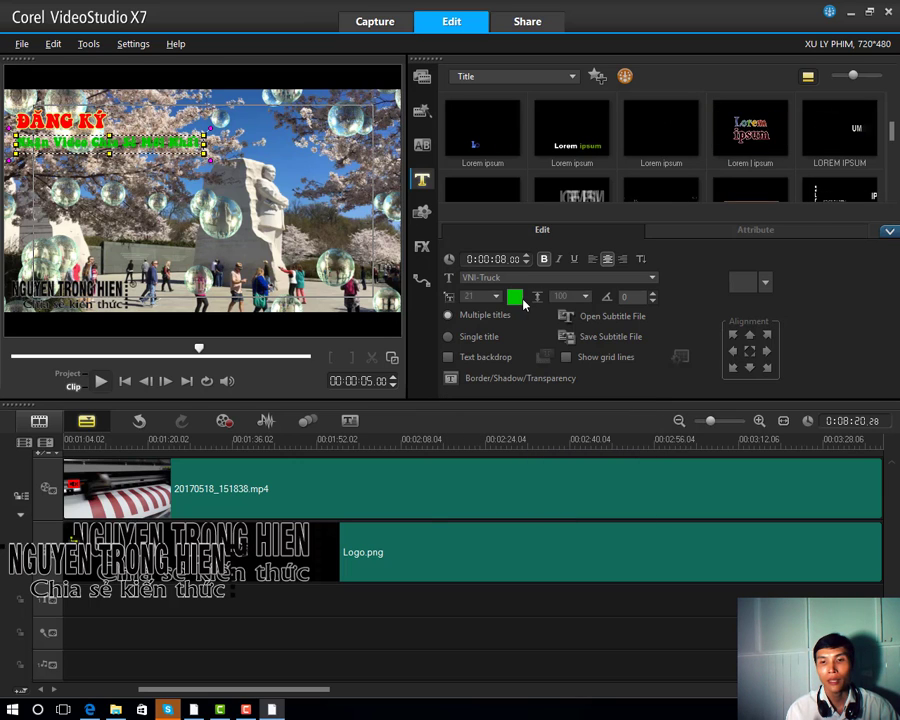
left_click(503, 380)
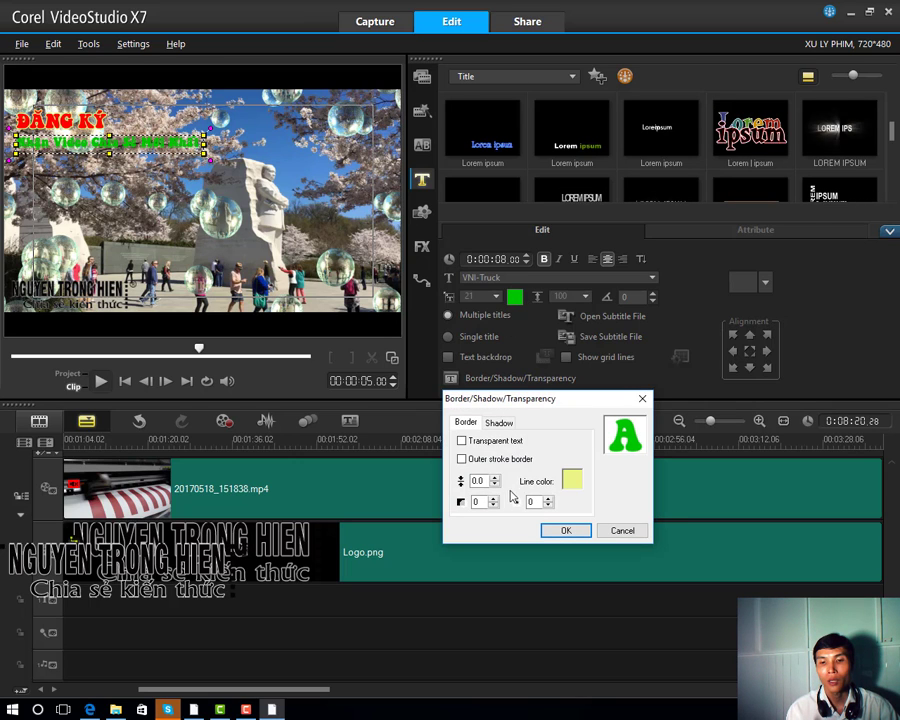
left_click(478, 459)
left_click(572, 482)
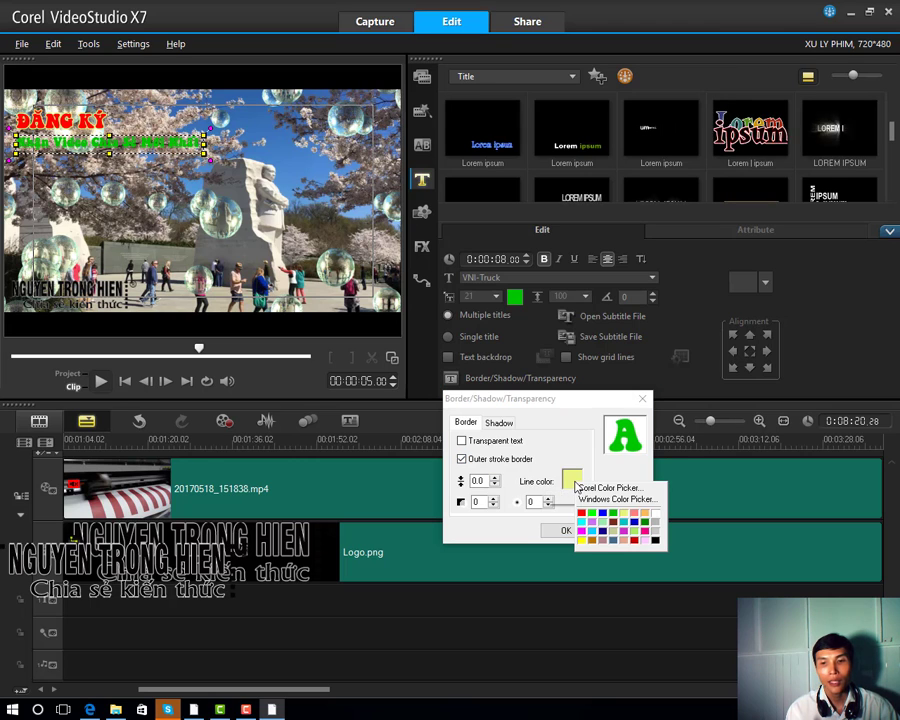
left_click(654, 540)
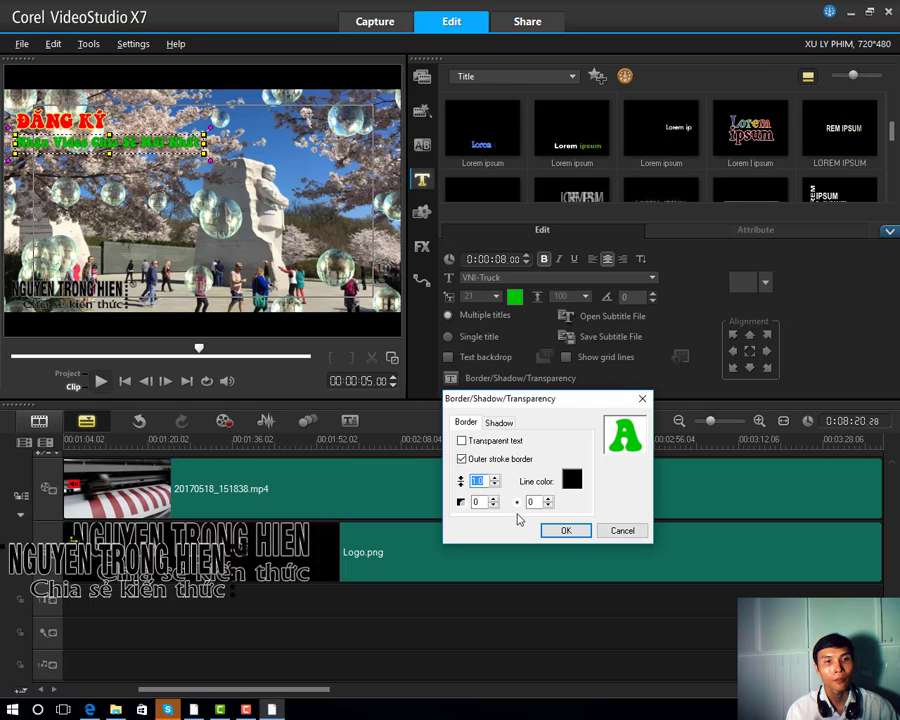
left_click(495, 477)
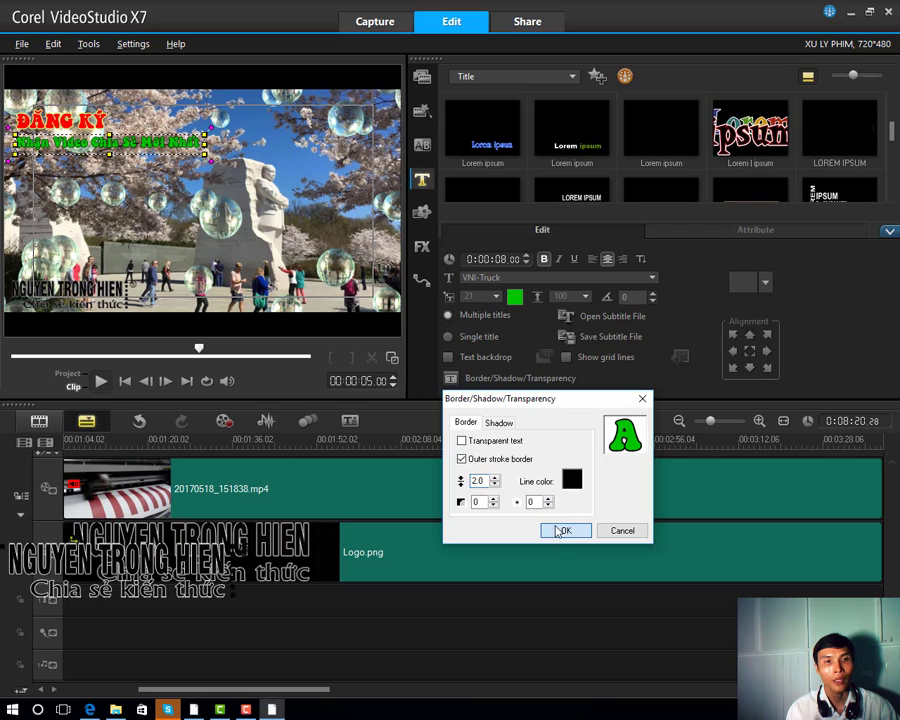
left_click(563, 530)
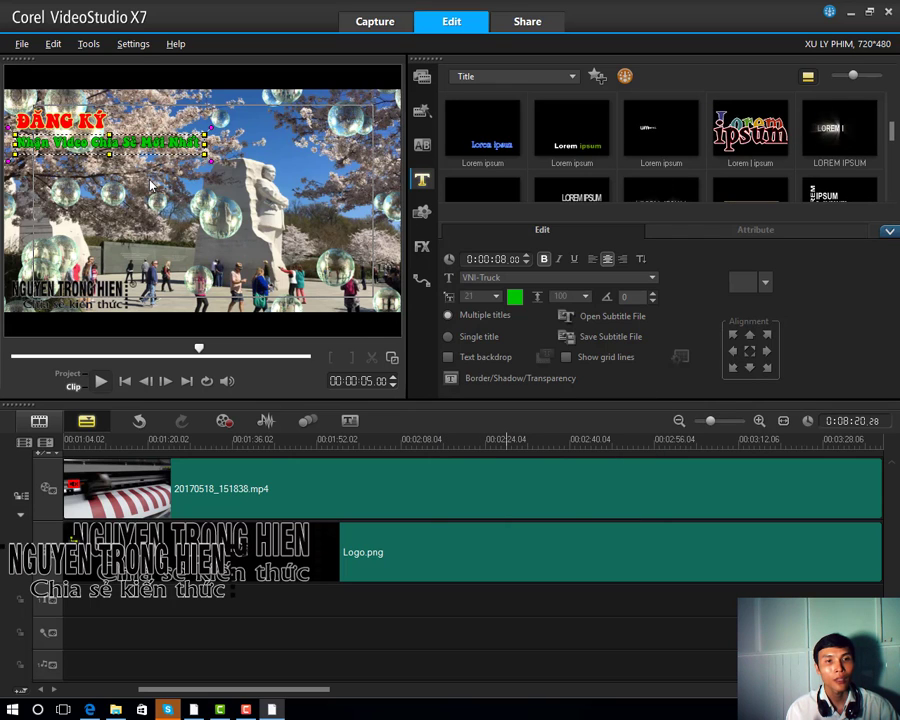
Step: Shift the subscribe title clip slightly later on the title track so it starts at about 00:00:24
left_click(82, 128)
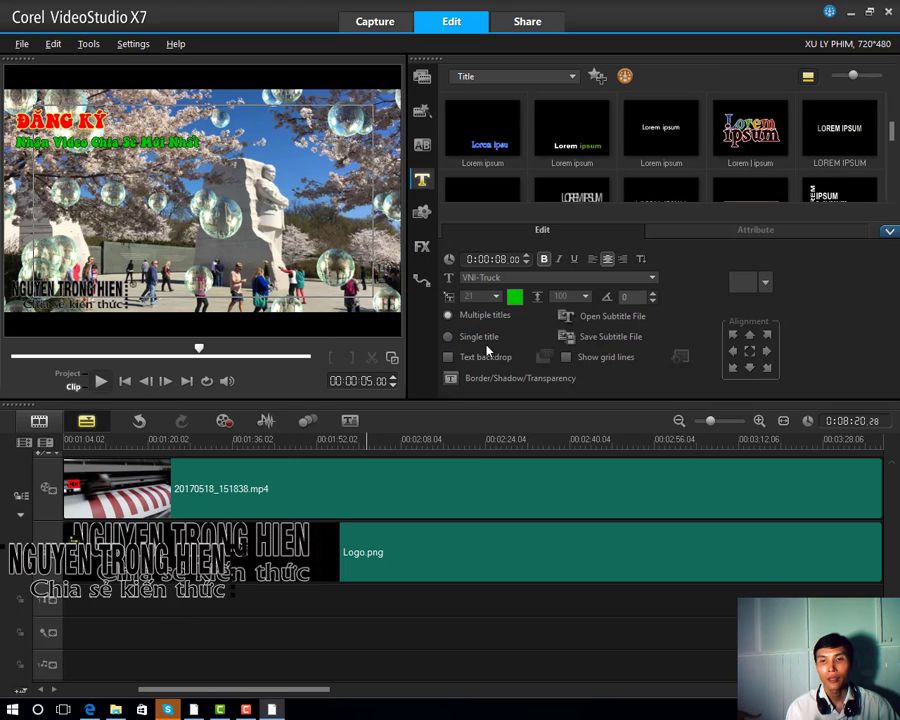
scroll(328, 538, "down", 1)
scroll(328, 538, "down", 1)
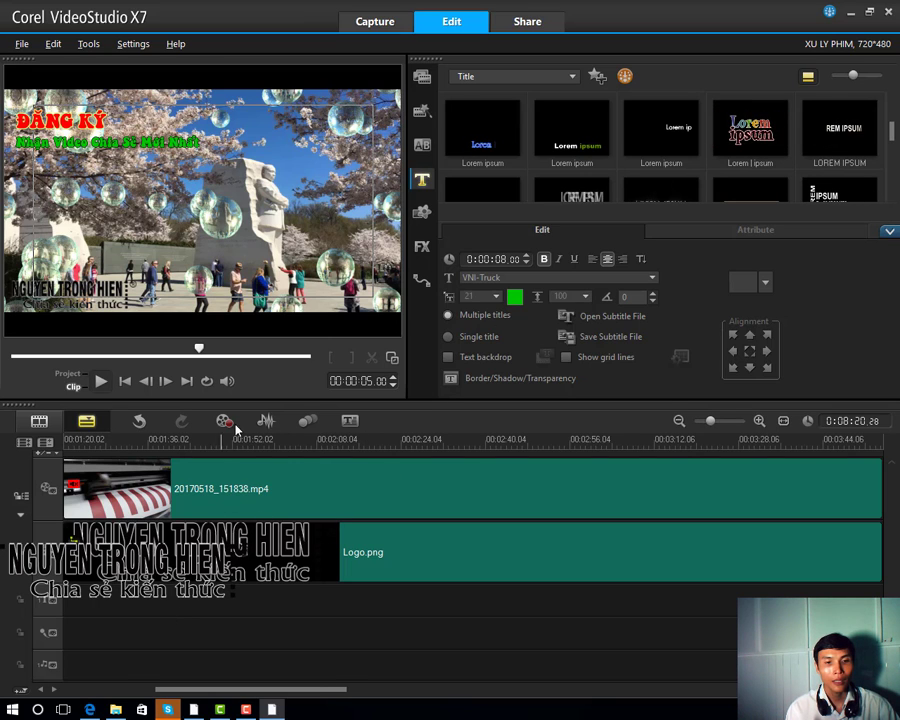
scroll(195, 628, "up", 10)
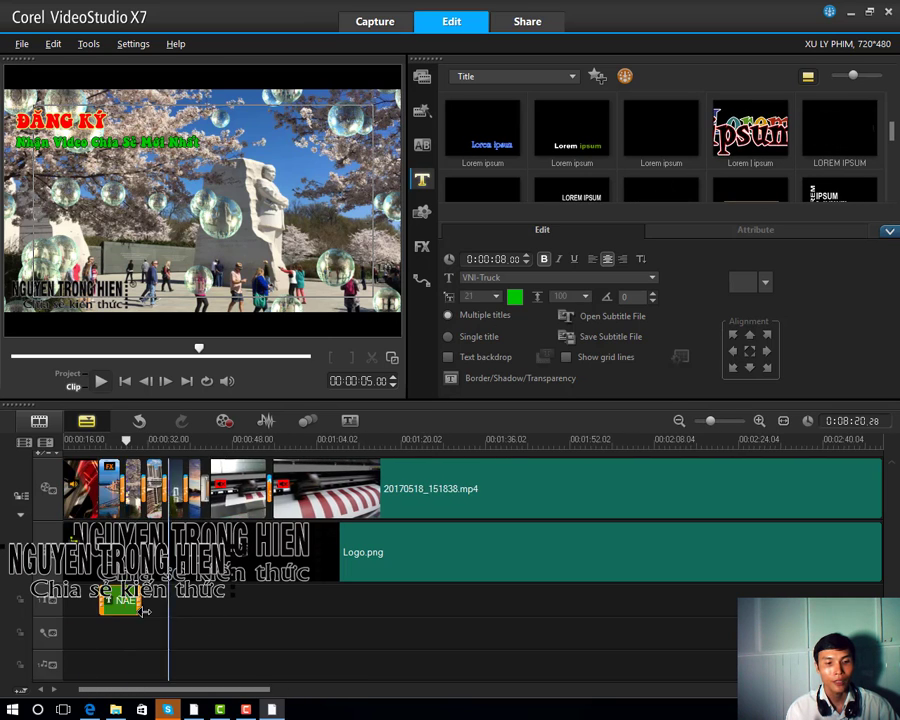
left_click(212, 605)
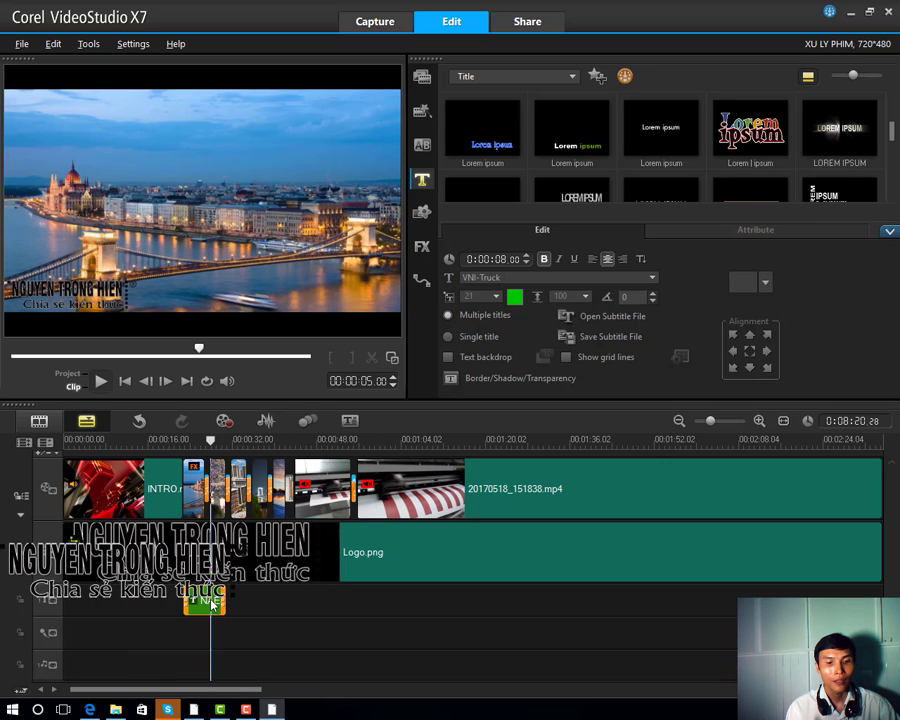
left_click_drag(212, 605, 220, 604)
Step: Play the project from just before the title clip to check it, and return the playhead to about 00:00:27
left_click(191, 440)
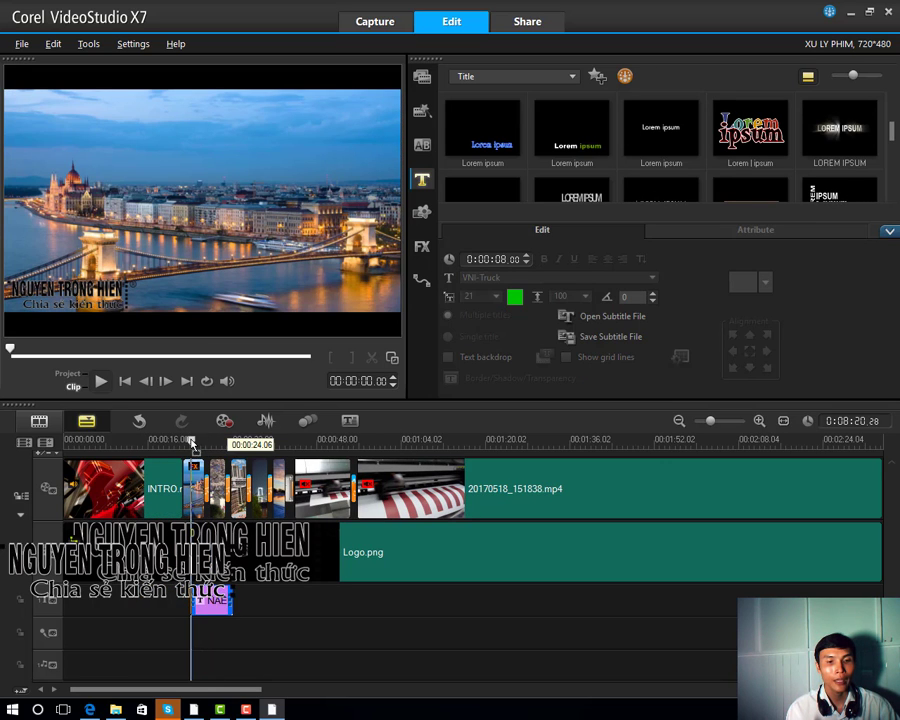
left_click(178, 440)
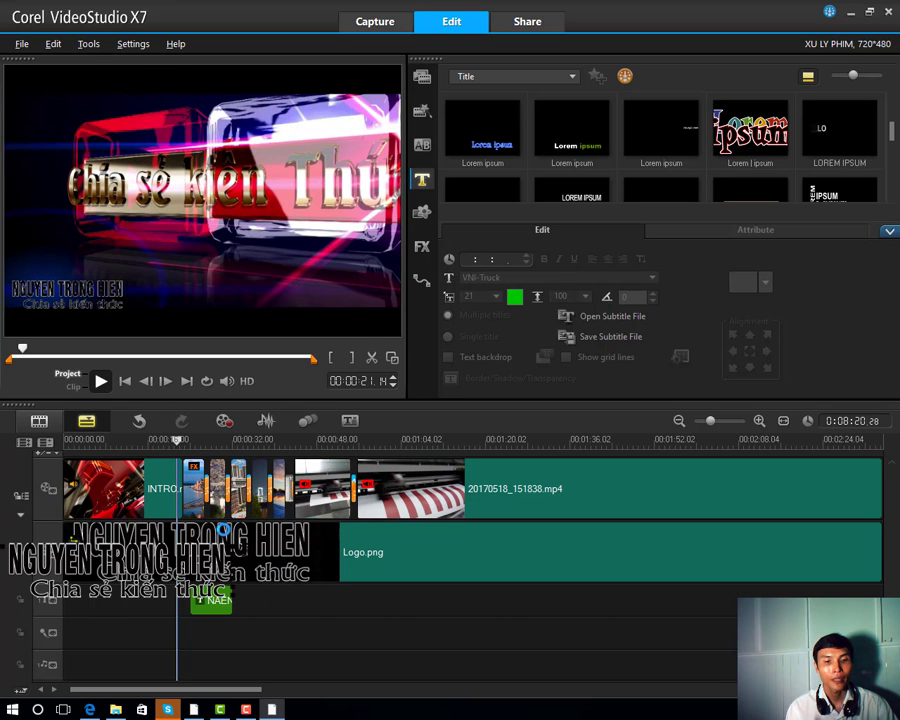
key("space")
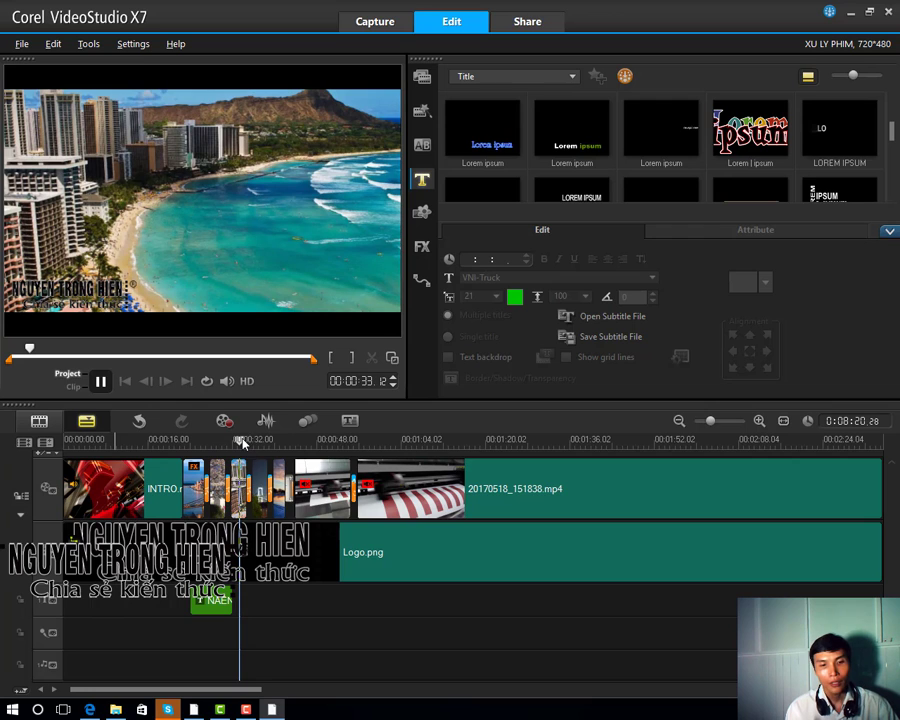
left_click_drag(242, 442, 209, 442)
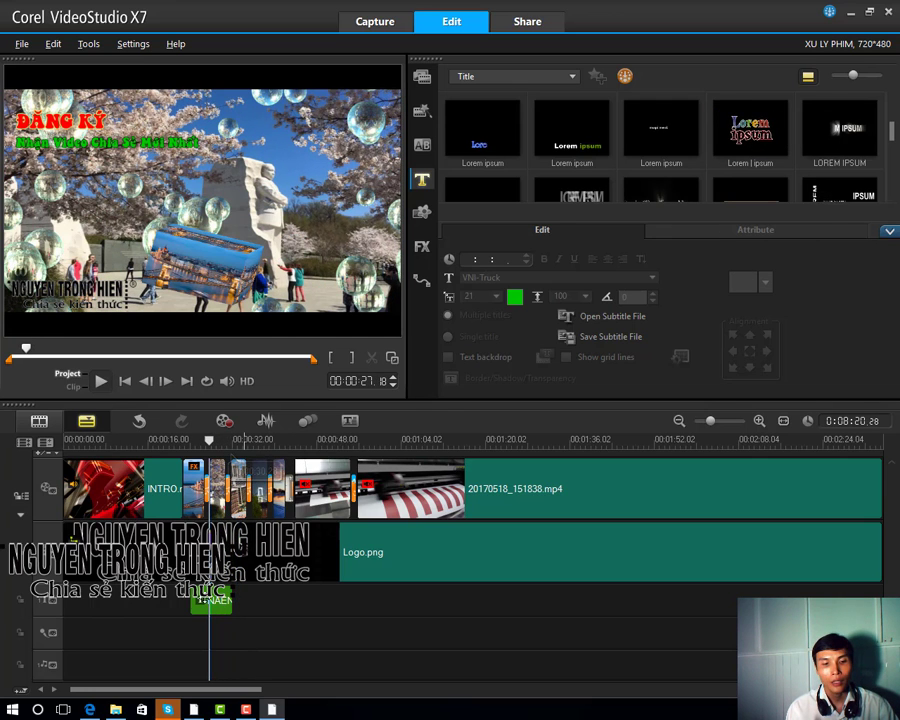
Step: Examine the subscribe title clip's animation attributes and return to its text settings
left_click(216, 603)
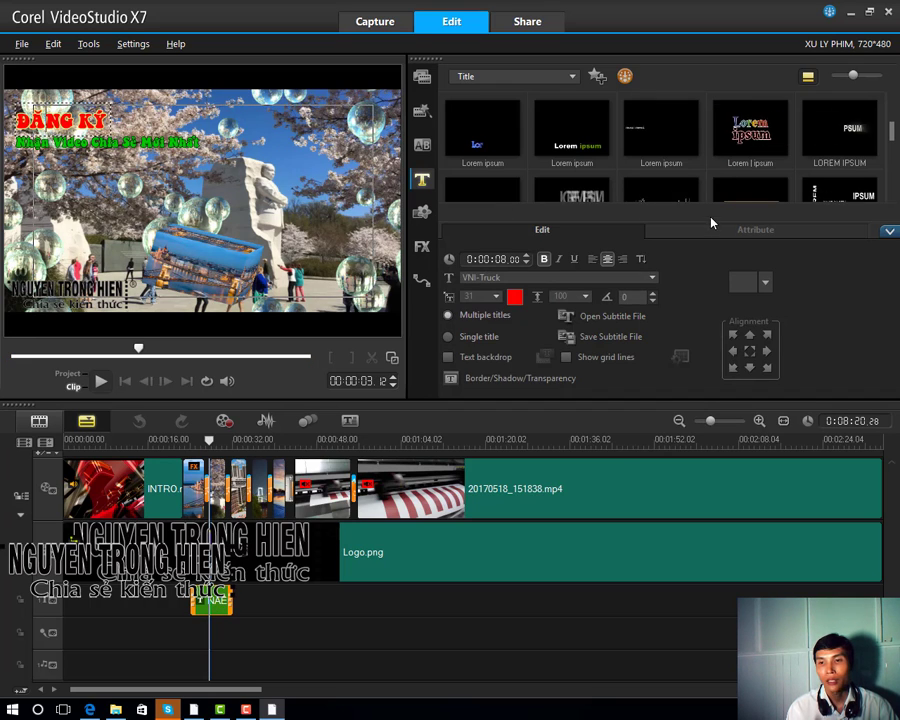
left_click(716, 233)
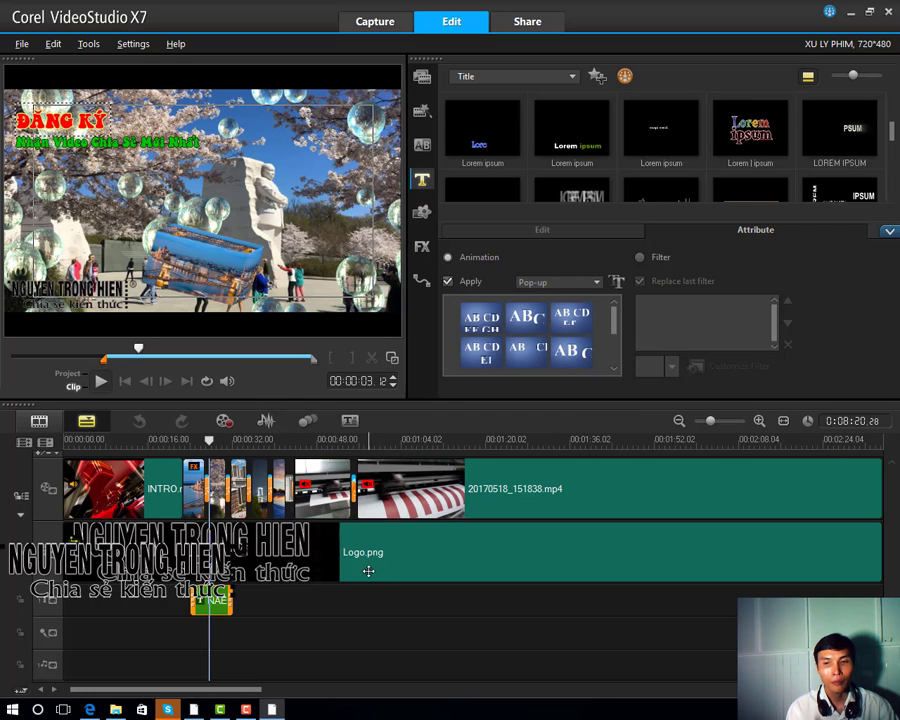
left_click(490, 230)
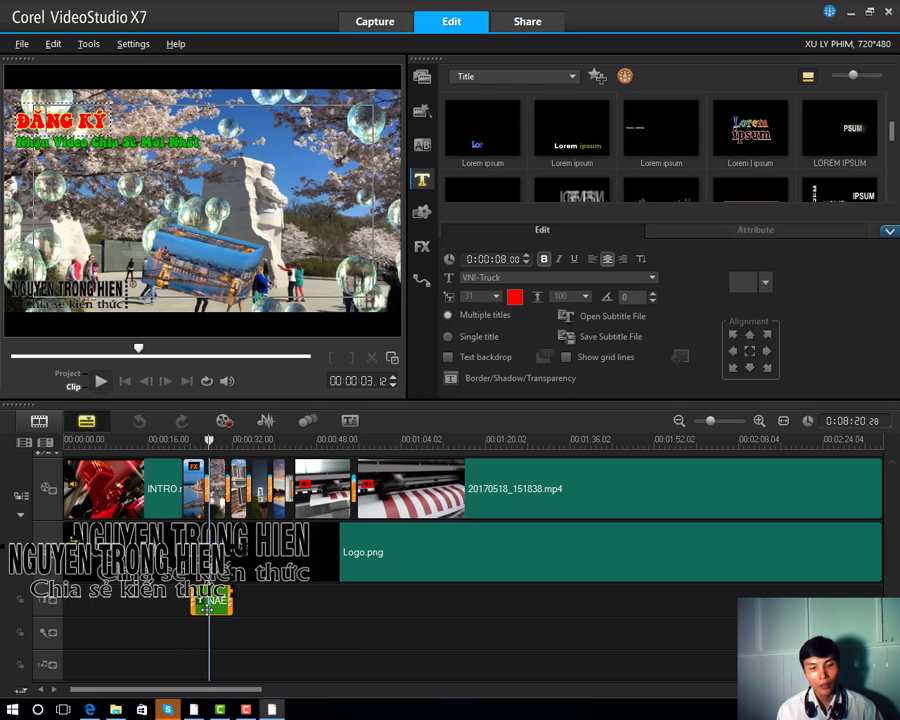
Step: Browse the transitions, add MaskC to the start of the subscribe title clip and play a preview of it
left_click(422, 145)
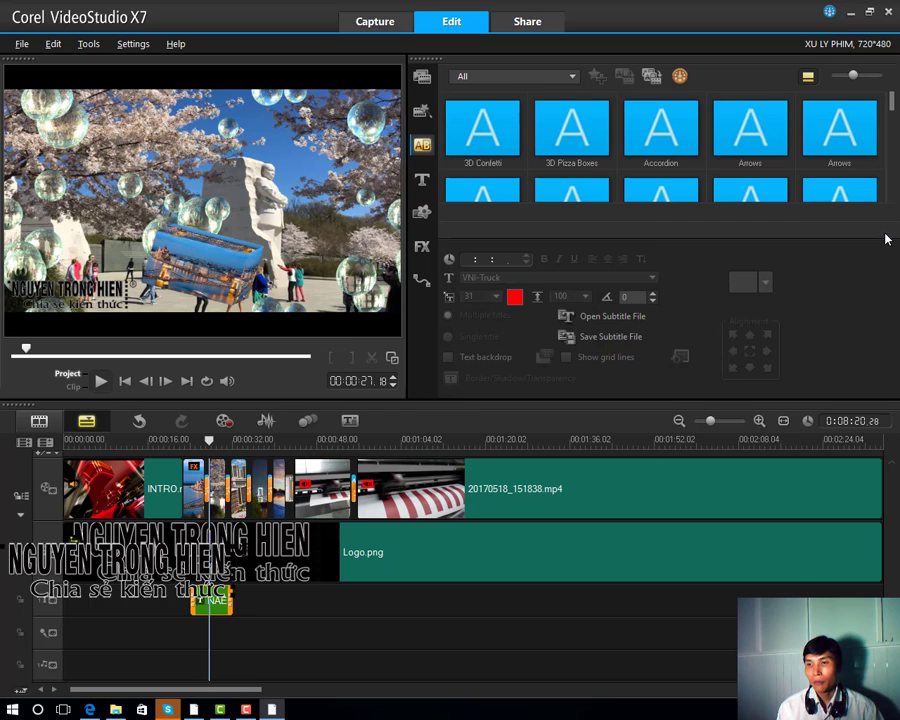
scroll(690, 282, "down", 5)
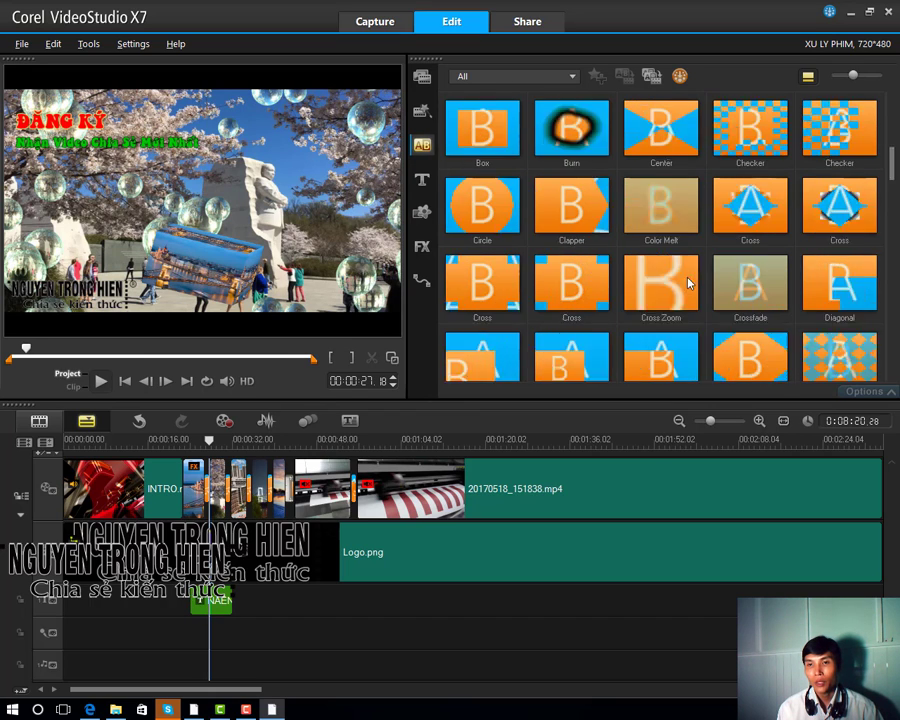
scroll(690, 278, "down", 3)
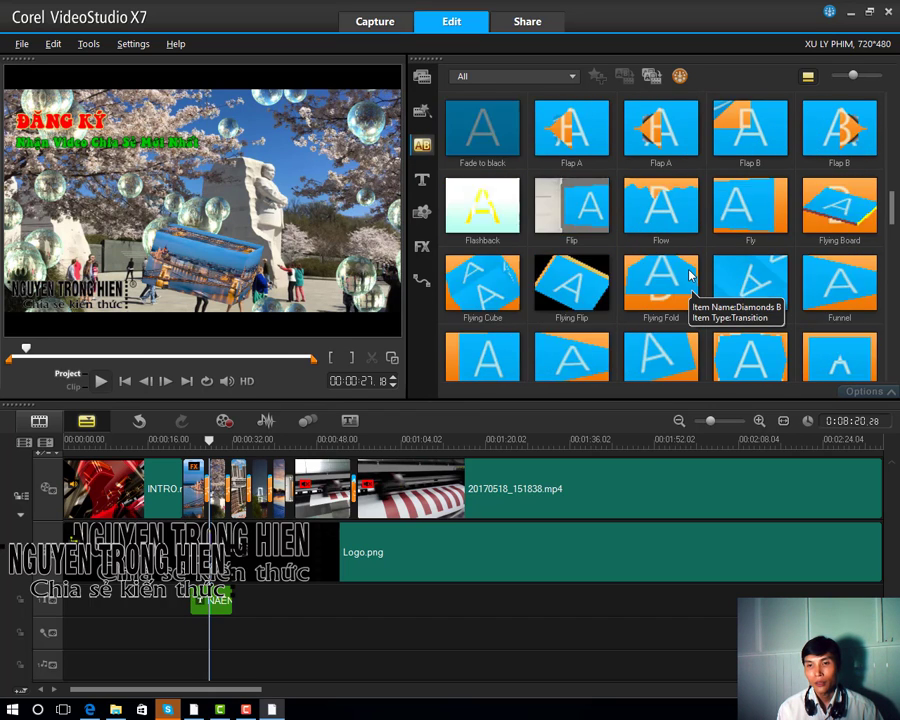
scroll(689, 275, "down", 1)
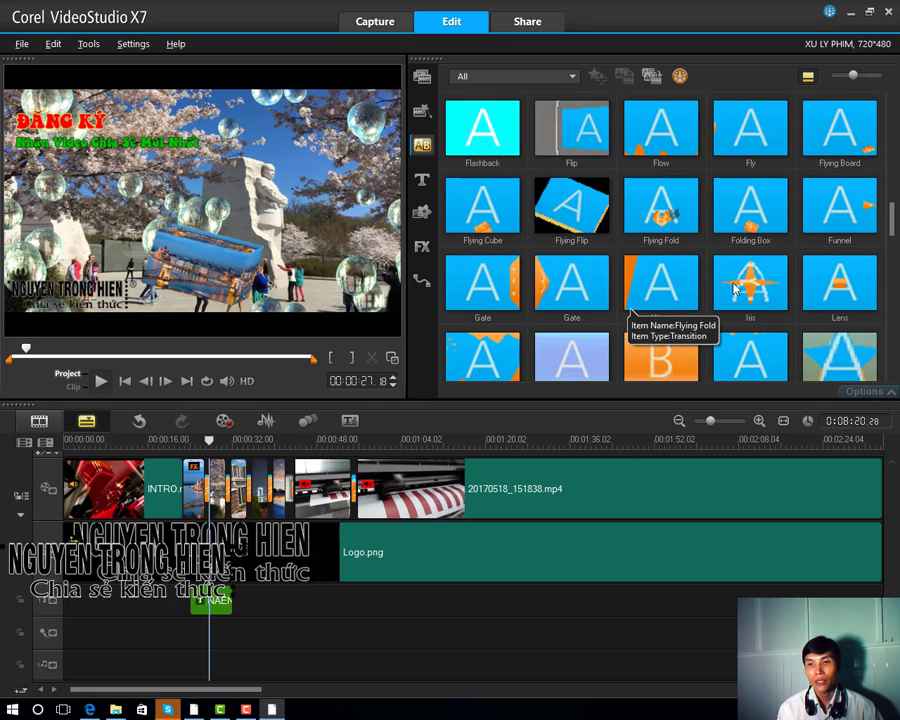
left_click(662, 285)
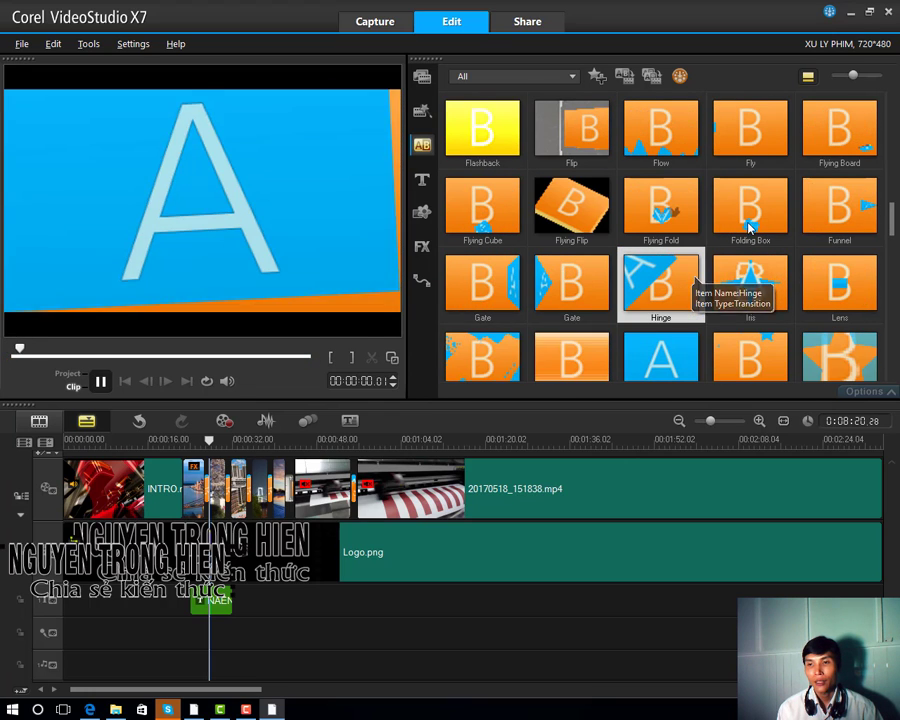
left_click(750, 215)
scroll(752, 205, "down", 1)
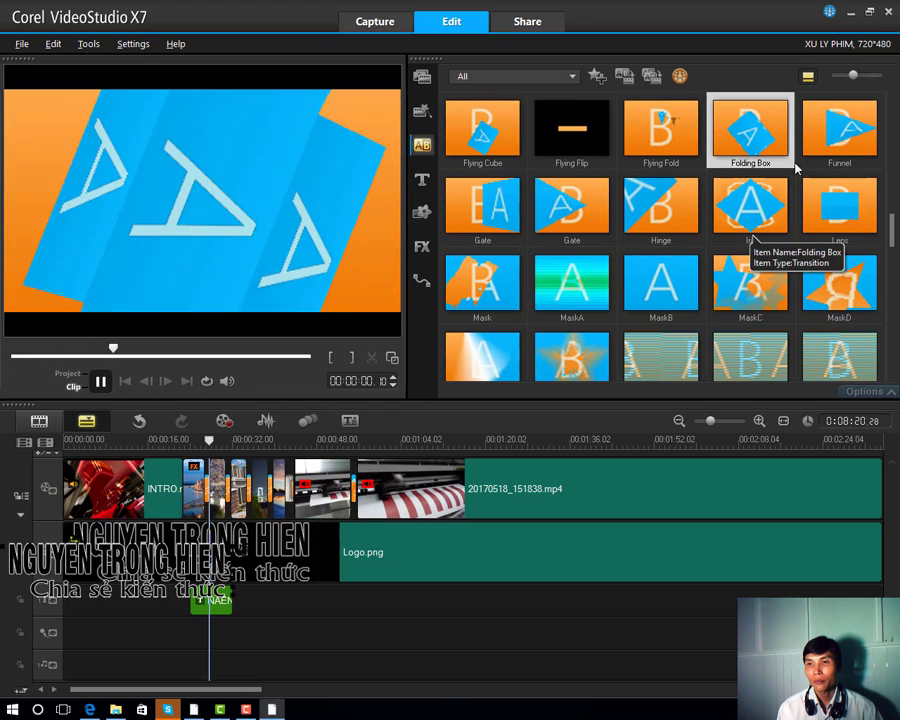
left_click(748, 300)
mouse_move(748, 300)
left_mouse_down()
mouse_move(135, 633)
mouse_move(208, 612)
left_mouse_up()
key("space")
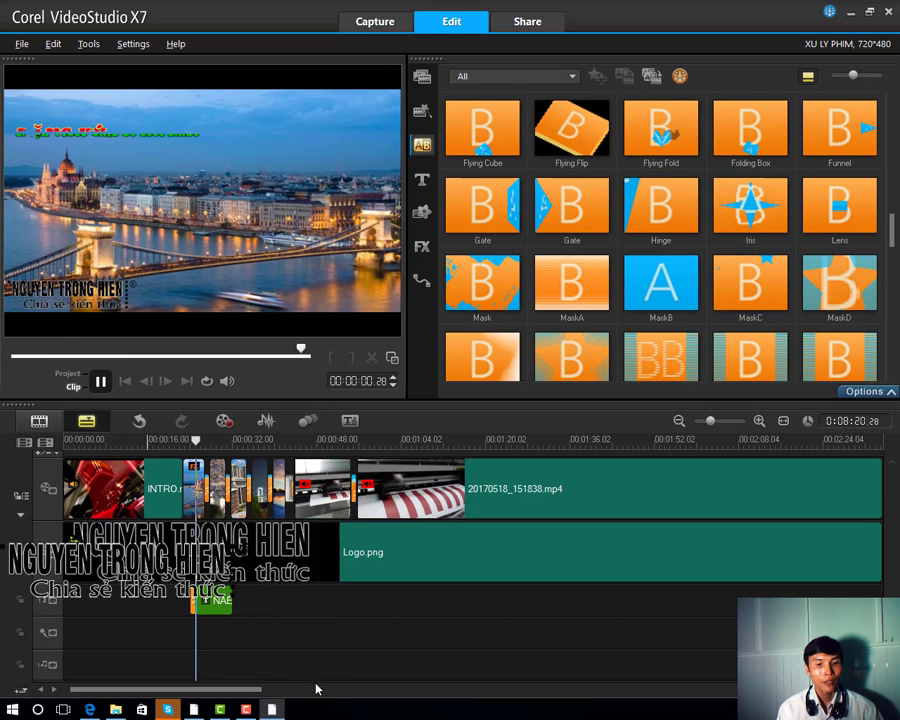
key("space")
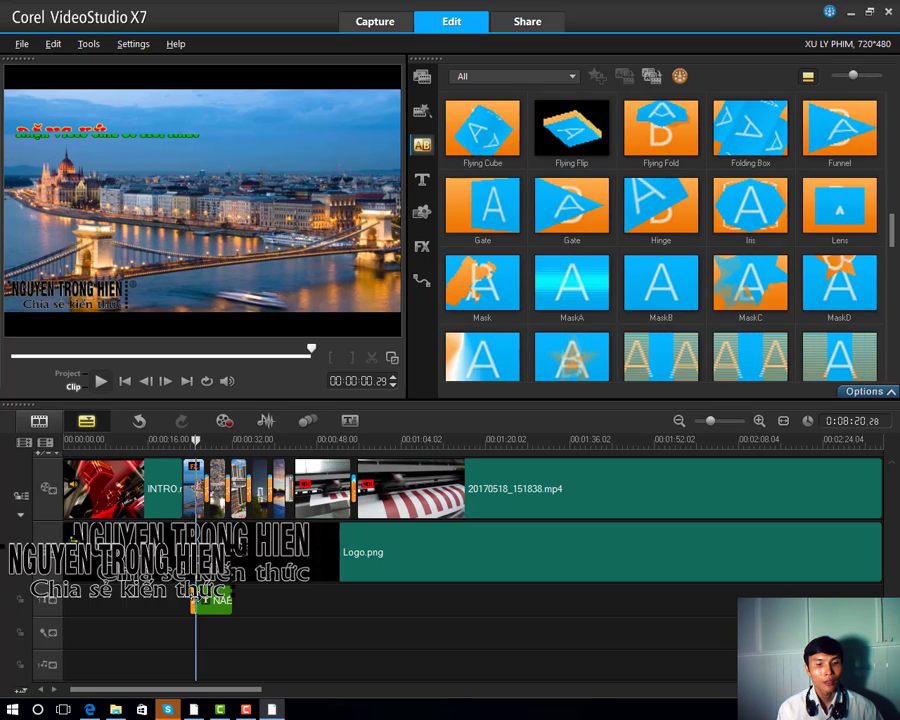
Step: Scrub through the start of the subscribe title clip to check its MaskC transition, and undo adding that transition
left_click(207, 440)
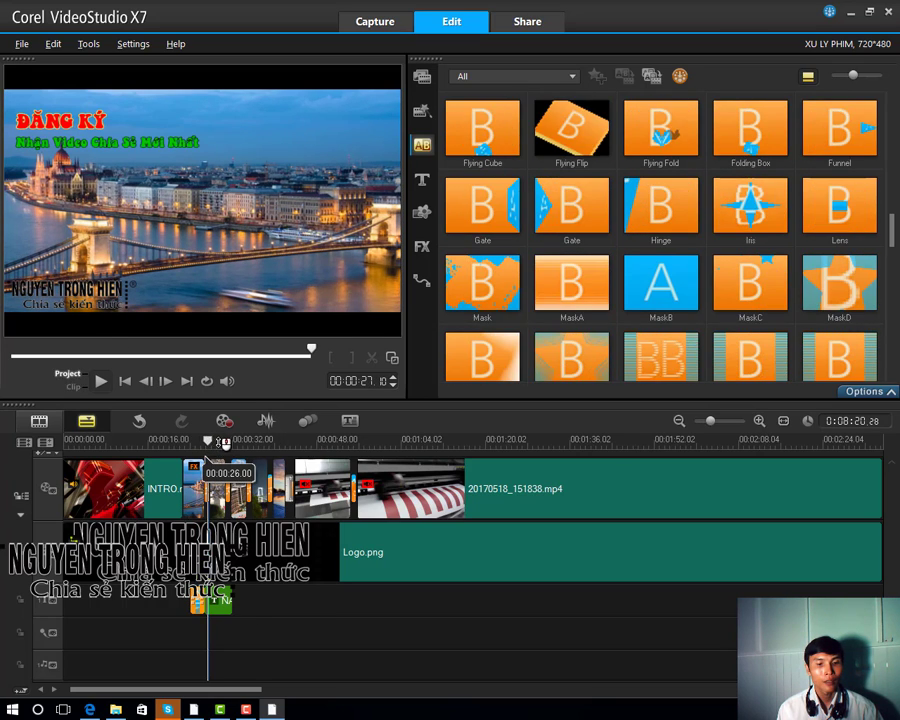
left_click(201, 441)
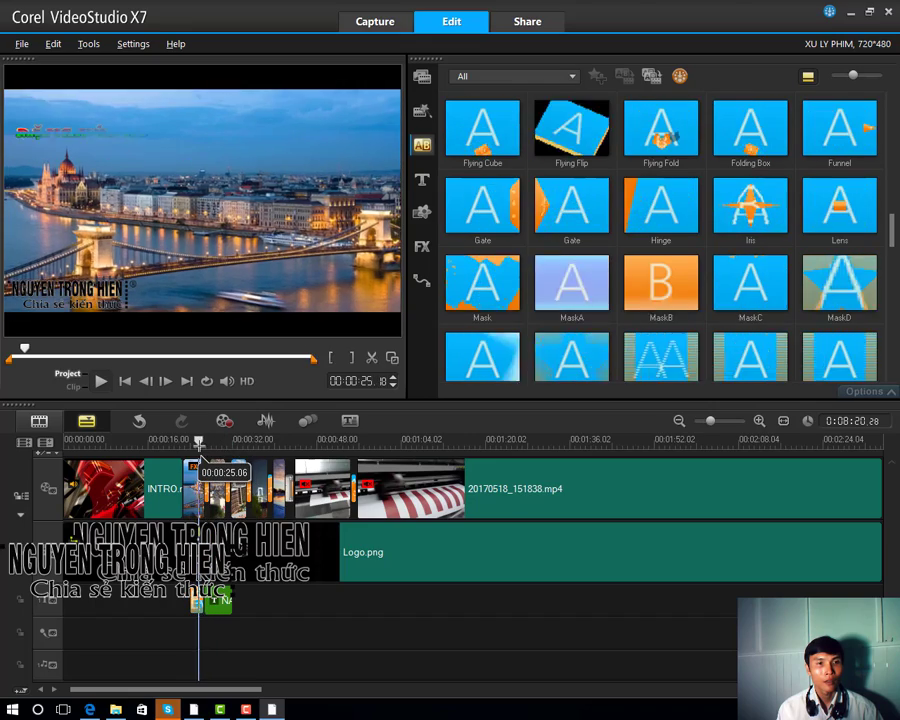
left_click_drag(201, 441, 233, 452)
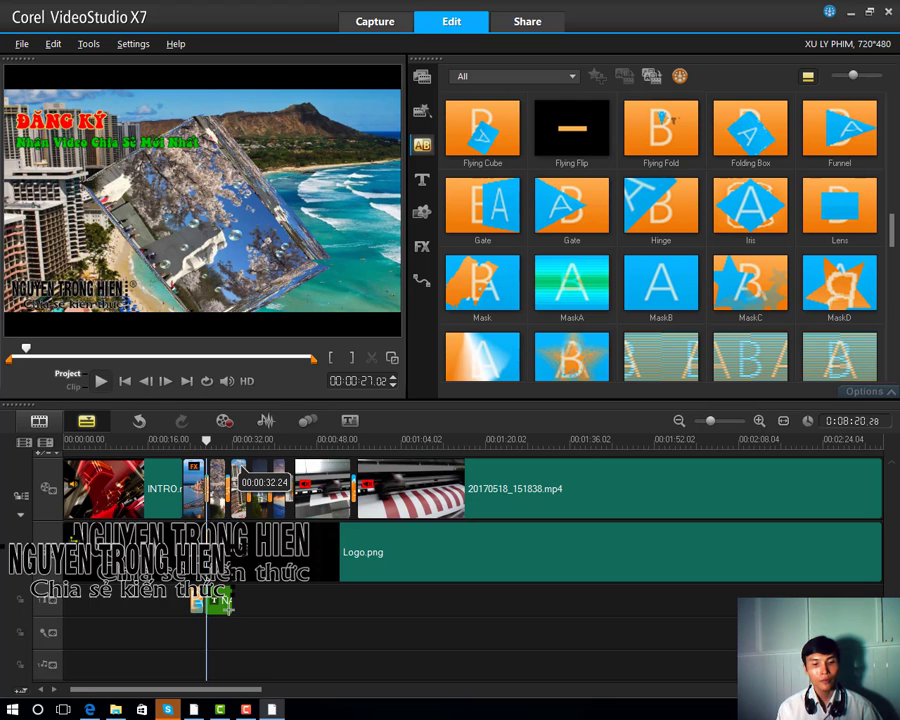
left_click(228, 605)
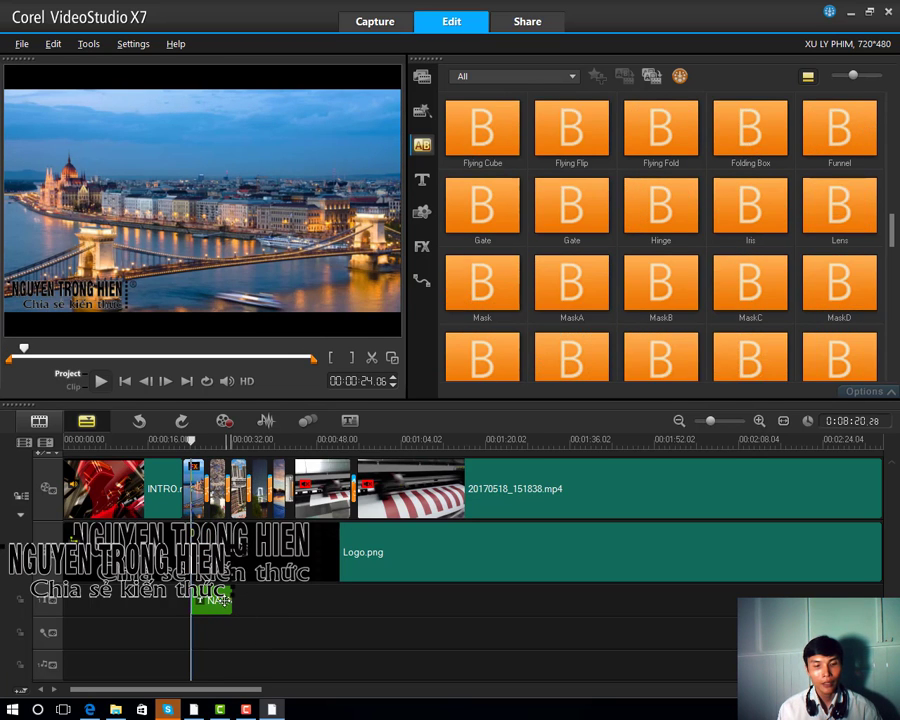
Step: Copy the subscribe title clip and paste it at the start of 20170518_151838.mp4 and again at about 00:01:23 on the title track
left_click(220, 600)
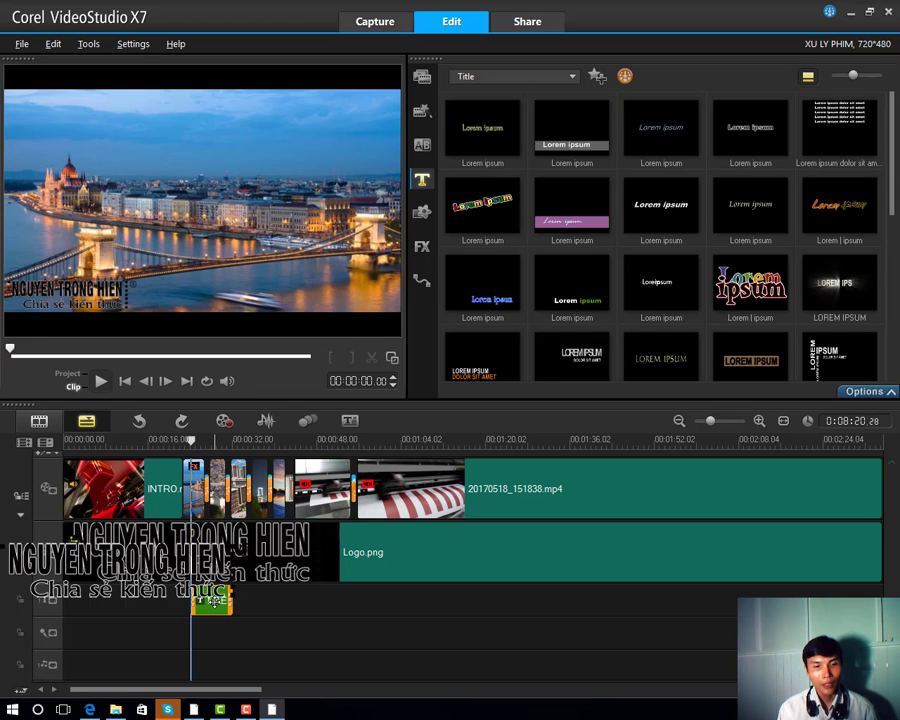
left_click_drag(213, 602, 360, 612)
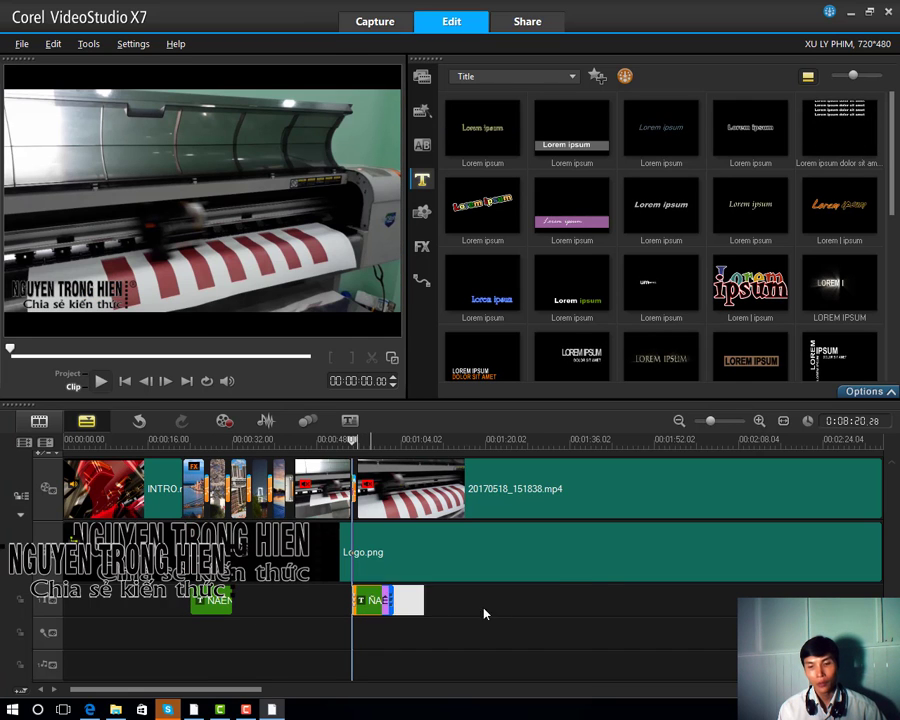
mouse_move(484, 614)
left_mouse_down()
mouse_move(568, 612)
mouse_move(469, 627)
left_mouse_up()
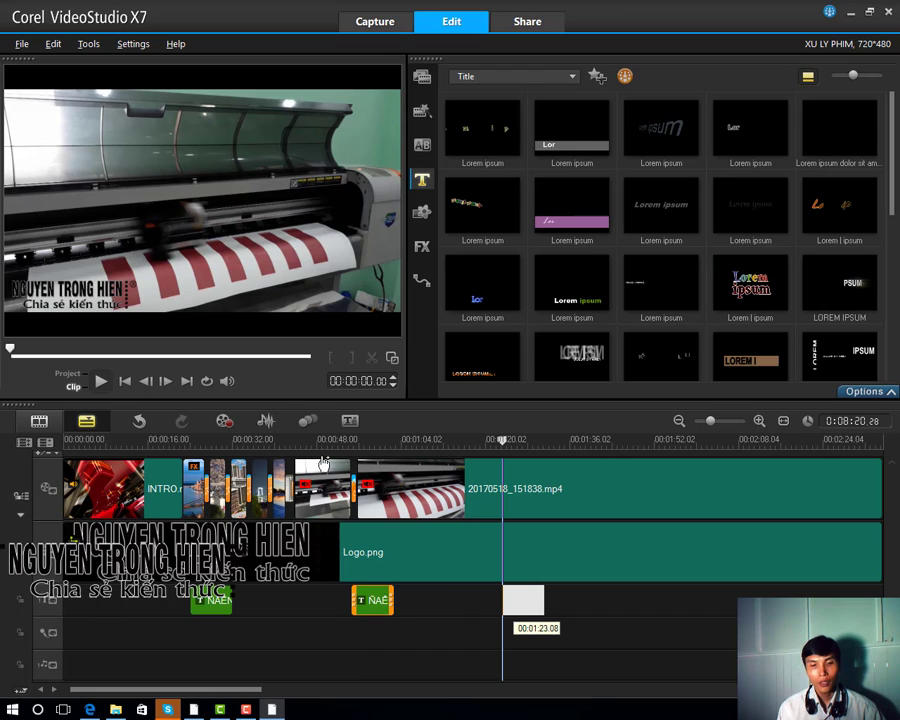
Step: Copy all three subscribe title clips together and paste the group on the title track at about 00:02:04, 00:03:56 and 00:05:33
mouse_move(316, 440)
left_mouse_down()
mouse_move(301, 436)
mouse_move(316, 445)
left_mouse_up()
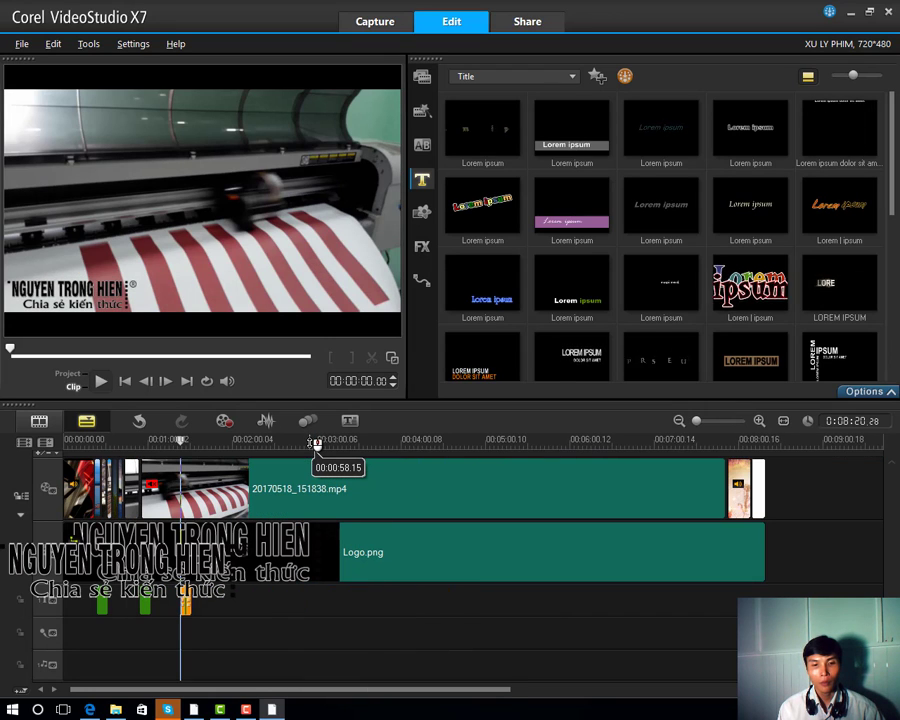
left_click(150, 615)
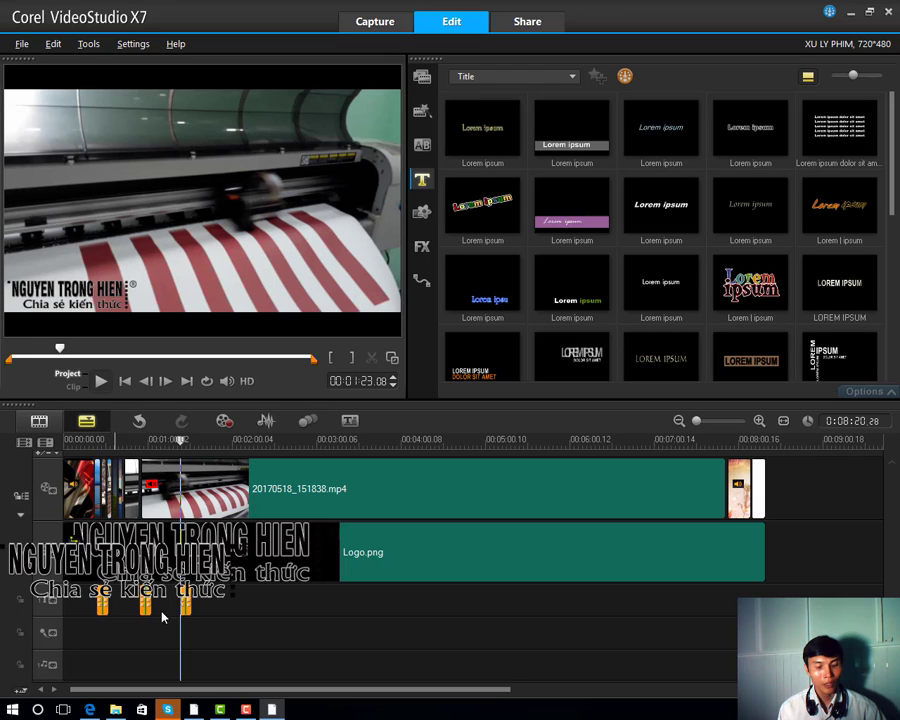
left_click_drag(161, 617, 250, 615)
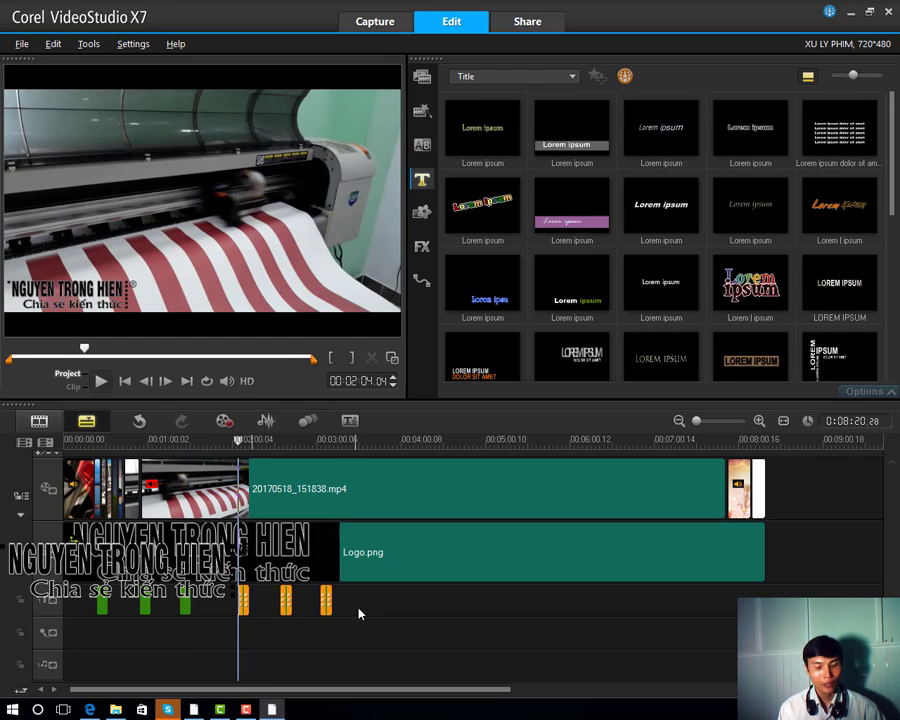
left_click_drag(396, 603, 397, 611)
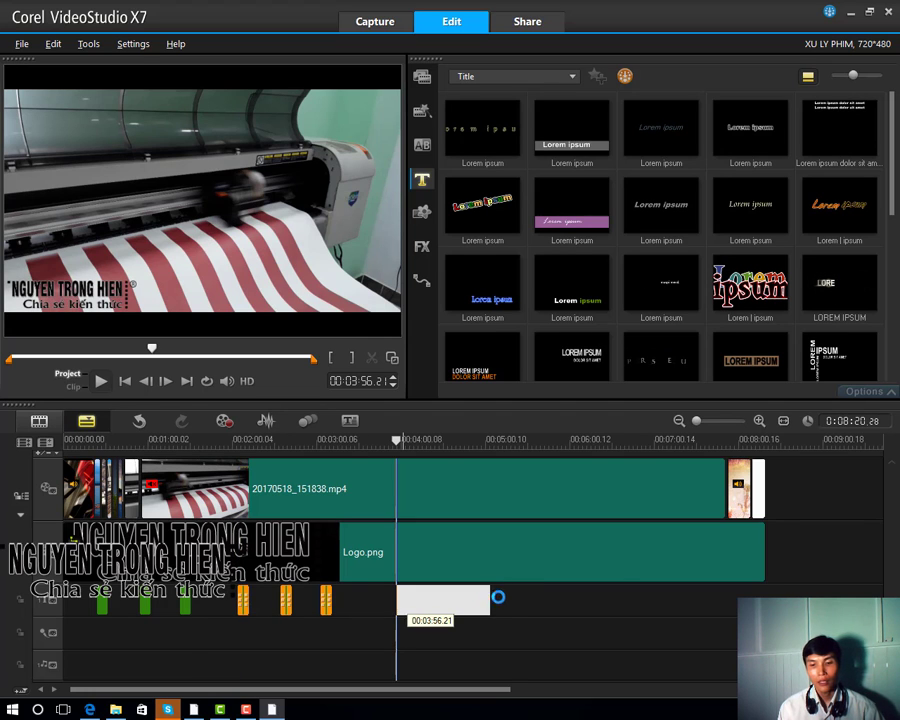
left_click_drag(498, 597, 532, 604)
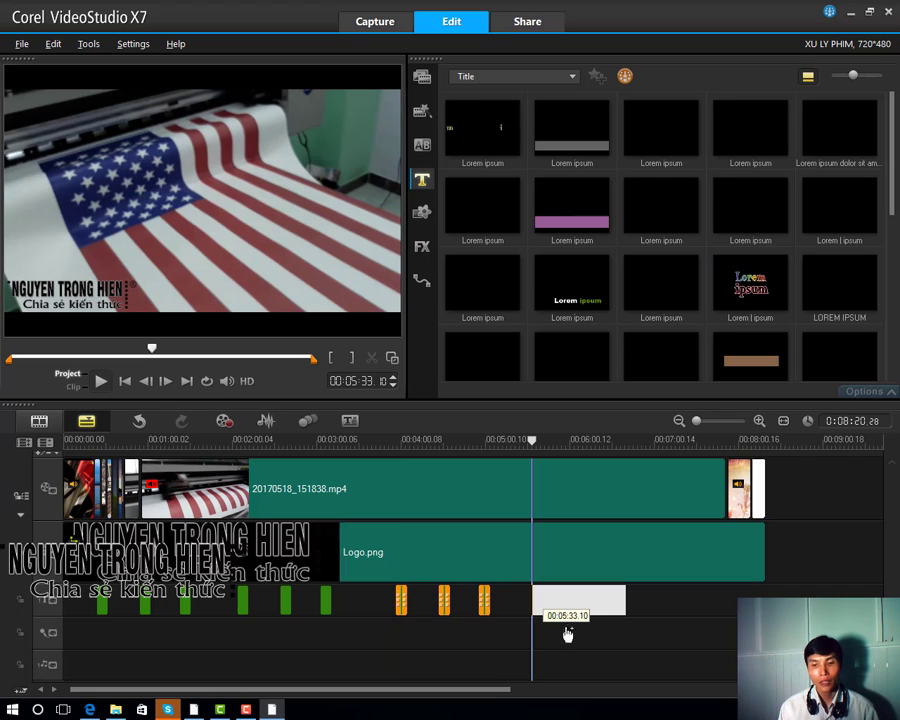
left_click(706, 611)
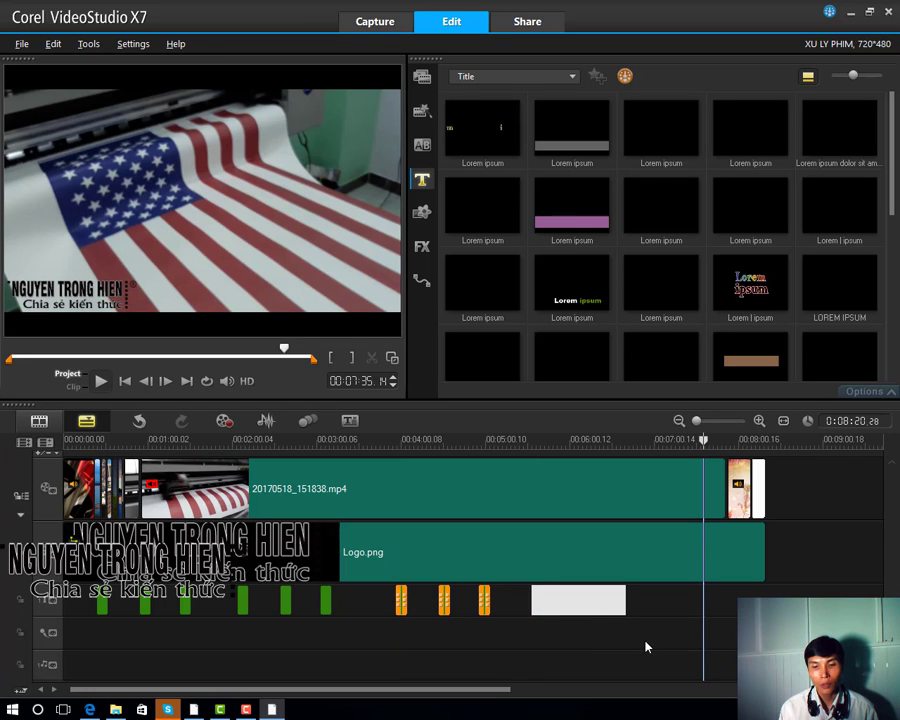
left_click(645, 647)
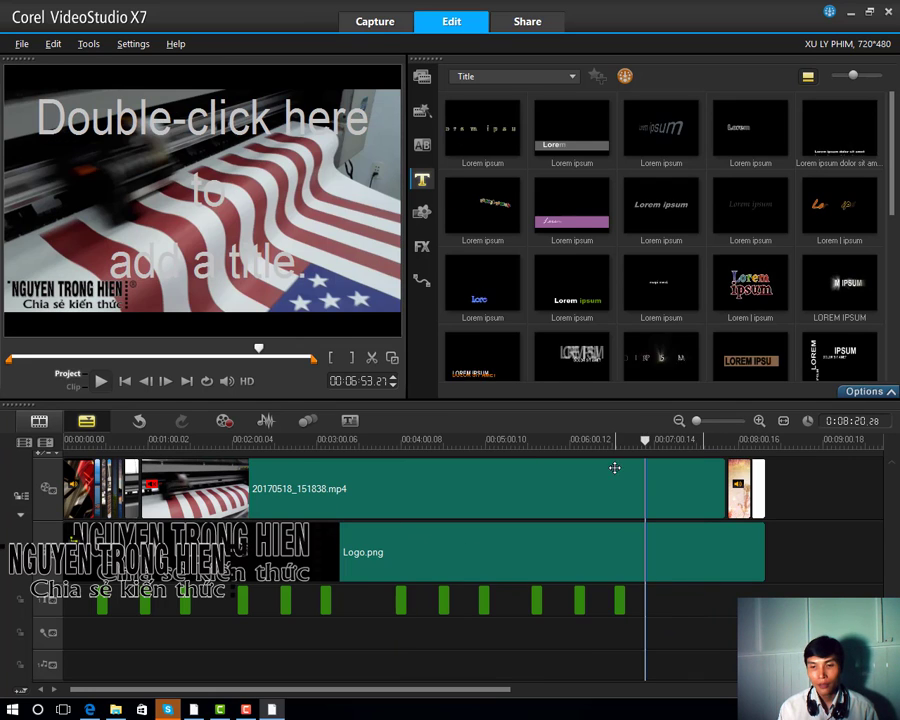
Step: Check the last subscribe title clip, copy it and paste it on the title track at about 00:07:20
left_click(621, 440)
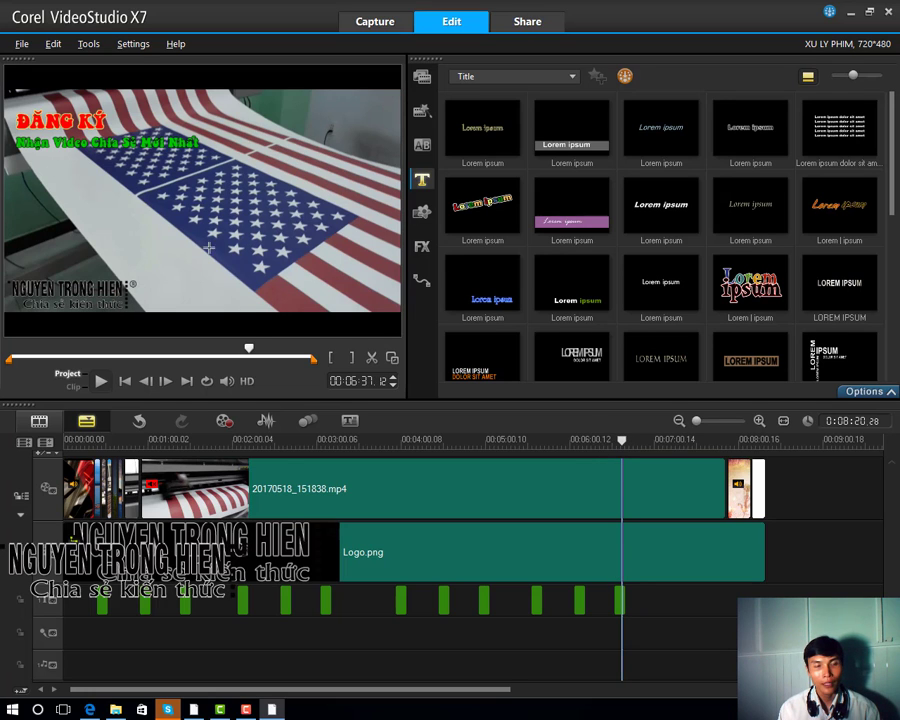
left_click(656, 622)
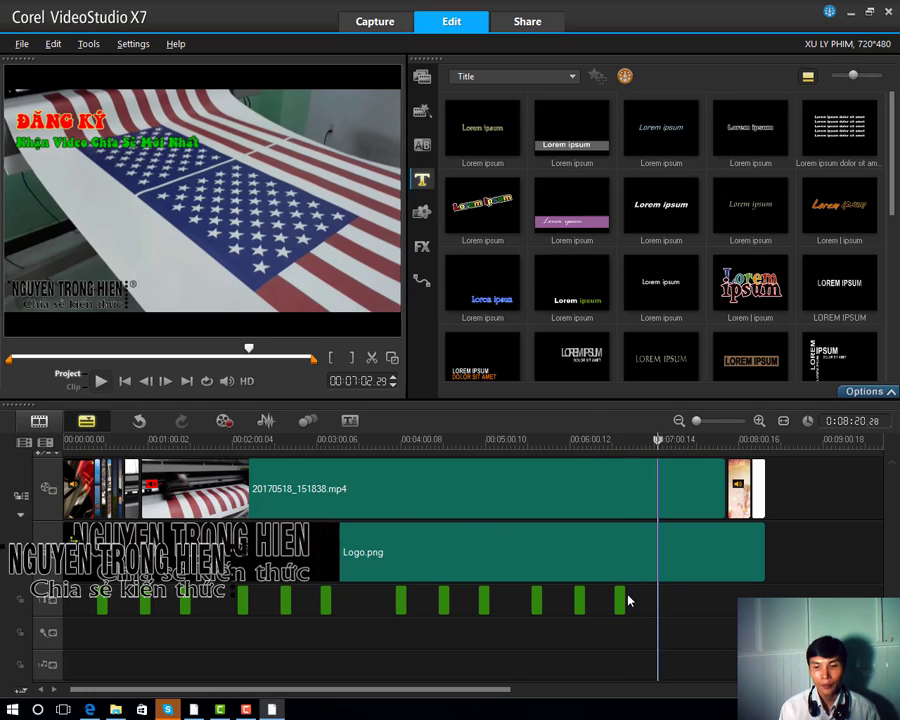
left_click(623, 602)
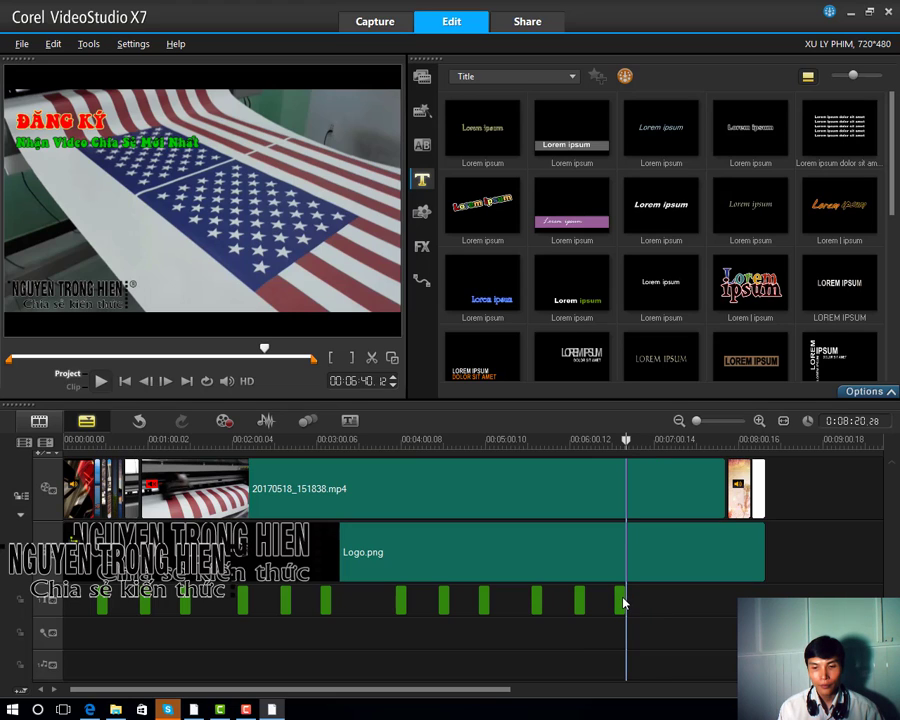
left_click(622, 602)
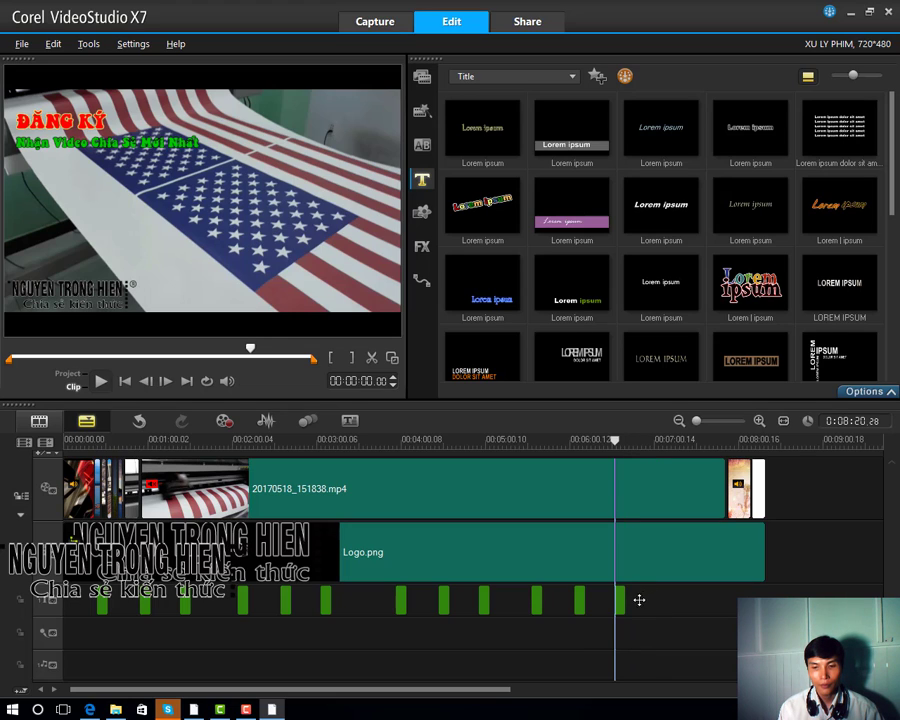
left_click(622, 602)
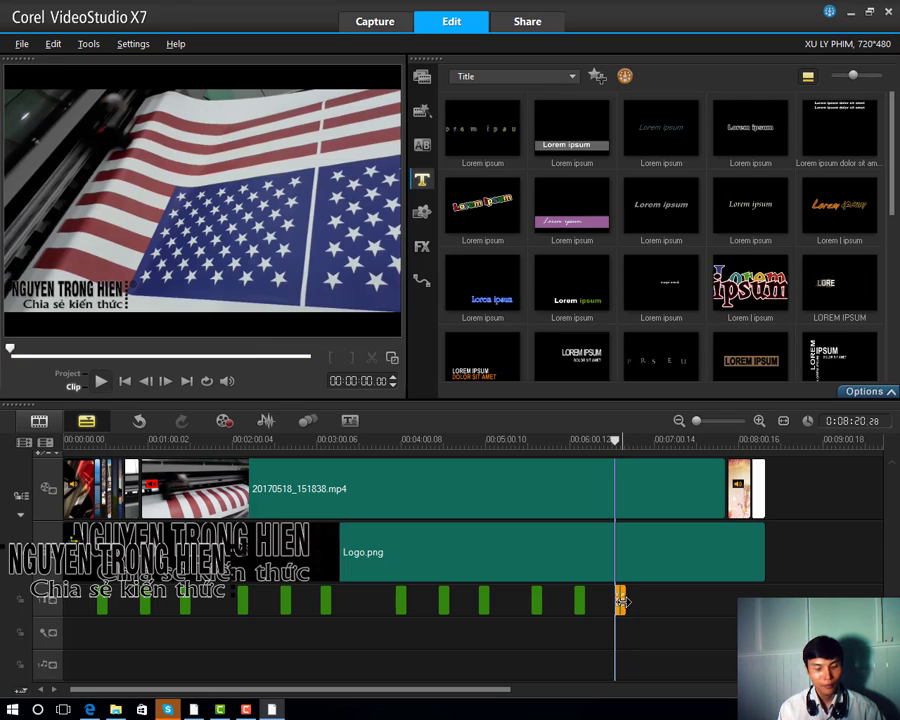
left_click_drag(678, 606, 684, 596)
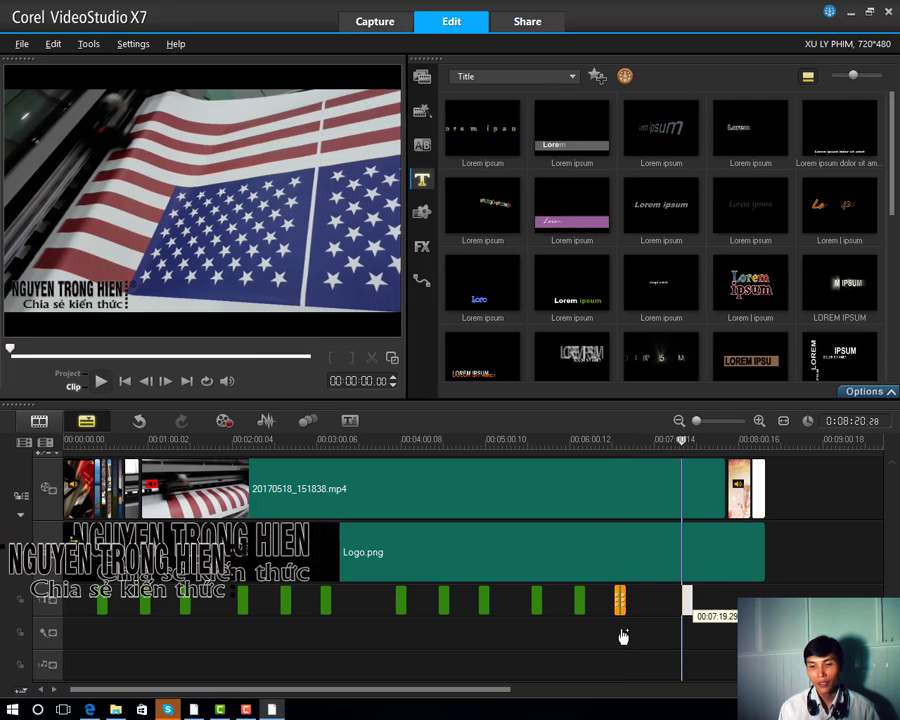
Step: Save the project
left_click(343, 525)
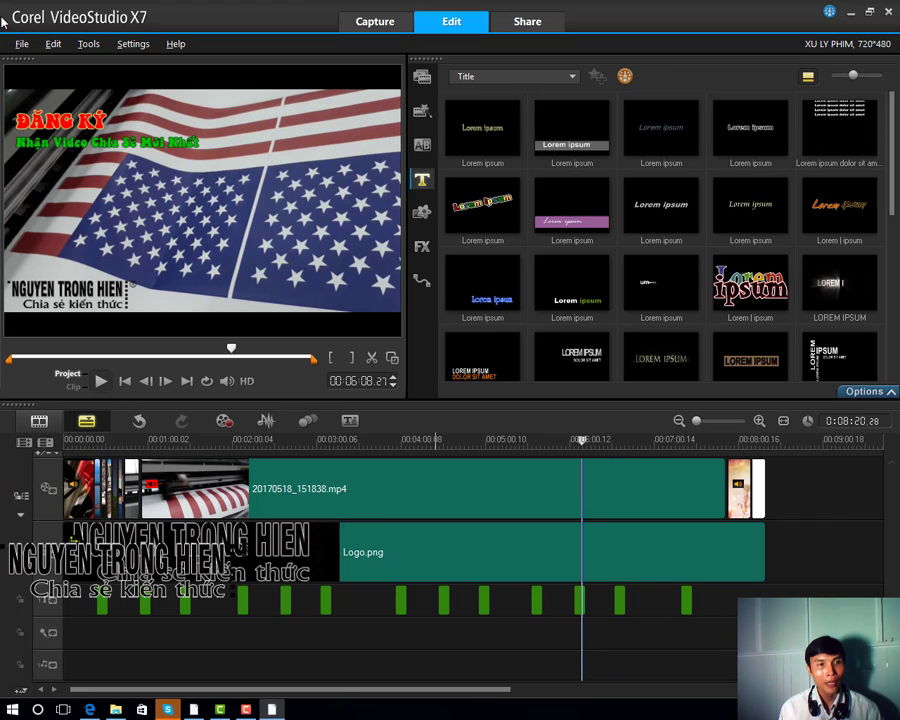
left_click(21, 45)
left_click(56, 112)
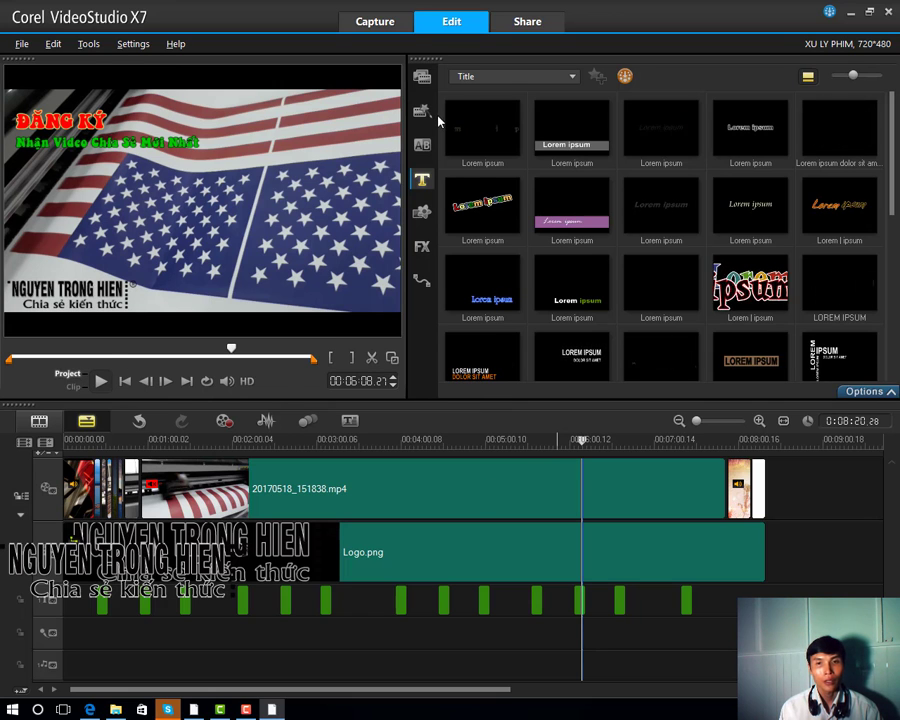
Step: Split the audio of the intro clip from its video onto the voice track
left_click(422, 145)
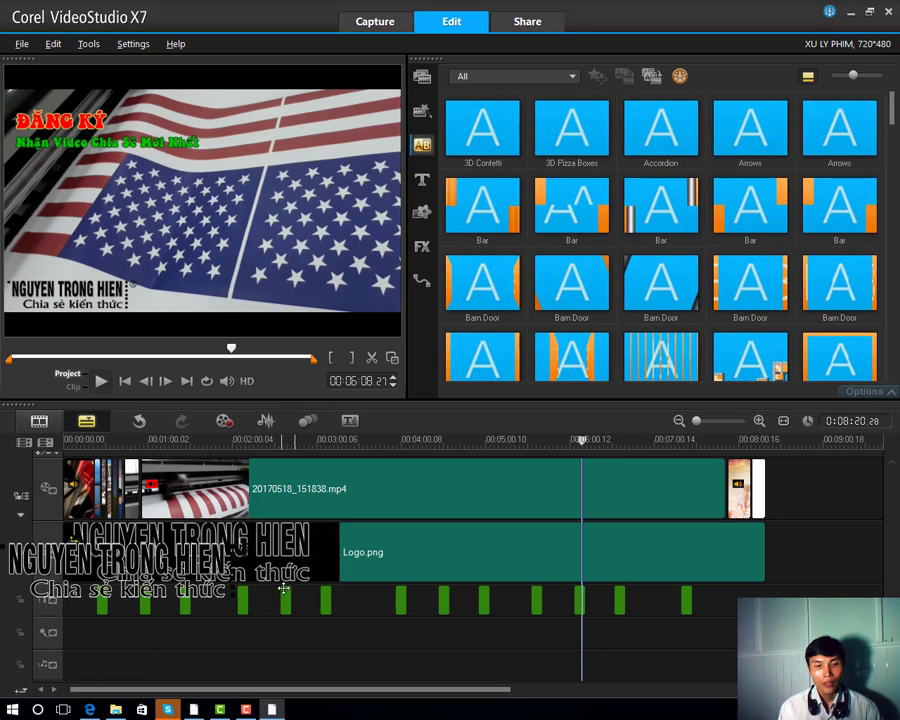
left_click(80, 500)
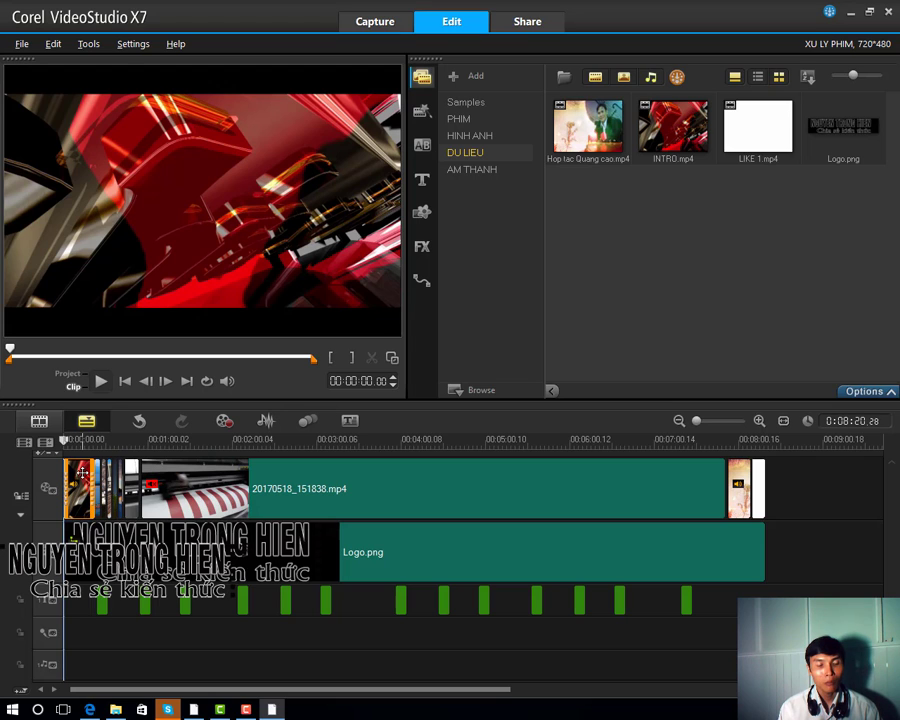
right_click(78, 495)
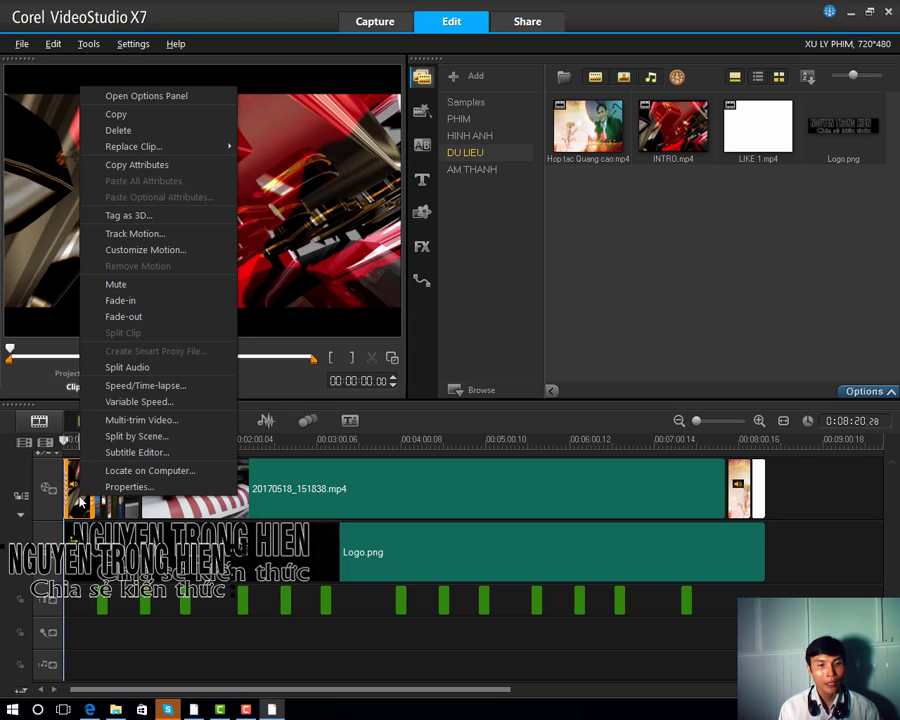
left_click(127, 367)
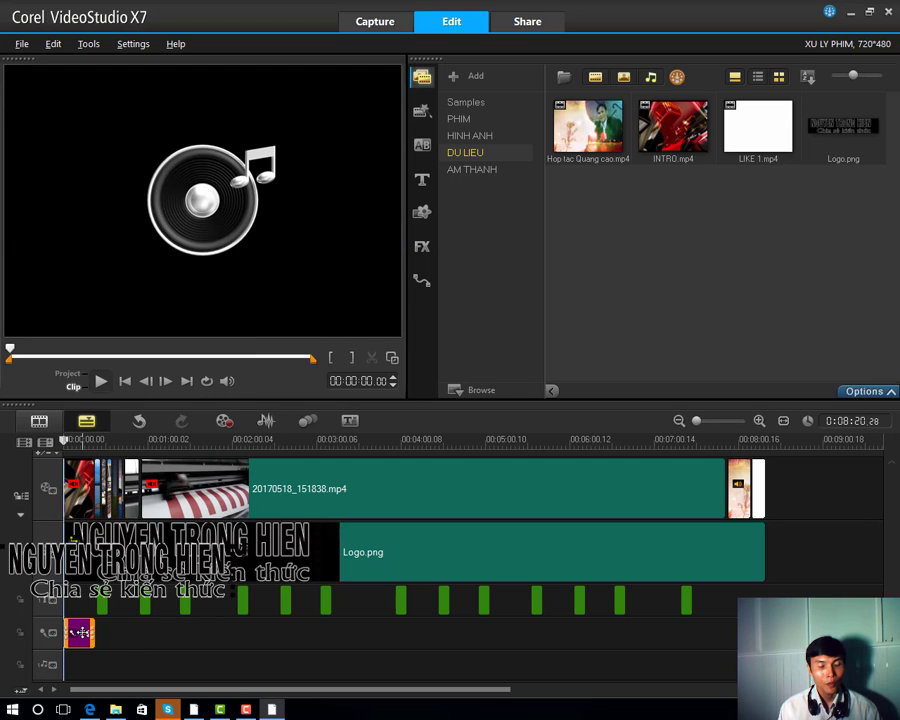
Step: Set the volume of the intro's separated audio clip to 30
double_click(79, 634)
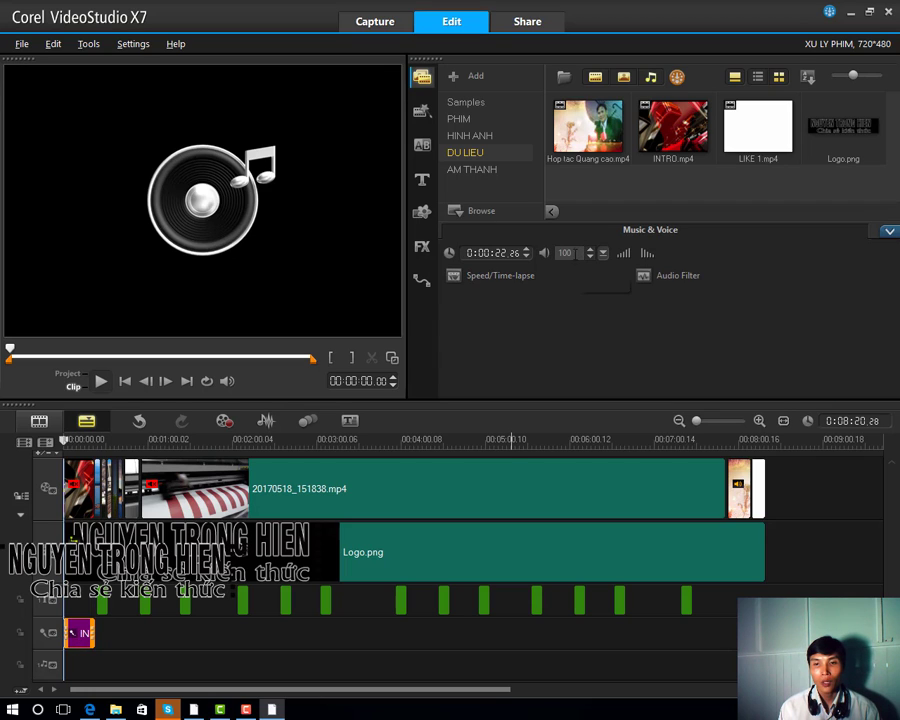
type("30")
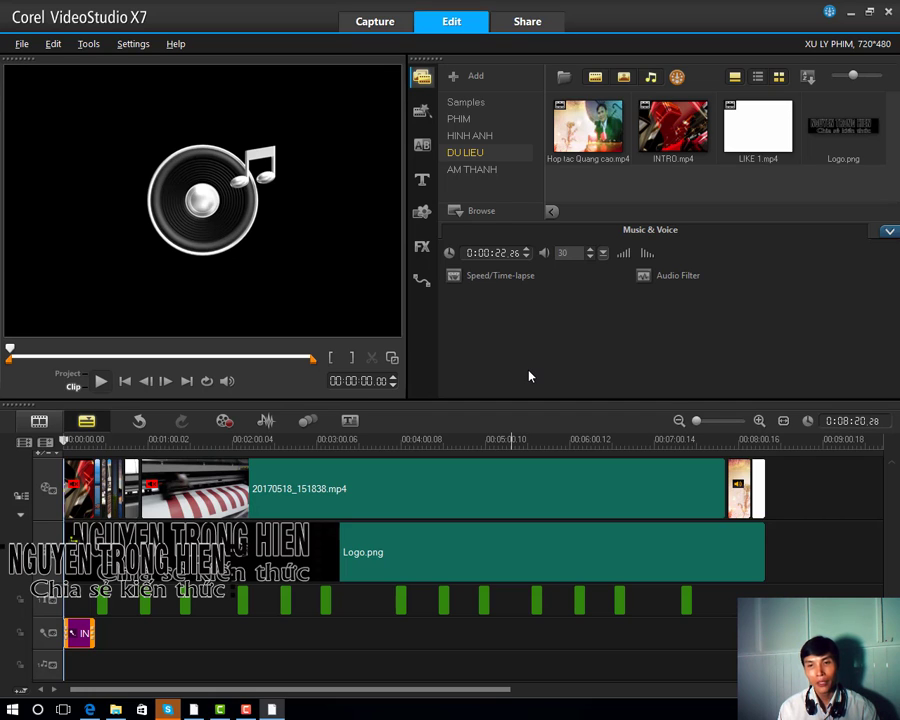
left_click(192, 638)
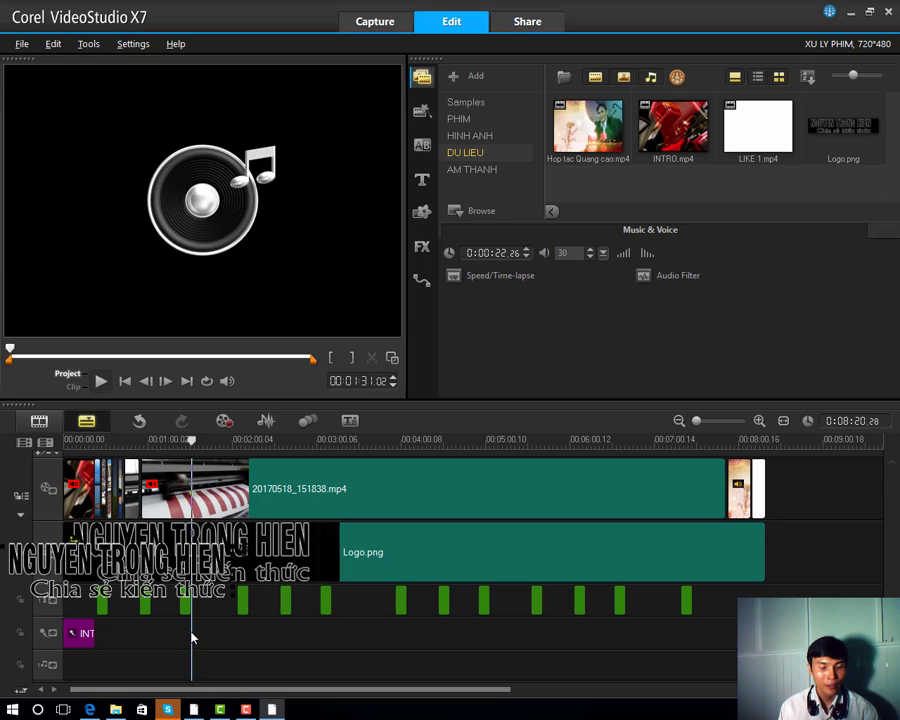
Step: Delete the intro's separated audio clip from the voice track
left_click(79, 634)
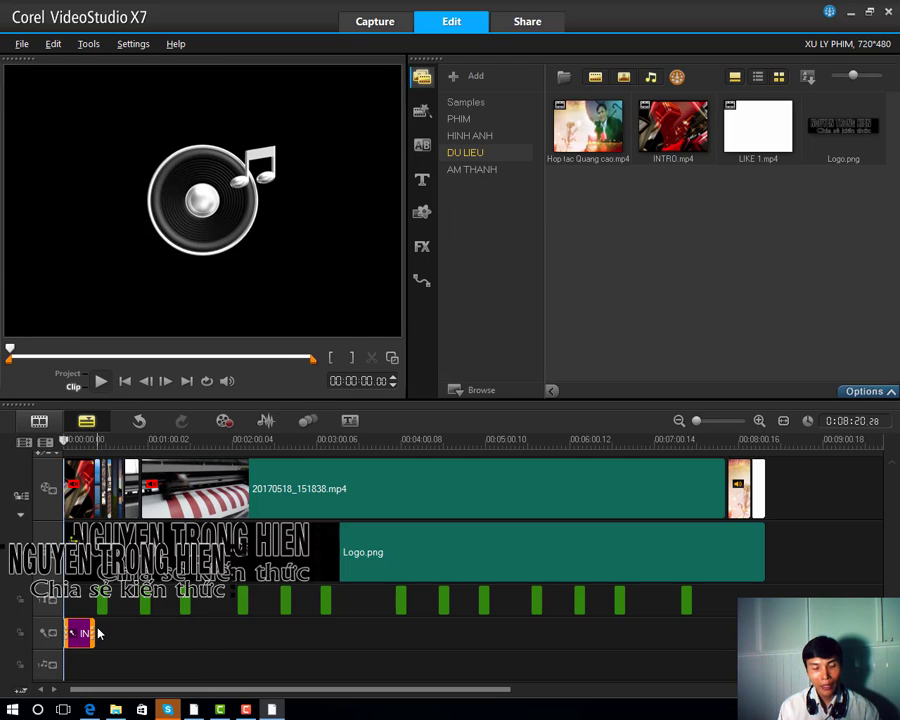
key("Delete")
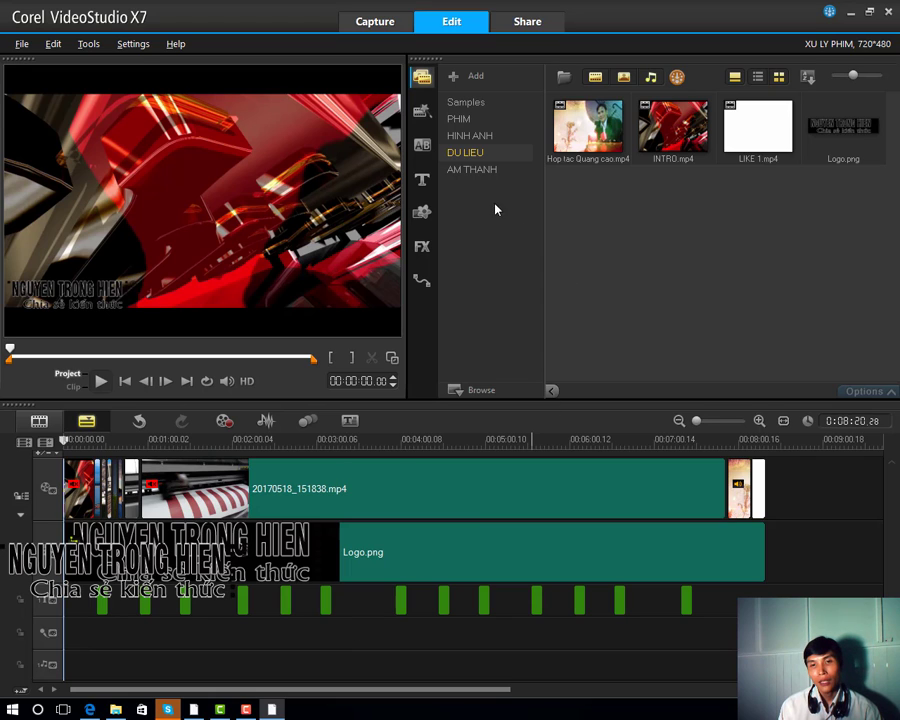
Step: Open the AM THANH library folder, check the audio files in the project's MUSIC folder in File Explorer, and return to VideoStudio
left_click(471, 172)
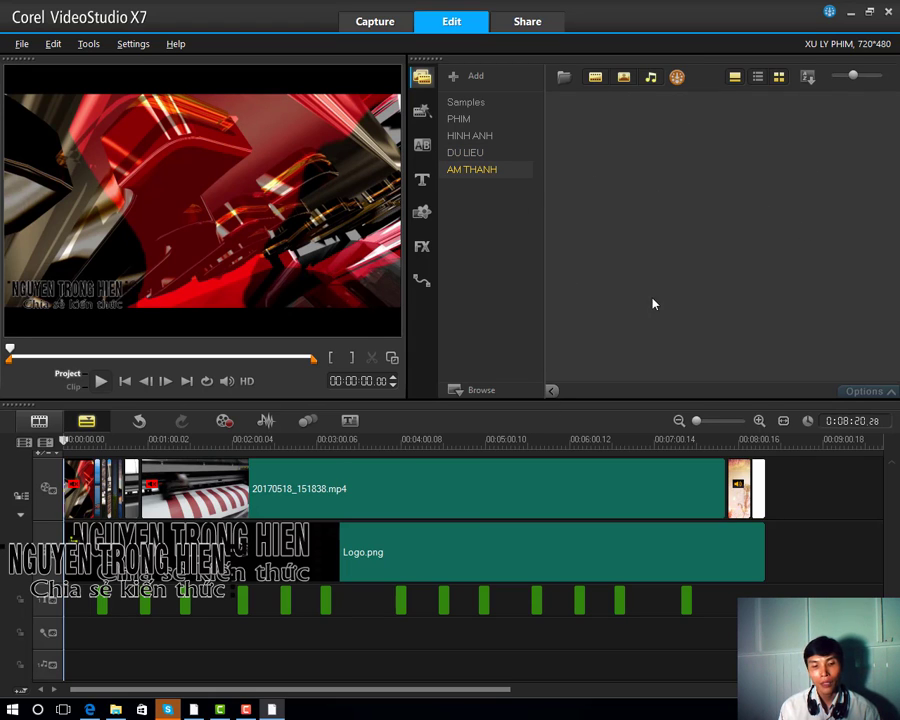
left_click(116, 709)
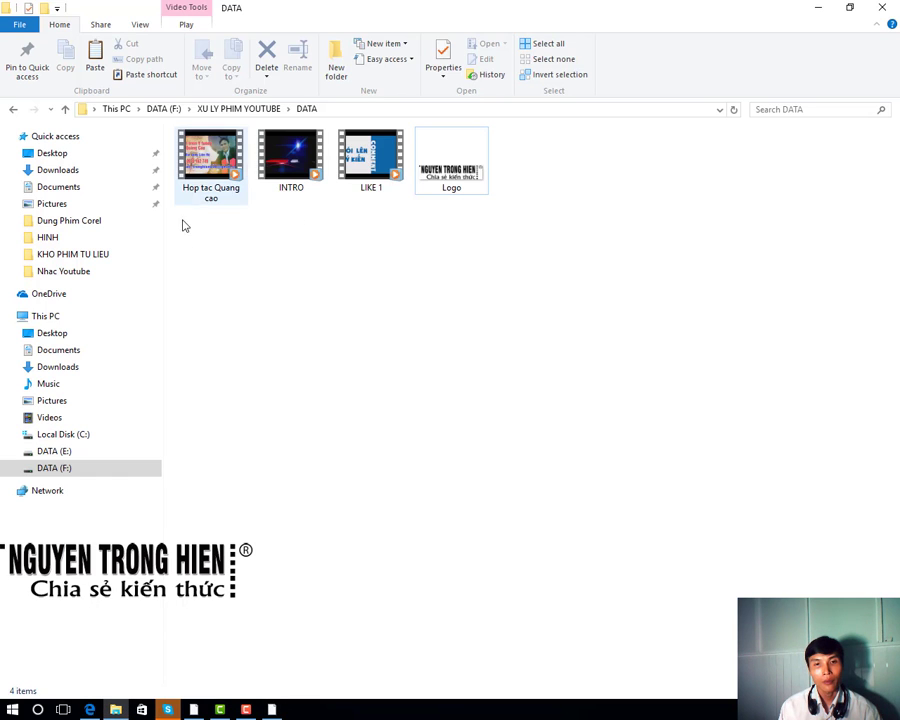
left_click(13, 110)
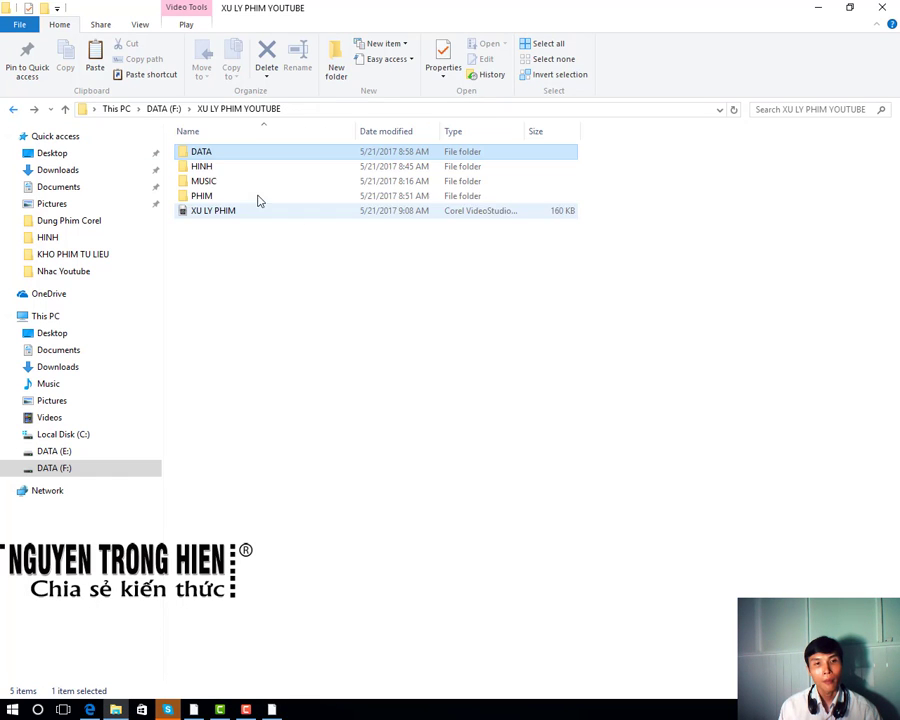
double_click(205, 182)
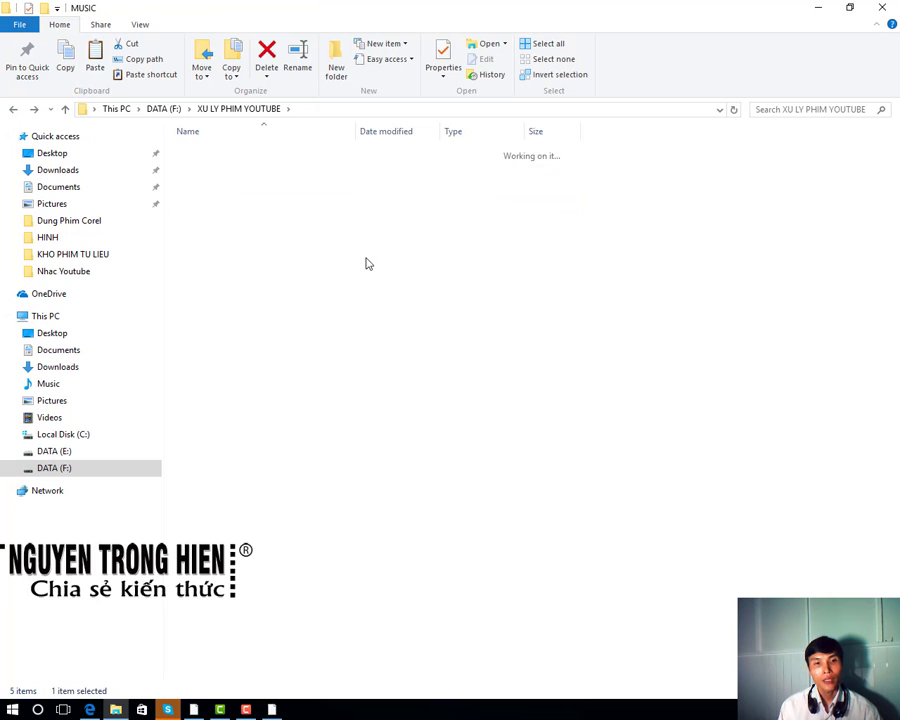
left_click_drag(336, 262, 195, 148)
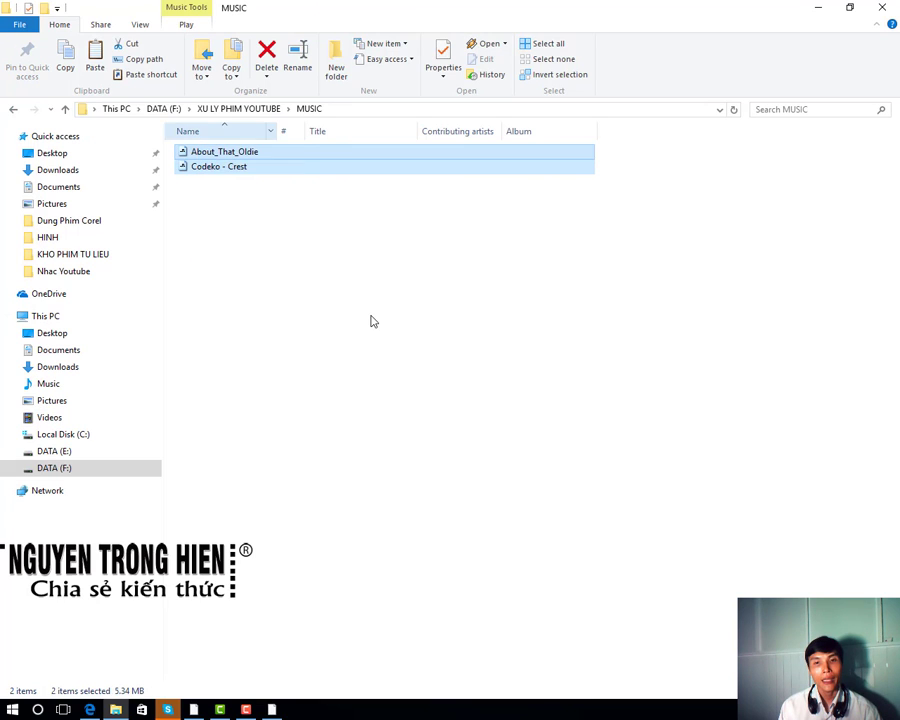
left_click(362, 345)
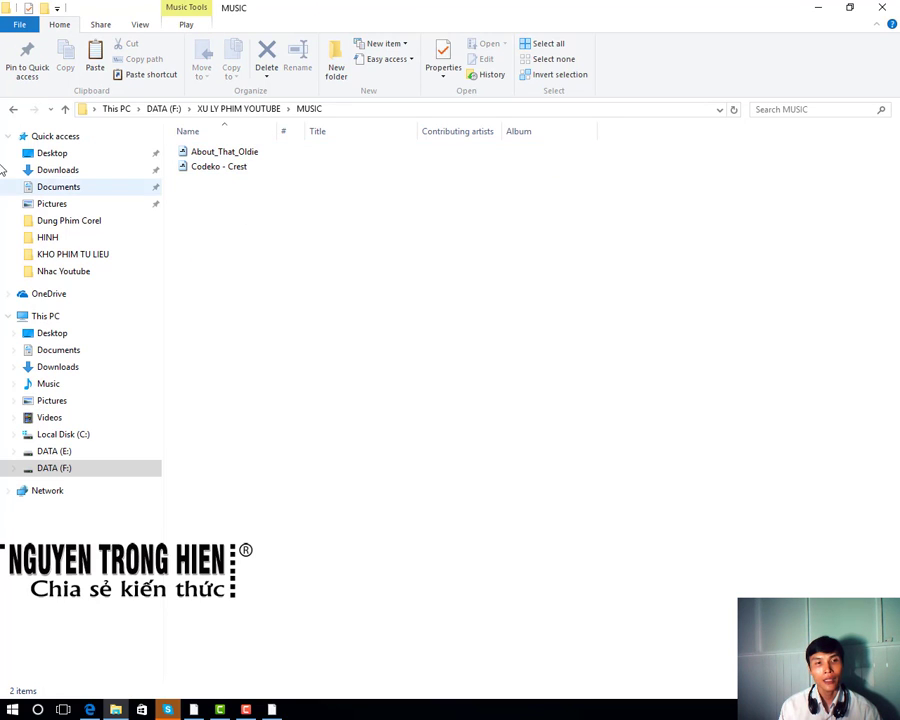
left_click(13, 110)
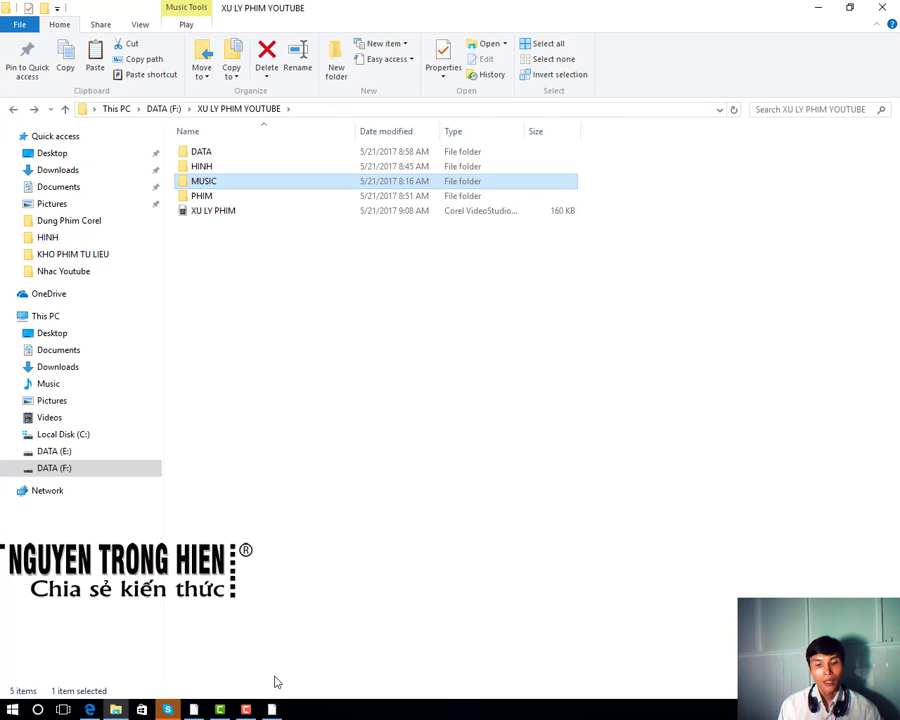
left_click(272, 710)
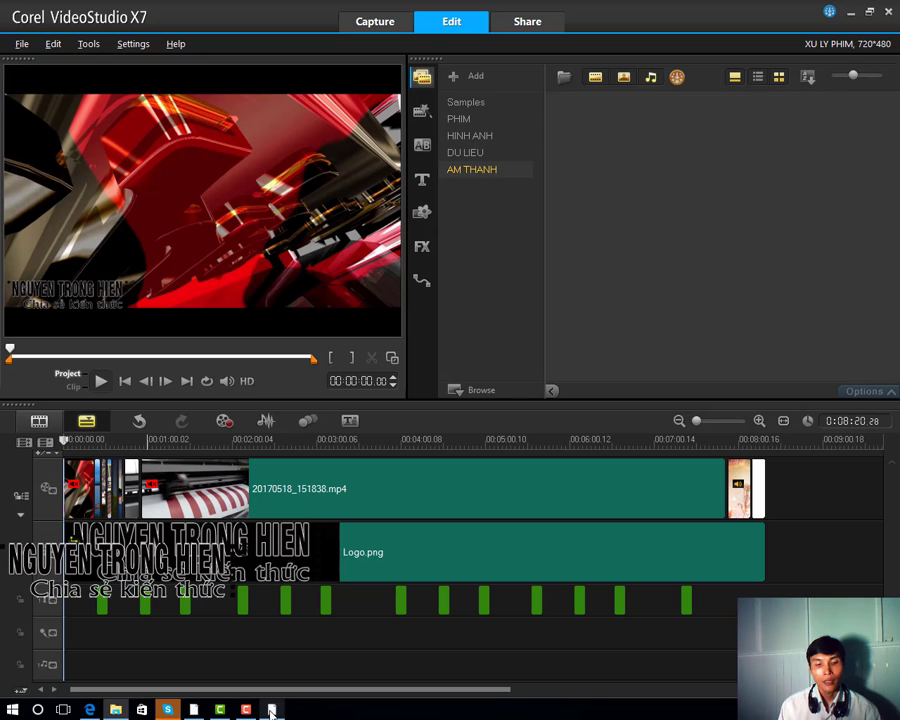
Step: Import About_That_Oldie.mp3 and Codeko - Crest.mp3 from the MUSIC folder into the AM THANH library folder
right_click(600, 151)
left_click(626, 177)
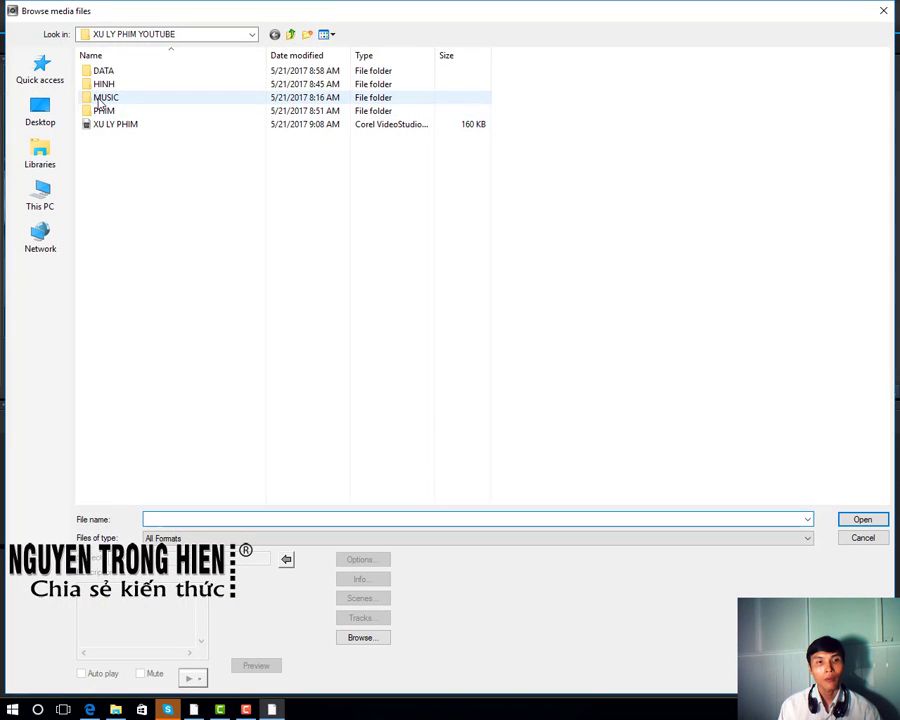
double_click(100, 97)
left_click_drag(176, 147, 142, 6)
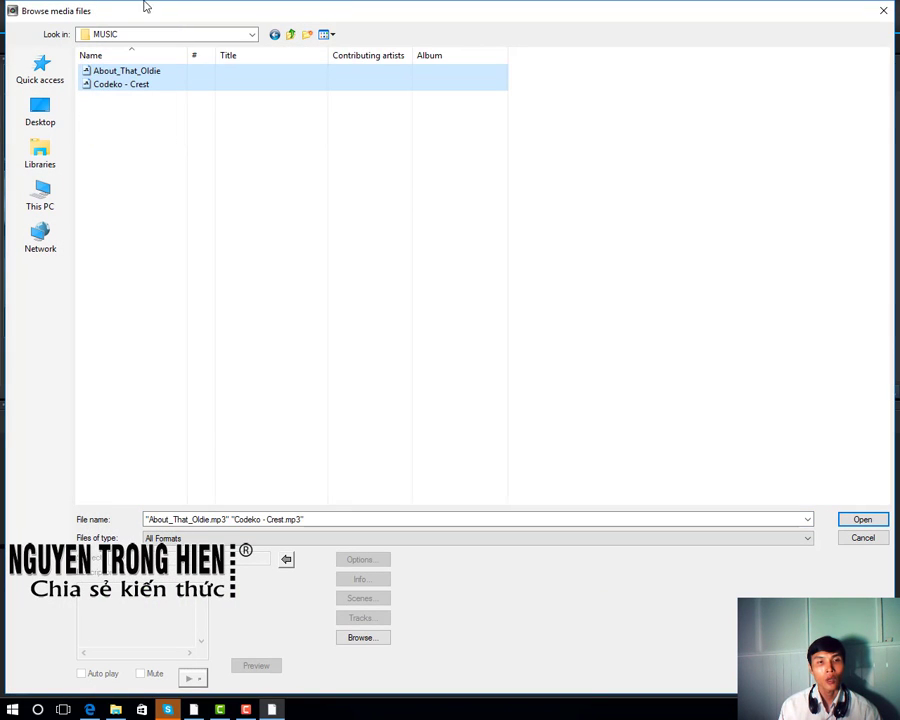
left_click(865, 520)
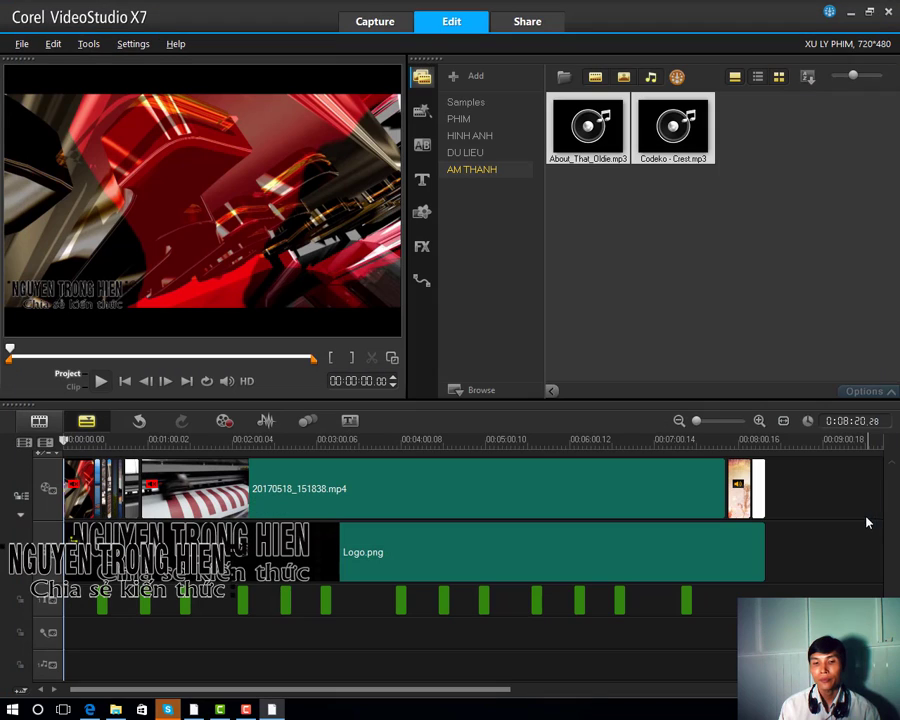
Step: Review the media in the PHIM, HINH ANH and DU LIEU library folders
left_click(462, 120)
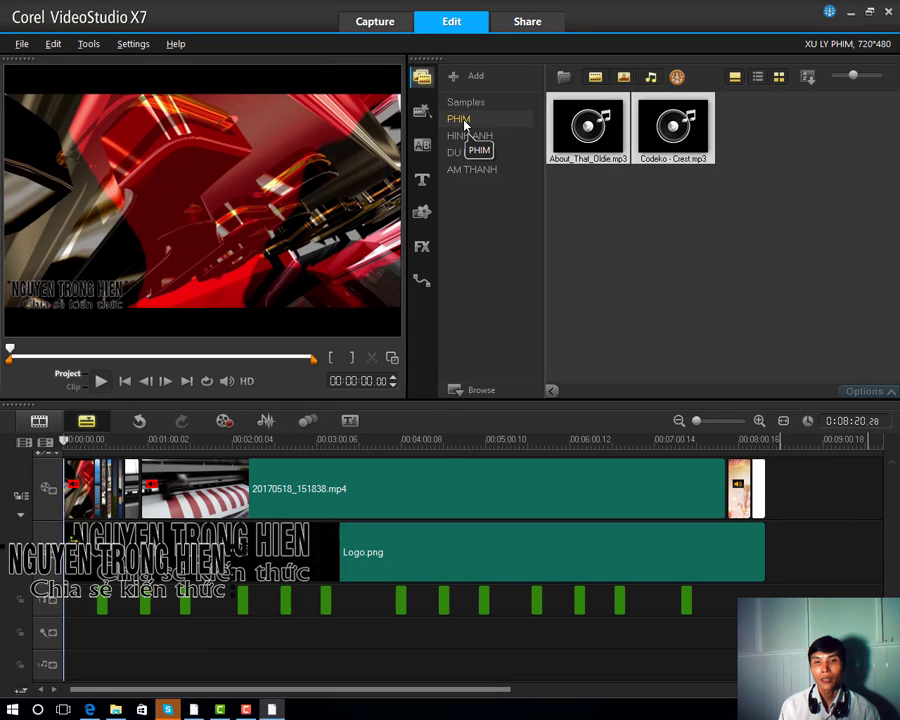
left_click(468, 138)
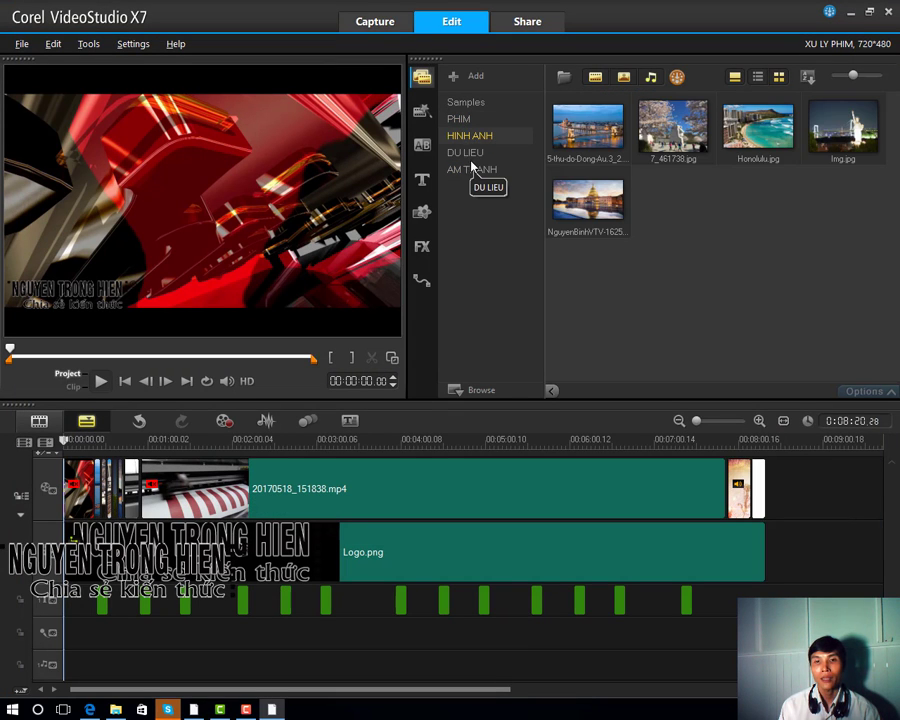
left_click(468, 154)
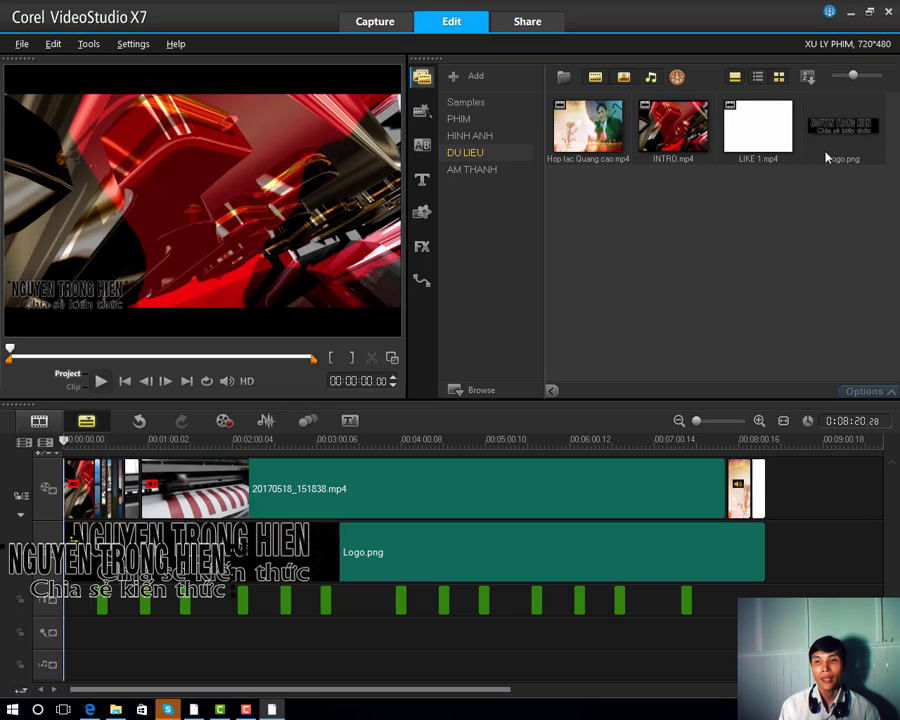
Step: Place About_That_Oldie.mp3 from the AM THANH folder at the start of the voice track
left_click(497, 172)
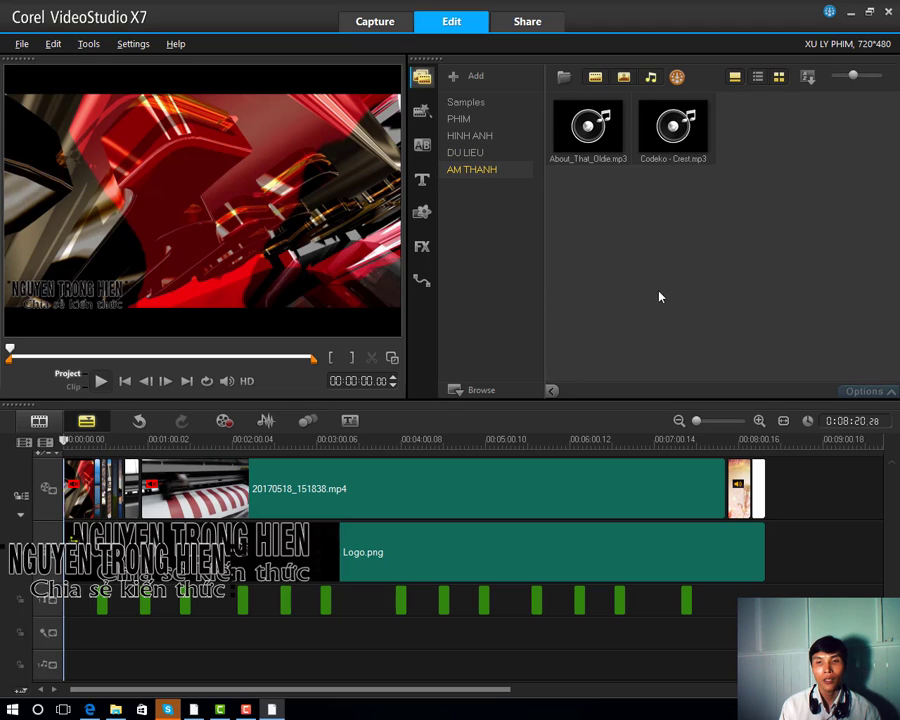
left_click(597, 145)
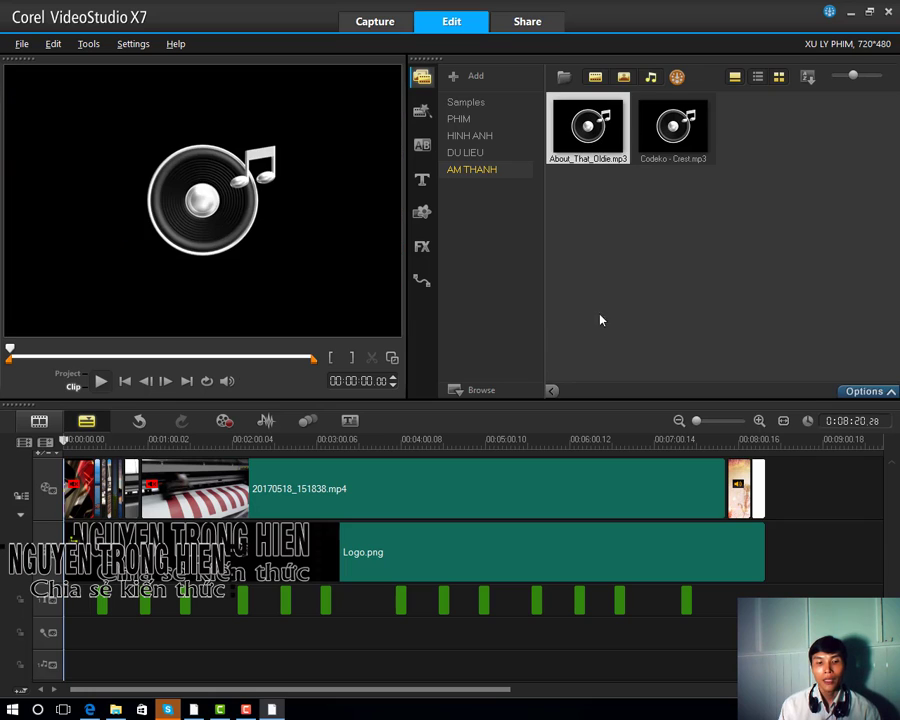
left_click_drag(595, 150, 66, 640)
left_click(145, 636)
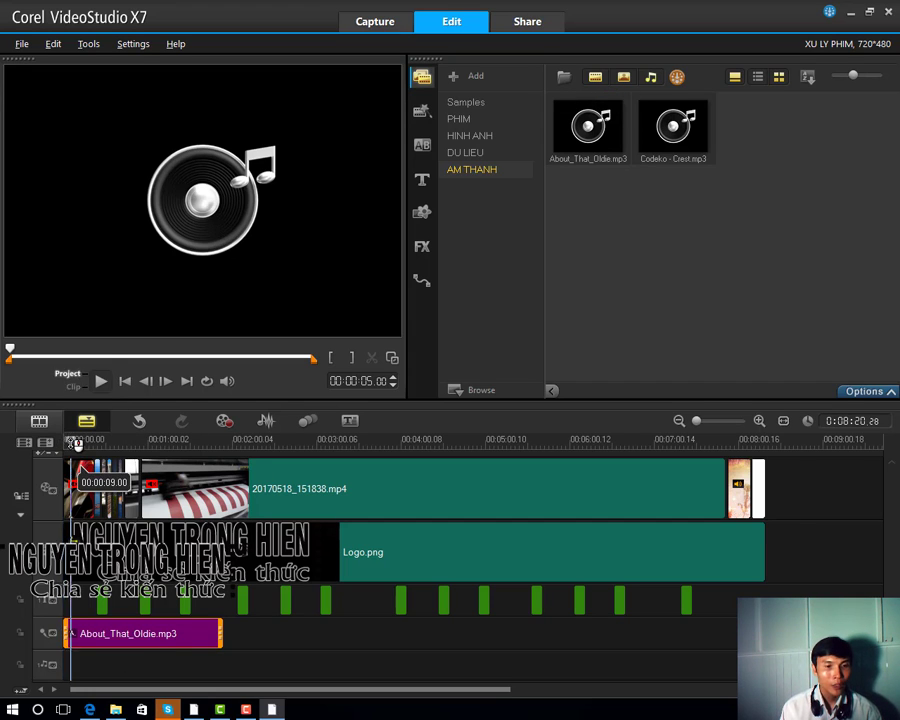
Step: Play the project from the start to preview the music under the intro, and pause it after about five seconds
left_click(70, 440)
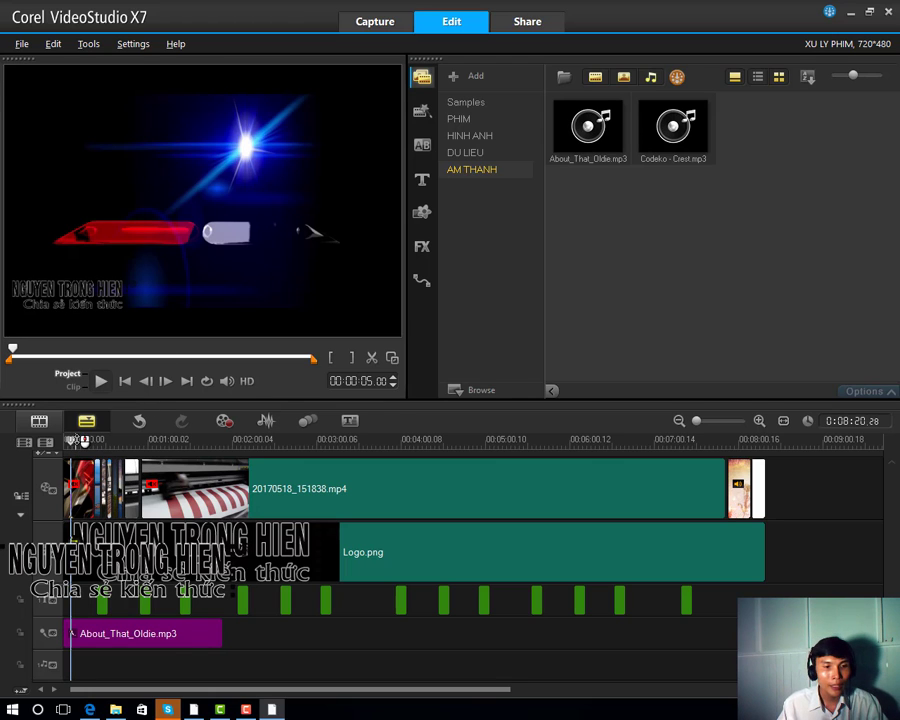
left_click(100, 381)
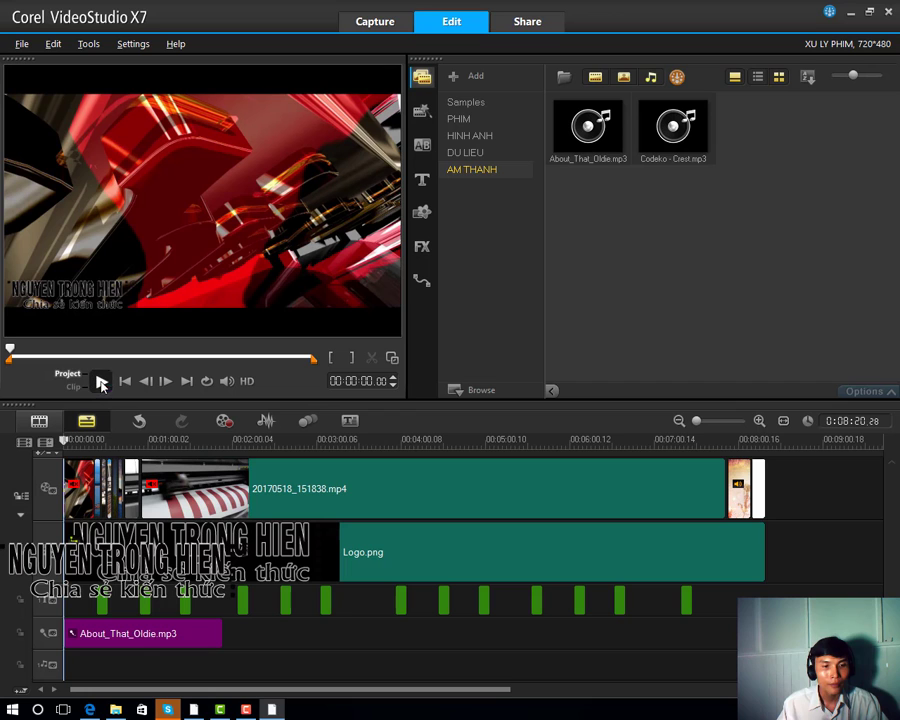
left_click(100, 381)
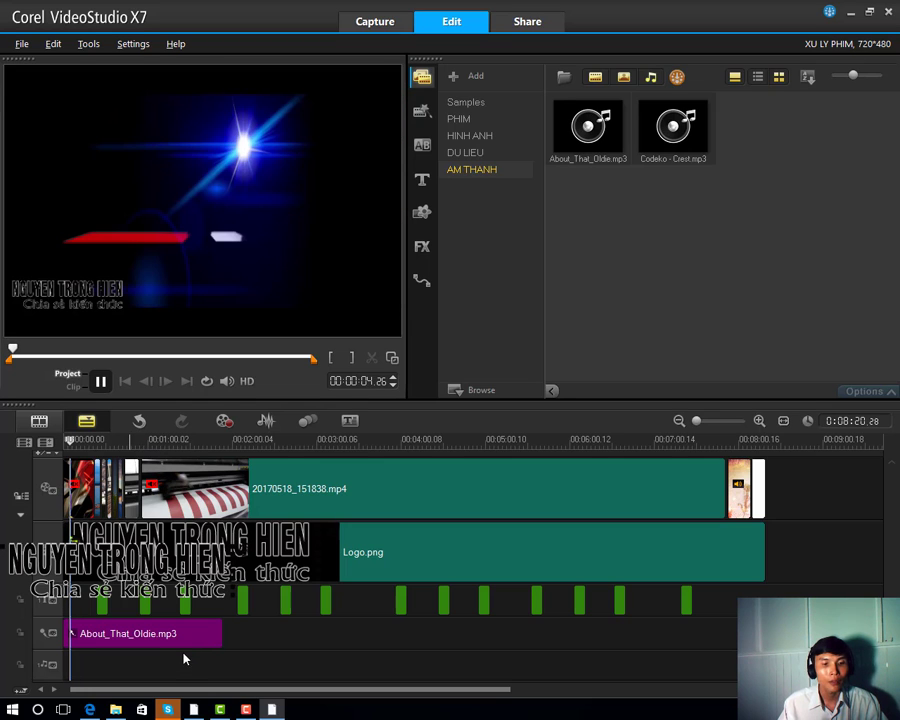
key("space")
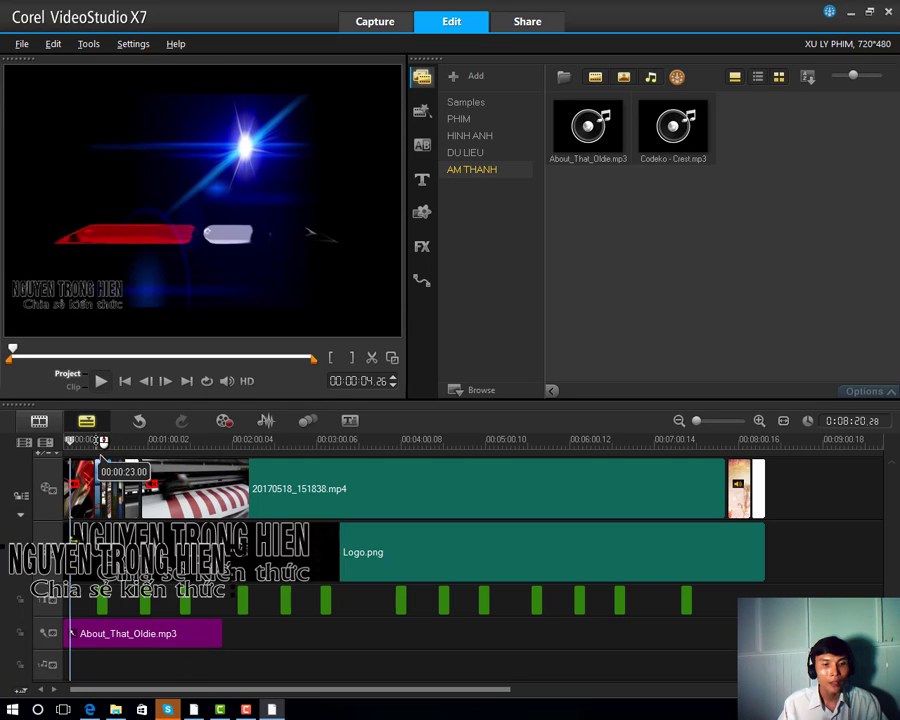
Step: Split About_That_Oldie.mp3 on the voice track at 00:00:22.16, where the intro ends, and delete the part after the cut
scroll(103, 441, "up", 2)
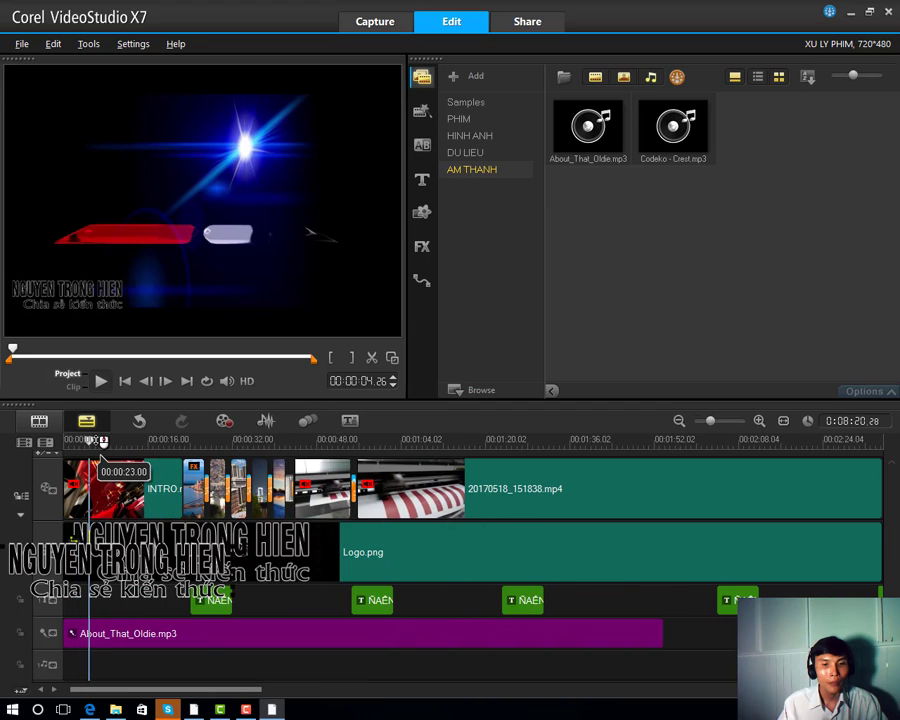
left_click(187, 443)
left_click(277, 640)
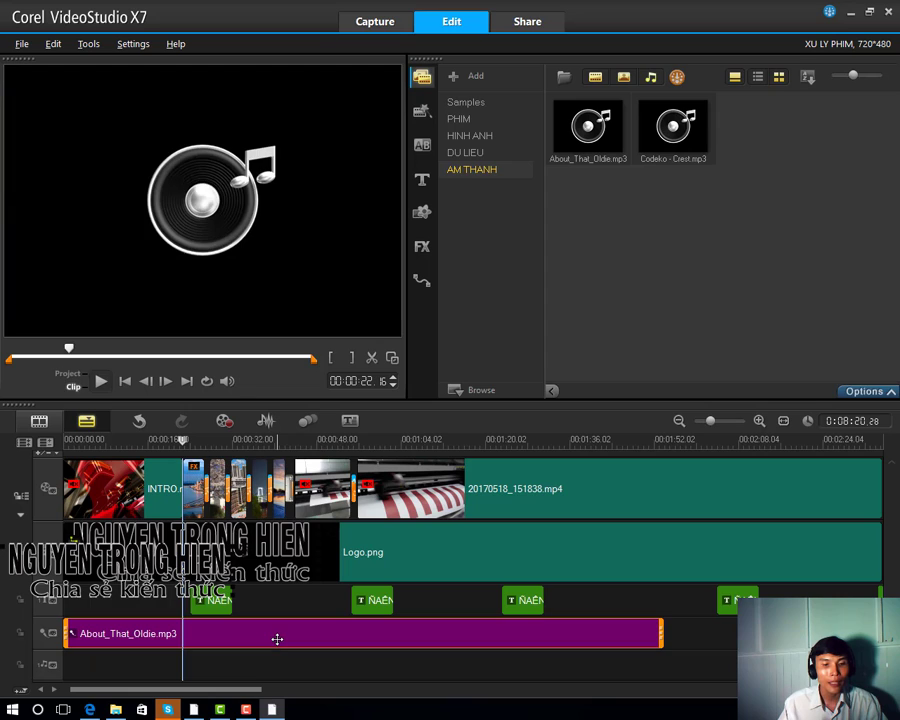
left_click(372, 360)
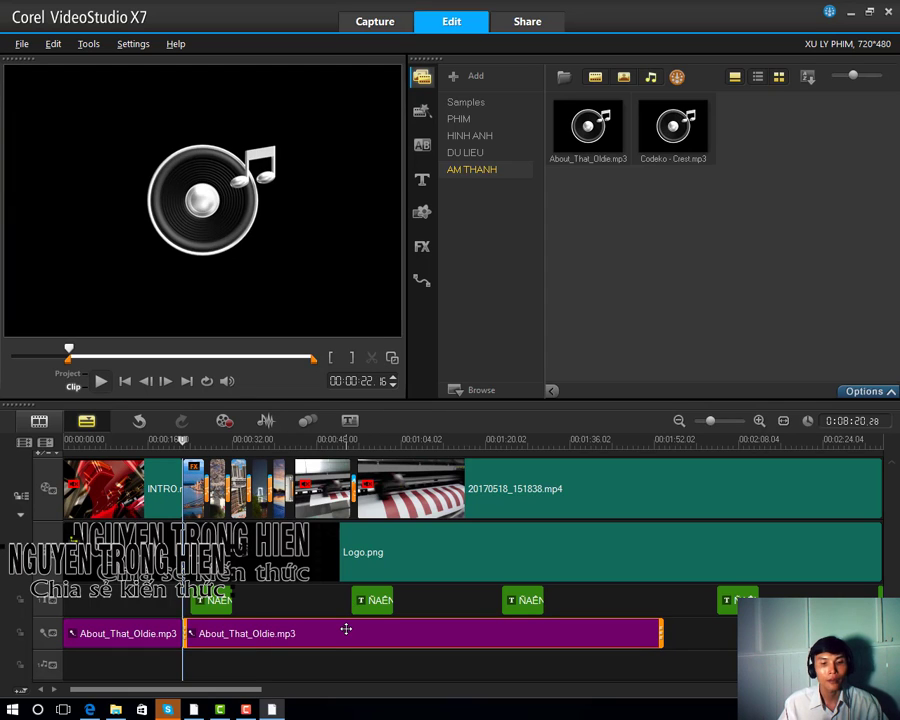
key("Delete")
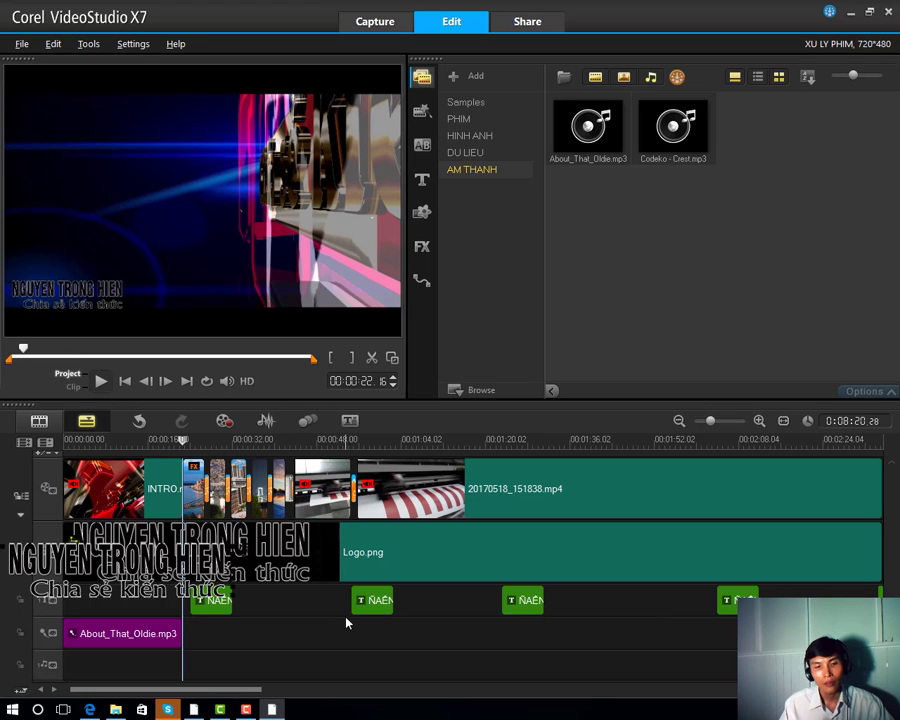
Step: Play the intro from 00:00:11.14 to check its music, and show the options of the trimmed About_That_Oldie.mp3 clip
left_click_drag(184, 442, 124, 442)
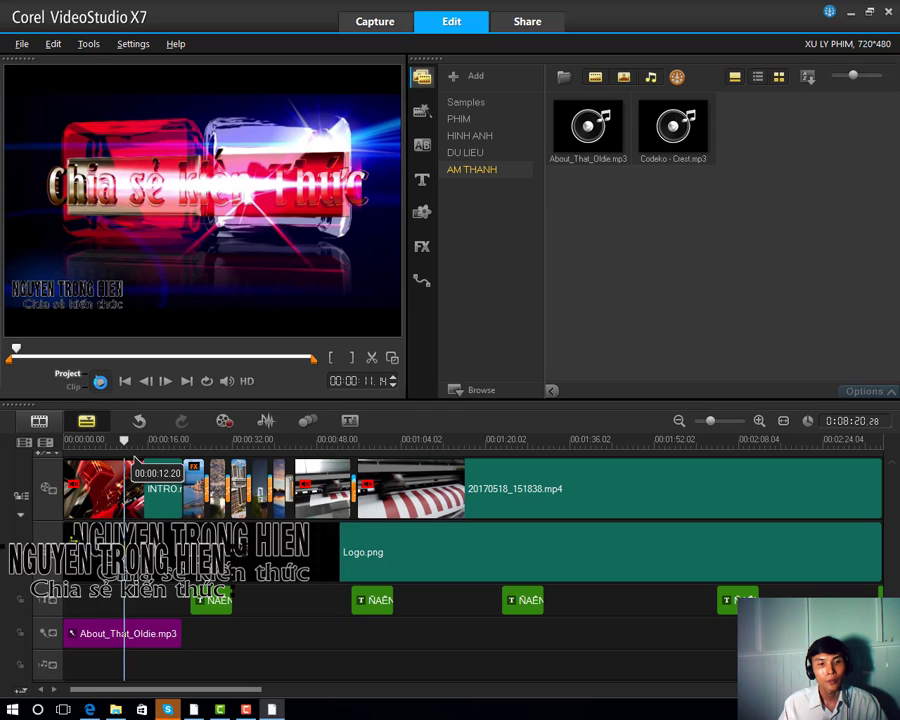
left_click(100, 381)
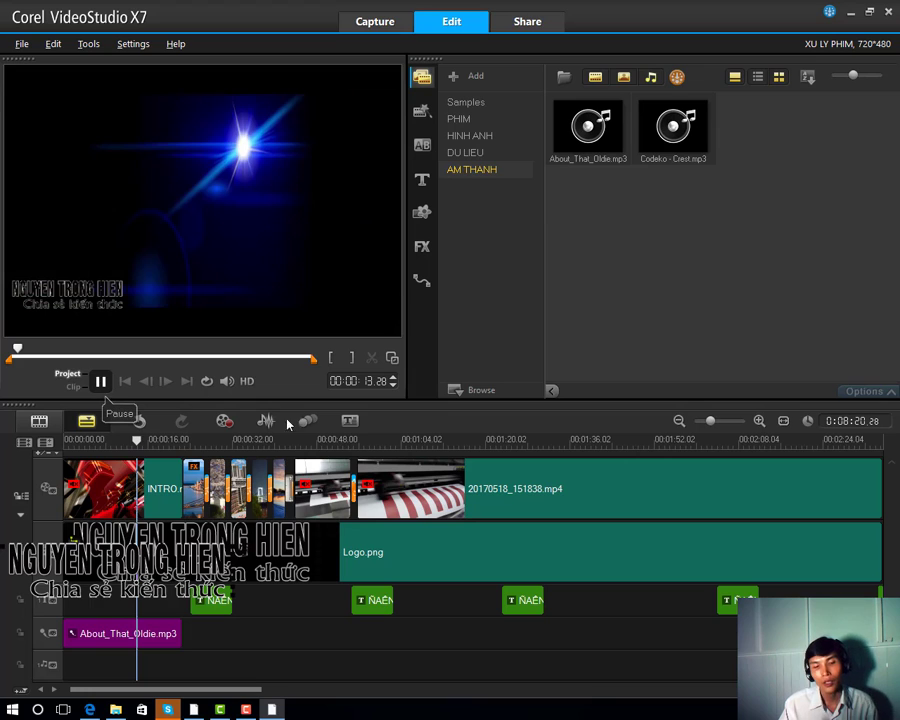
double_click(170, 637)
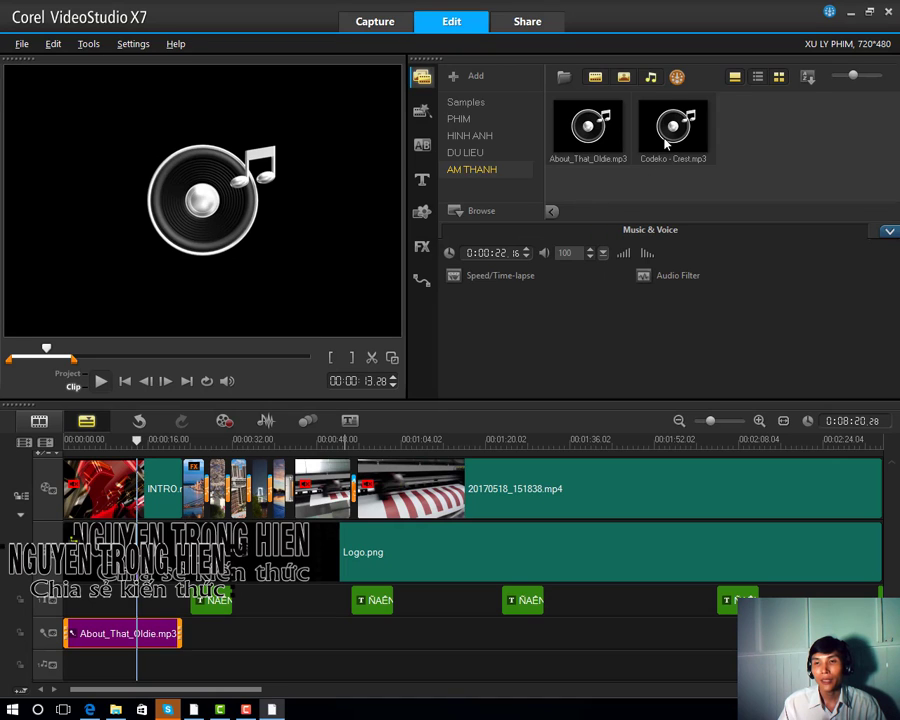
Step: Place Codeko - Crest.mp3 on the music track, starting where the intro clip ends
left_click(665, 143)
left_click_drag(668, 143, 185, 670)
scroll(241, 448, "down", 5)
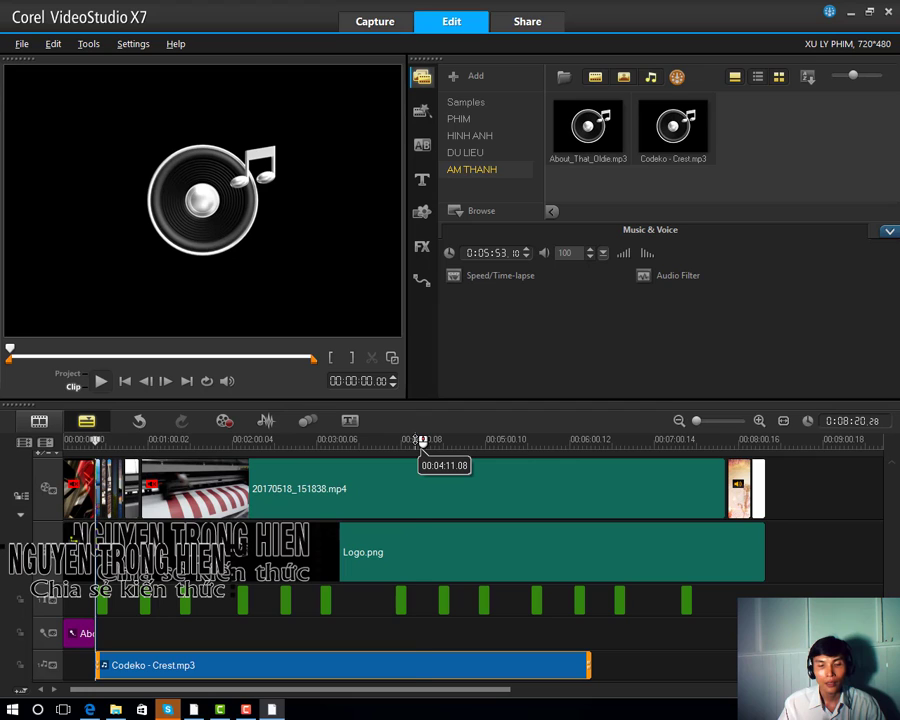
Step: Copy the trimmed About_That_Oldie.mp3 clip to the music track after Codeko - Crest.mp3 and extend it to the end of the 20170518_151838.mp4 clip
left_click(417, 441)
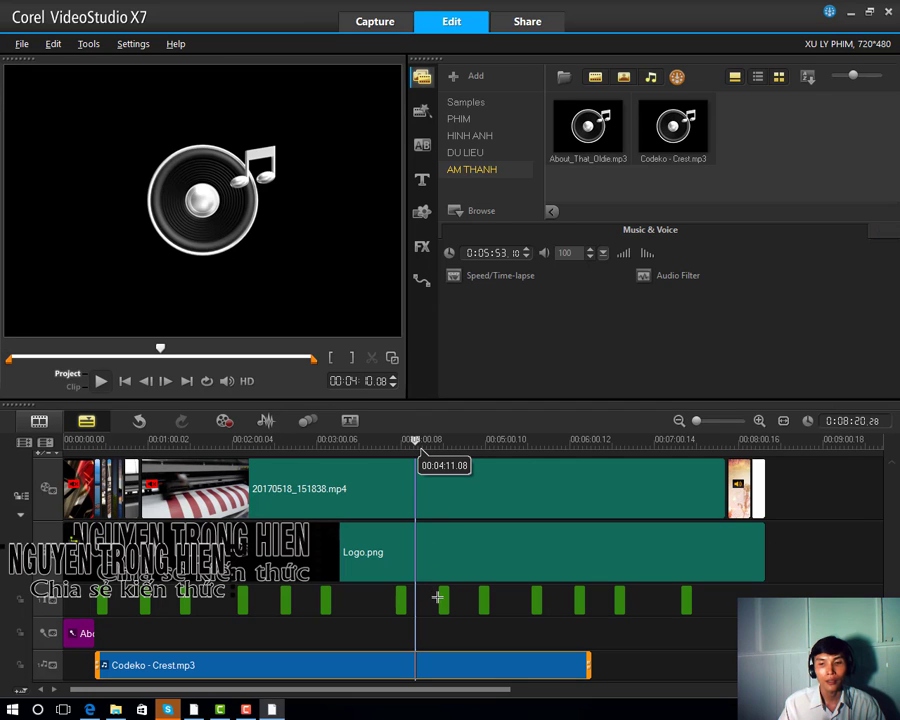
left_click(503, 630)
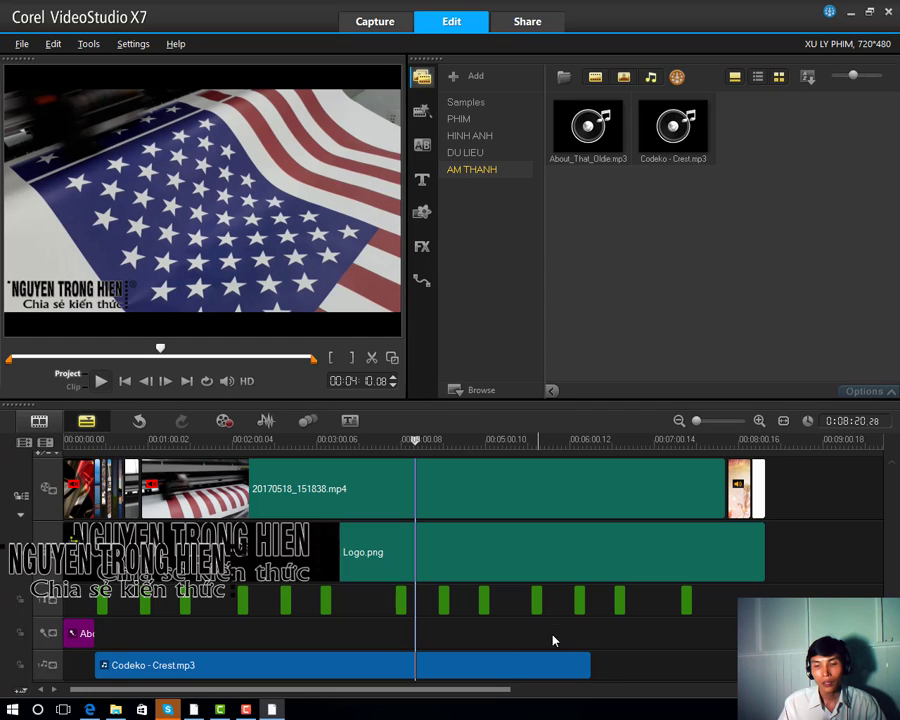
left_click(566, 665)
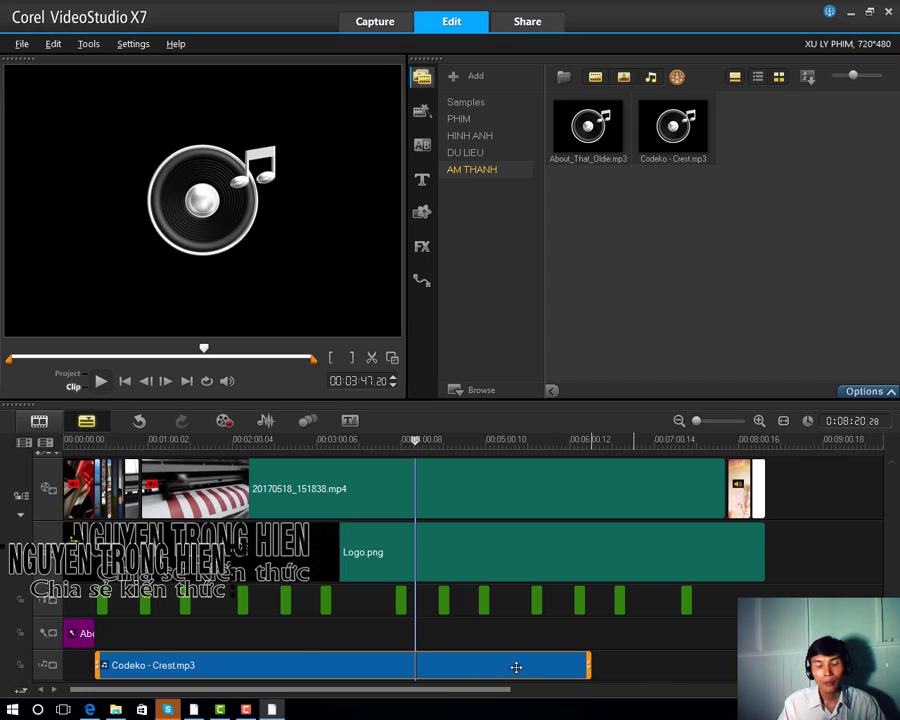
left_click(80, 632)
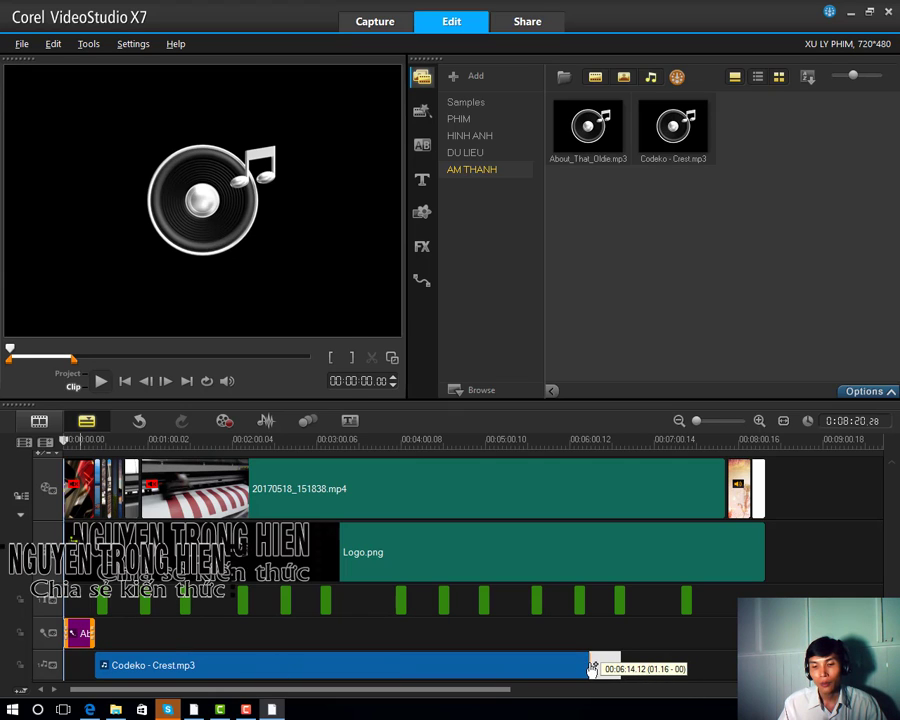
left_click_drag(592, 668, 726, 656)
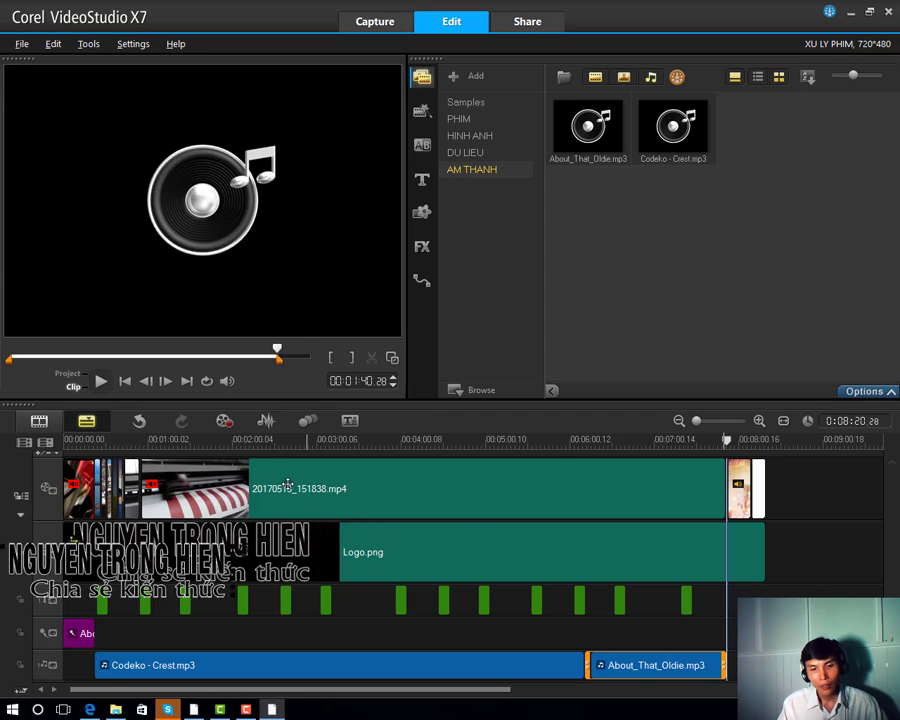
left_click(208, 440)
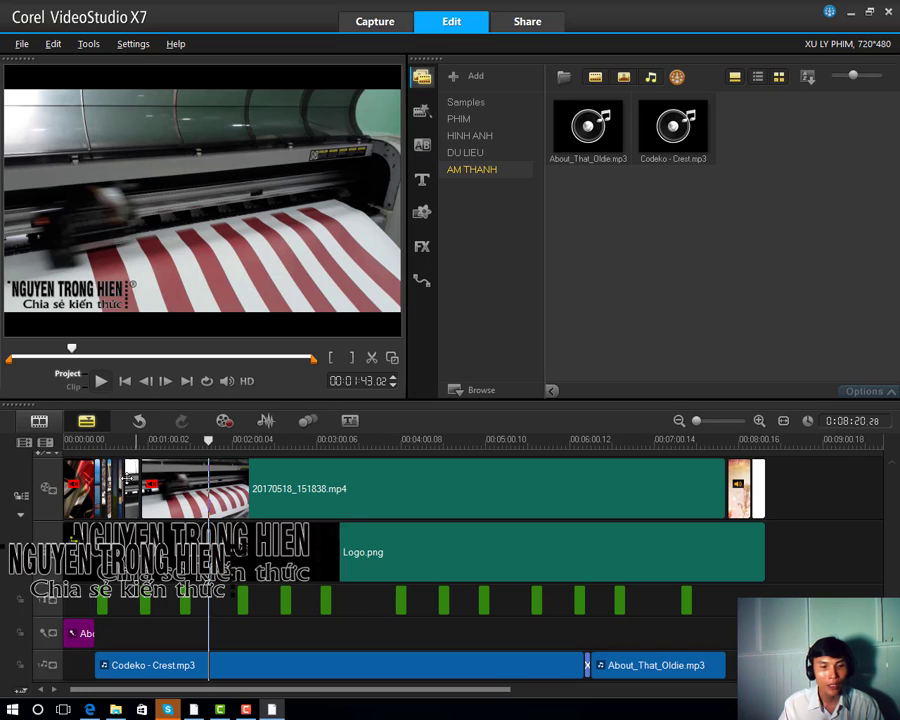
Step: Add a Gate transition between INTRO.mp4 and the first image clip, and replace it with the MaskF transition
left_click(97, 440)
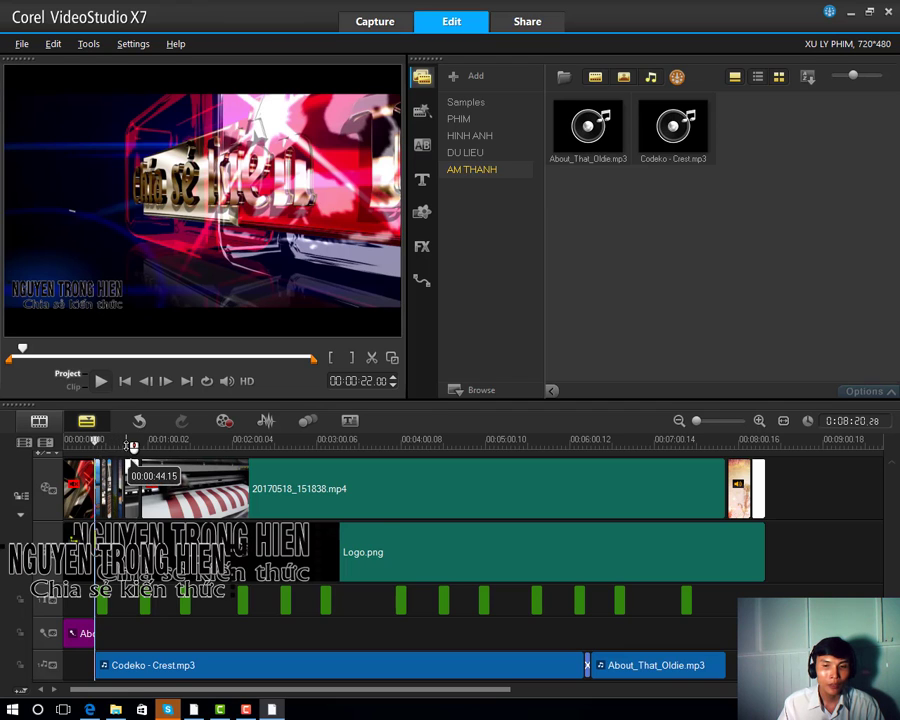
scroll(128, 446, "up", 3)
scroll(236, 461, "up", 1)
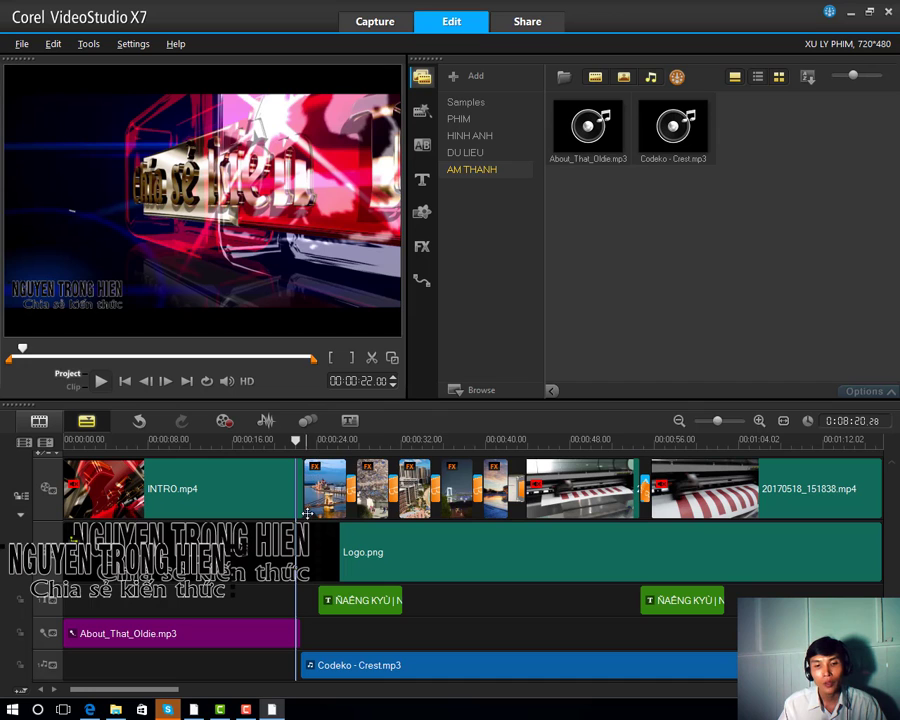
left_click(422, 145)
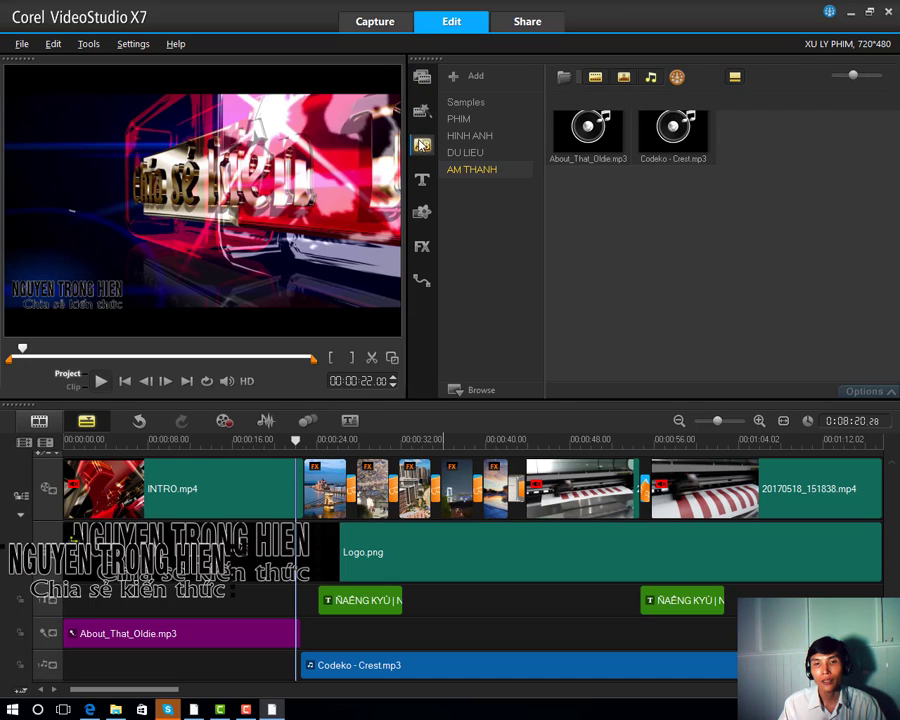
scroll(615, 210, "down", 10)
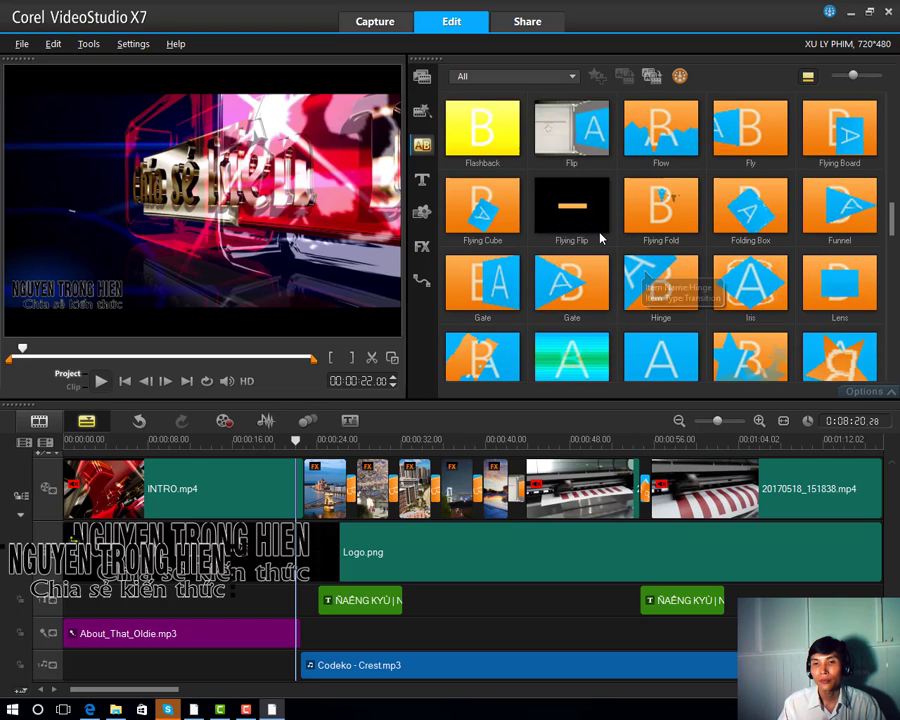
scroll(588, 236, "down", 1)
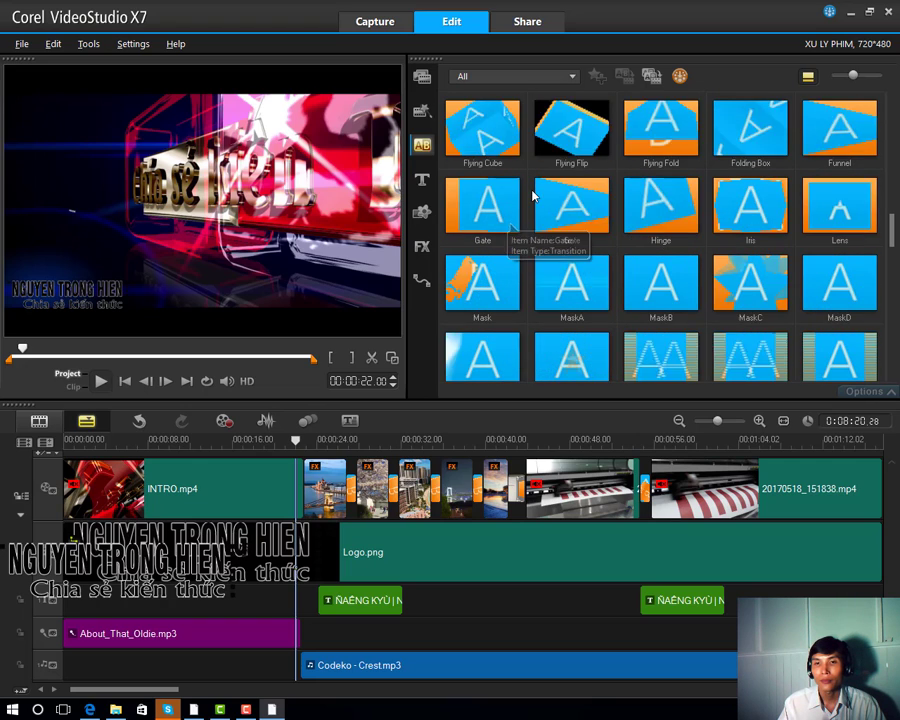
scroll(533, 195, "down", 1)
left_click(490, 143)
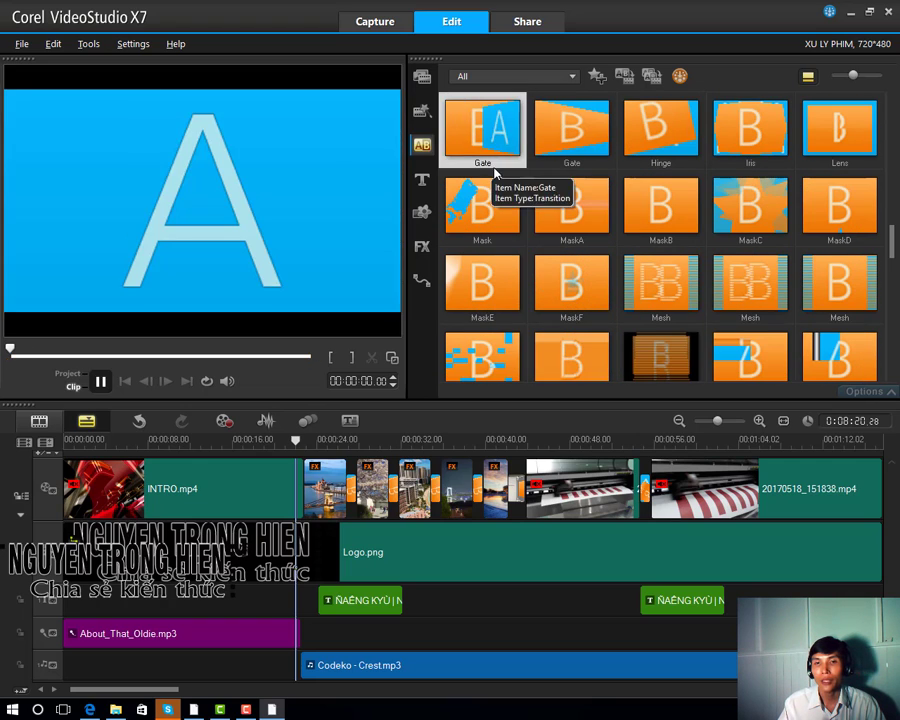
left_click_drag(502, 136, 320, 500)
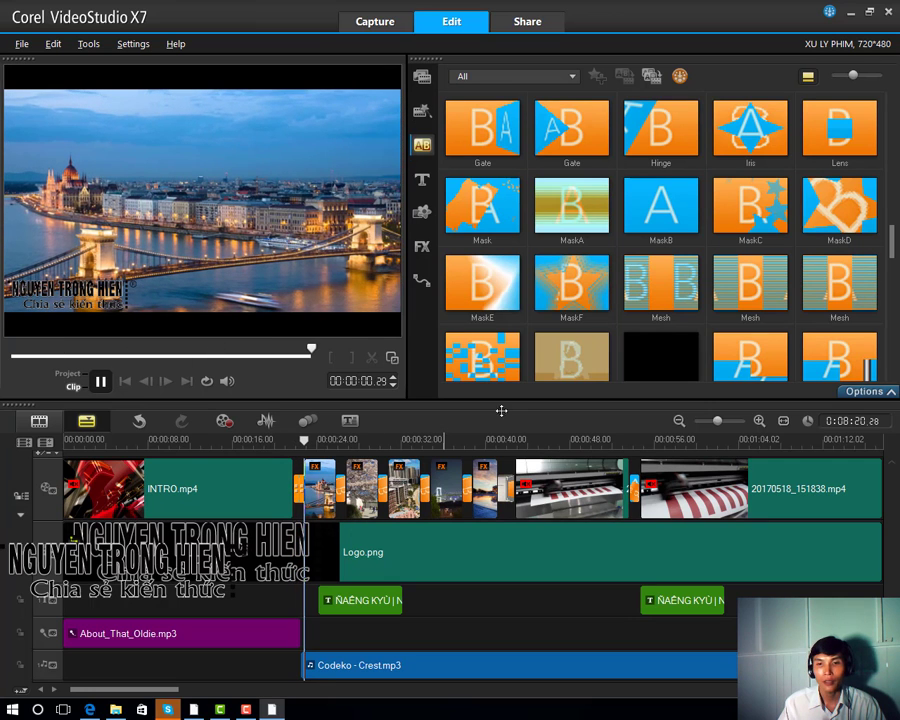
left_click(571, 285)
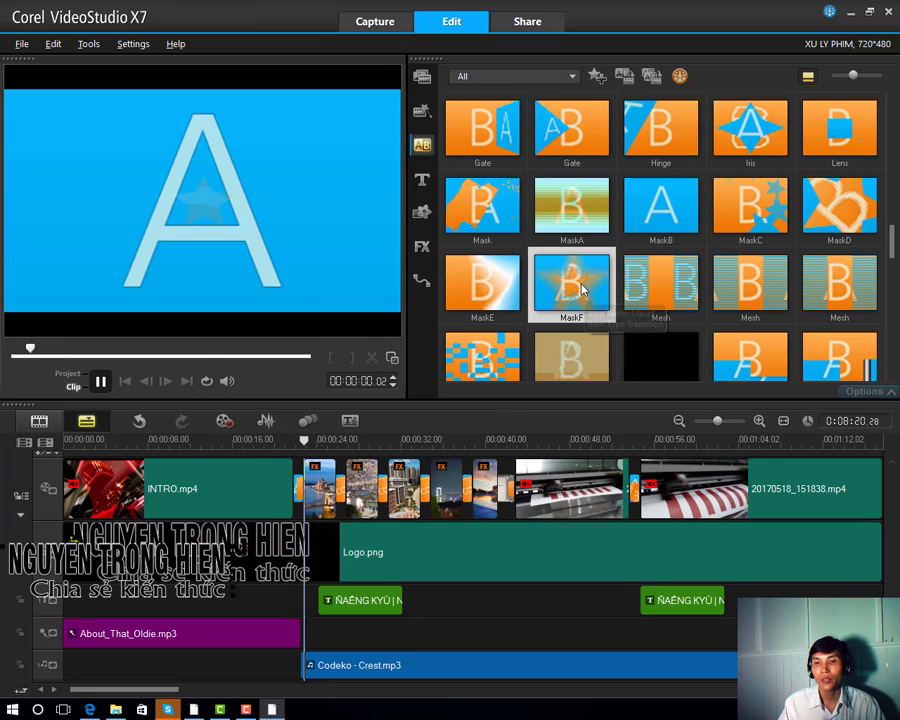
left_click(322, 492)
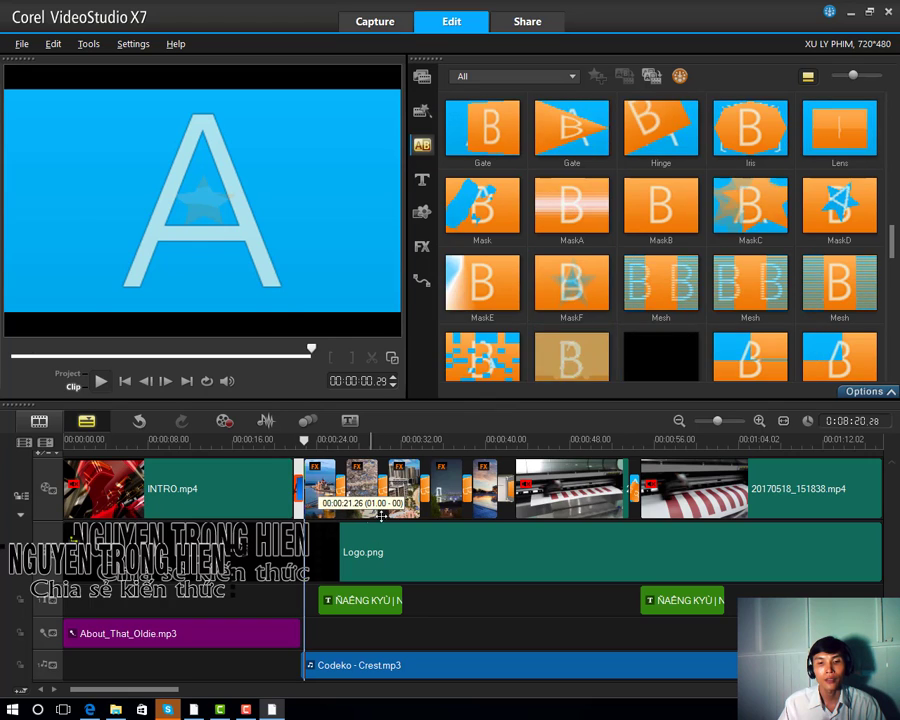
Step: Scrub through the first image clips to 00:00:32.18 and save the project
left_click_drag(304, 440, 404, 443)
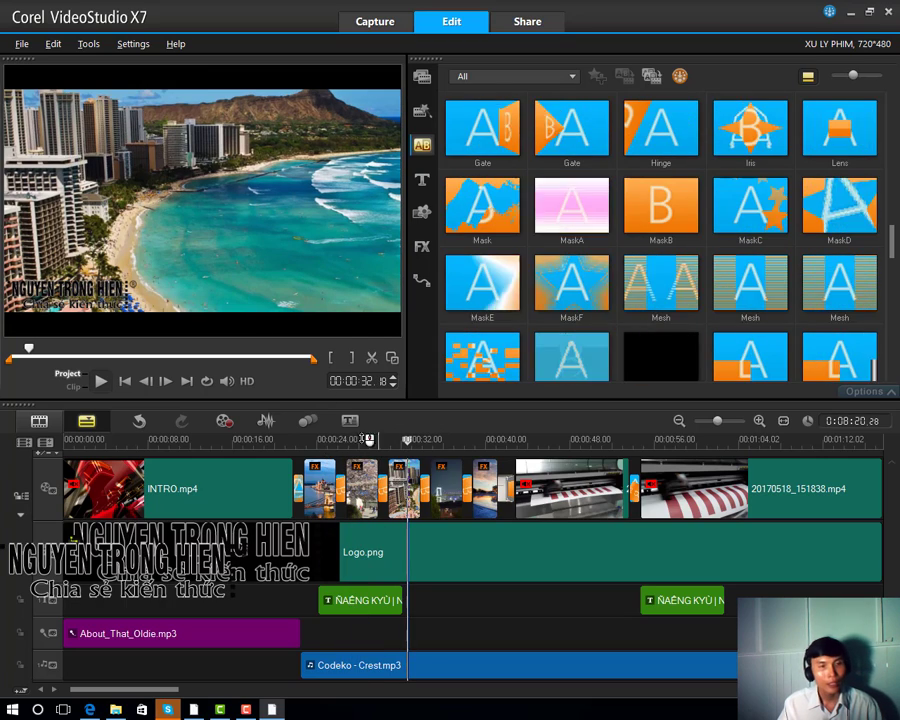
left_click(17, 46)
left_click(56, 116)
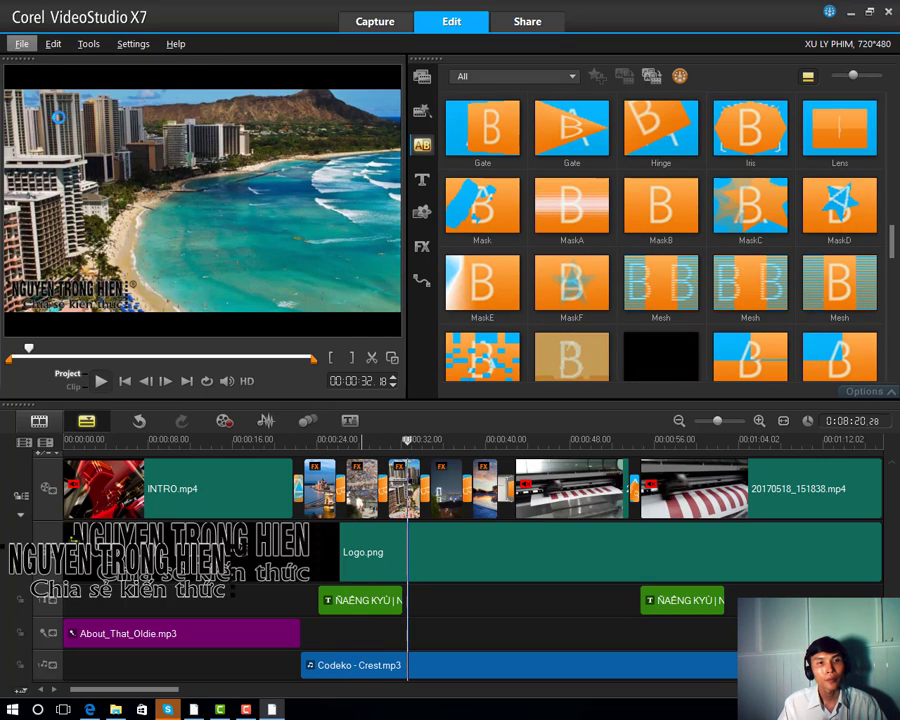
scroll(355, 440, "down", 5)
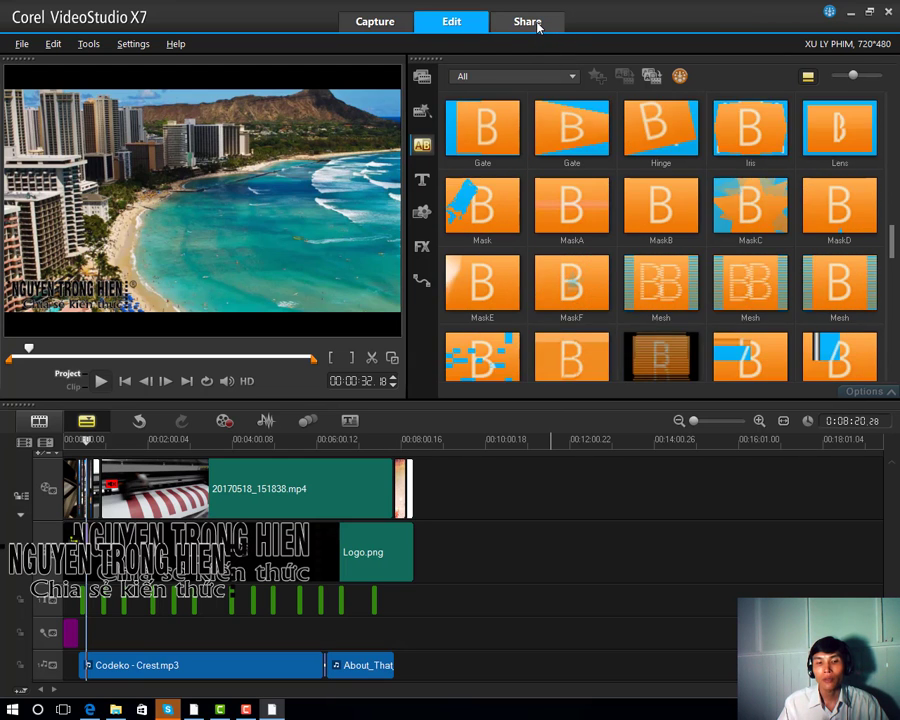
Step: Set the computer video export to MPEG-4 with the profile MPEG-4 AVC (1280 x 720, 30p, 10Mbps)
left_click(537, 27)
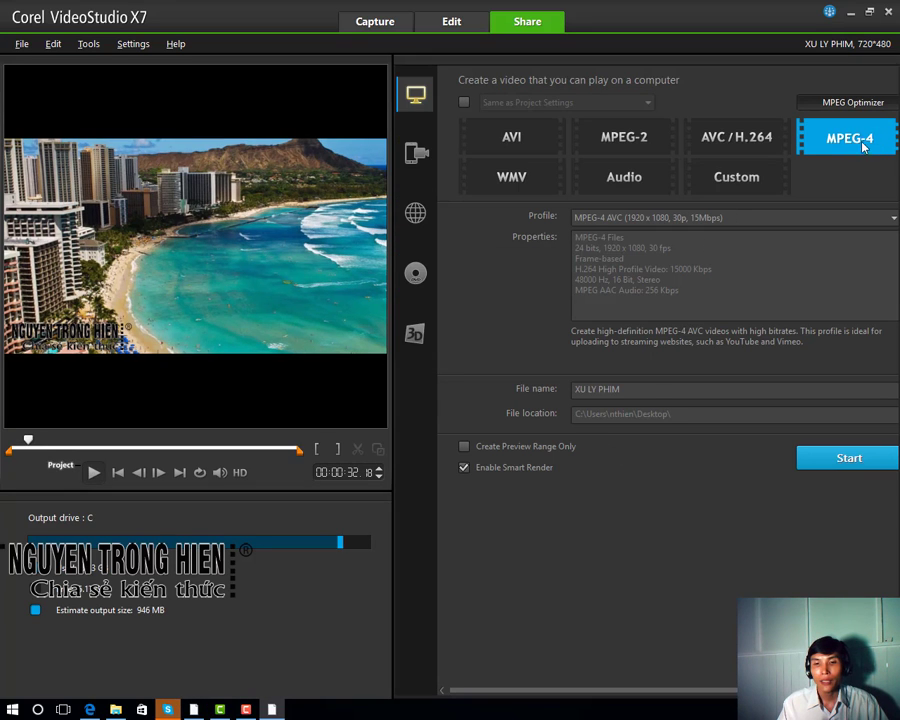
left_click(645, 218)
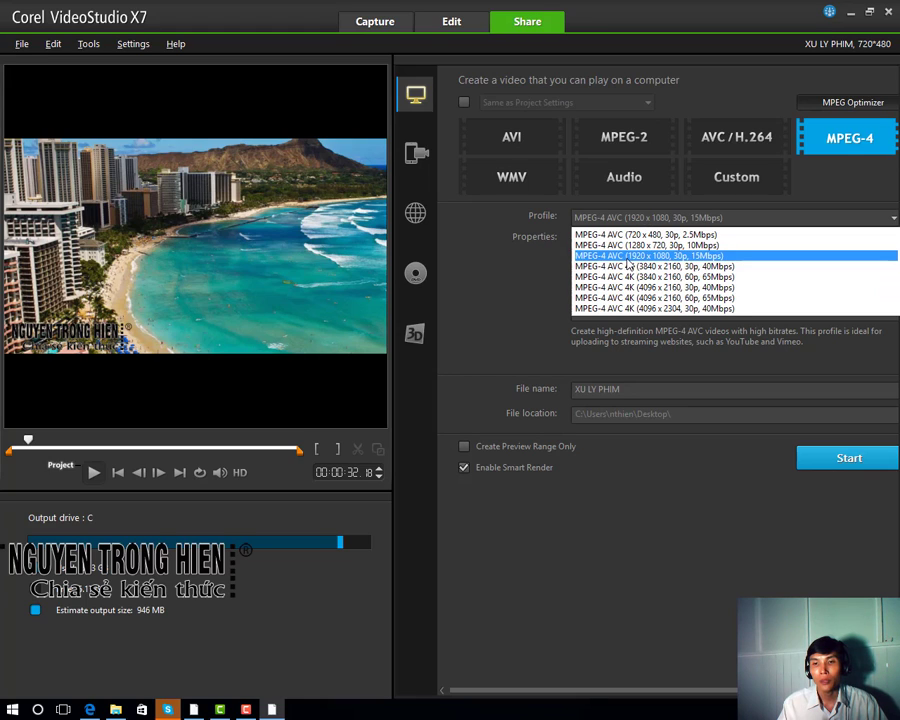
left_click(679, 246)
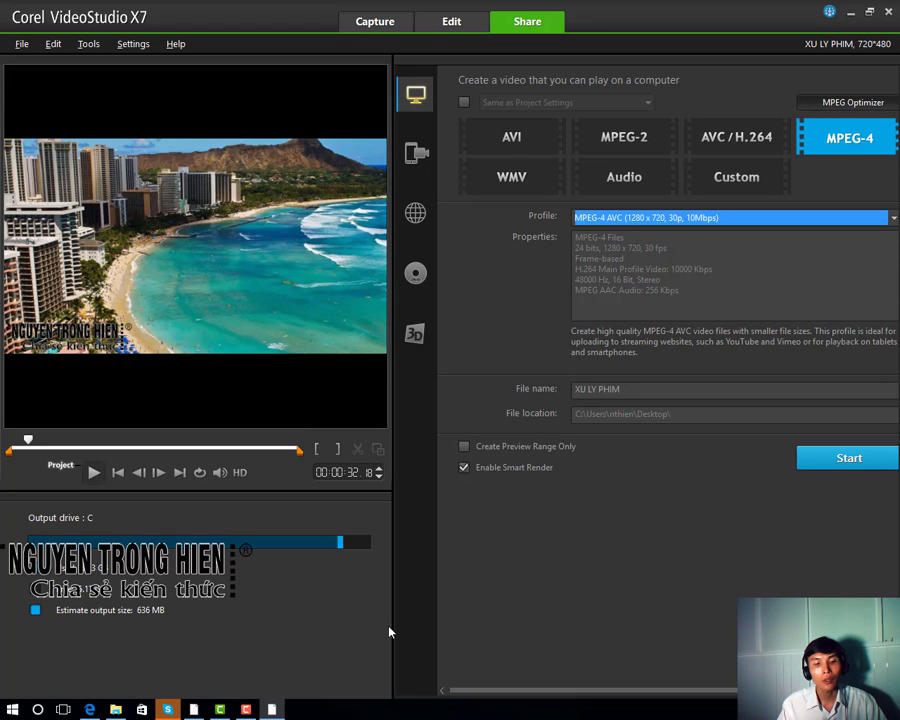
Step: Browse for the output location and create a folder named XUAT PHIM inside XU LY PHIM YOUTUBE on drive F
left_click(766, 413)
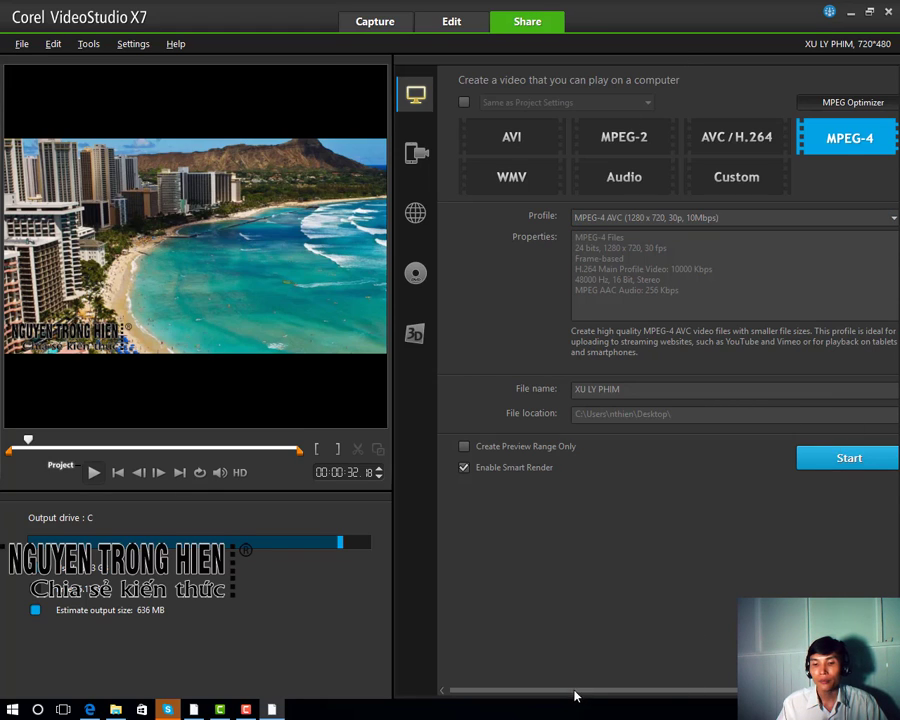
left_click_drag(575, 695, 616, 696)
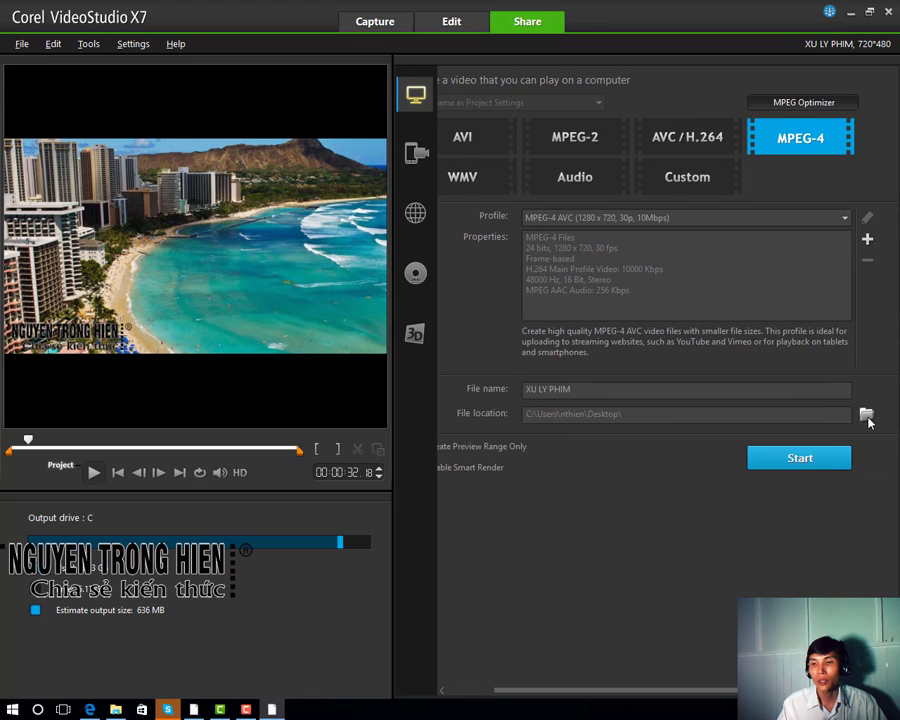
left_click(866, 413)
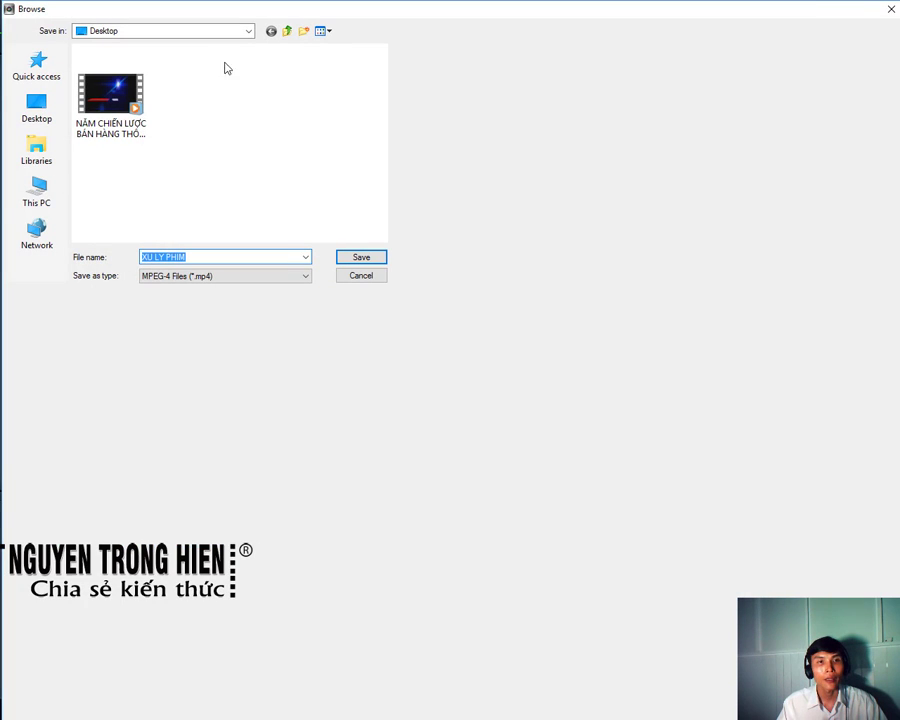
left_click(38, 189)
scroll(123, 202, "down", 3)
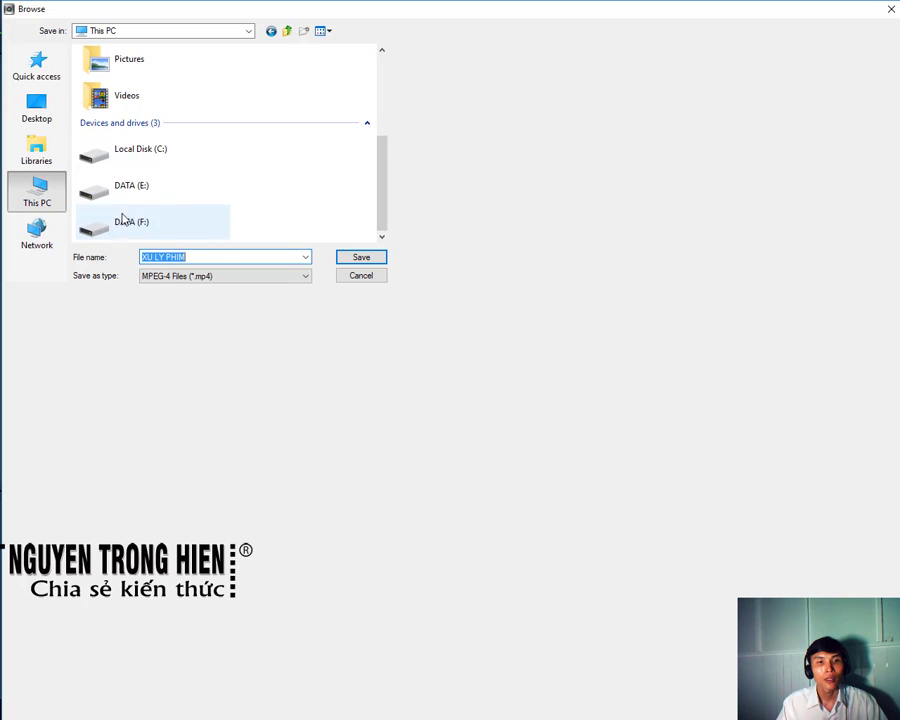
double_click(120, 218)
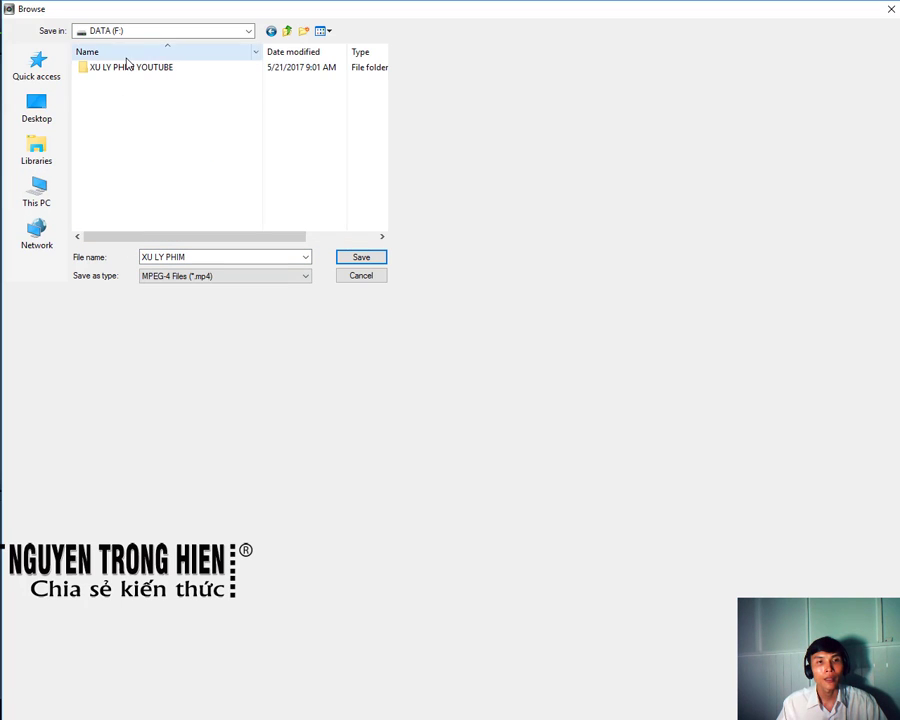
double_click(122, 68)
right_click(134, 152)
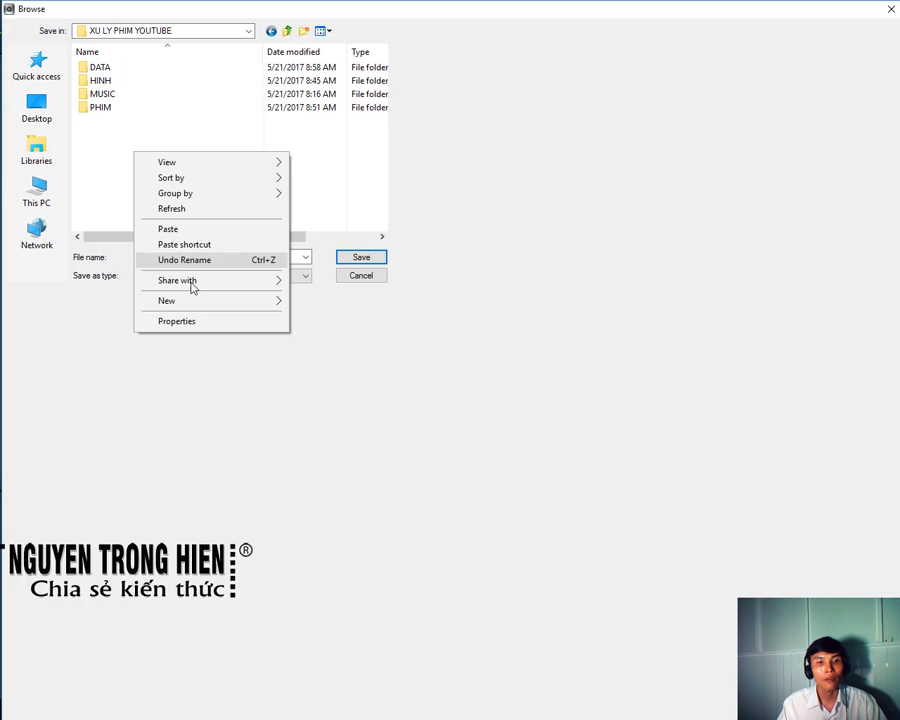
mouse_move(203, 303)
left_click(311, 306)
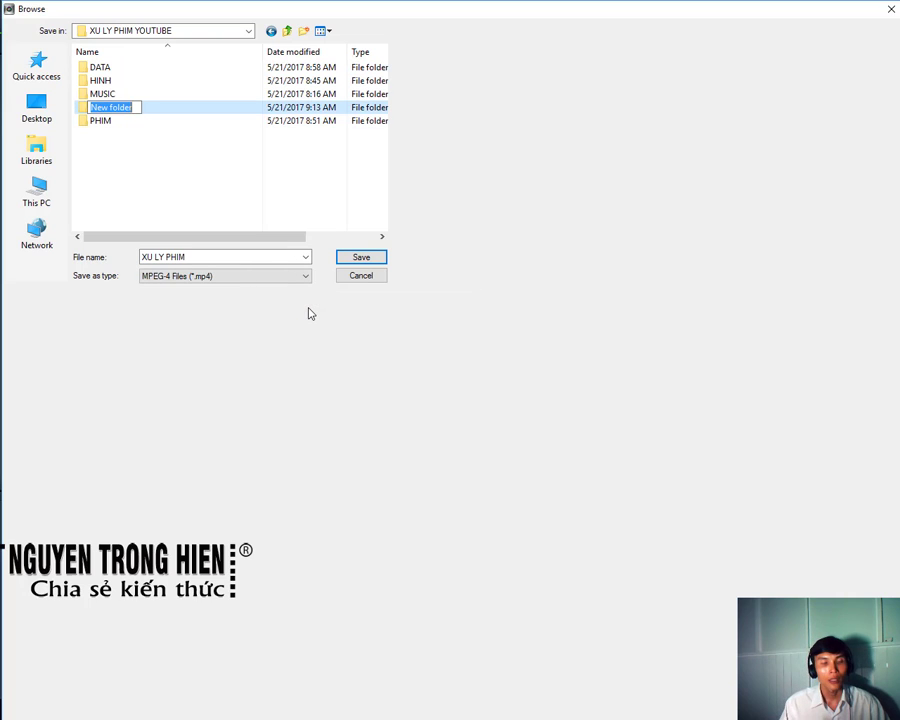
type("xu")
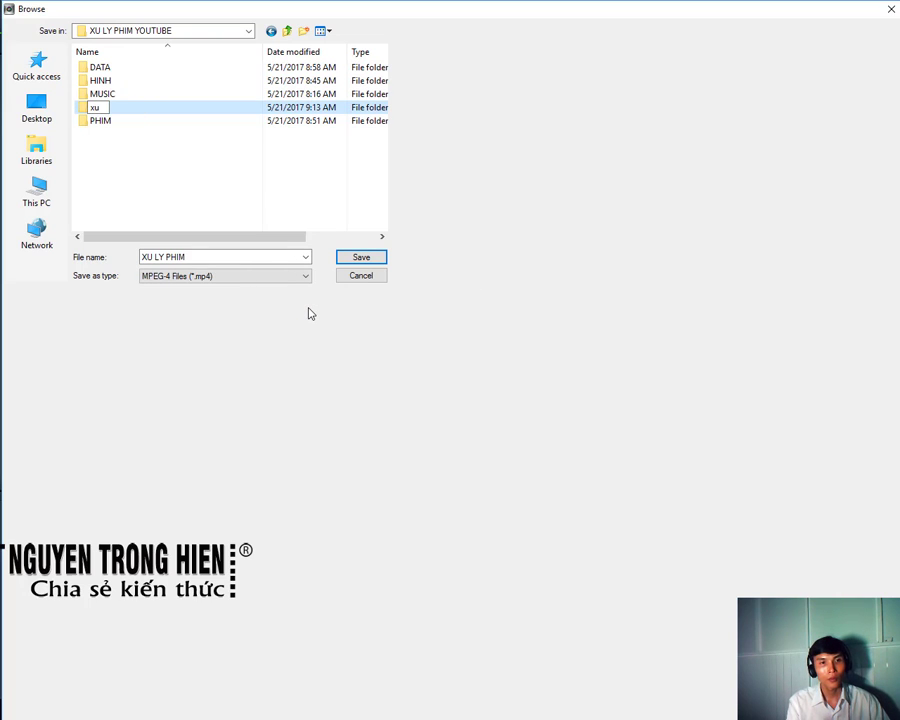
type("XUAT")
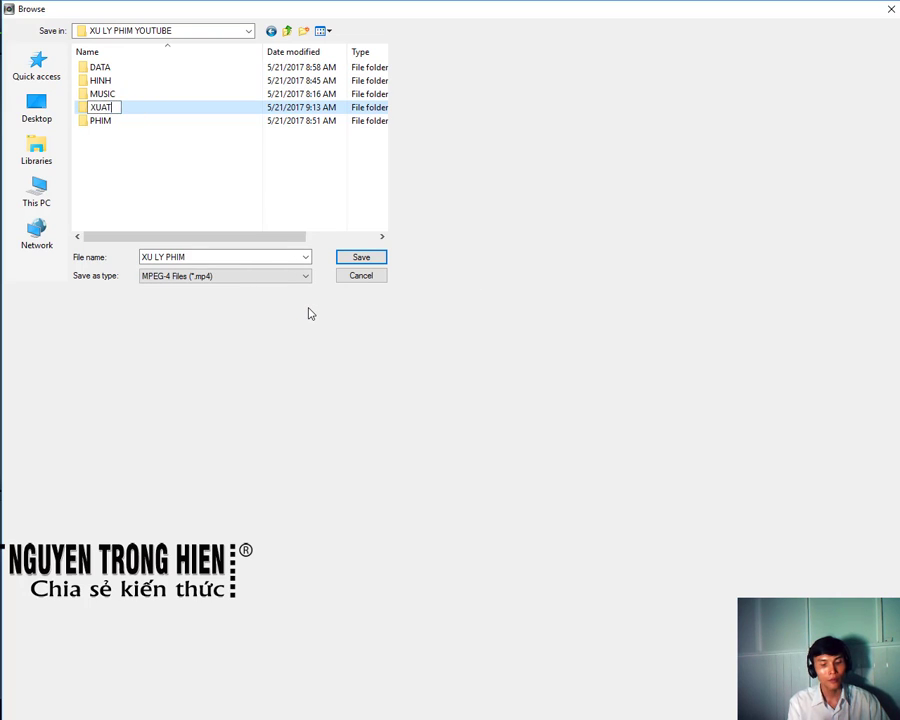
type(" PHIM")
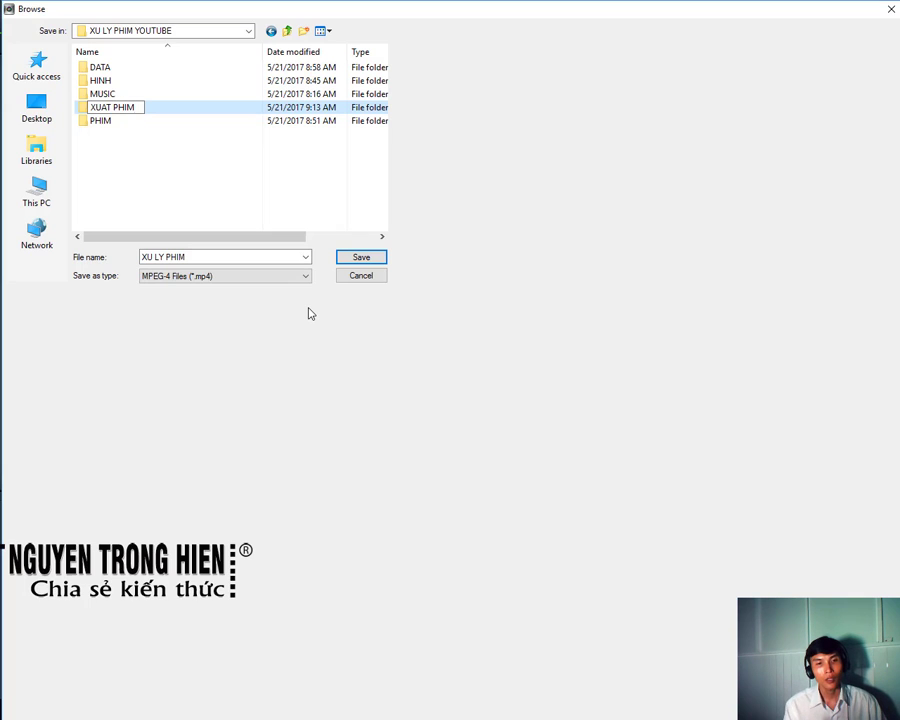
key("Return")
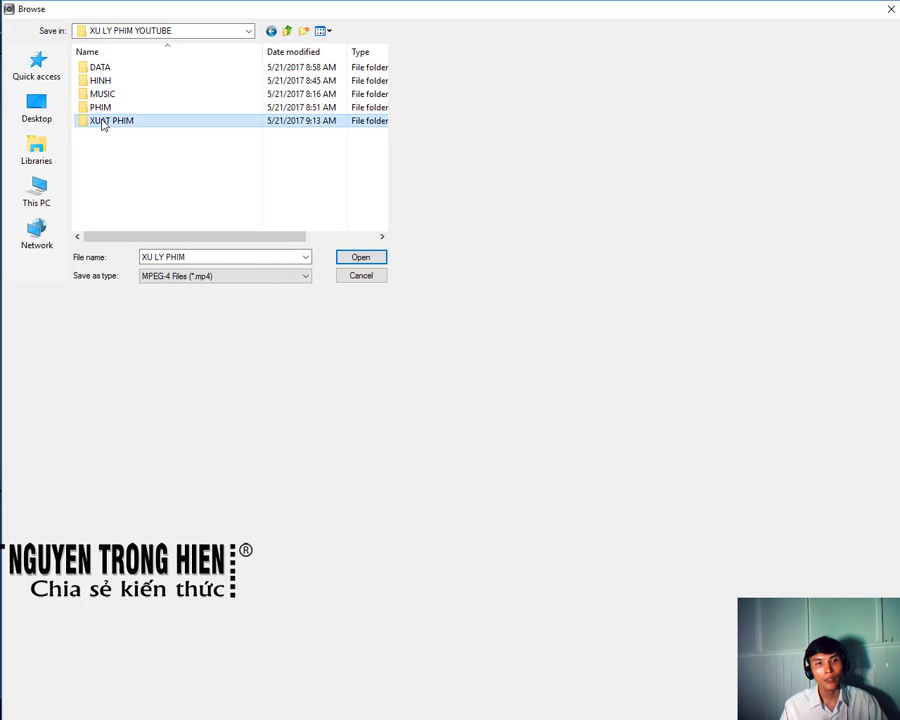
Step: Choose the XUAT PHIM folder as the output location, keep the file name XU LY PHIM, and start rendering the movie
double_click(101, 121)
left_click(206, 256)
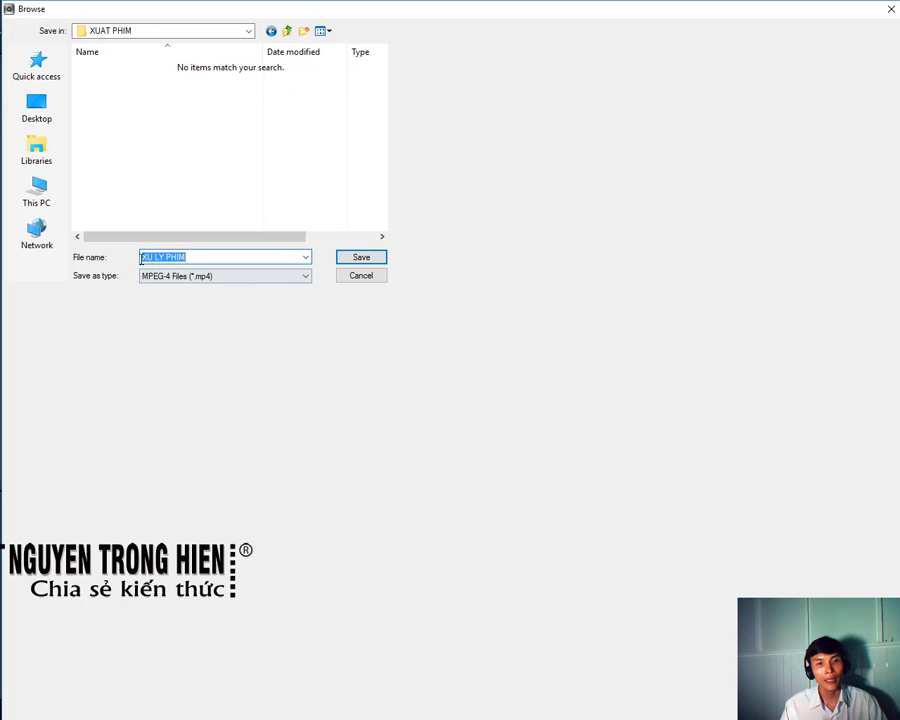
left_click(371, 262)
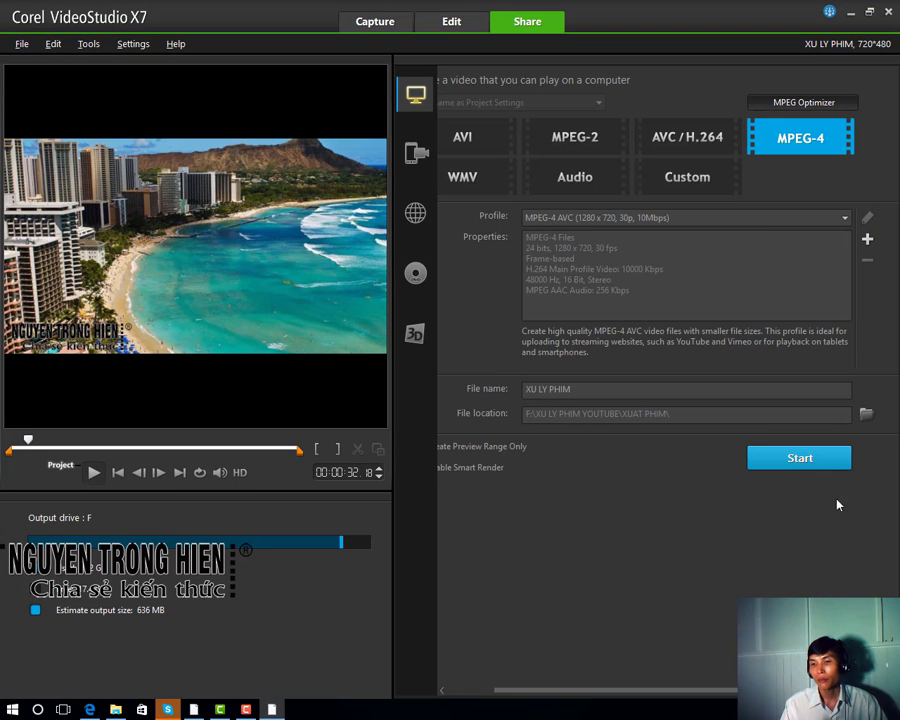
left_click(818, 468)
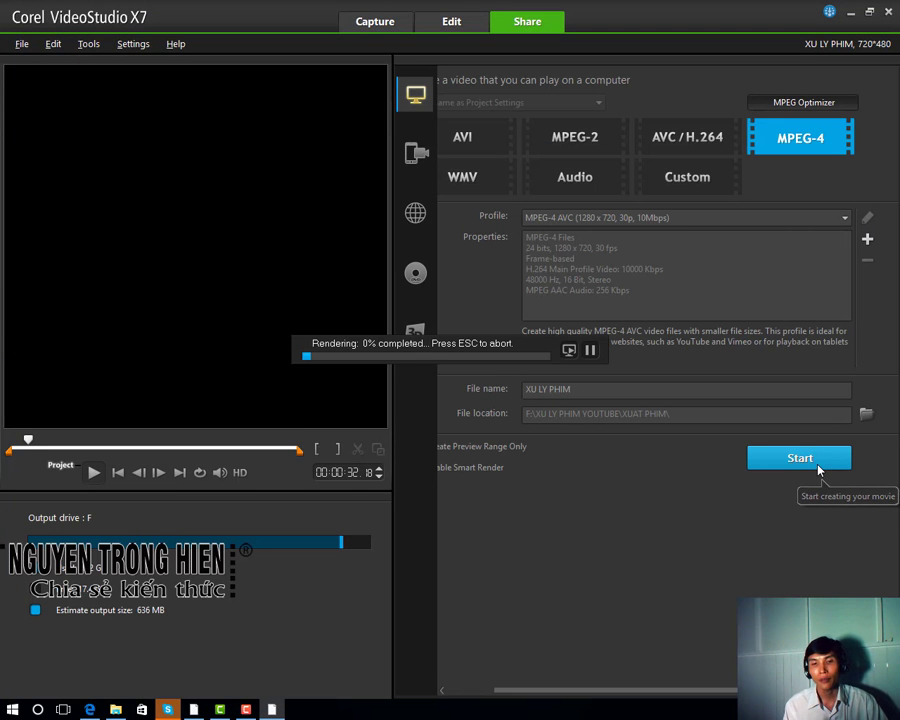